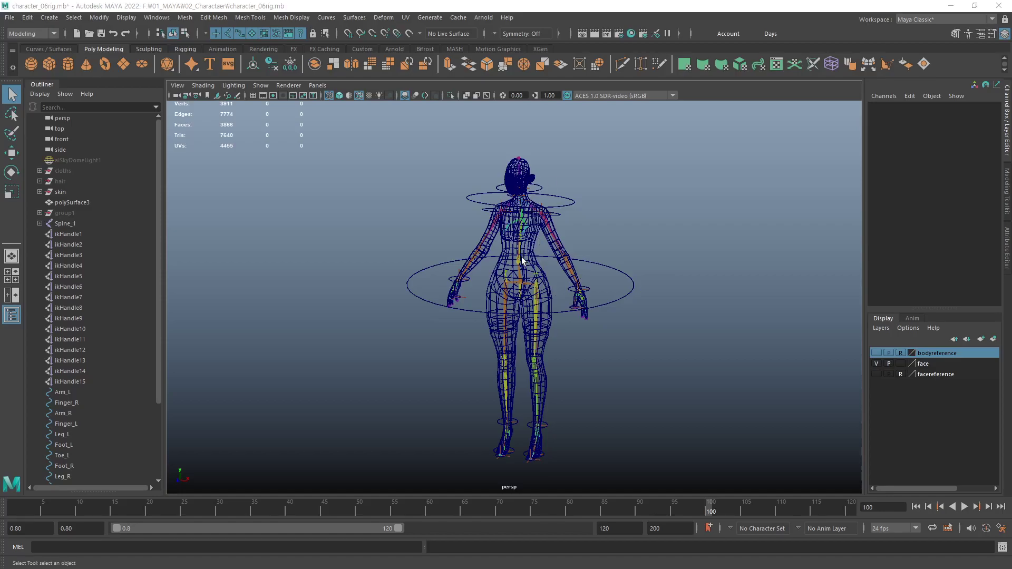
# - Frame the character and select every control curve from Arm_L to Shoulder_L in the Outliner
pyautogui.keyDown('alt'); pyautogui.moveTo(544, 289); pyautogui.dragTo(527, 272); pyautogui.keyUp('alt')
pyautogui.scroll(5, 730, 267)
pyautogui.keyDown('alt'); pyautogui.moveTo(729, 267); pyautogui.dragTo(572, 311); pyautogui.keyUp('alt')
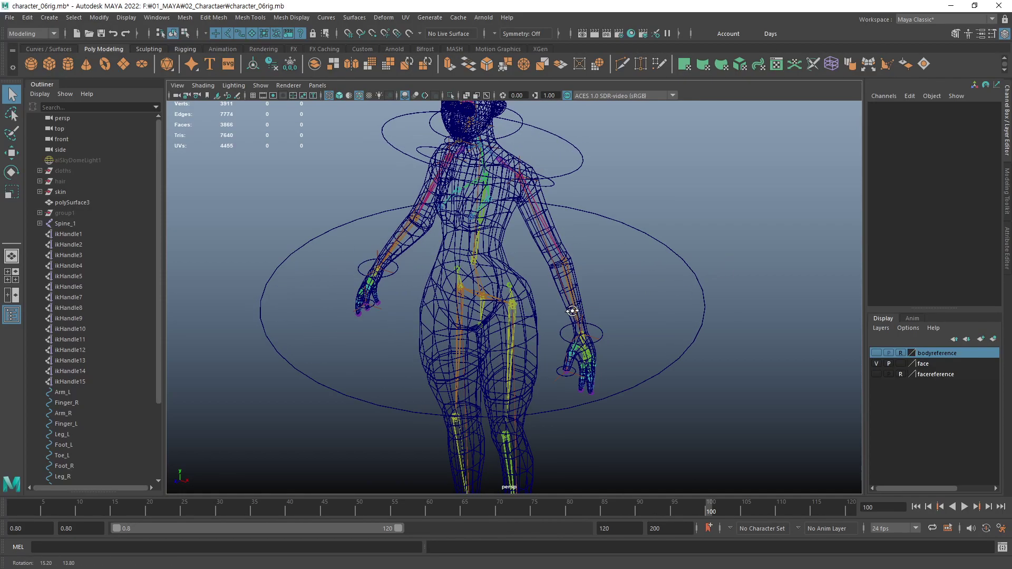
pyautogui.click(695, 254)
pyautogui.scroll(-3, 154, 346)
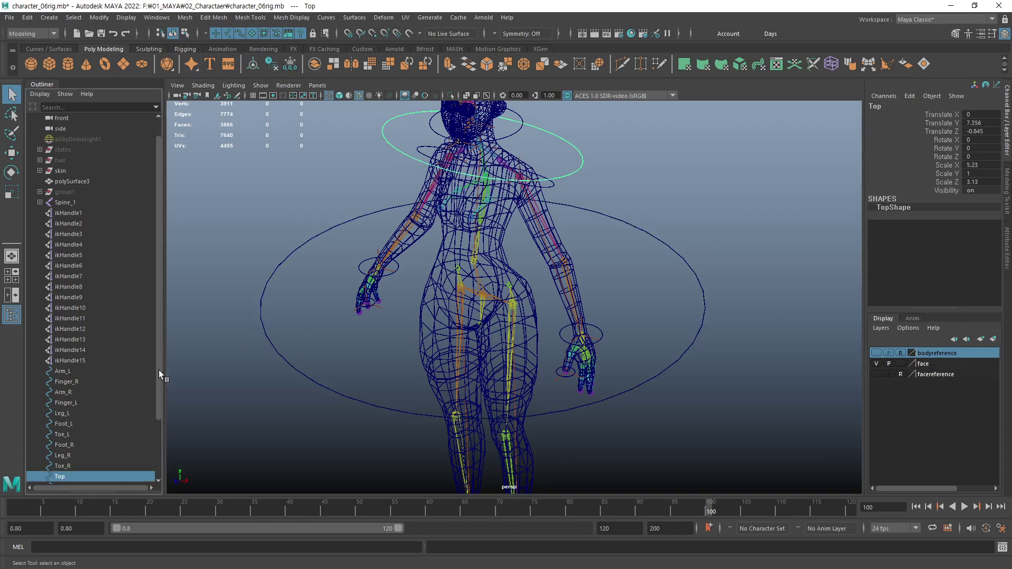
pyautogui.moveTo(63, 295); pyautogui.dragTo(72, 458)
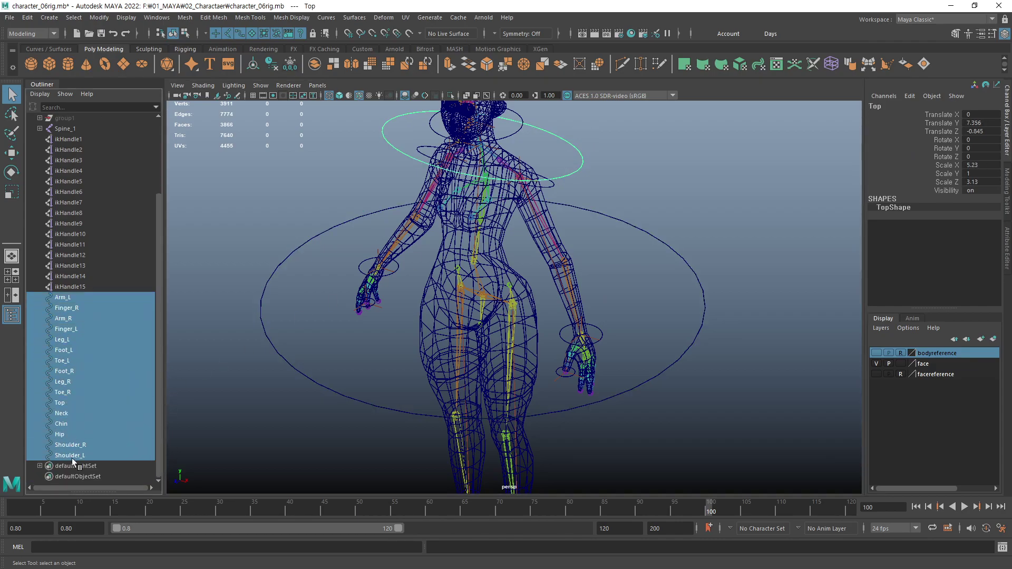
pyautogui.moveTo(734, 352)
pyautogui.keyDown('alt'); pyautogui.mouseDown(button='right')
pyautogui.moveTo(616, 352)
pyautogui.moveTo(589, 337)
pyautogui.mouseUp(button='right'); pyautogui.keyUp('alt')
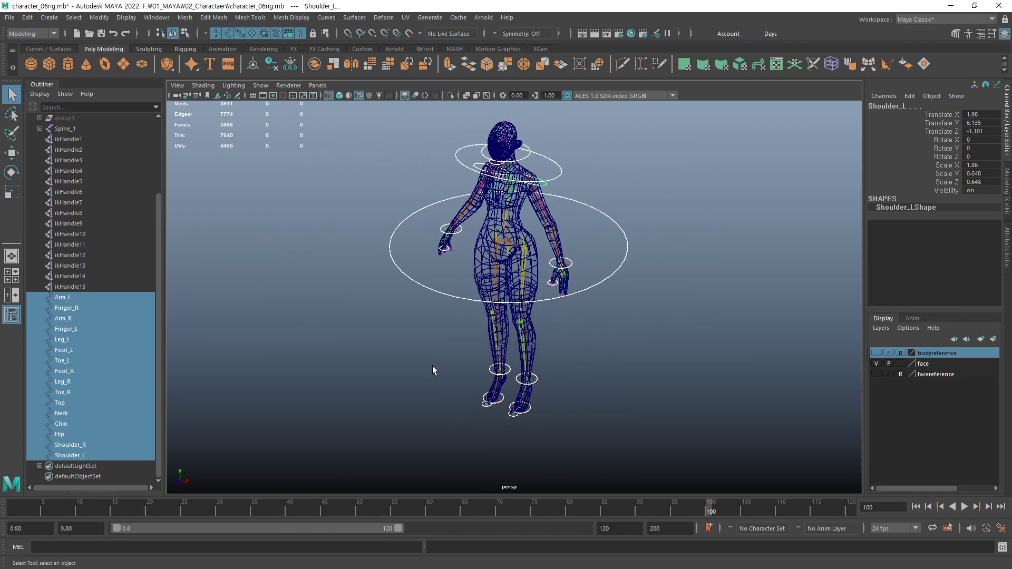
# - Reselect the Arm_L–Shoulder_L control curves and freeze their transforms to translate 0, scale 1
pyautogui.click(55, 272)
pyautogui.moveTo(64, 297); pyautogui.dragTo(63, 455)
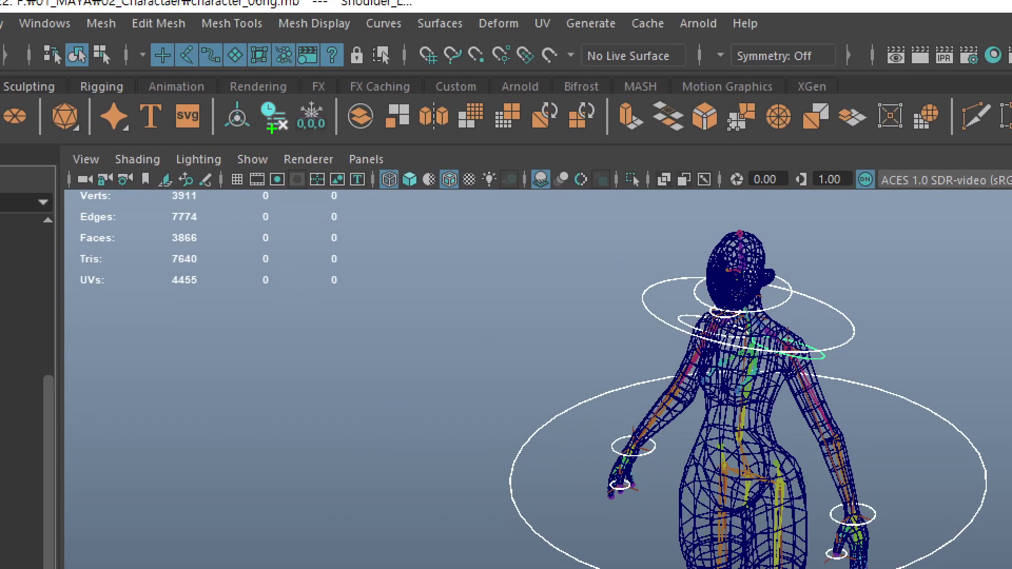
pyautogui.moveTo(287, 137); pyautogui.dragTo(290, 138)
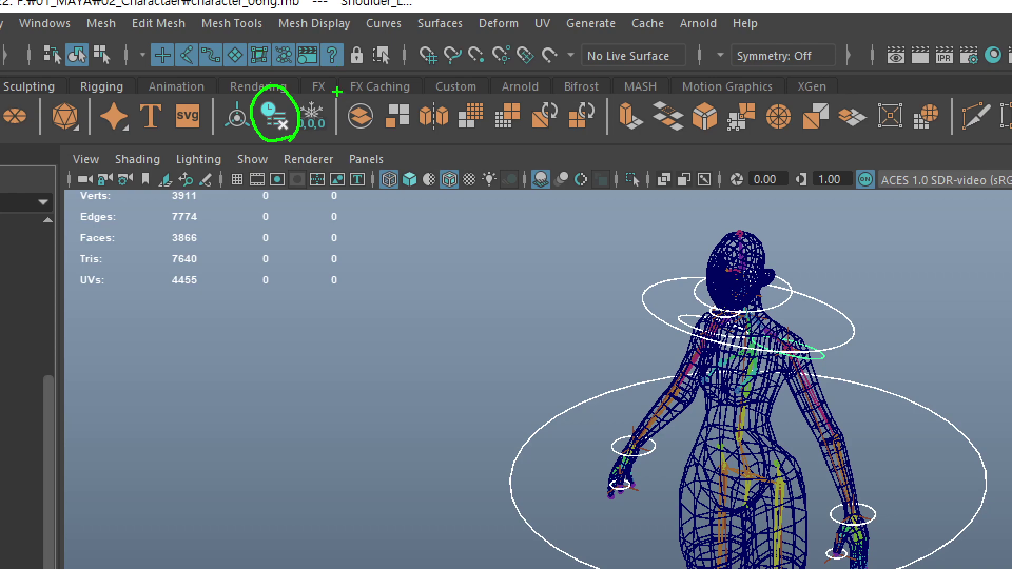
pyautogui.moveTo(328, 104); pyautogui.dragTo(417, 15)
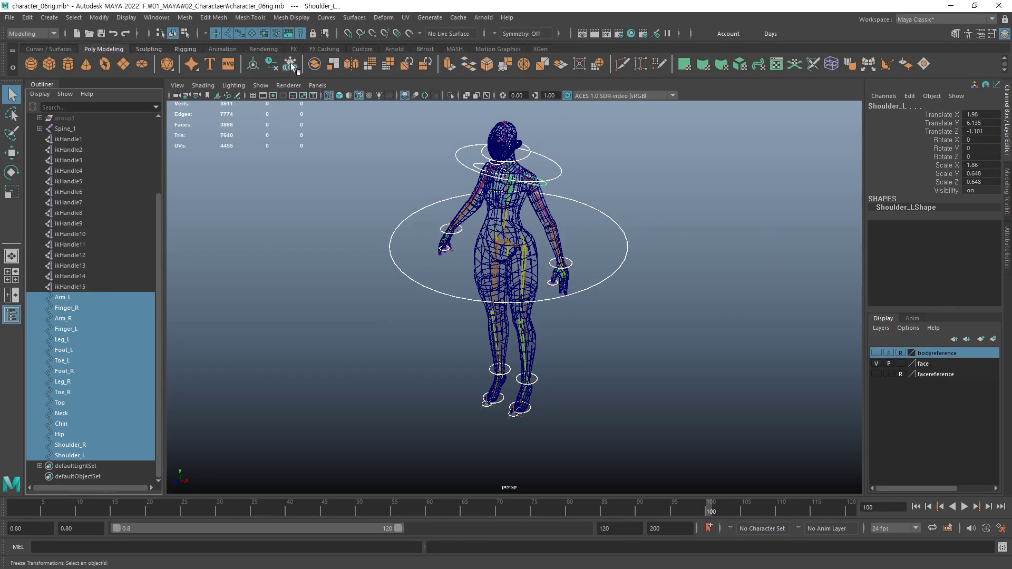
pyautogui.click(291, 65)
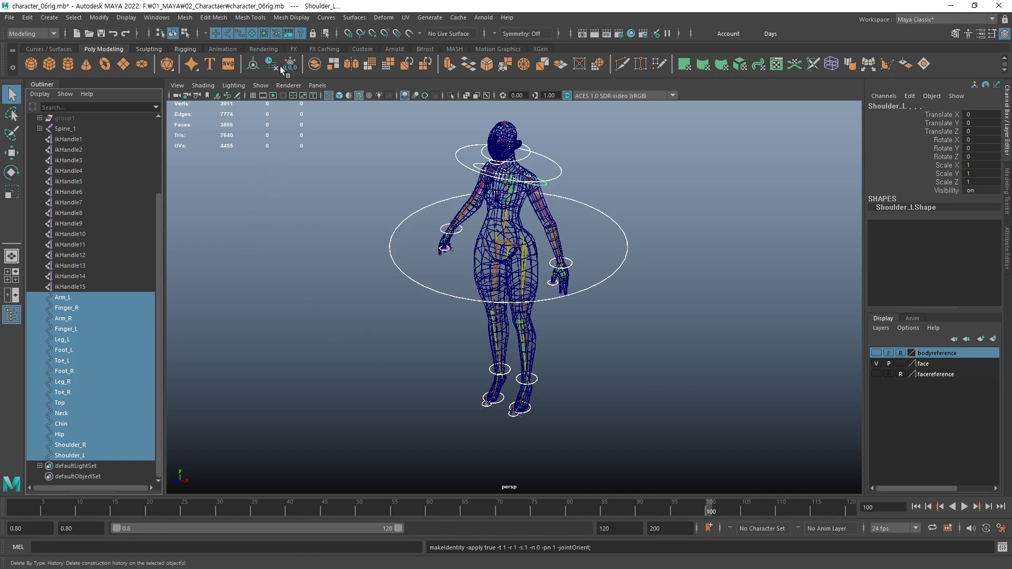
# - Clear the selection, zoom onto the left hand, and select Arm_L then ikHandle3
pyautogui.click(659, 337)
pyautogui.moveTo(480, 279)
pyautogui.keyDown('alt'); pyautogui.mouseDown()
pyautogui.moveTo(413, 287)
pyautogui.moveTo(474, 275)
pyautogui.mouseUp(); pyautogui.keyUp('alt')
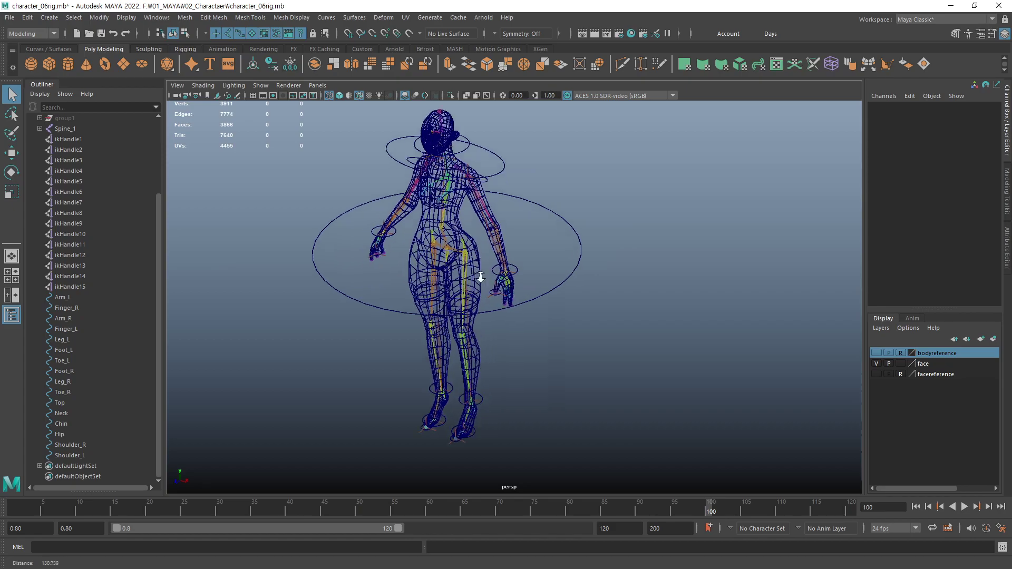
pyautogui.keyDown('alt'); pyautogui.moveTo(474, 275); pyautogui.dragTo(679, 288, button='right'); pyautogui.keyUp('alt')
pyautogui.scroll(2, 498, 266)
pyautogui.keyDown('alt'); pyautogui.moveTo(498, 266); pyautogui.dragTo(481, 316, button='middle'); pyautogui.keyUp('alt')
pyautogui.keyDown('alt'); pyautogui.moveTo(481, 316); pyautogui.dragTo(768, 280, button='right'); pyautogui.keyUp('alt')
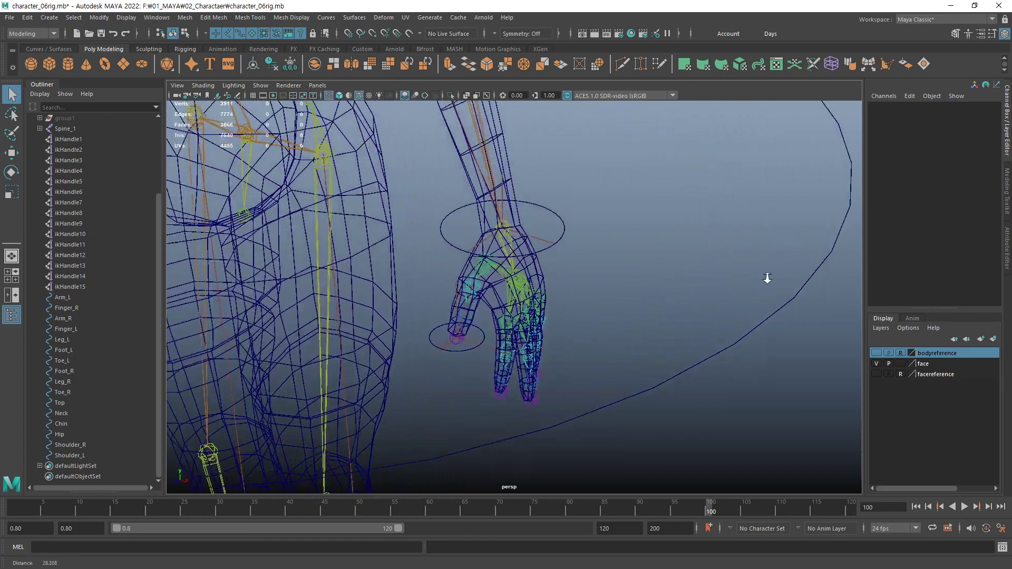
pyautogui.scroll(2, 561, 266)
pyautogui.scroll(2, 591, 254)
pyautogui.click(585, 255)
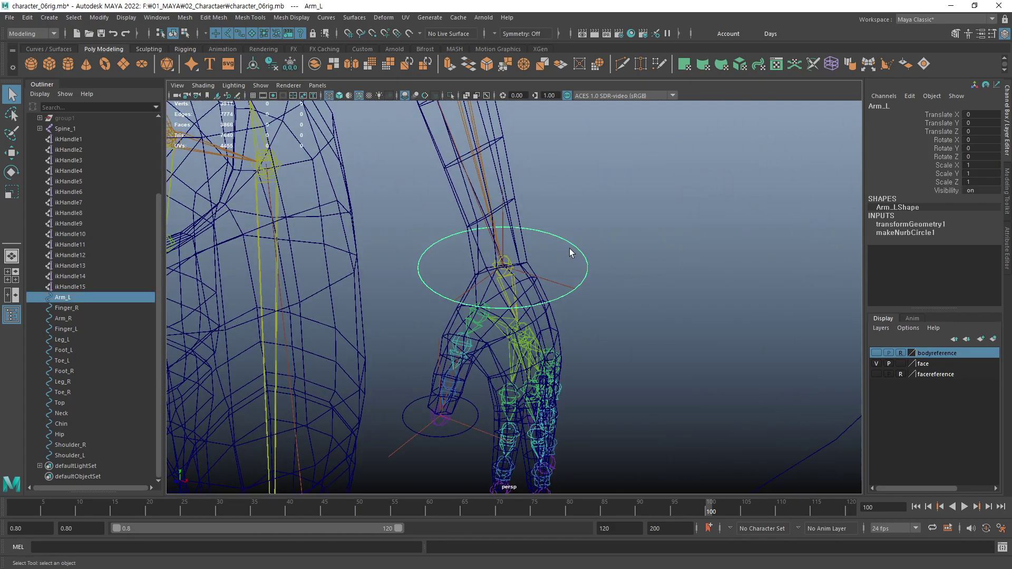
pyautogui.click(503, 262)
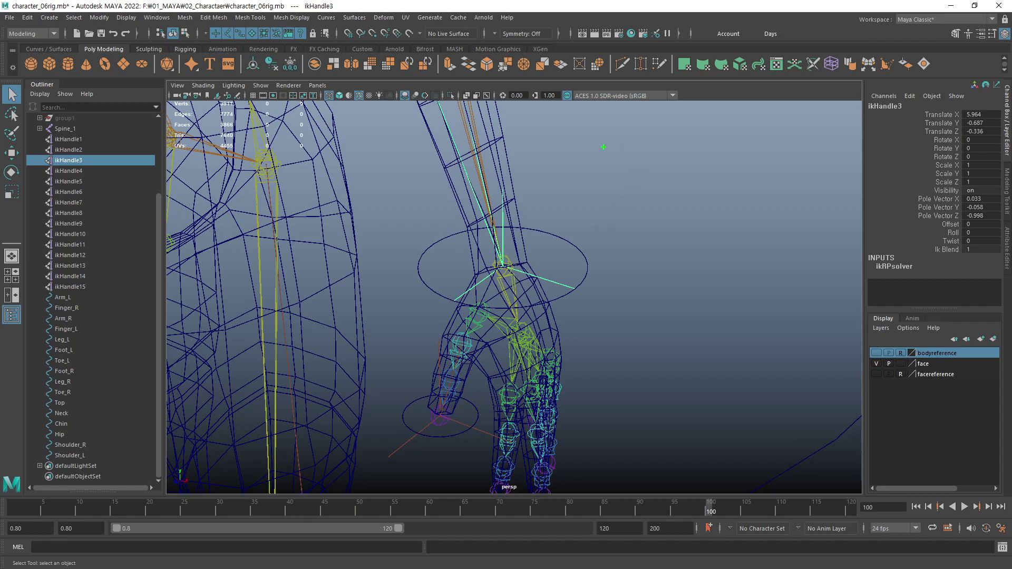
# - Write the on-screen note 'Shift 콘트롤 선택 P', then clear all annotations
pyautogui.moveTo(612, 130); pyautogui.dragTo(612, 169)
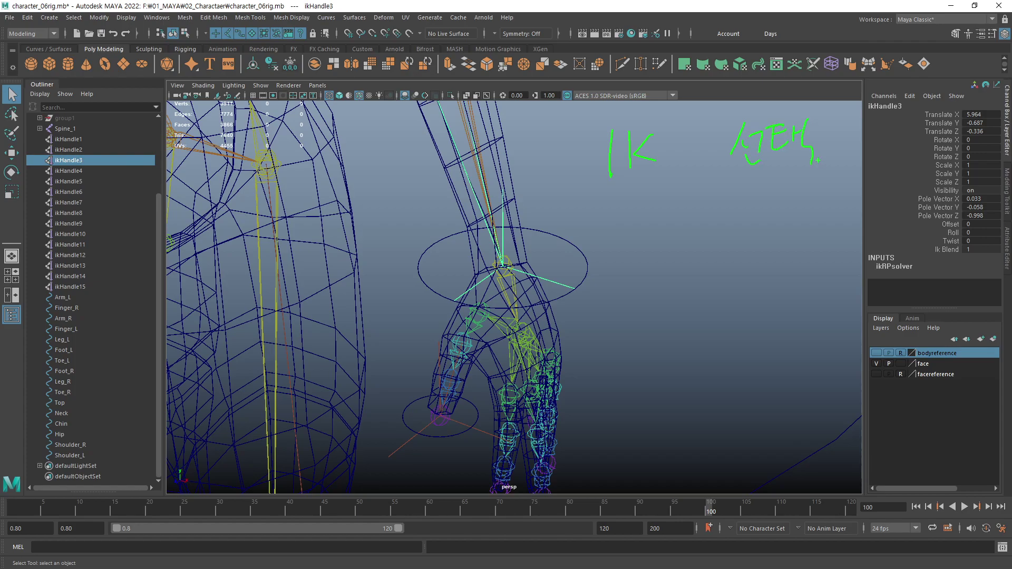
pyautogui.moveTo(616, 205)
pyautogui.mouseDown()
pyautogui.moveTo(599, 250)
pyautogui.moveTo(652, 237)
pyautogui.mouseUp()
pyautogui.moveTo(670, 238)
pyautogui.mouseDown()
pyautogui.moveTo(683, 216)
pyautogui.moveTo(721, 216)
pyautogui.mouseUp()
pyautogui.moveTo(710, 194); pyautogui.dragTo(712, 237)
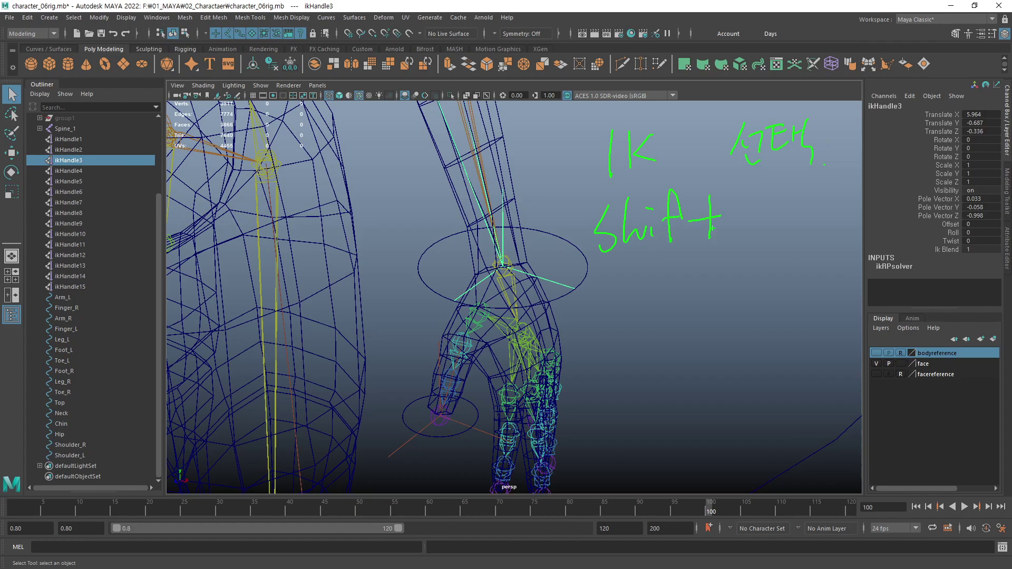
pyautogui.moveTo(770, 196); pyautogui.dragTo(803, 226)
pyautogui.moveTo(810, 183); pyautogui.dragTo(826, 182)
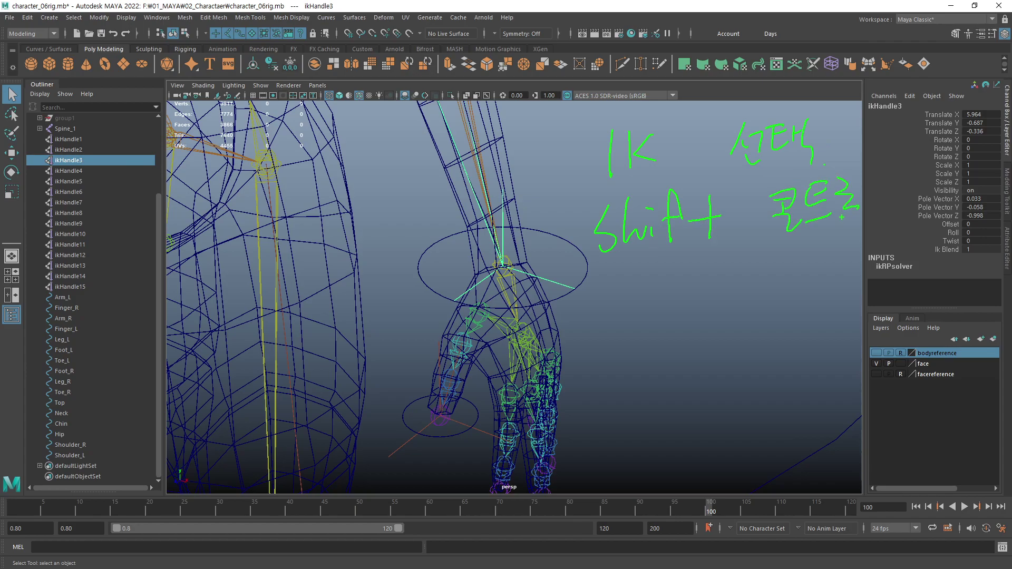
pyautogui.moveTo(891, 170)
pyautogui.mouseDown()
pyautogui.moveTo(873, 205)
pyautogui.moveTo(903, 199)
pyautogui.mouseUp()
pyautogui.moveTo(902, 188)
pyautogui.mouseDown()
pyautogui.moveTo(902, 208)
pyautogui.moveTo(924, 194)
pyautogui.mouseUp()
pyautogui.moveTo(911, 192); pyautogui.dragTo(931, 203)
pyautogui.moveTo(934, 175)
pyautogui.mouseDown()
pyautogui.moveTo(937, 191)
pyautogui.moveTo(945, 183)
pyautogui.mouseUp()
pyautogui.moveTo(952, 168); pyautogui.dragTo(954, 210)
pyautogui.moveTo(945, 199); pyautogui.dragTo(960, 209)
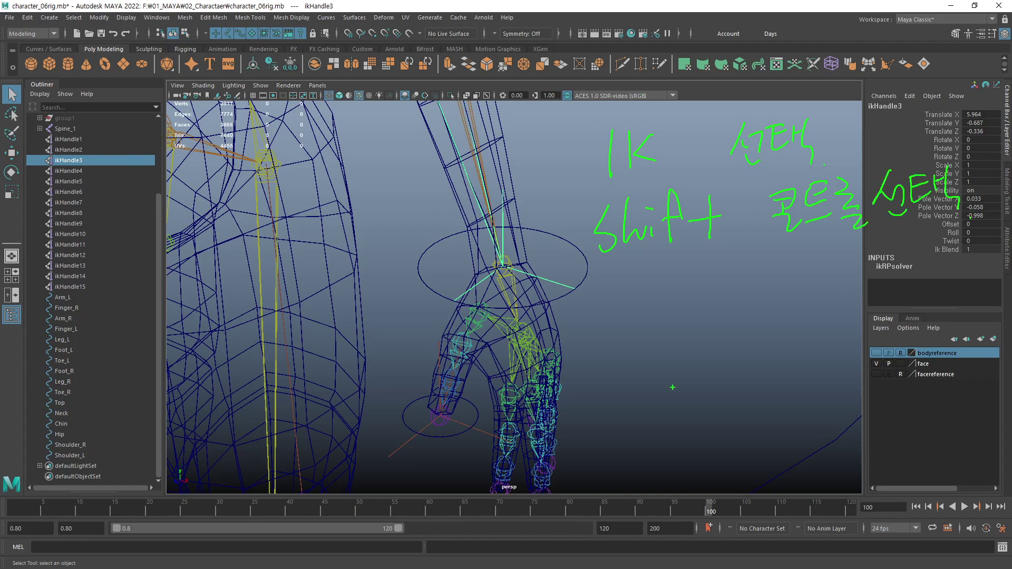
pyautogui.moveTo(682, 281); pyautogui.dragTo(685, 348)
pyautogui.moveTo(680, 279); pyautogui.dragTo(691, 306)
pyautogui.moveTo(730, 359)
pyautogui.mouseDown()
pyautogui.moveTo(691, 281)
pyautogui.moveTo(737, 370)
pyautogui.mouseUp()
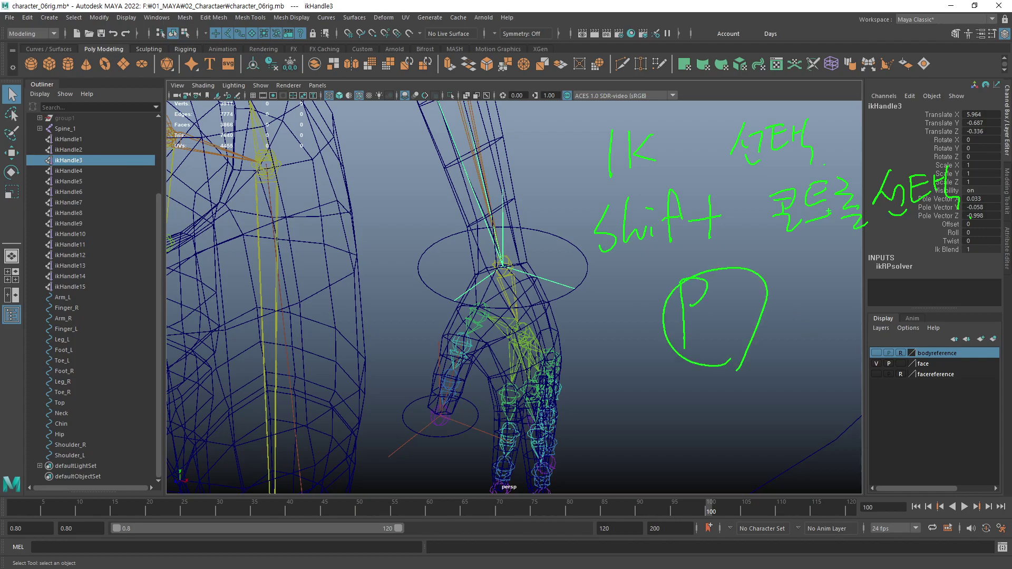
pyautogui.press('Escape')
# - Parent ikHandle3 under the Arm_L control
pyautogui.moveTo(523, 245); pyautogui.dragTo(487, 280)
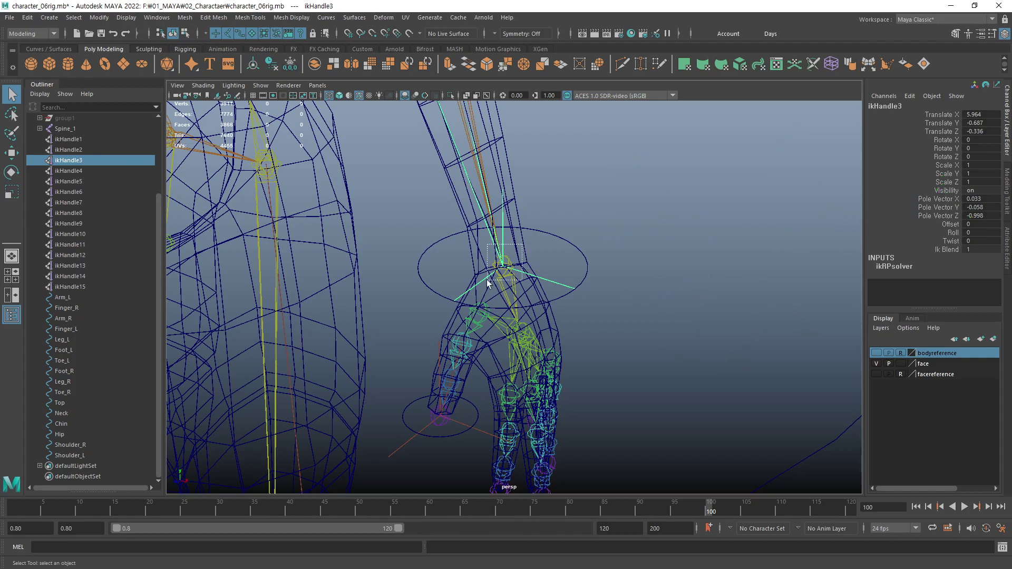
pyautogui.click(583, 246)
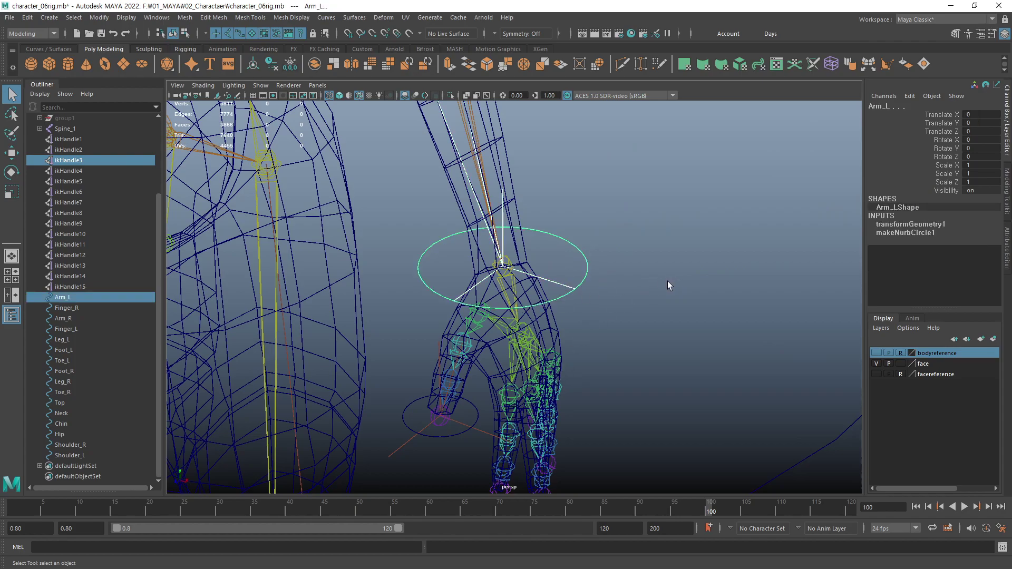
pyautogui.press('p')
# - Raise Arm_L to confirm the hand follows, undo, then select ikHandle4 at the finger
pyautogui.click(670, 239)
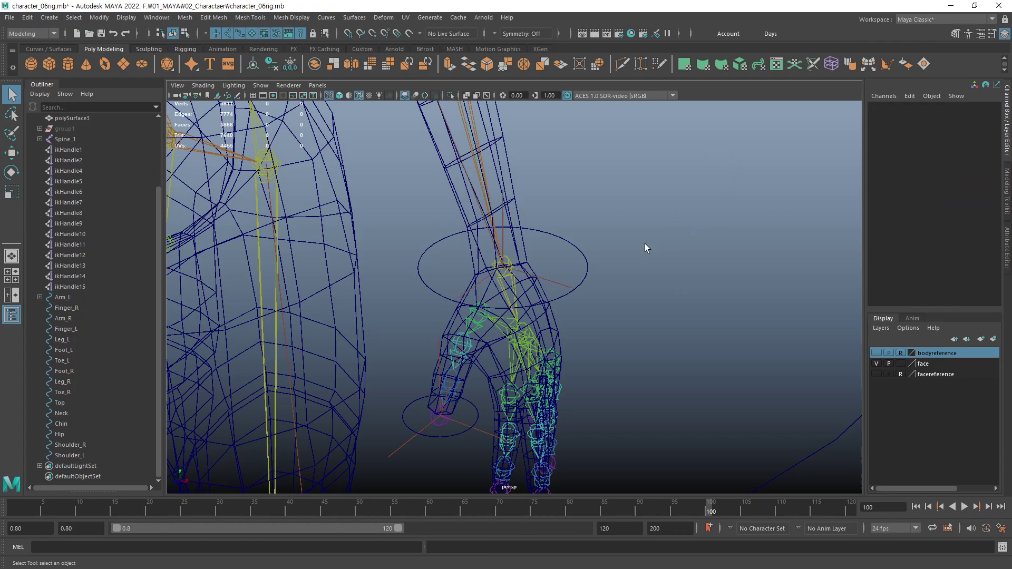
pyautogui.click(568, 256)
pyautogui.keyDown('alt'); pyautogui.moveTo(684, 330); pyautogui.dragTo(527, 369, button='right'); pyautogui.keyUp('alt')
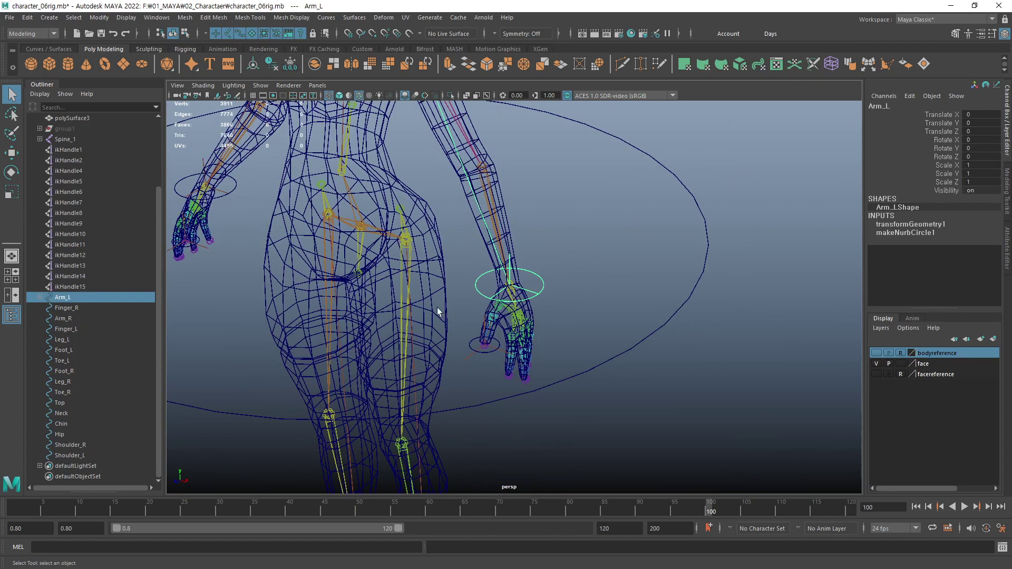
pyautogui.press('w')
pyautogui.moveTo(492, 412)
pyautogui.mouseDown(button='middle')
pyautogui.moveTo(526, 301)
pyautogui.moveTo(561, 273)
pyautogui.moveTo(499, 294)
pyautogui.moveTo(570, 287)
pyautogui.moveTo(478, 254)
pyautogui.mouseUp(button='middle')
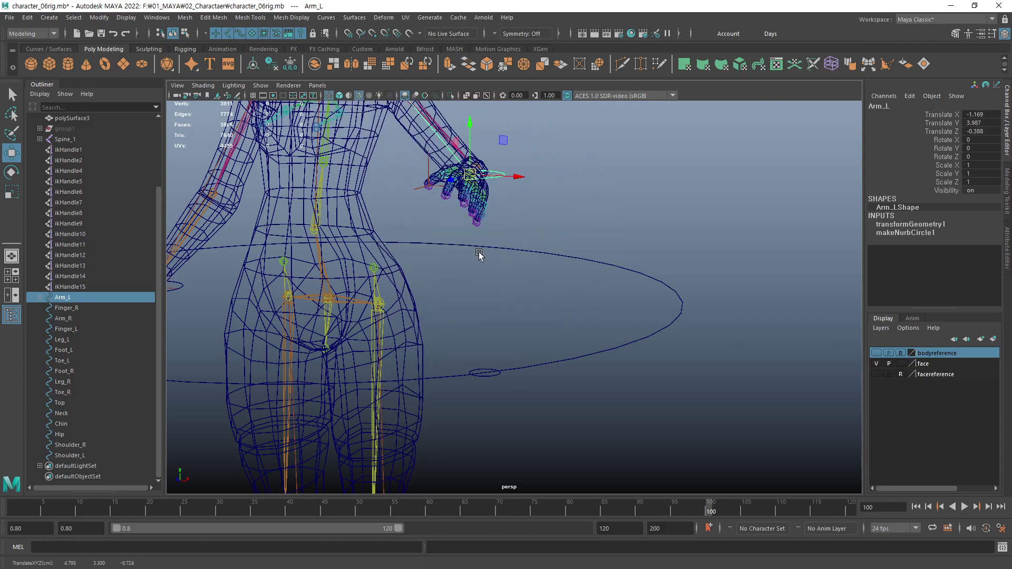
pyautogui.hotkey('ctrl', 'z')
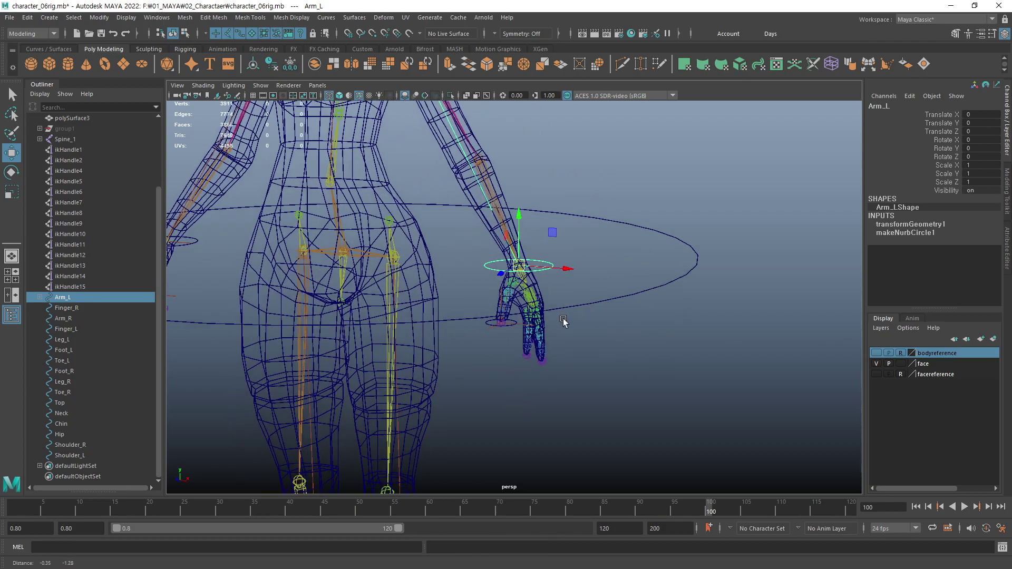
pyautogui.keyDown('alt'); pyautogui.moveTo(551, 371); pyautogui.dragTo(715, 303, button='right'); pyautogui.keyUp('alt')
pyautogui.keyDown('alt'); pyautogui.moveTo(516, 324); pyautogui.dragTo(482, 367); pyautogui.keyUp('alt')
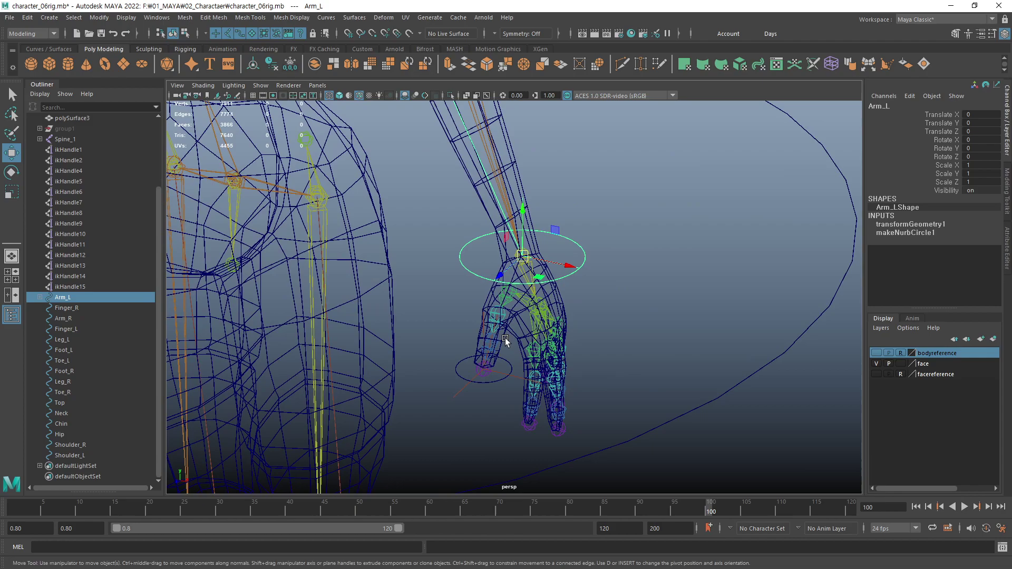
pyautogui.click(481, 369)
# - Select ikHandle4 with Finger_L, then parent ikHandle5 under the Leg_L control
pyautogui.press('q')
pyautogui.keyDown('shift'); pyautogui.click(457, 369); pyautogui.keyUp('shift')
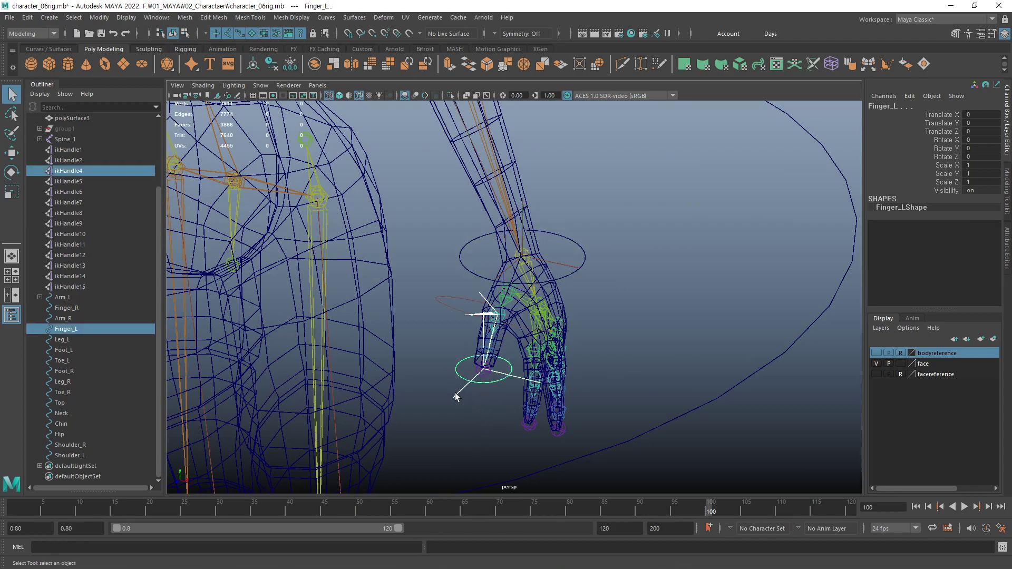
pyautogui.click(488, 373)
pyautogui.keyDown('alt'); pyautogui.moveTo(574, 413); pyautogui.dragTo(693, 170); pyautogui.keyUp('alt')
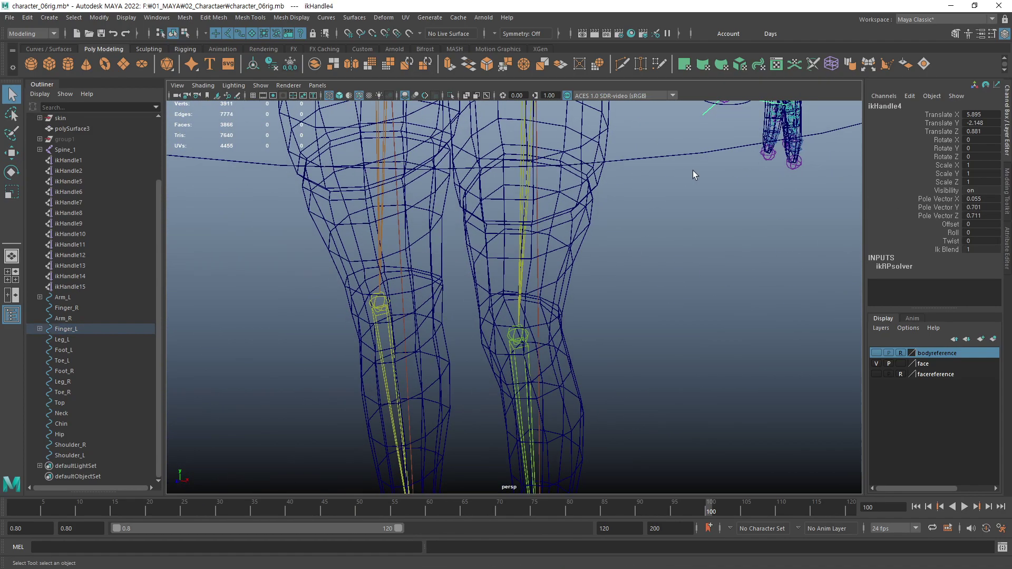
pyautogui.keyDown('alt'); pyautogui.moveTo(692, 170); pyautogui.dragTo(365, 405, button='right'); pyautogui.keyUp('alt')
pyautogui.keyDown('alt'); pyautogui.moveTo(365, 405); pyautogui.dragTo(432, 330, button='middle'); pyautogui.keyUp('alt')
pyautogui.scroll(2, 433, 330)
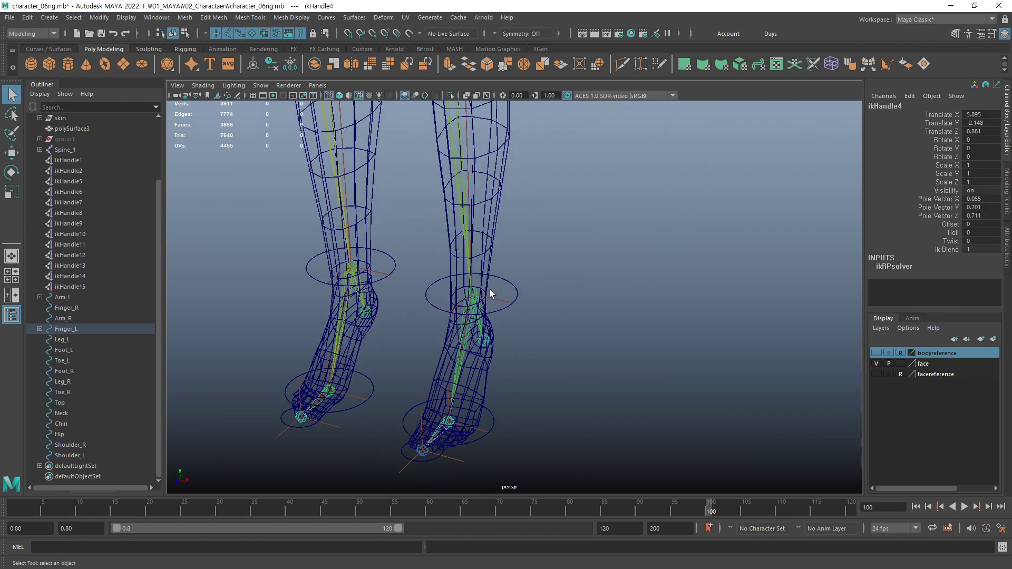
pyautogui.click(478, 300)
pyautogui.keyDown('shift'); pyautogui.moveTo(508, 293); pyautogui.dragTo(509, 297); pyautogui.keyUp('shift')
pyautogui.press('p')
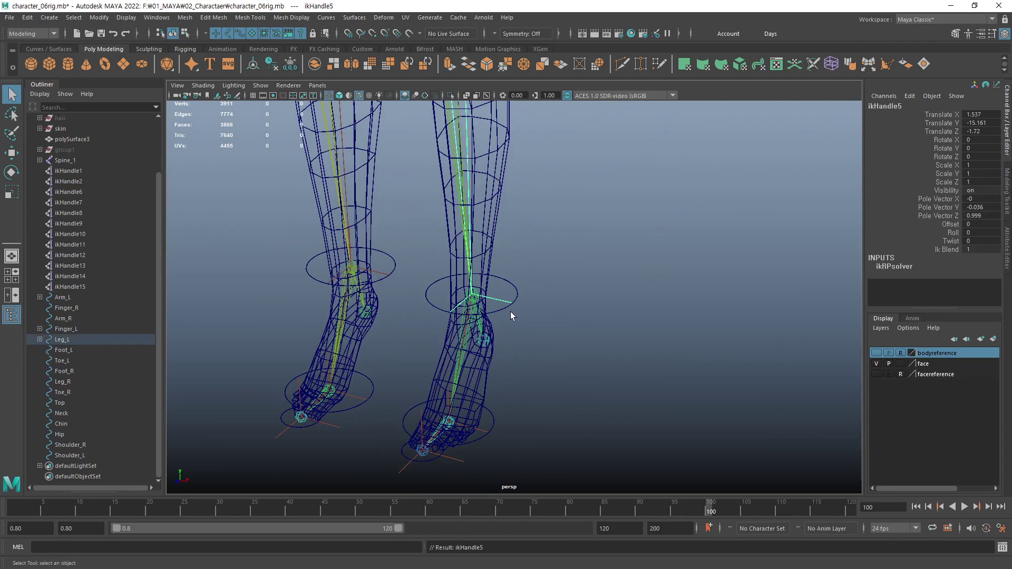
# - Parent ikHandle6 under Foot_L and ikHandle7 under Toe_L
pyautogui.click(458, 416)
pyautogui.keyDown('shift'); pyautogui.click(494, 425); pyautogui.keyUp('shift')
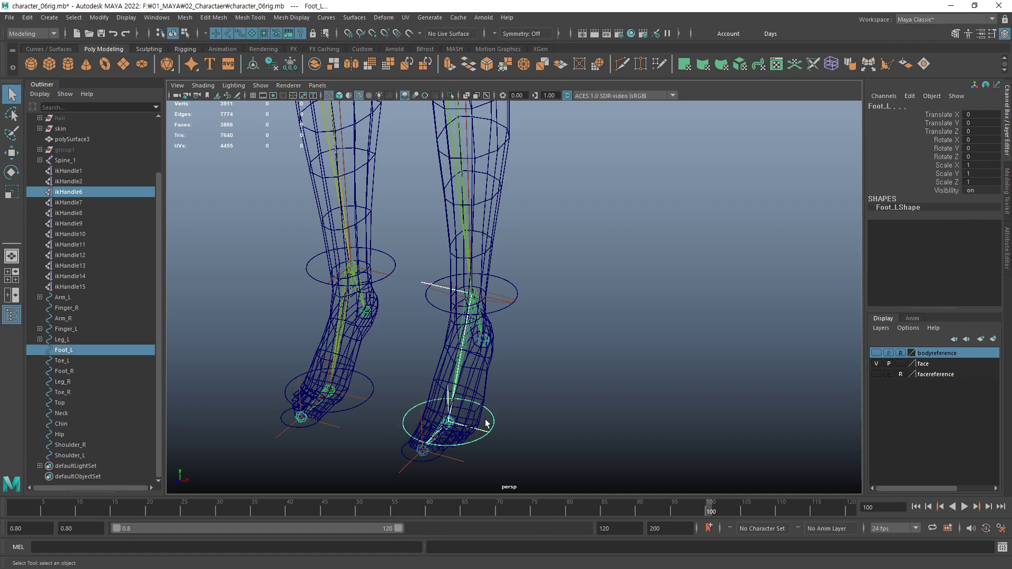
pyautogui.press('p')
pyautogui.click(449, 422)
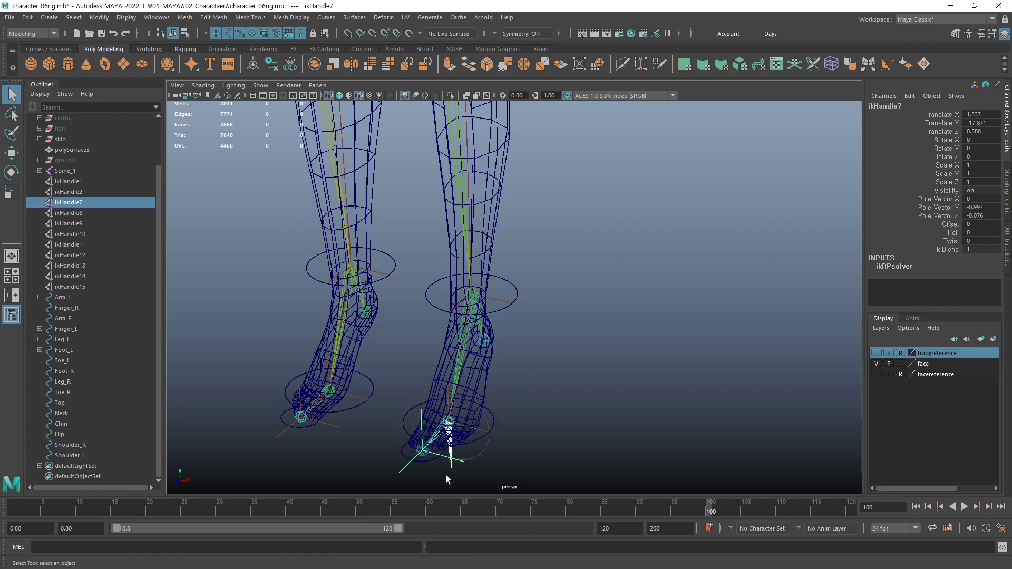
pyautogui.keyDown('shift'); pyautogui.click(422, 460); pyautogui.keyUp('shift')
pyautogui.press('p')
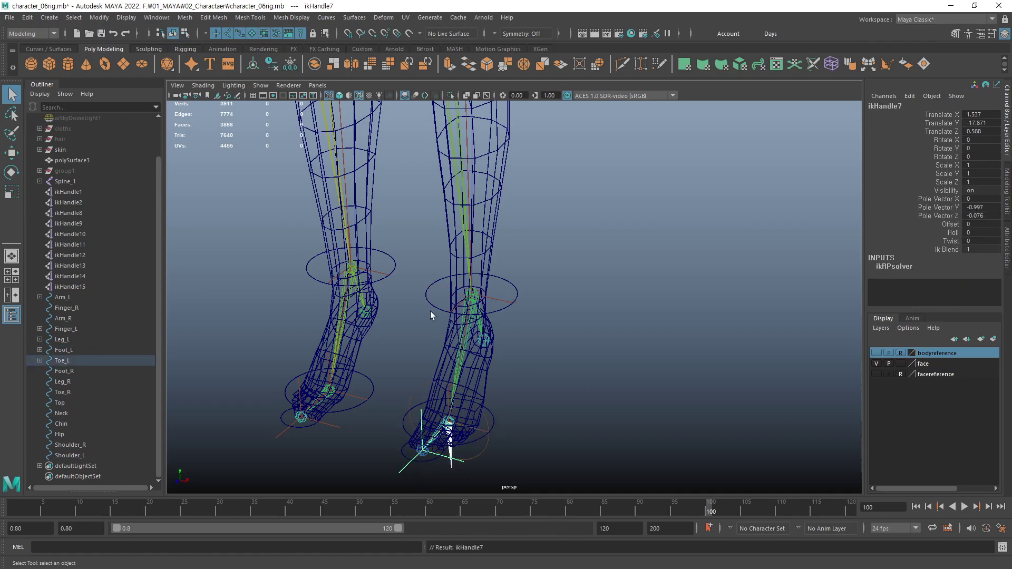
# - Parent ikHandle11, ikHandle12 and ikHandle13 under Leg_R, Foot_R and Toe_R
pyautogui.click(409, 233)
pyautogui.click(381, 269)
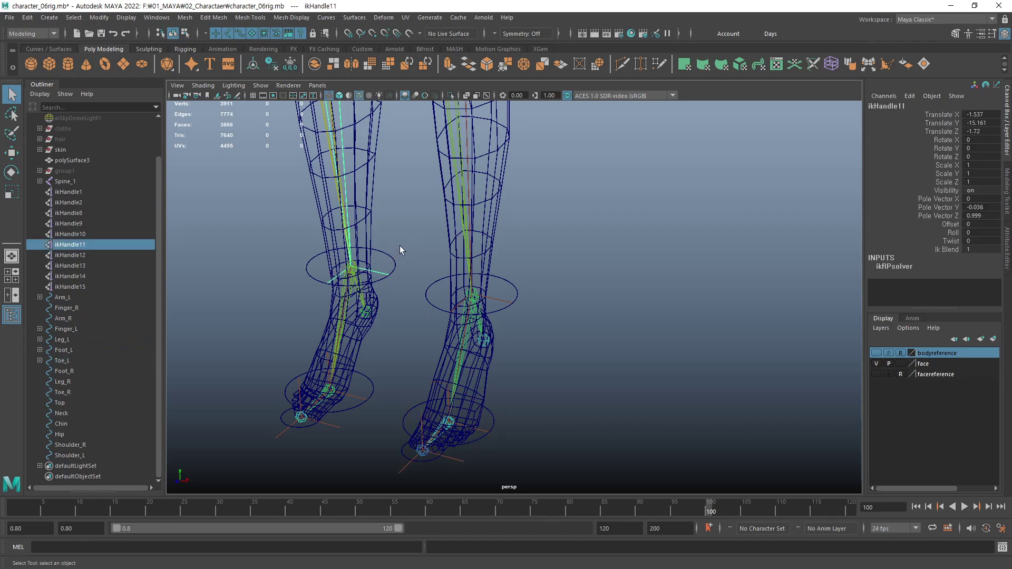
pyautogui.press('p')
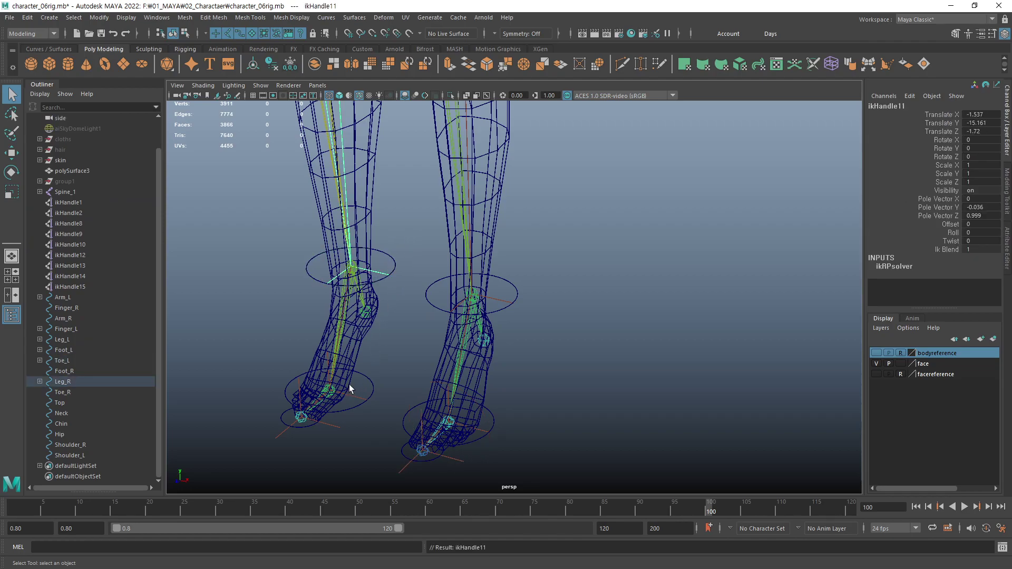
pyautogui.click(378, 375)
pyautogui.keyDown('shift'); pyautogui.click(368, 394); pyautogui.keyUp('shift')
pyautogui.press('p')
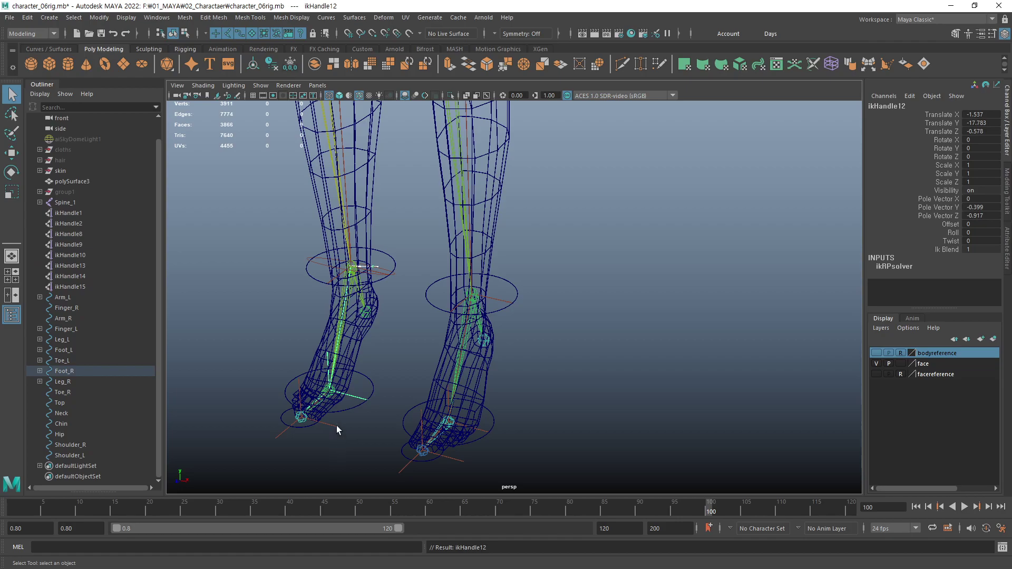
pyautogui.click(337, 424)
pyautogui.keyDown('shift'); pyautogui.click(302, 426); pyautogui.keyUp('shift')
pyautogui.press('p')
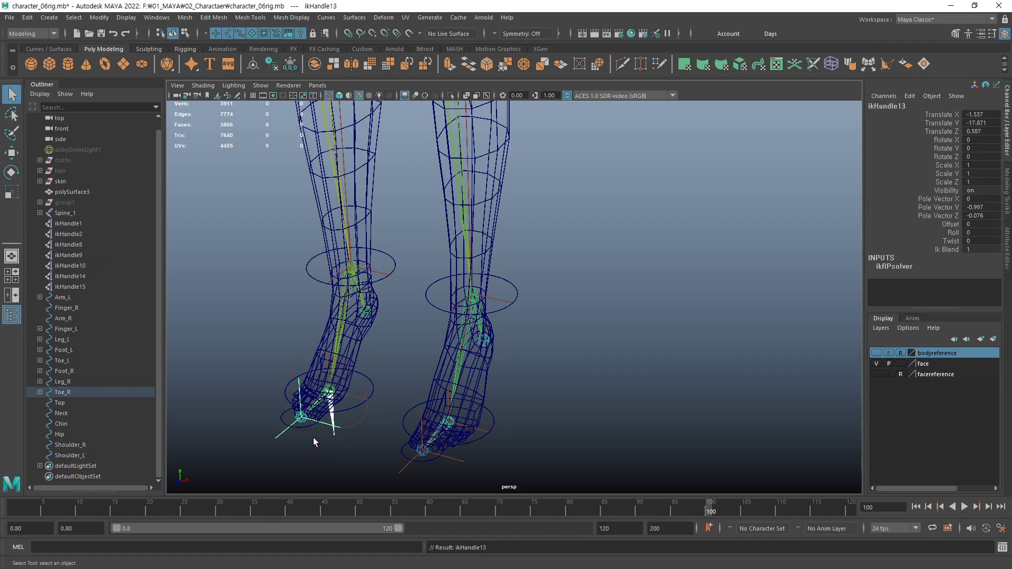
pyautogui.keyDown('alt'); pyautogui.moveTo(587, 305); pyautogui.dragTo(241, 292, button='right'); pyautogui.keyUp('alt')
pyautogui.moveTo(242, 293)
pyautogui.keyDown('alt'); pyautogui.mouseDown(button='middle')
pyautogui.moveTo(451, 438)
pyautogui.moveTo(486, 351)
pyautogui.mouseUp(button='middle'); pyautogui.keyUp('alt')
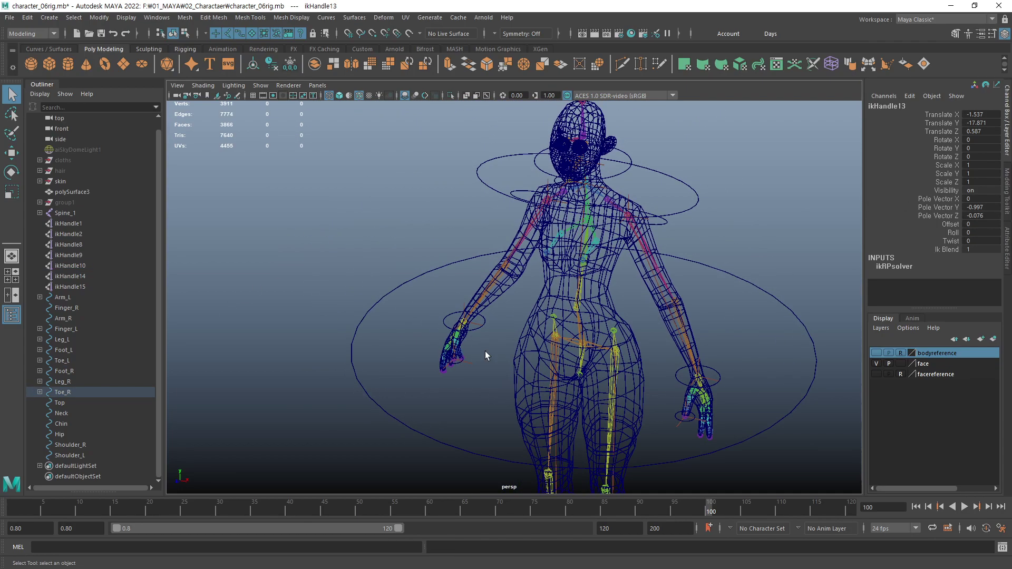
# - Parent ikHandle9 under Arm_R and ikHandle10 under Finger_R
pyautogui.keyDown('alt'); pyautogui.moveTo(485, 351); pyautogui.dragTo(732, 336, button='right'); pyautogui.keyUp('alt')
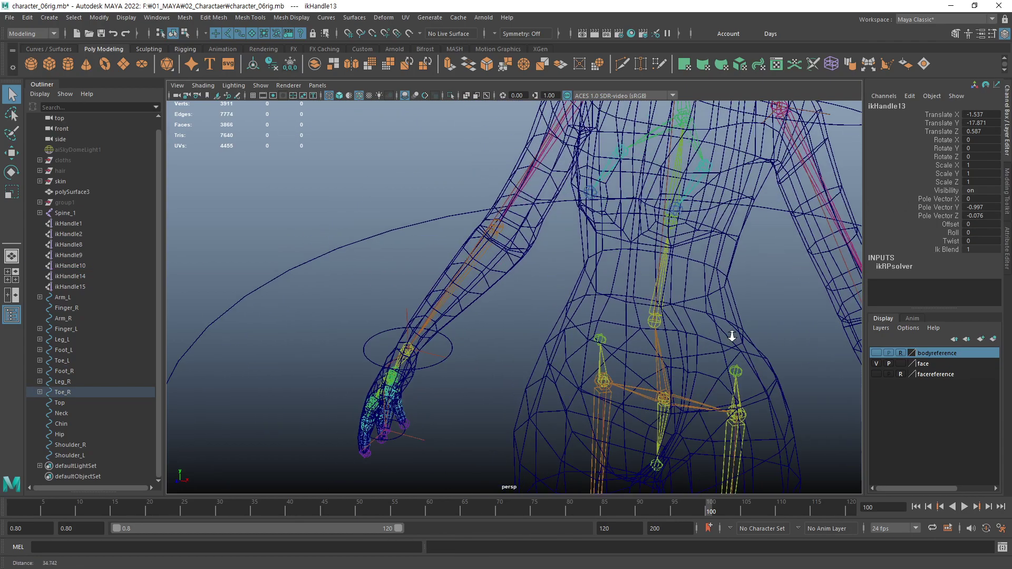
pyautogui.keyDown('alt'); pyautogui.moveTo(733, 336); pyautogui.dragTo(558, 346); pyautogui.keyUp('alt')
pyautogui.click(552, 350)
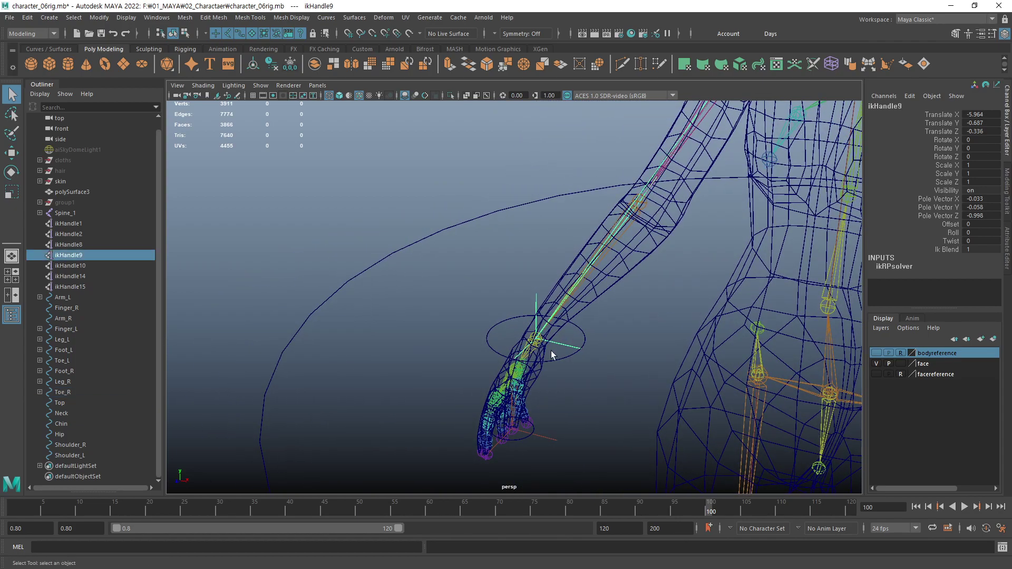
pyautogui.keyDown('shift'); pyautogui.click(581, 350); pyautogui.keyUp('shift')
pyautogui.press('p')
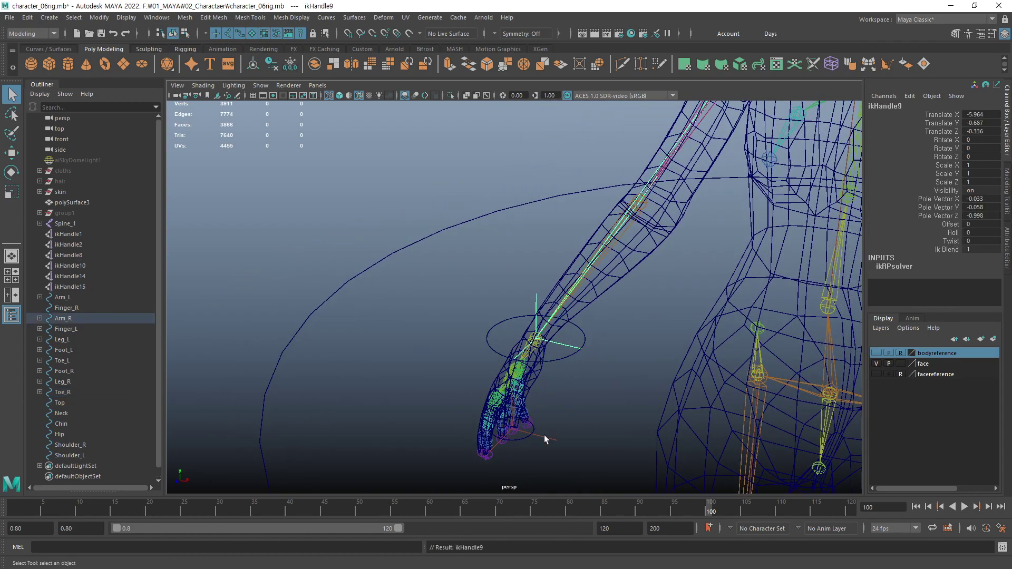
pyautogui.moveTo(556, 433); pyautogui.dragTo(548, 450)
pyautogui.keyDown('shift'); pyautogui.click(524, 460); pyautogui.keyUp('shift')
pyautogui.press('p')
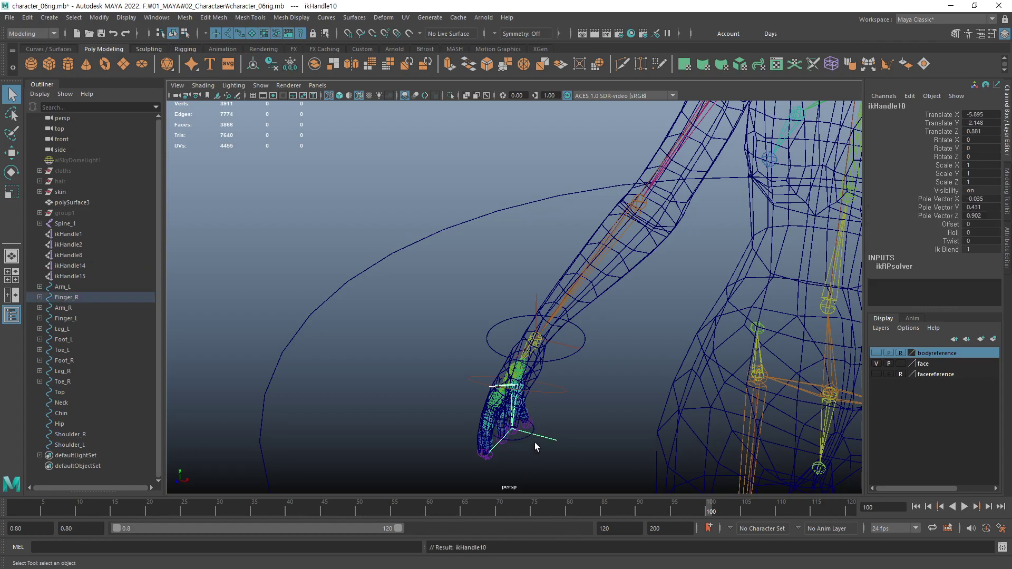
# - Parent ikHandle2 under Shoulder_L and ikHandle8 under Shoulder_R
pyautogui.keyDown('alt'); pyautogui.moveTo(730, 379); pyautogui.dragTo(578, 297, button='right'); pyautogui.keyUp('alt')
pyautogui.keyDown('alt'); pyautogui.moveTo(578, 296); pyautogui.dragTo(586, 348); pyautogui.keyUp('alt')
pyautogui.keyDown('alt'); pyautogui.moveTo(585, 348); pyautogui.dragTo(736, 343, button='right'); pyautogui.keyUp('alt')
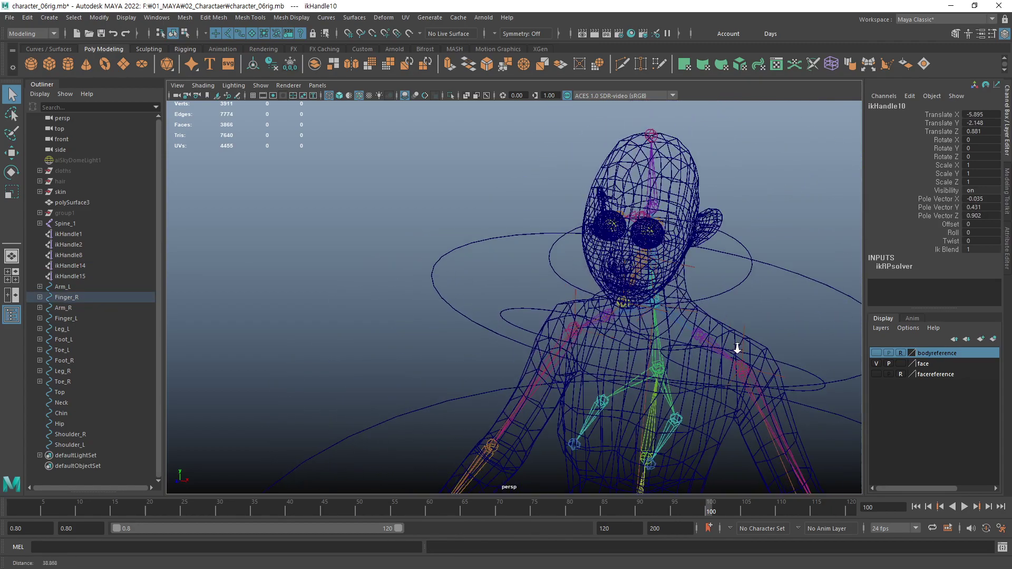
pyautogui.scroll(3, 565, 301)
pyautogui.keyDown('alt'); pyautogui.moveTo(566, 301); pyautogui.dragTo(661, 273); pyautogui.keyUp('alt')
pyautogui.click(683, 303)
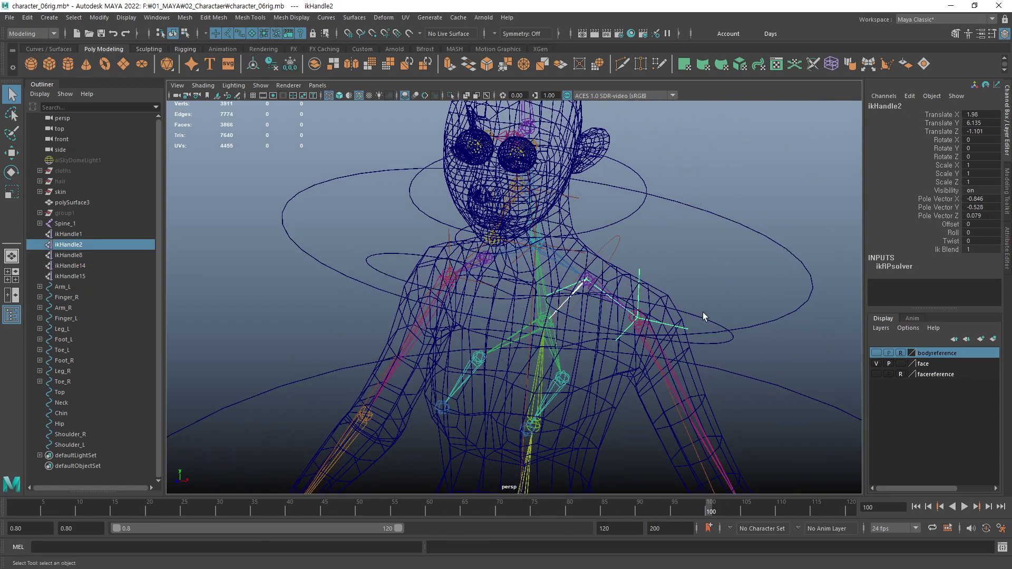
pyautogui.moveTo(709, 321); pyautogui.dragTo(702, 326)
pyautogui.press('p')
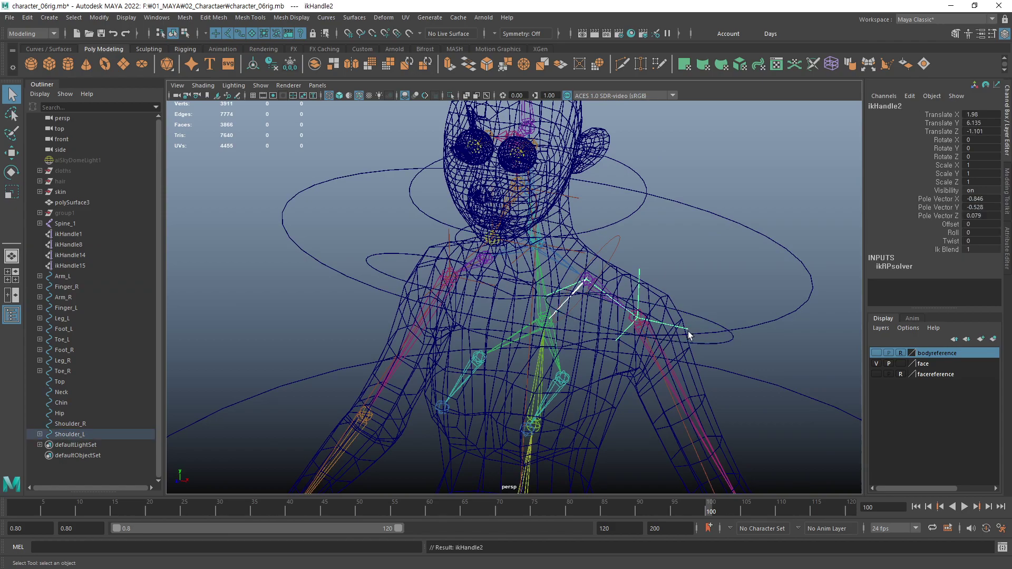
pyautogui.click(449, 248)
pyautogui.keyDown('shift'); pyautogui.click(401, 265); pyautogui.keyUp('shift')
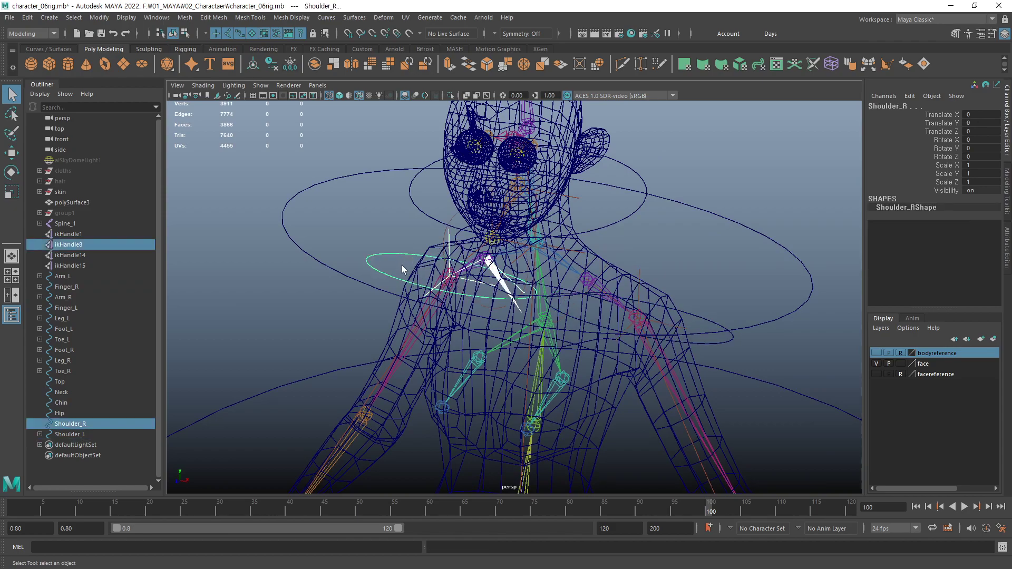
pyautogui.press('p')
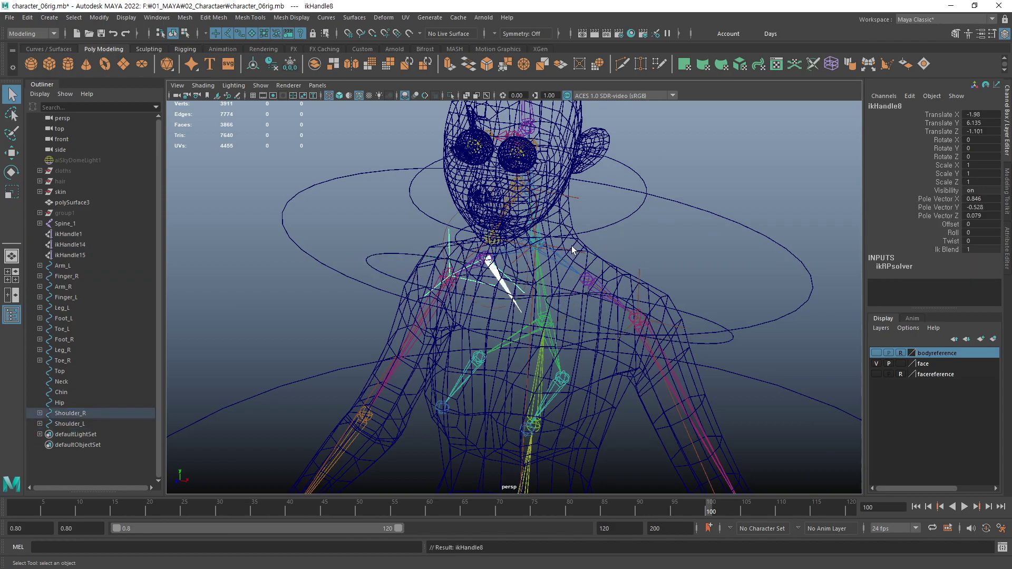
# - Parent ikHandle1 under Top, ikHandle15 under Neck, and ikHandle14 under Chin
pyautogui.click(574, 250)
pyautogui.keyDown('shift'); pyautogui.click(758, 233); pyautogui.keyUp('shift')
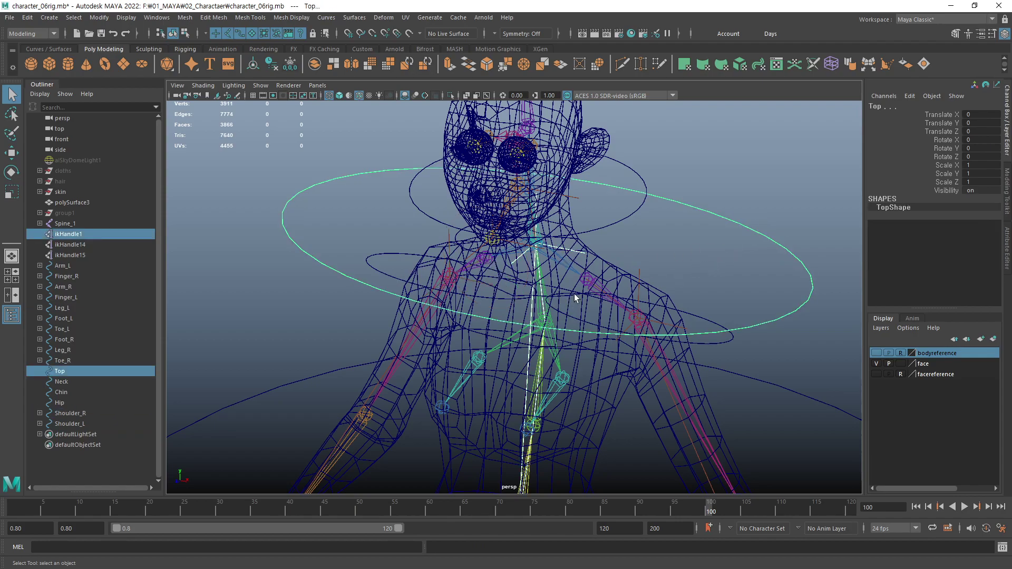
pyautogui.press('p')
pyautogui.click(574, 205)
pyautogui.keyDown('shift'); pyautogui.click(633, 211); pyautogui.keyUp('shift')
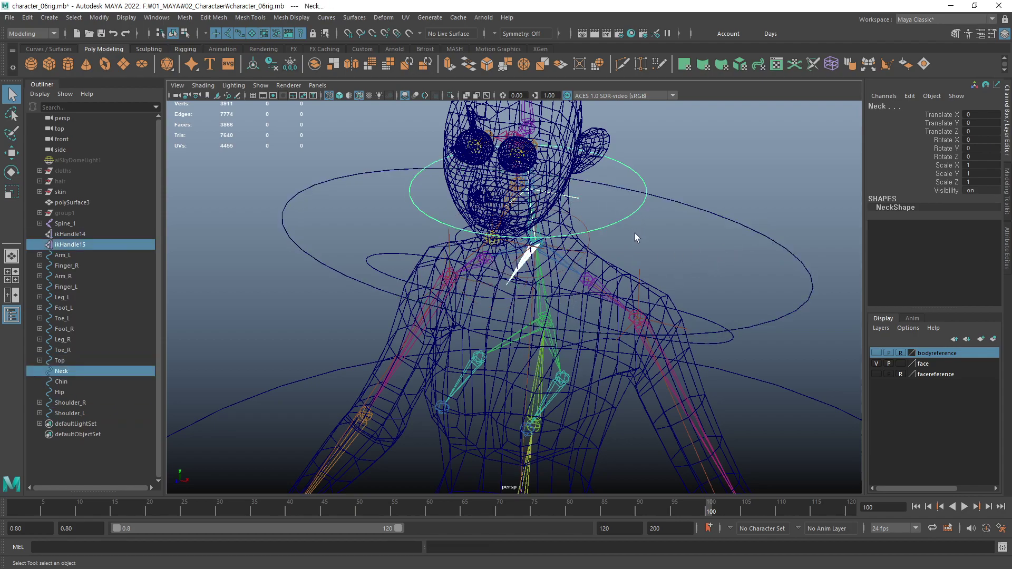
pyautogui.press('p')
pyautogui.keyDown('alt'); pyautogui.moveTo(636, 224); pyautogui.dragTo(387, 208); pyautogui.keyUp('alt')
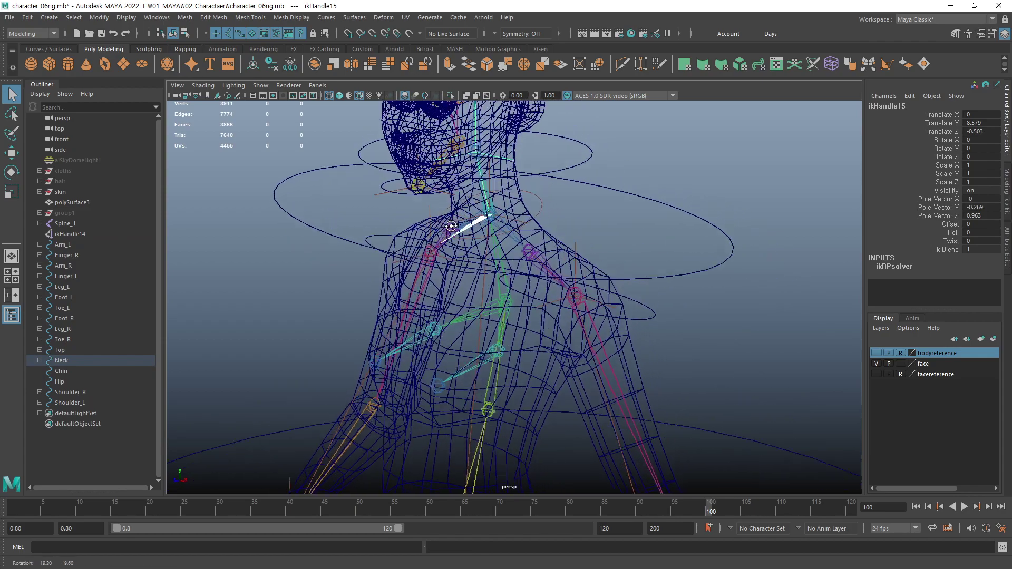
pyautogui.click(371, 207)
pyautogui.keyDown('shift'); pyautogui.click(403, 206); pyautogui.keyUp('shift')
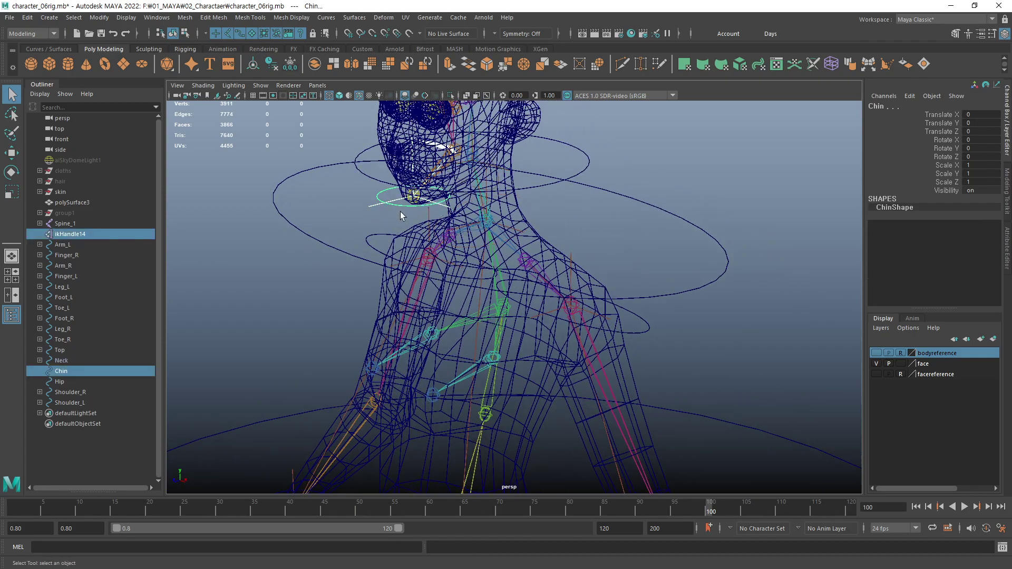
pyautogui.press('p')
pyautogui.moveTo(444, 244)
pyautogui.keyDown('alt'); pyautogui.mouseDown()
pyautogui.moveTo(619, 251)
pyautogui.moveTo(261, 311)
pyautogui.moveTo(525, 312)
pyautogui.moveTo(566, 302)
pyautogui.moveTo(558, 334)
pyautogui.moveTo(509, 267)
pyautogui.mouseUp(); pyautogui.keyUp('alt')
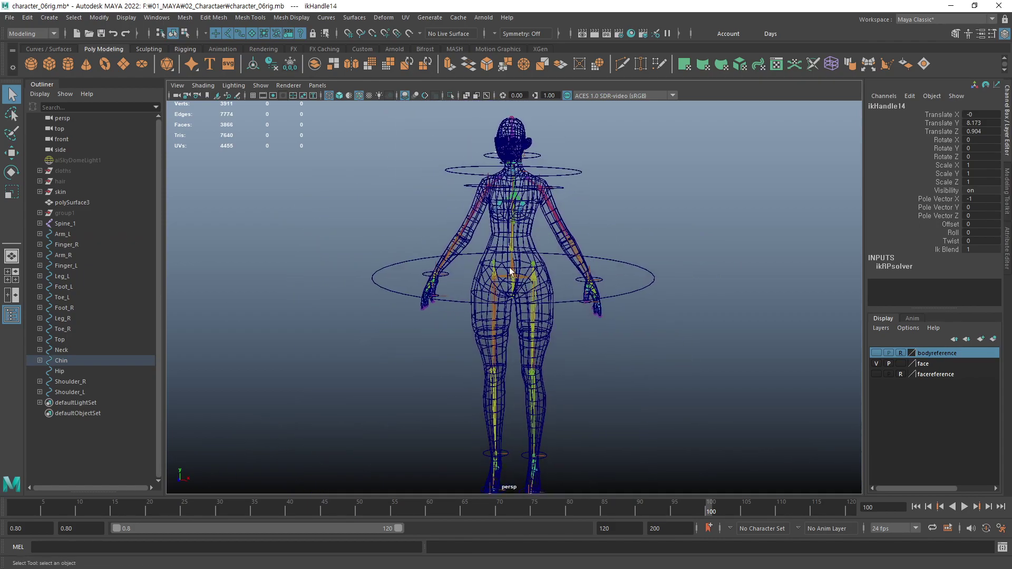
# - Select the full Outliner list of controls, Arm_L to Shoulder_L, Hip included
pyautogui.click(61, 382)
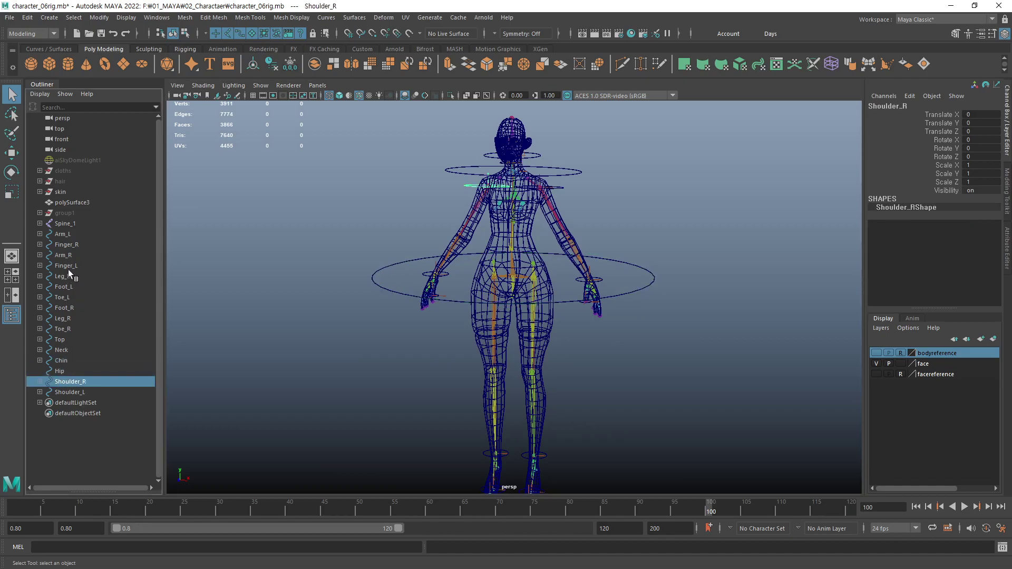
pyautogui.click(62, 233)
pyautogui.click(121, 309)
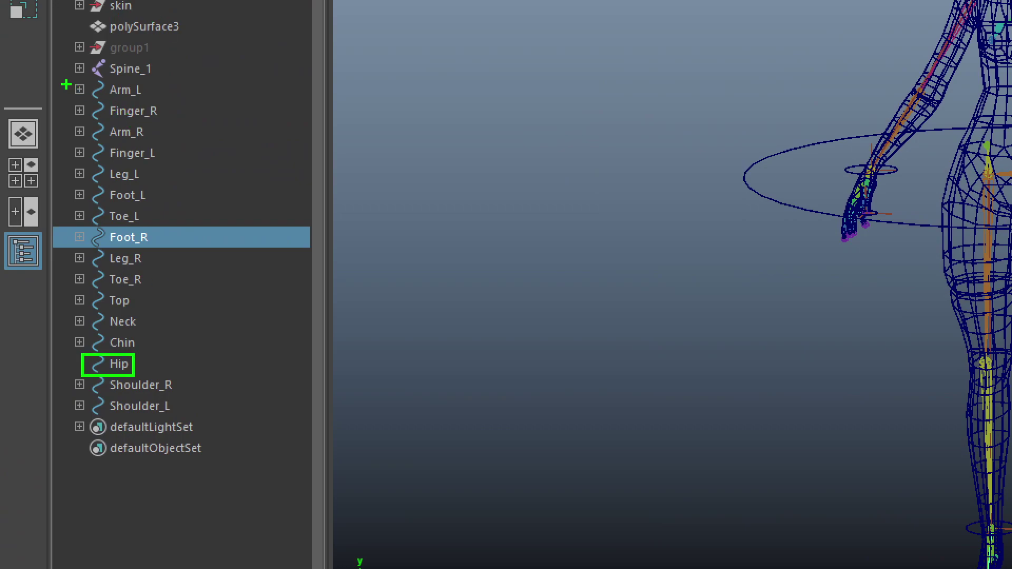
pyautogui.moveTo(67, 84); pyautogui.dragTo(184, 331)
pyautogui.hotkey('ctrl', 'z')
pyautogui.moveTo(69, 82); pyautogui.dragTo(157, 349)
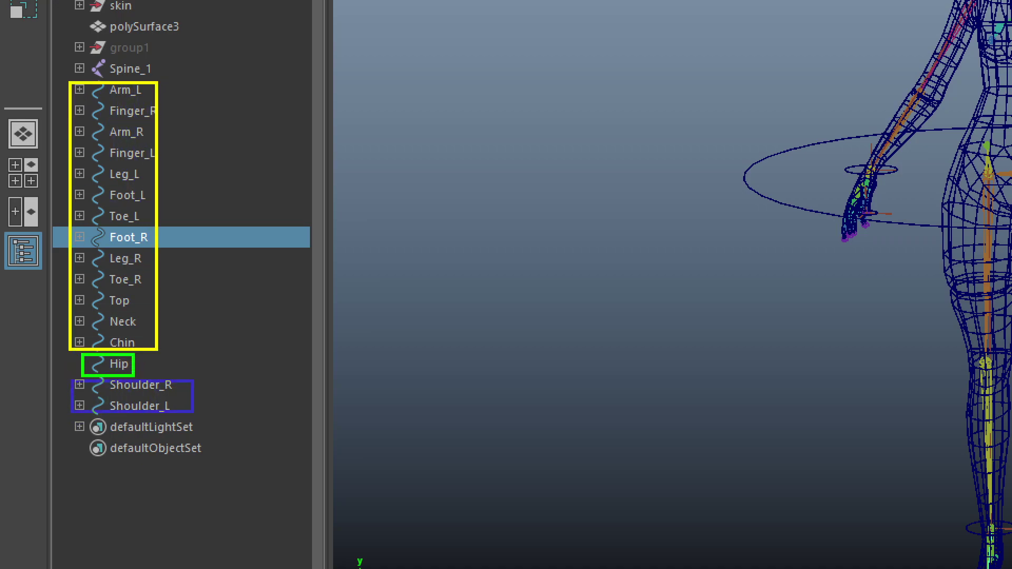
pyautogui.moveTo(153, 424); pyautogui.dragTo(191, 418)
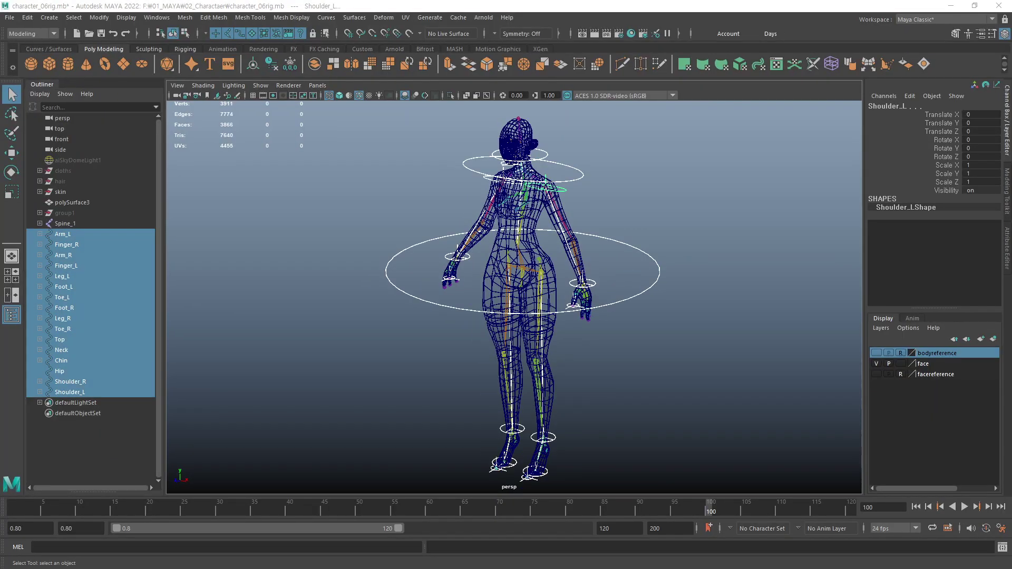
pyautogui.click(653, 275)
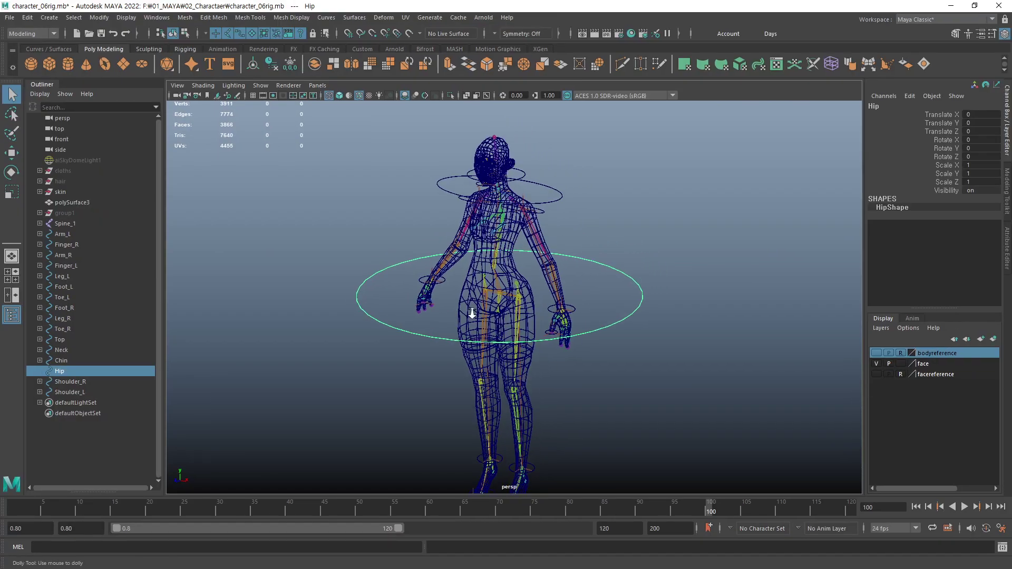
pyautogui.scroll(5, 529, 311)
pyautogui.click(472, 258)
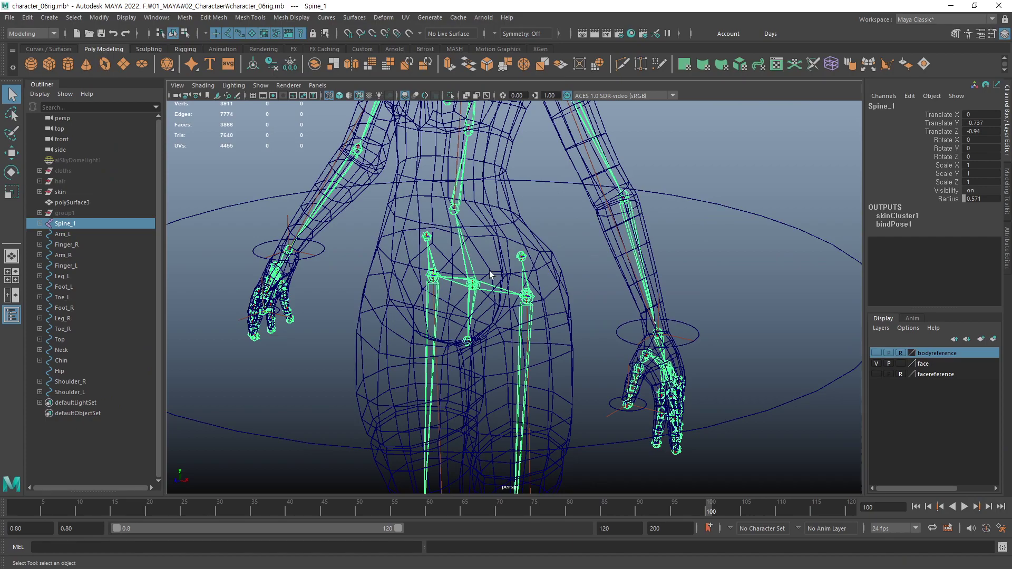
pyautogui.keyDown('shift'); pyautogui.click(795, 221); pyautogui.keyUp('shift')
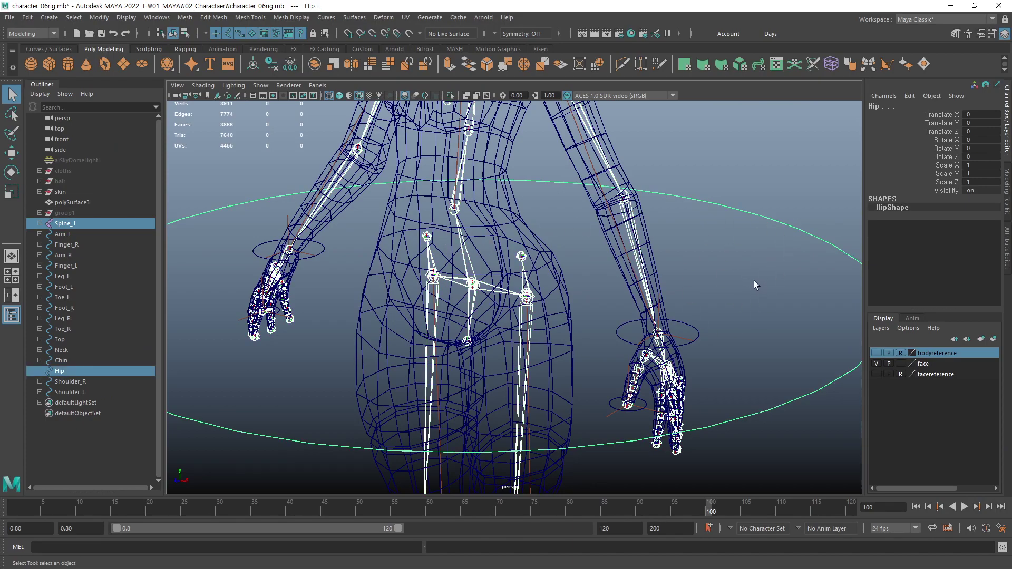
pyautogui.press('p')
pyautogui.click(738, 337)
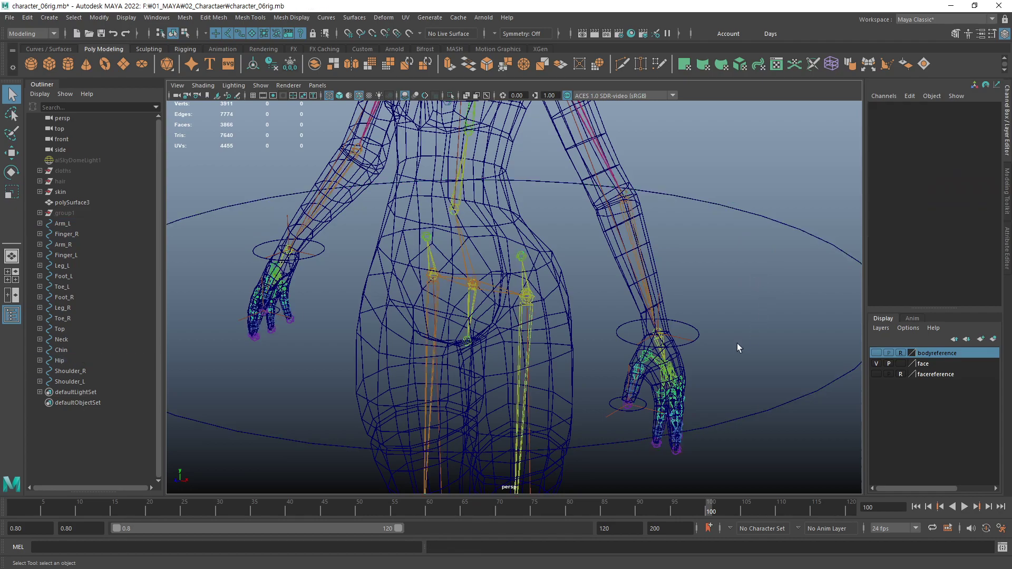
pyautogui.press('a')
pyautogui.keyDown('alt'); pyautogui.moveTo(362, 356); pyautogui.dragTo(474, 337); pyautogui.keyUp('alt')
pyautogui.moveTo(678, 279); pyautogui.dragTo(645, 317)
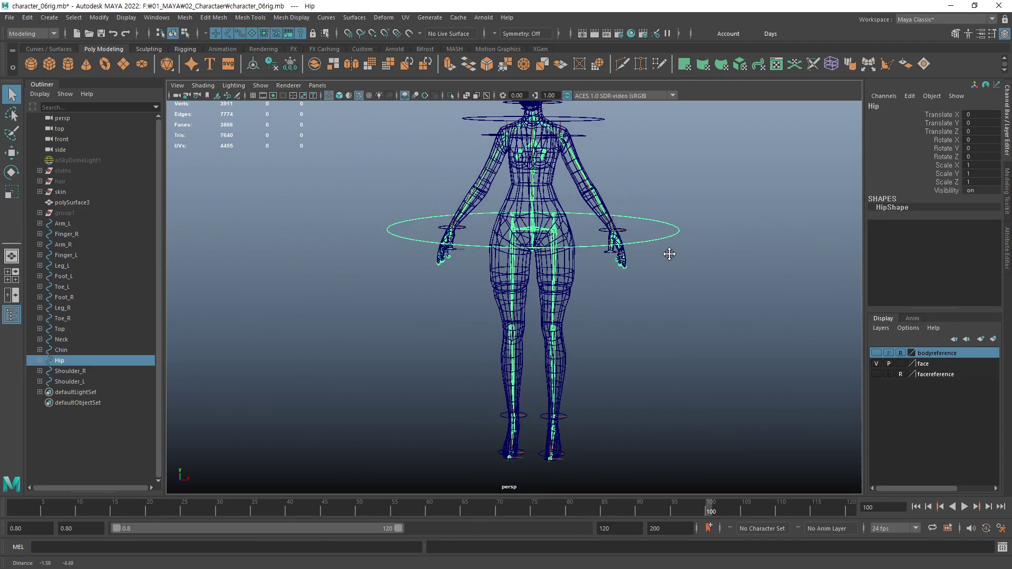
pyautogui.moveTo(669, 253)
pyautogui.keyDown('alt'); pyautogui.mouseDown()
pyautogui.moveTo(545, 318)
pyautogui.moveTo(603, 294)
pyautogui.mouseUp(); pyautogui.keyUp('alt')
pyautogui.press('w')
pyautogui.moveTo(580, 246); pyautogui.dragTo(613, 248)
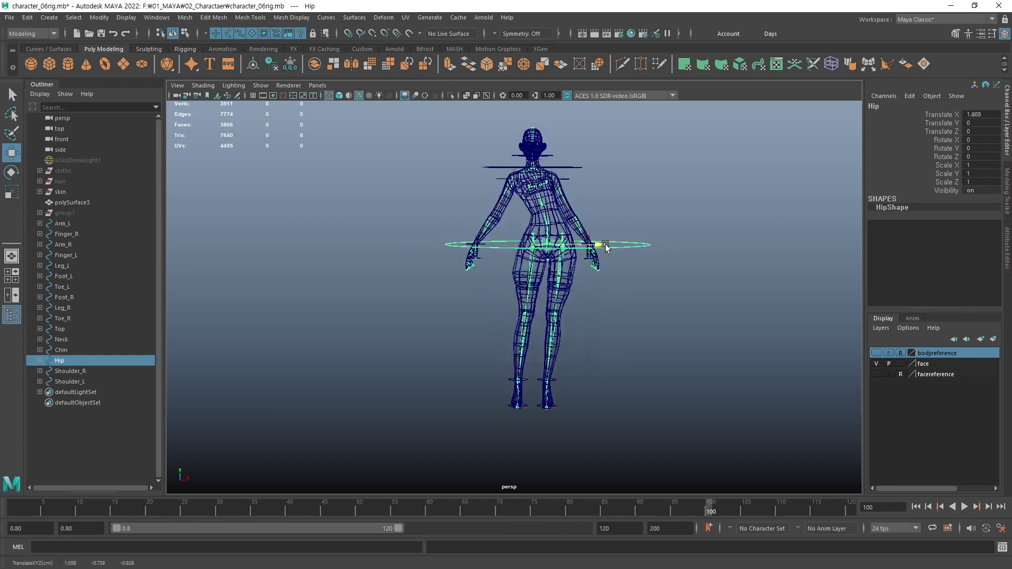
pyautogui.moveTo(613, 248)
pyautogui.mouseDown()
pyautogui.moveTo(558, 246)
pyautogui.moveTo(640, 245)
pyautogui.mouseUp()
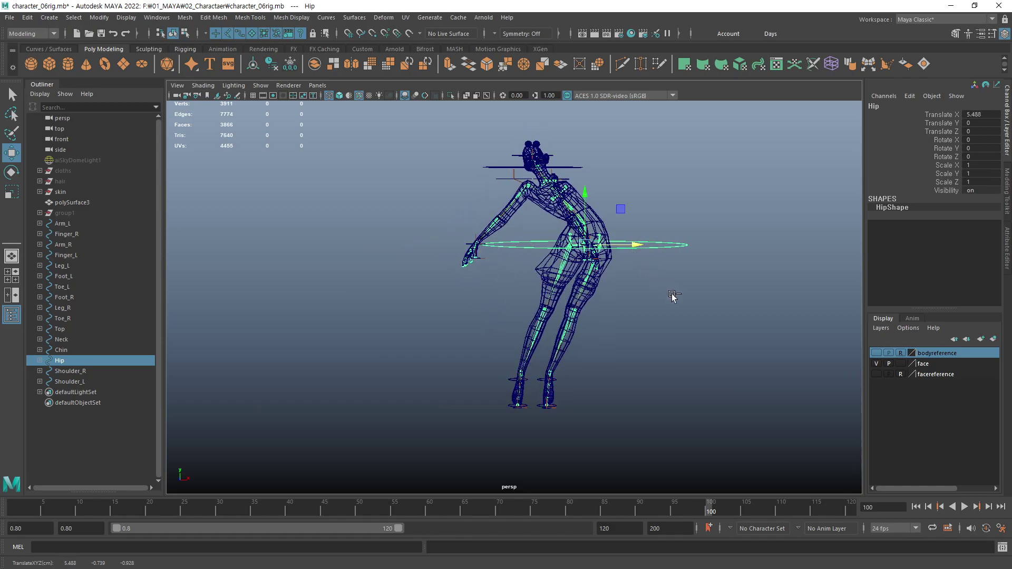
pyautogui.hotkey('ctrl', 'z')
pyautogui.keyDown('alt'); pyautogui.moveTo(697, 328); pyautogui.dragTo(578, 261); pyautogui.keyUp('alt')
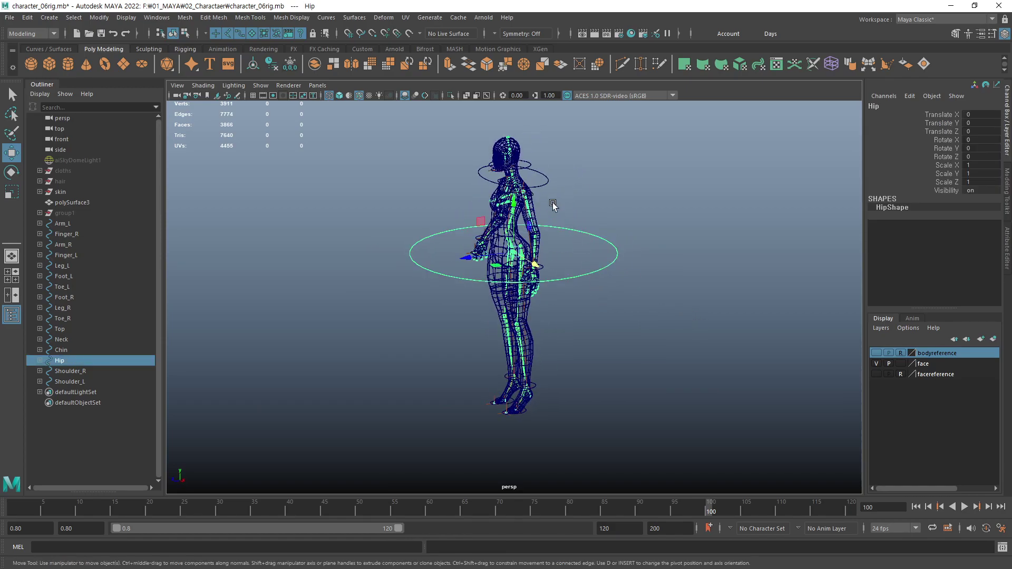
pyautogui.click(548, 182)
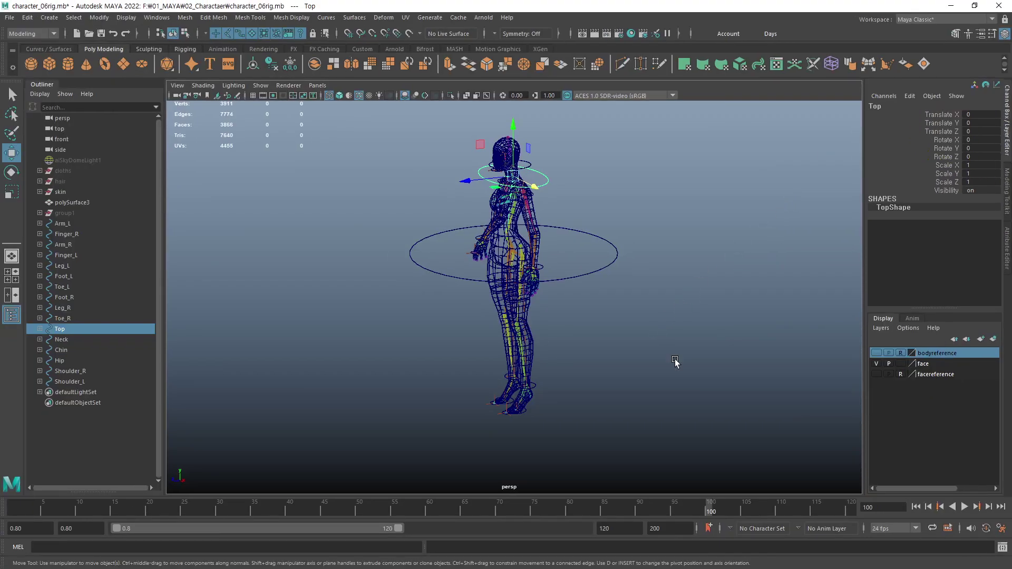
# - Parent the Chin control under the Neck control
pyautogui.click(596, 363)
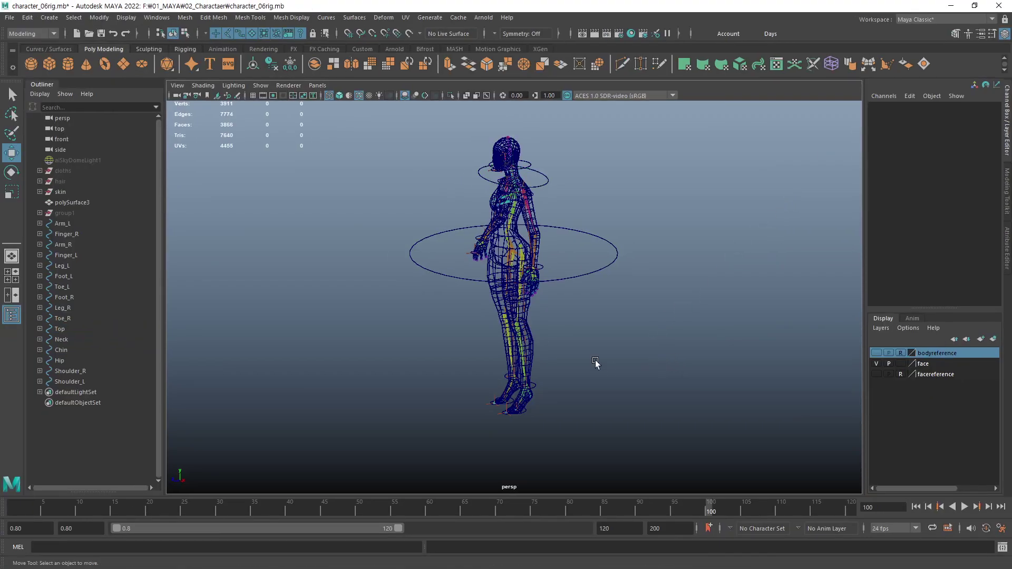
pyautogui.moveTo(596, 363)
pyautogui.keyDown('alt'); pyautogui.mouseDown()
pyautogui.moveTo(695, 274)
pyautogui.moveTo(672, 293)
pyautogui.mouseUp(); pyautogui.keyUp('alt')
pyautogui.keyDown('alt'); pyautogui.moveTo(672, 293); pyautogui.dragTo(771, 299, button='right'); pyautogui.keyUp('alt')
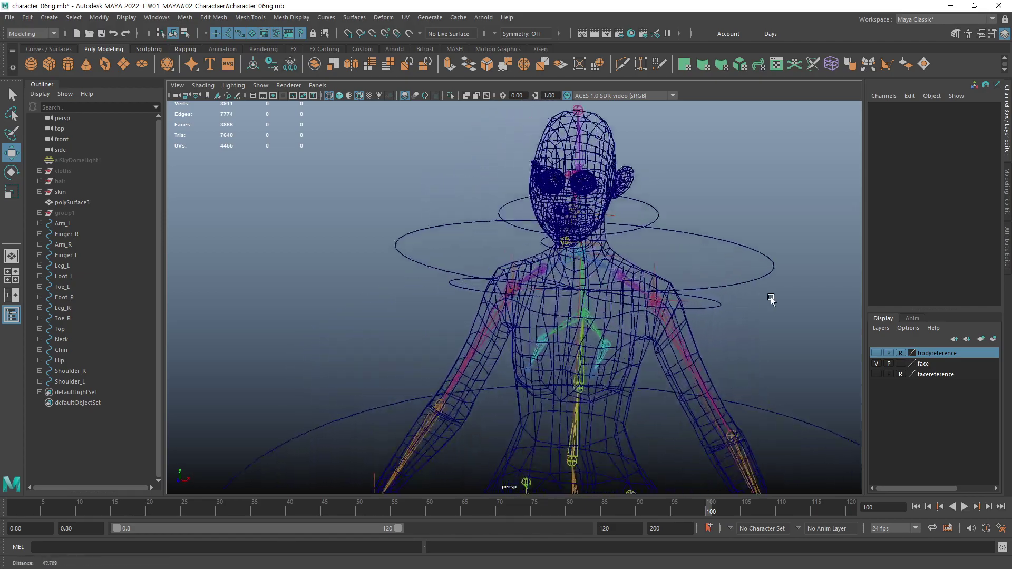
pyautogui.keyDown('alt'); pyautogui.moveTo(771, 299); pyautogui.dragTo(451, 296); pyautogui.keyUp('alt')
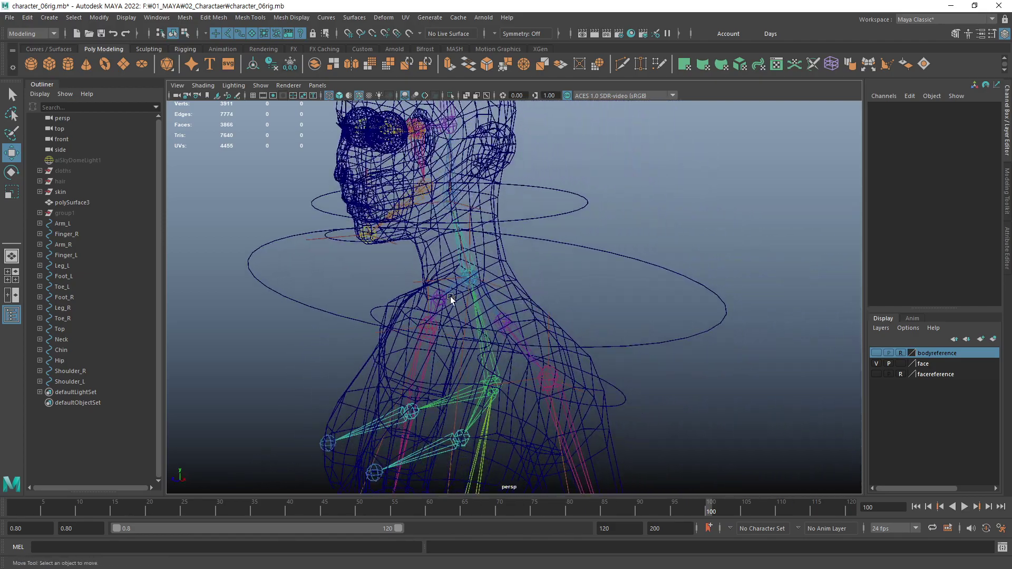
pyautogui.click(354, 246)
pyautogui.keyDown('alt'); pyautogui.moveTo(365, 286); pyautogui.dragTo(412, 311, button='middle'); pyautogui.keyUp('alt')
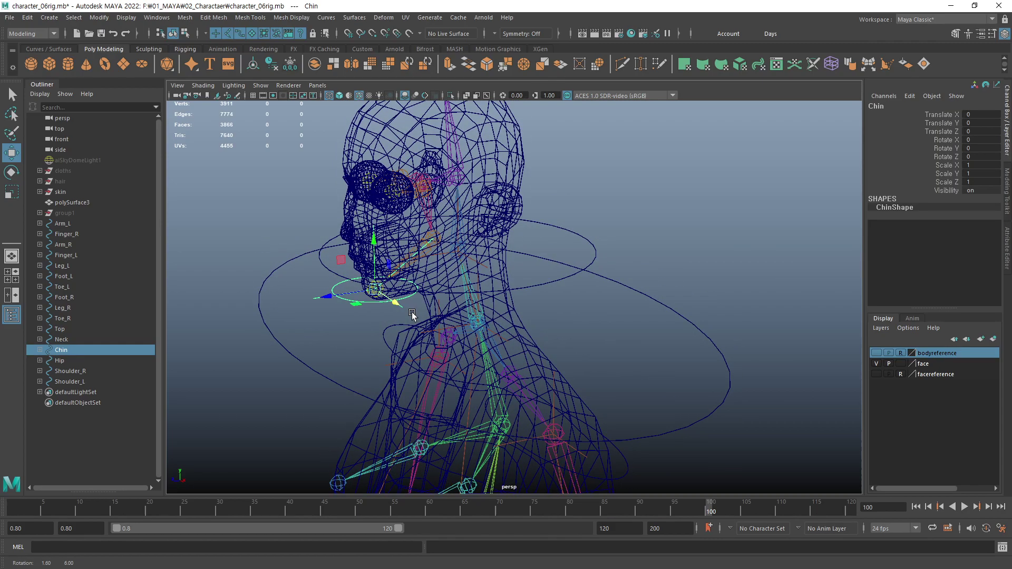
pyautogui.keyDown('alt'); pyautogui.moveTo(412, 315); pyautogui.dragTo(429, 301); pyautogui.keyUp('alt')
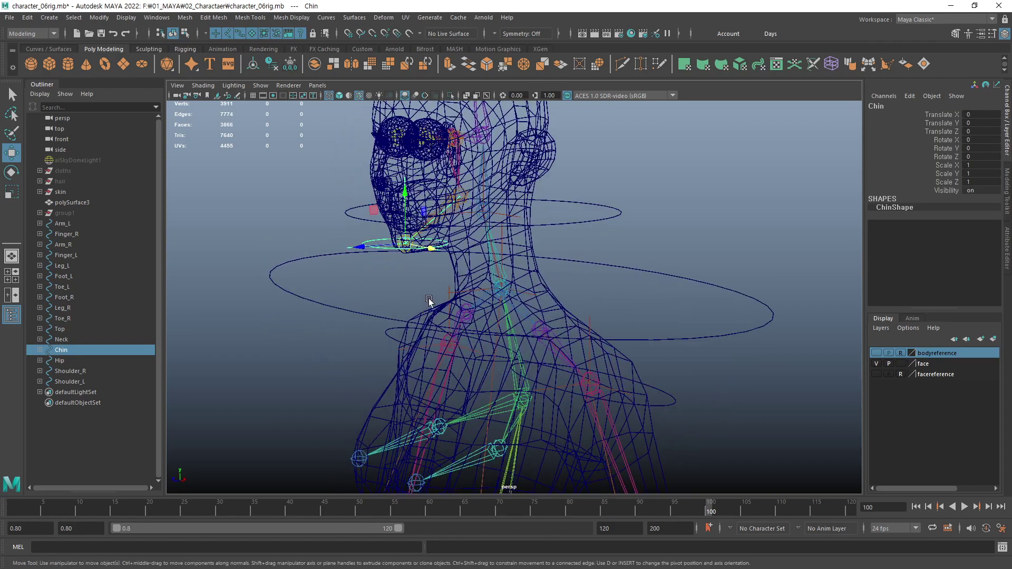
pyautogui.keyDown('alt'); pyautogui.moveTo(548, 220); pyautogui.dragTo(546, 280); pyautogui.keyUp('alt')
pyautogui.keyDown('alt'); pyautogui.moveTo(577, 278); pyautogui.dragTo(666, 202, button='right'); pyautogui.keyUp('alt')
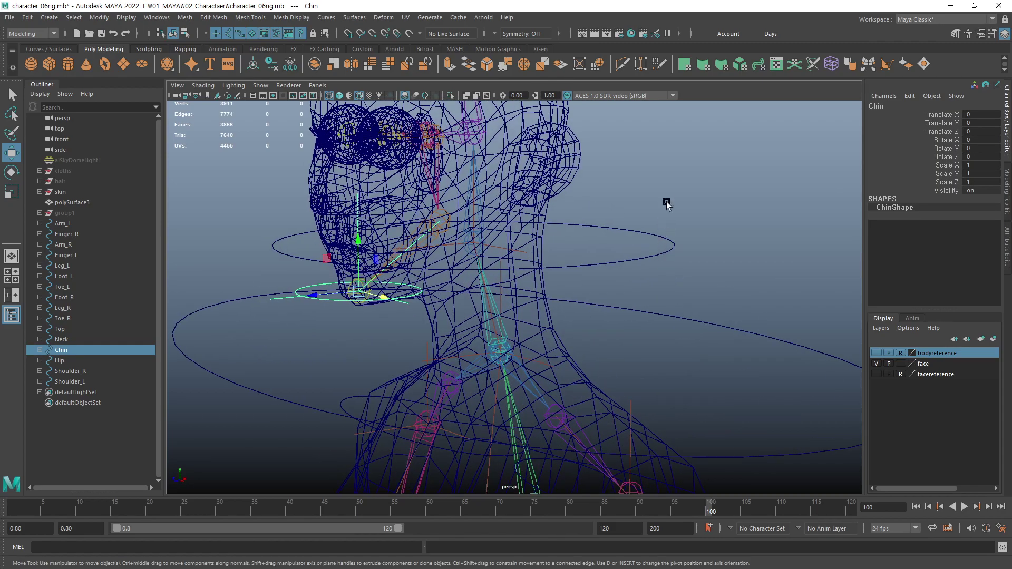
pyautogui.click(630, 235)
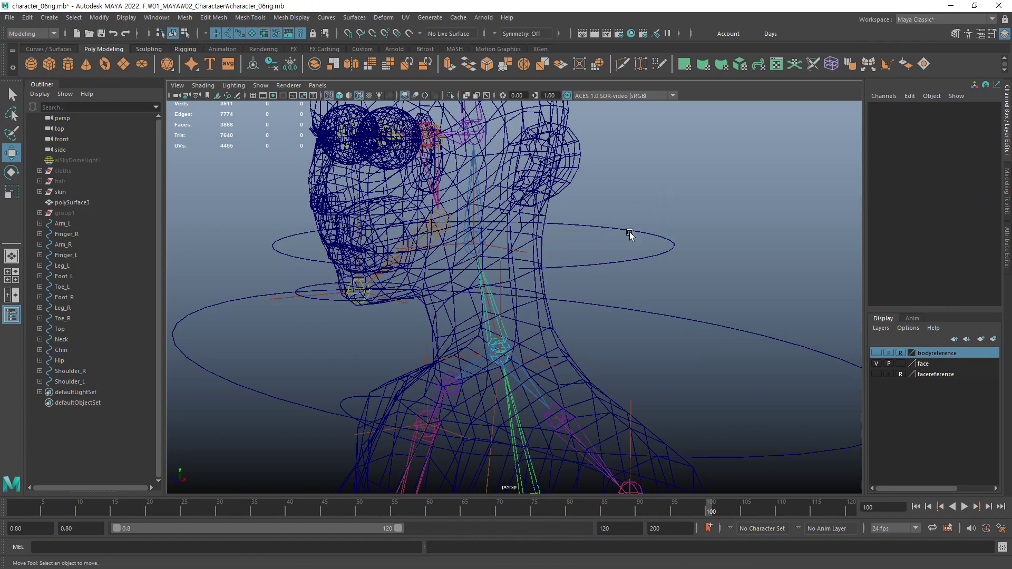
pyautogui.click(342, 302)
pyautogui.keyDown('shift'); pyautogui.click(620, 259); pyautogui.keyUp('shift')
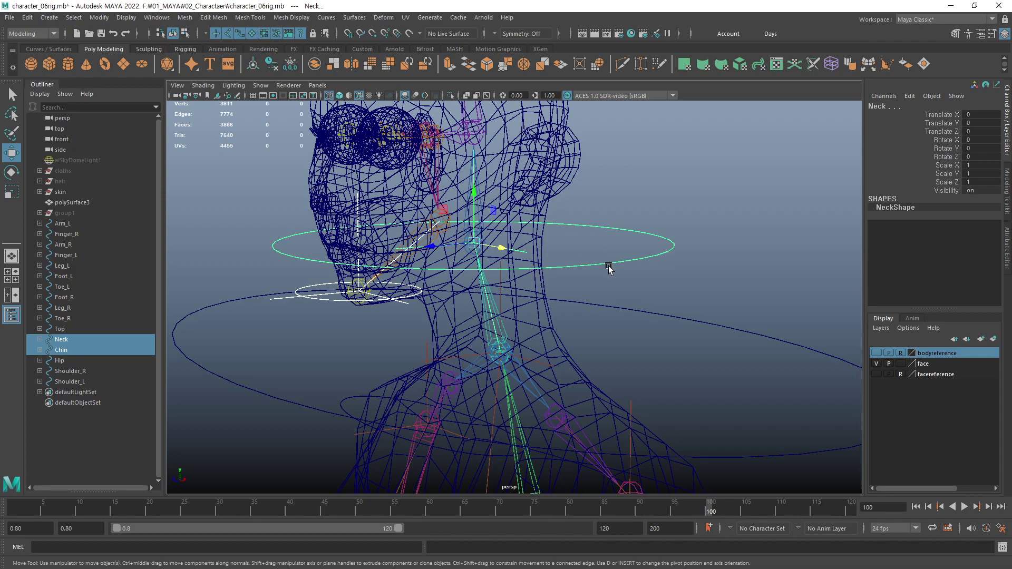
pyautogui.press('p')
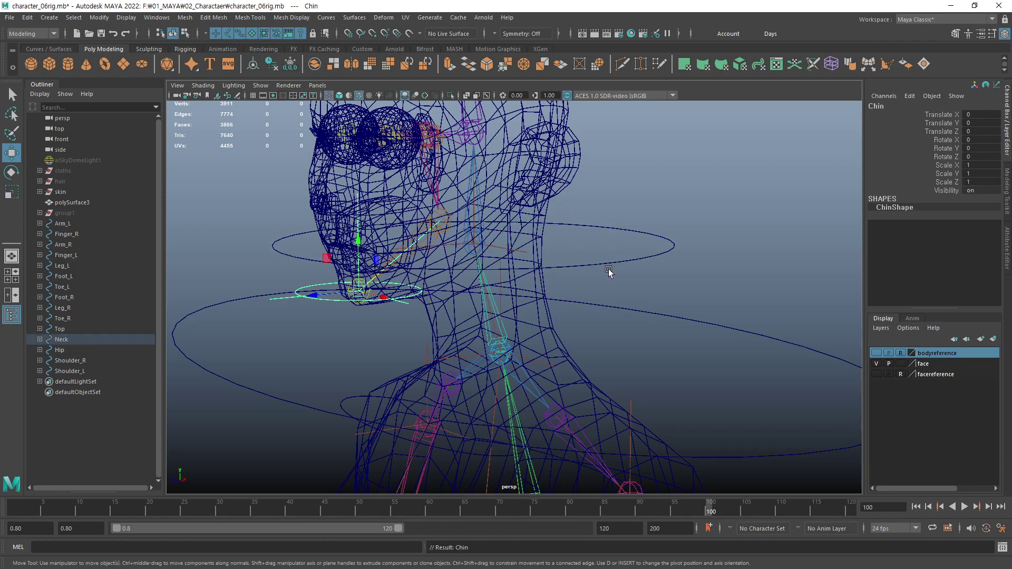
# - Parent the Neck control under the Top control
pyautogui.moveTo(668, 302)
pyautogui.keyDown('alt'); pyautogui.mouseDown(button='right')
pyautogui.moveTo(563, 301)
pyautogui.moveTo(584, 261)
pyautogui.mouseUp(button='right'); pyautogui.keyUp('alt')
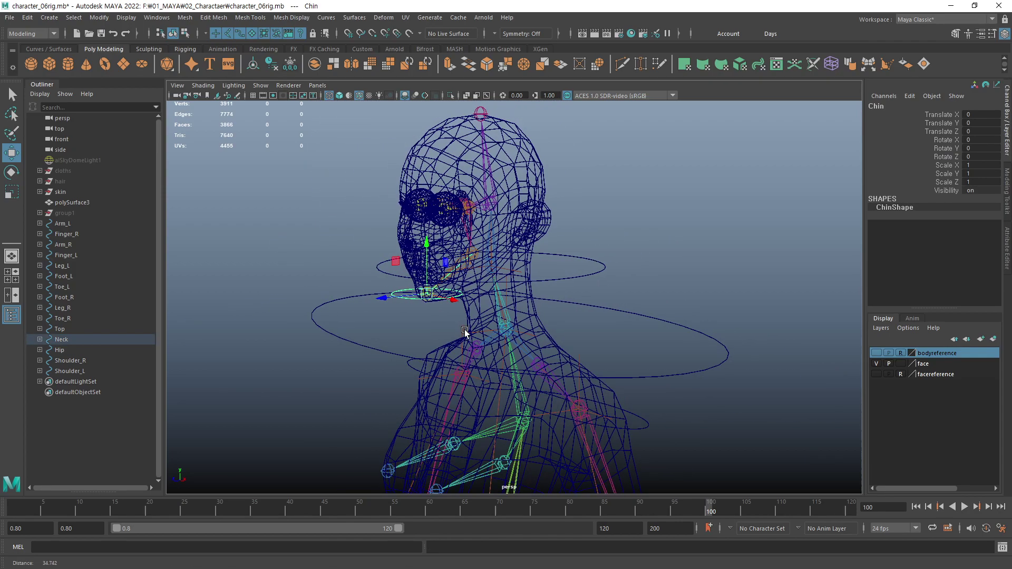
pyautogui.moveTo(578, 286)
pyautogui.keyDown('alt'); pyautogui.mouseDown()
pyautogui.moveTo(654, 265)
pyautogui.moveTo(612, 315)
pyautogui.moveTo(667, 316)
pyautogui.moveTo(603, 194)
pyautogui.mouseUp(); pyautogui.keyUp('alt')
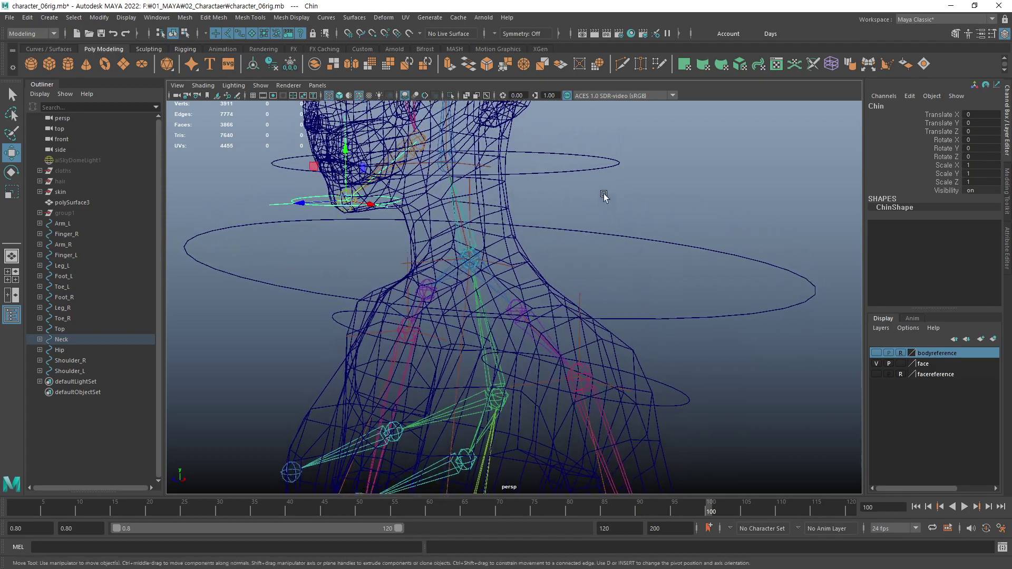
pyautogui.click(577, 177)
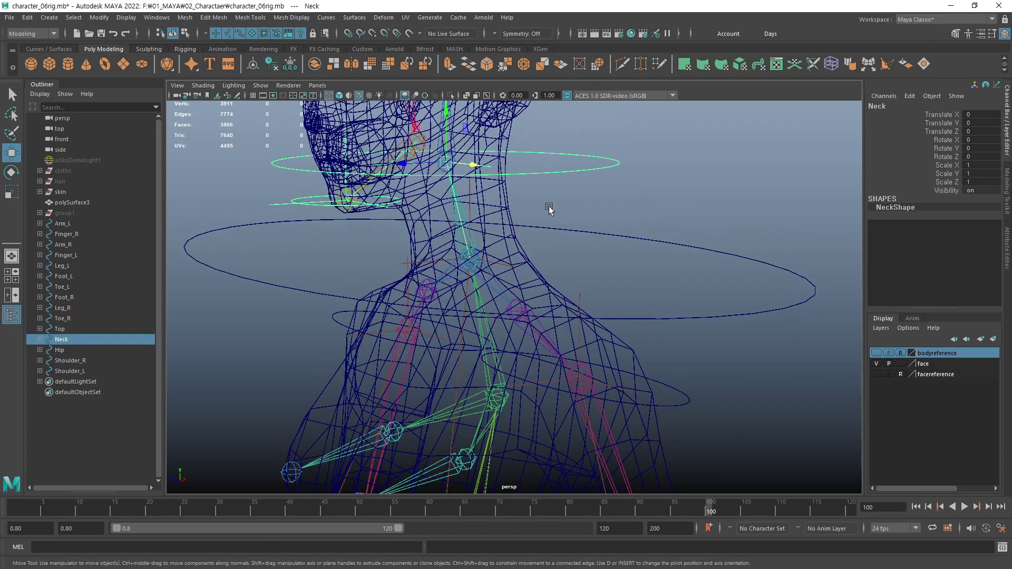
pyautogui.keyDown('shift'); pyautogui.click(703, 237); pyautogui.keyUp('shift')
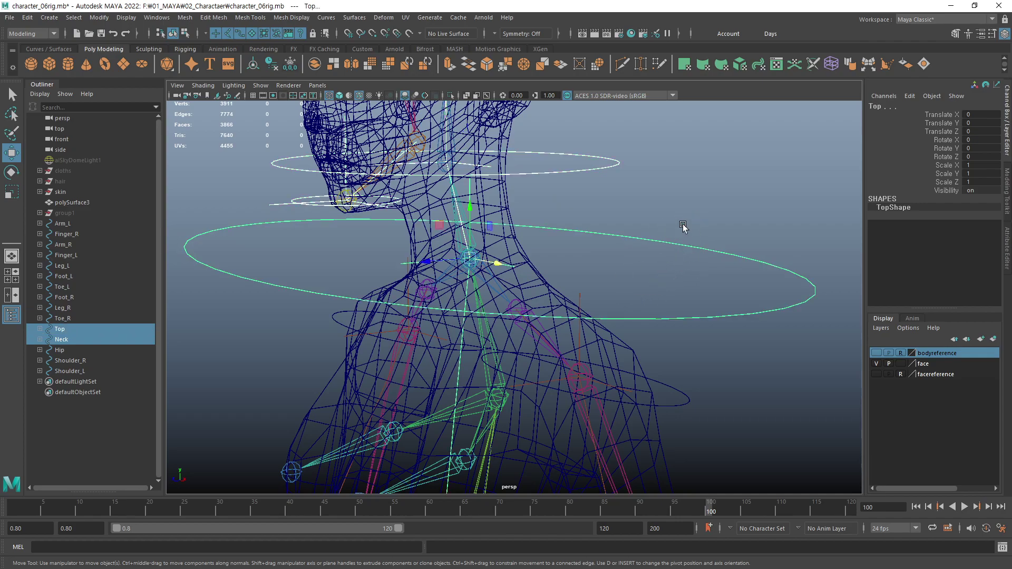
pyautogui.click(614, 164)
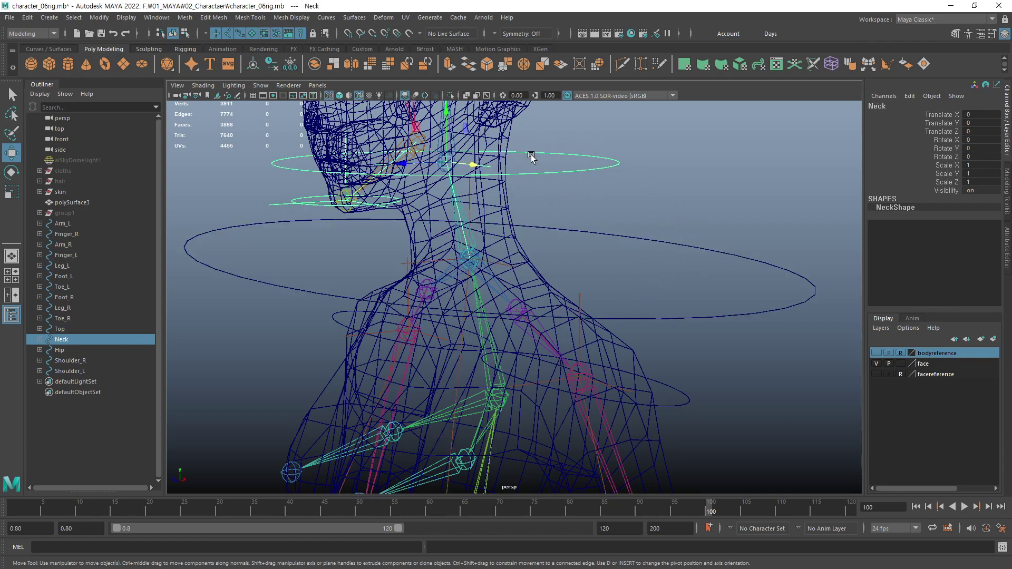
pyautogui.keyDown('shift'); pyautogui.click(707, 252); pyautogui.keyUp('shift')
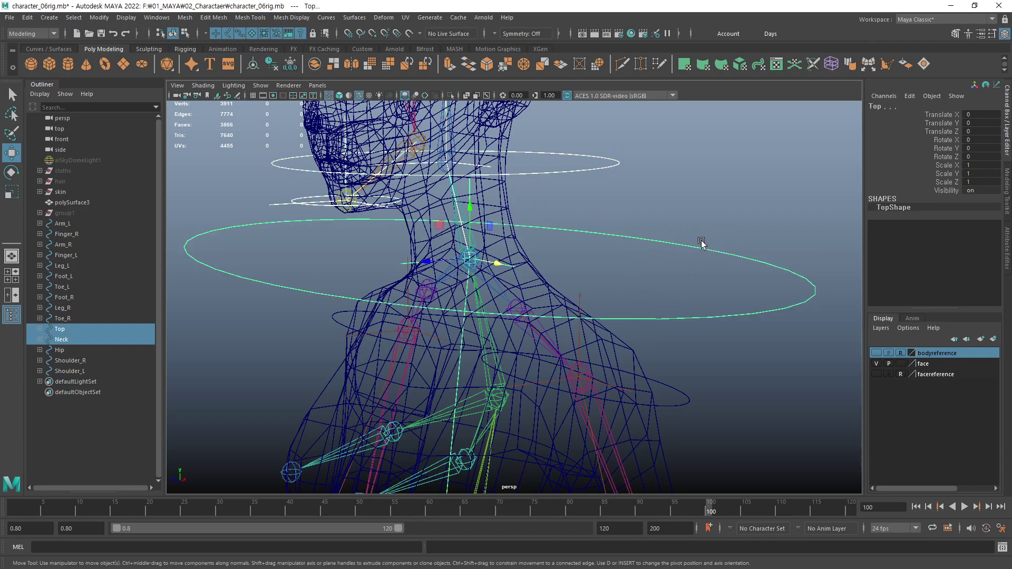
pyautogui.press('p')
pyautogui.moveTo(645, 318)
pyautogui.keyDown('alt'); pyautogui.mouseDown()
pyautogui.moveTo(592, 248)
pyautogui.moveTo(624, 296)
pyautogui.moveTo(594, 325)
pyautogui.moveTo(495, 293)
pyautogui.mouseUp(); pyautogui.keyUp('alt')
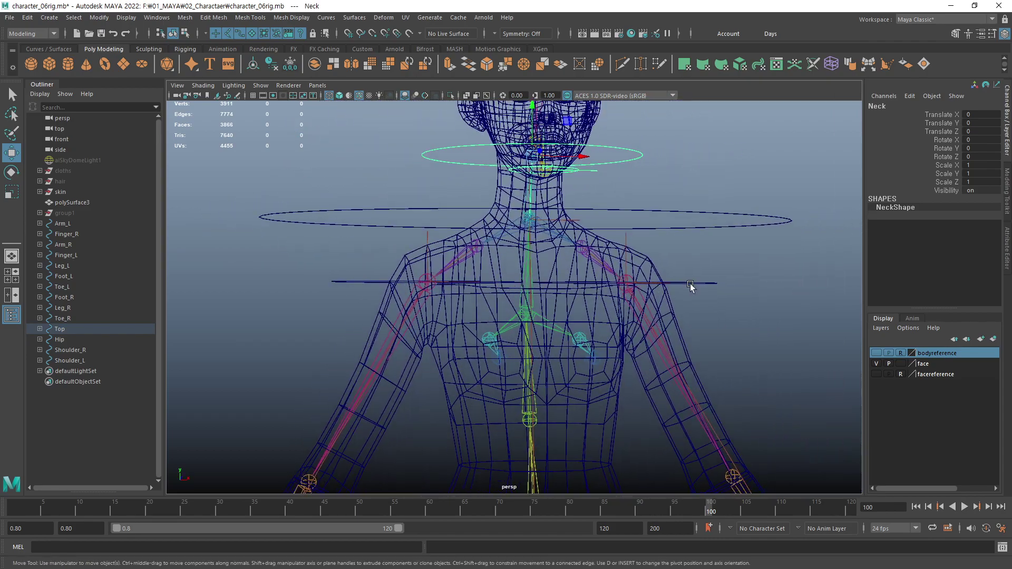
# - Parent the Shoulder_L and Shoulder_R controls under the Top control
pyautogui.moveTo(727, 272); pyautogui.dragTo(701, 314)
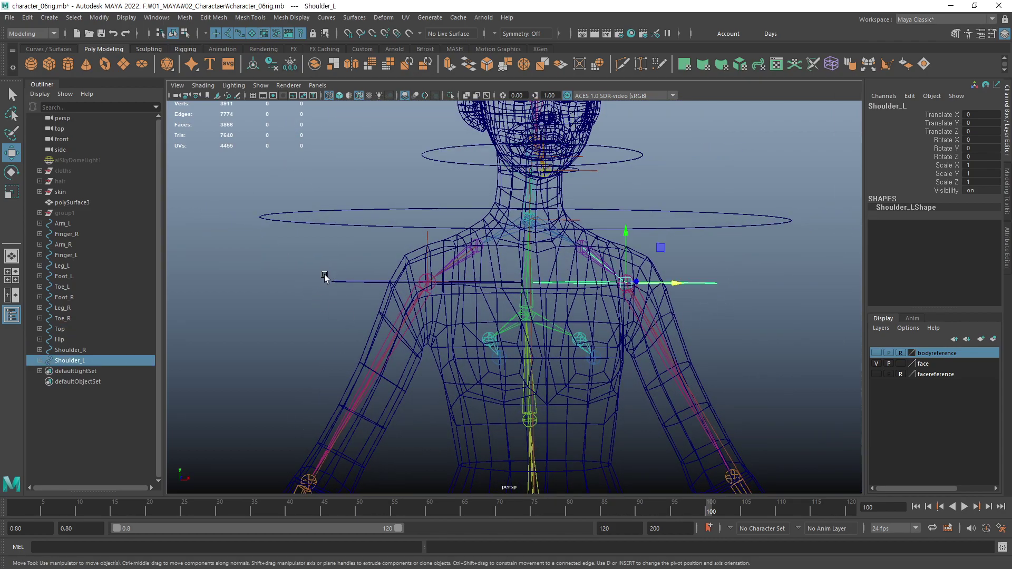
pyautogui.keyDown('shift'); pyautogui.moveTo(335, 293); pyautogui.dragTo(336, 295); pyautogui.keyUp('shift')
pyautogui.moveTo(382, 230)
pyautogui.keyDown('alt'); pyautogui.mouseDown()
pyautogui.moveTo(553, 311)
pyautogui.moveTo(316, 324)
pyautogui.mouseUp(); pyautogui.keyUp('alt')
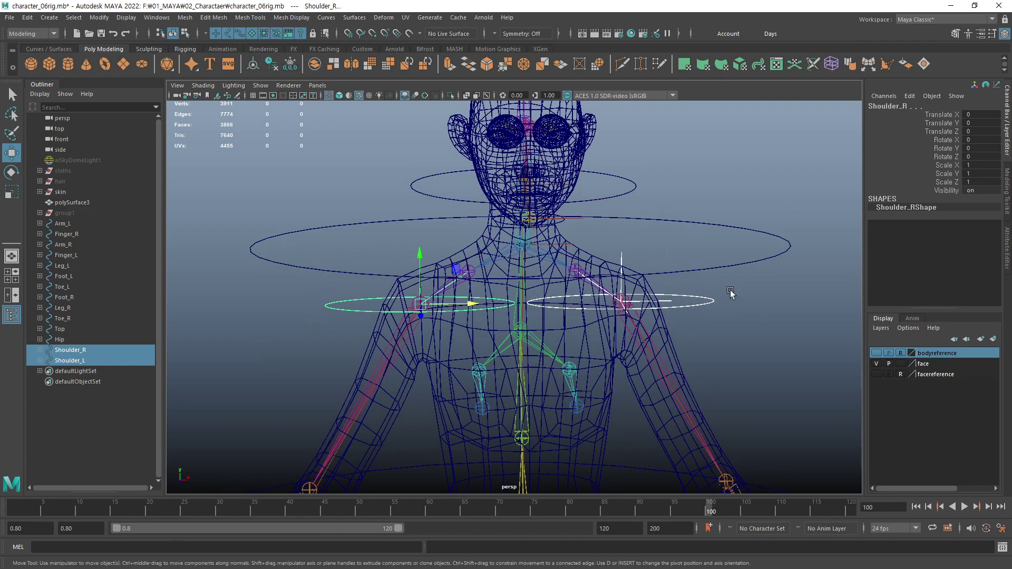
pyautogui.keyDown('shift'); pyautogui.moveTo(753, 218); pyautogui.dragTo(606, 290); pyautogui.keyUp('shift')
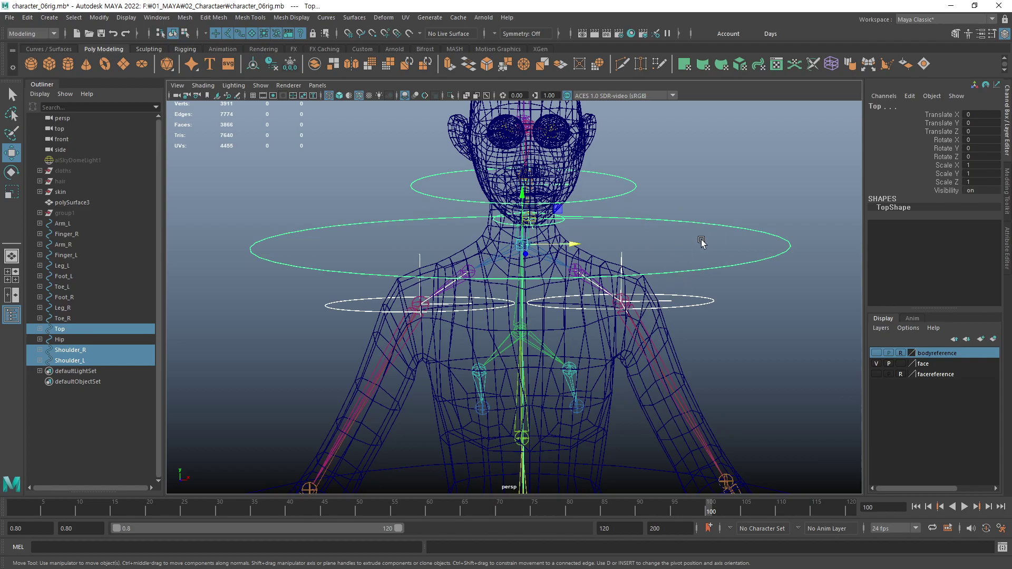
pyautogui.press('p')
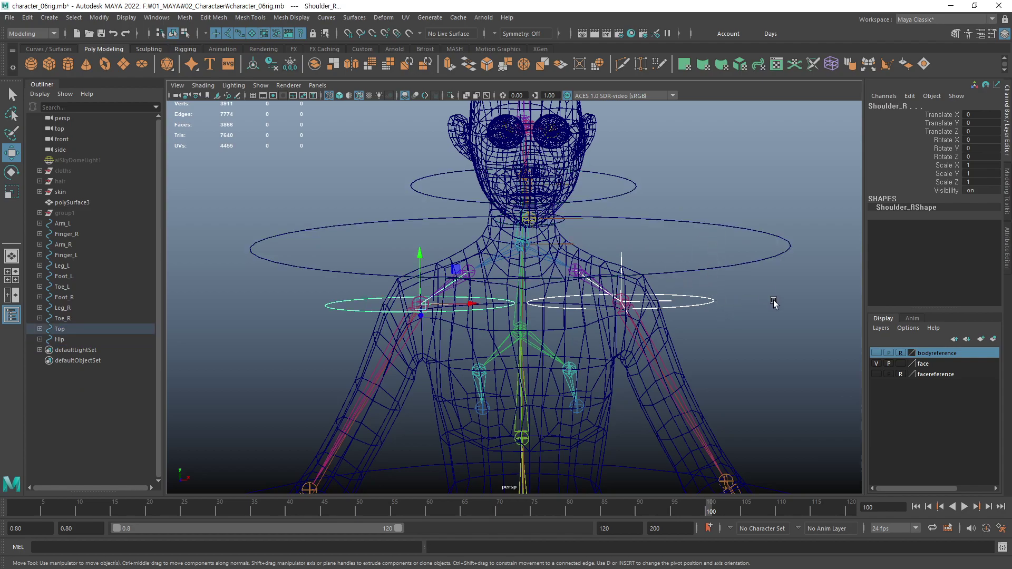
# - Rotate Top to confirm the shoulders and upper body tilt with it
pyautogui.click(752, 219)
pyautogui.press('e')
pyautogui.moveTo(557, 216); pyautogui.dragTo(562, 232)
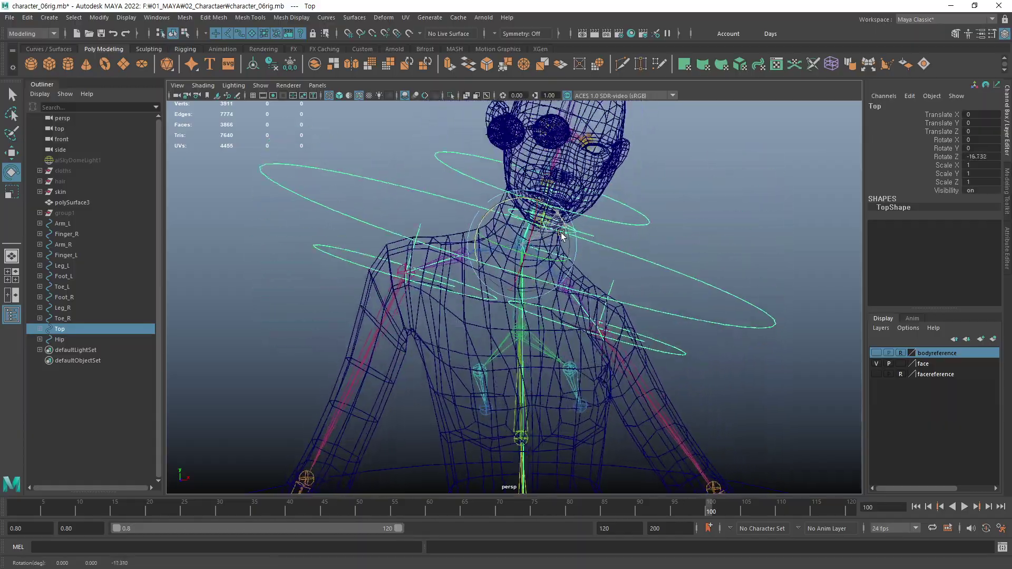
# - Undo the Top tilt and parent Top under the Hip control
pyautogui.hotkey('ctrl', 'z')
pyautogui.hotkey('ctrl', 'z')
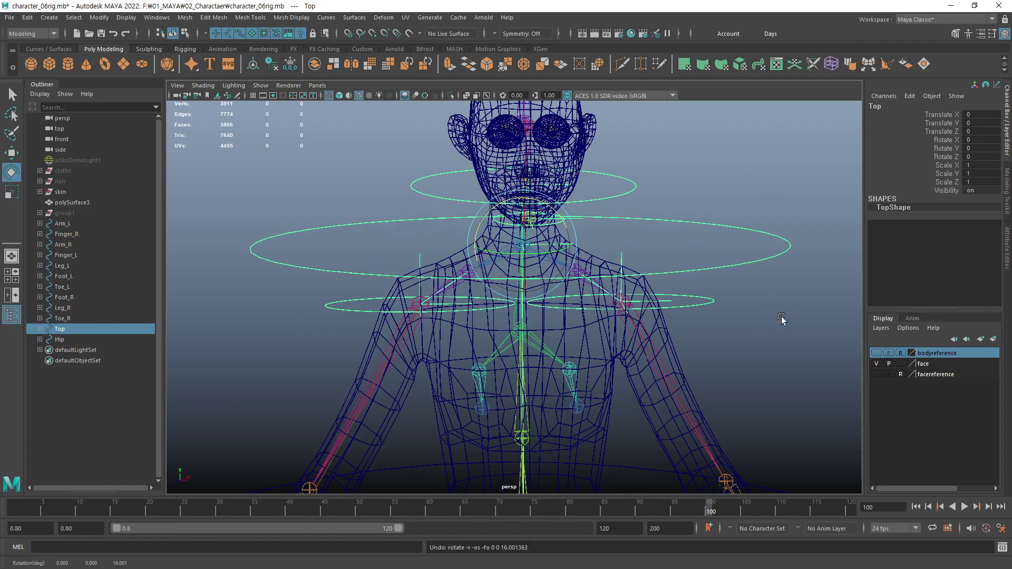
pyautogui.scroll(-5, 561, 355)
pyautogui.scroll(-3, 671, 371)
pyautogui.scroll(3, 679, 265)
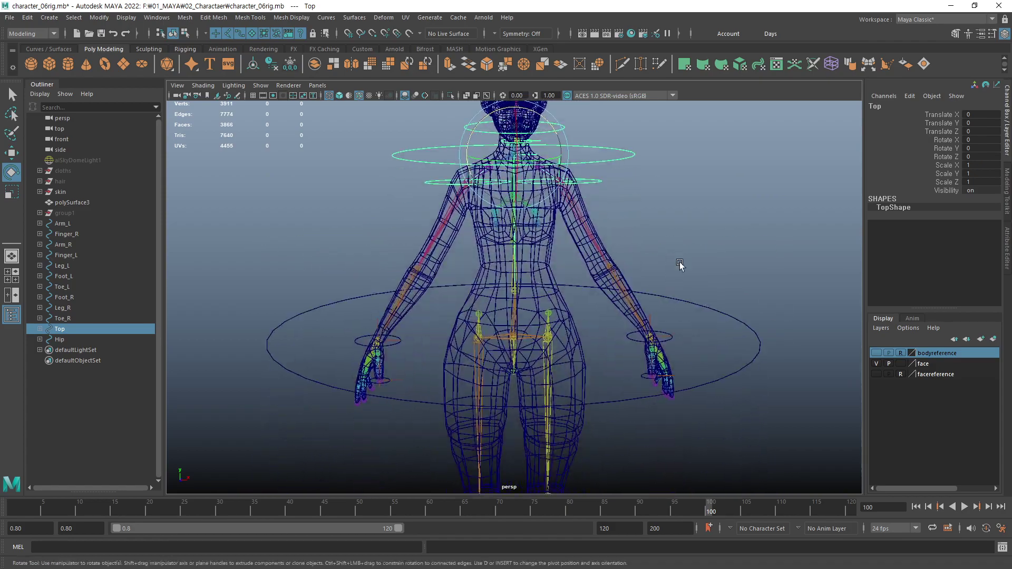
pyautogui.keyDown('alt'); pyautogui.moveTo(612, 258); pyautogui.dragTo(628, 168); pyautogui.keyUp('alt')
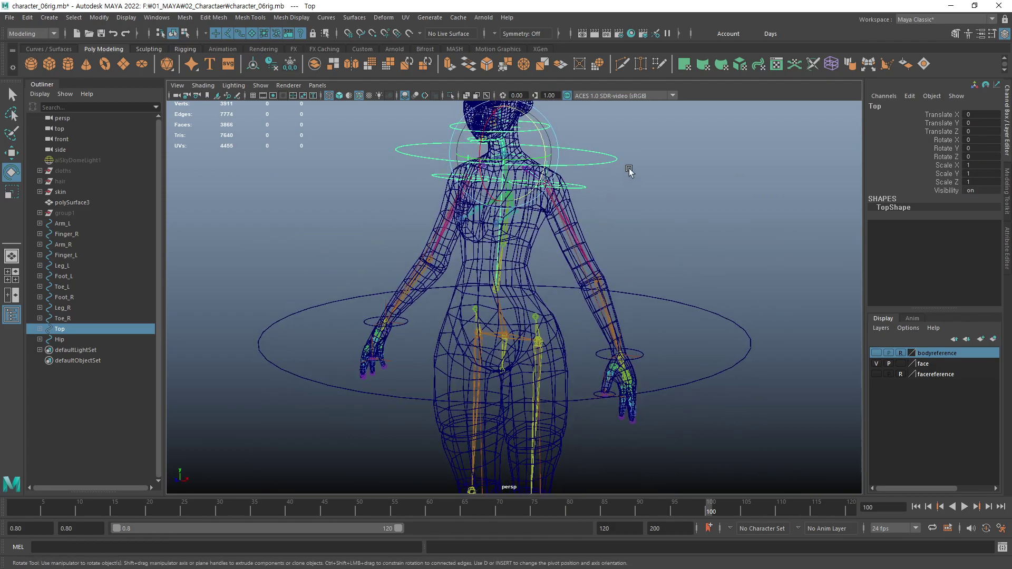
pyautogui.keyDown('shift'); pyautogui.click(662, 375); pyautogui.keyUp('shift')
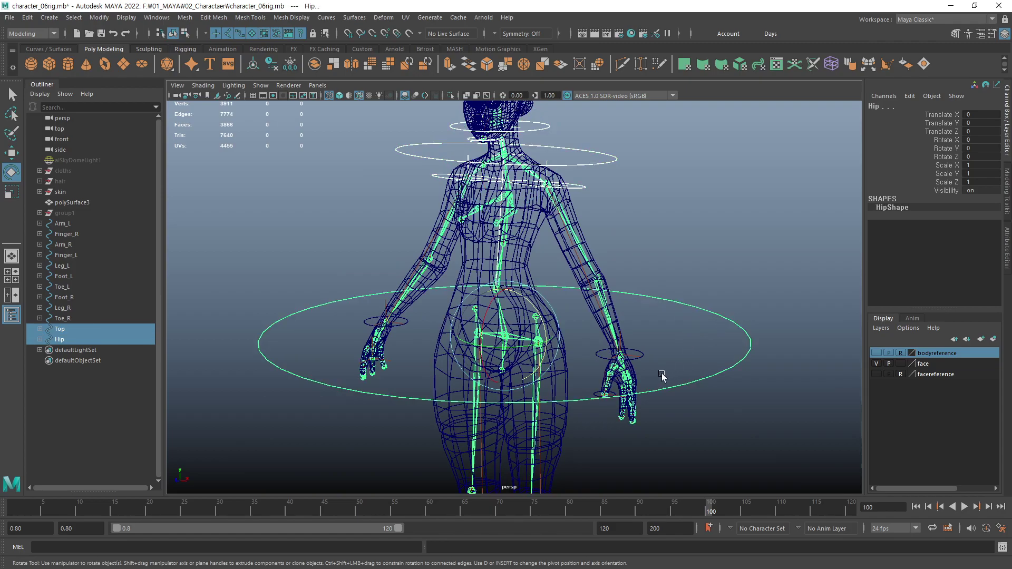
pyautogui.press('p')
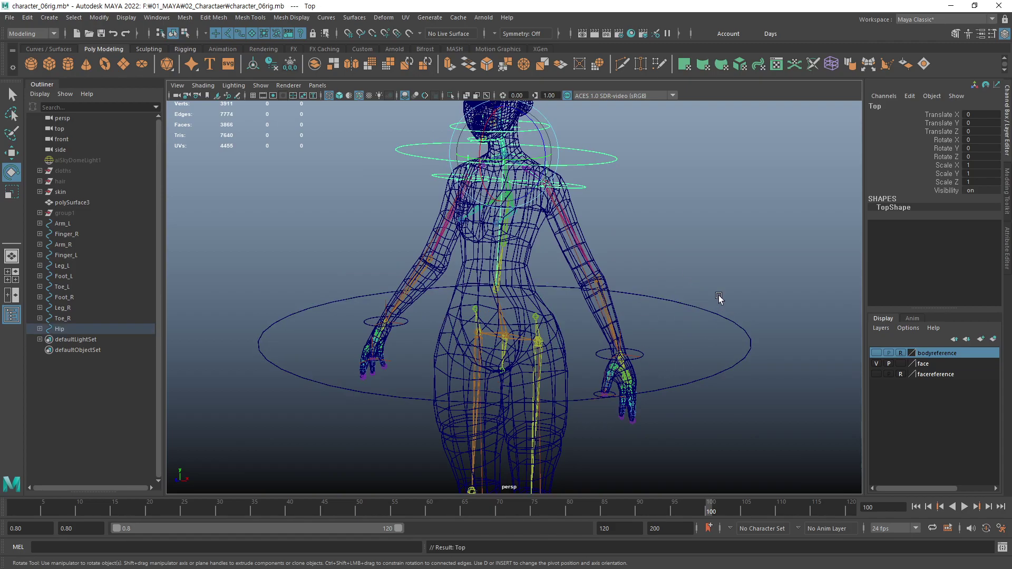
# - Test-bend the character forward from the Hip in side view, then undo it
pyautogui.click(711, 312)
pyautogui.keyDown('alt'); pyautogui.moveTo(711, 312); pyautogui.dragTo(581, 315); pyautogui.keyUp('alt')
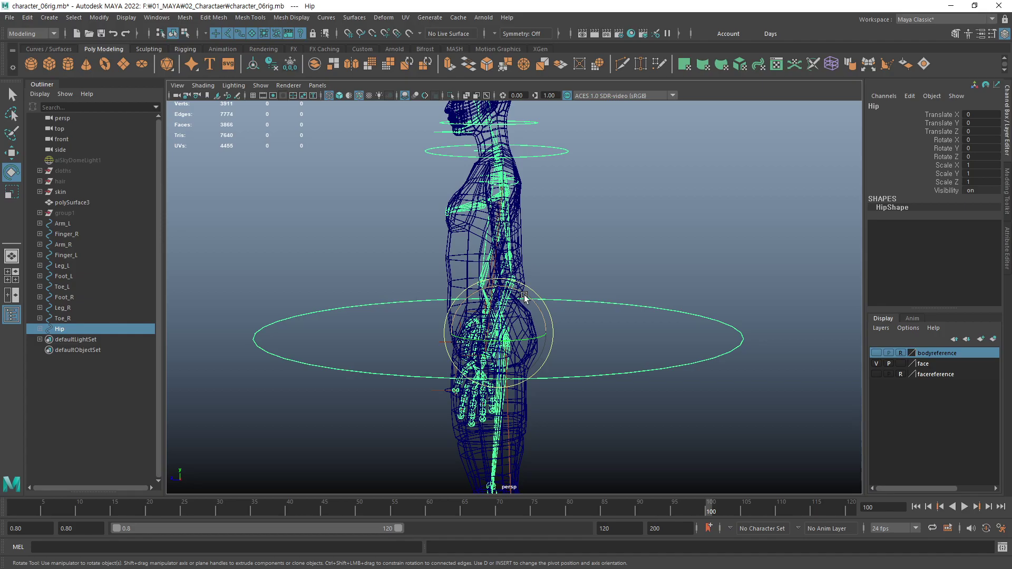
pyautogui.moveTo(581, 314); pyautogui.dragTo(557, 391, button='middle')
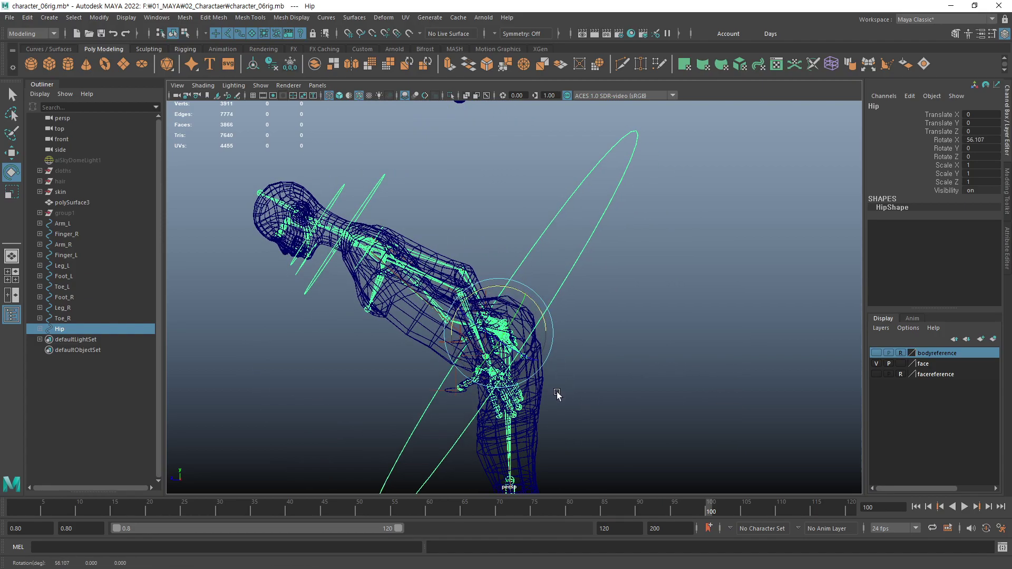
pyautogui.hotkey('ctrl', 'z')
pyautogui.moveTo(558, 390)
pyautogui.keyDown('alt'); pyautogui.mouseDown()
pyautogui.moveTo(519, 349)
pyautogui.moveTo(498, 348)
pyautogui.moveTo(580, 204)
pyautogui.mouseUp(); pyautogui.keyUp('alt')
pyautogui.hotkey('ctrl', 'z')
# - Test-twist the upper body with the Top control, undoing each twist
pyautogui.click(517, 158)
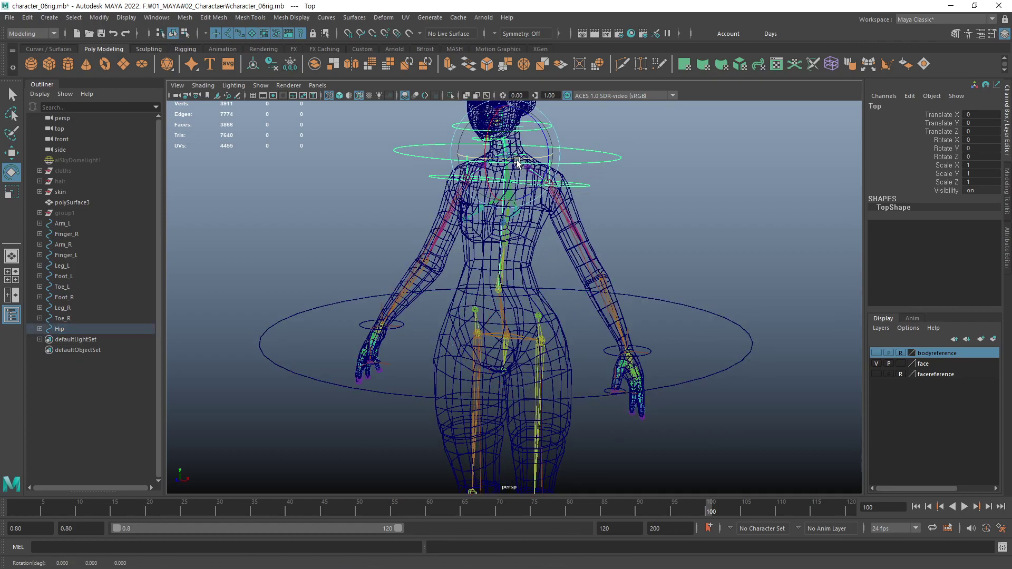
pyautogui.moveTo(517, 162); pyautogui.dragTo(545, 158)
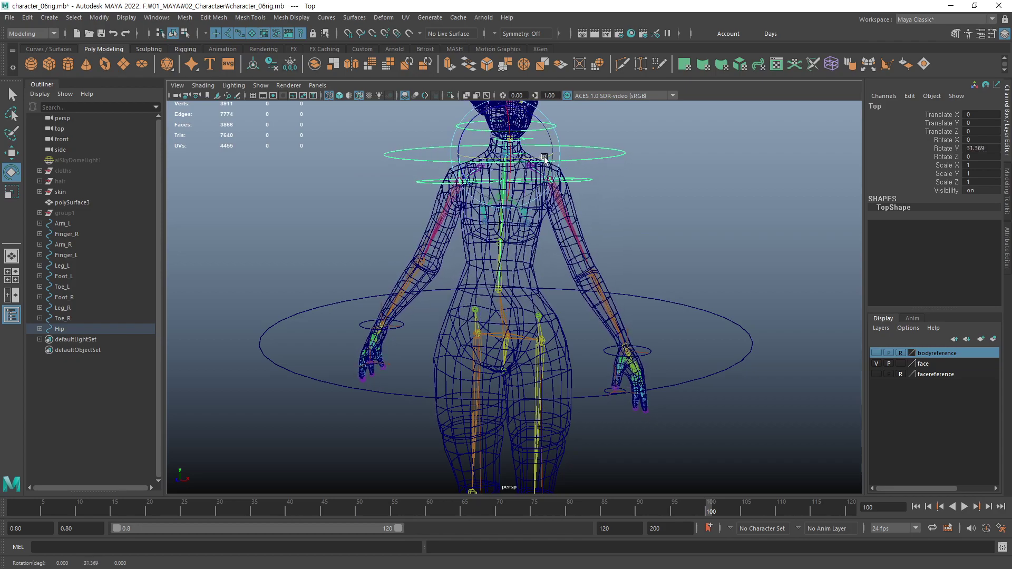
pyautogui.hotkey('ctrl', 'z')
pyautogui.keyDown('alt'); pyautogui.moveTo(738, 273); pyautogui.dragTo(601, 225, button='right'); pyautogui.keyUp('alt')
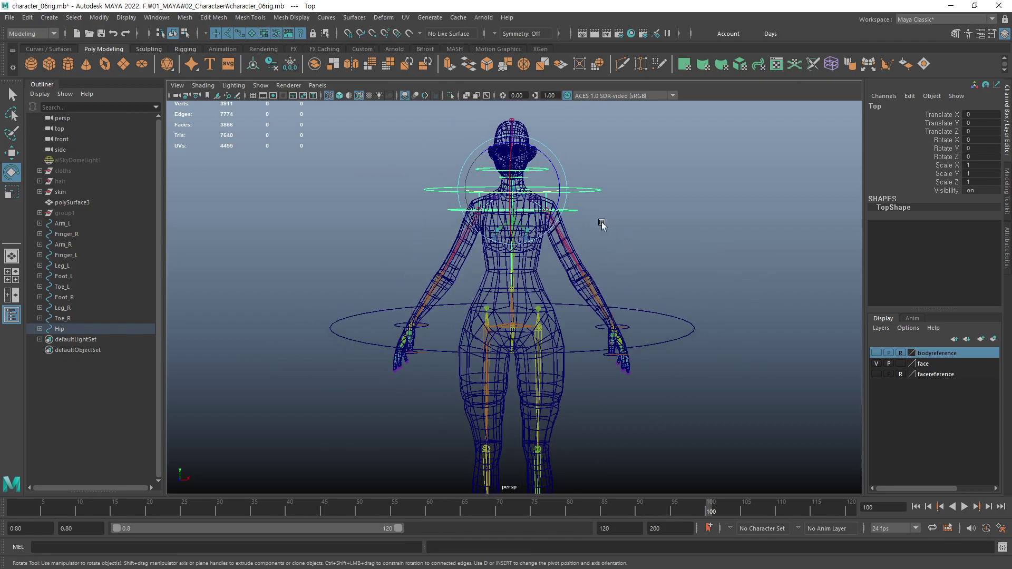
pyautogui.moveTo(530, 177); pyautogui.dragTo(520, 165)
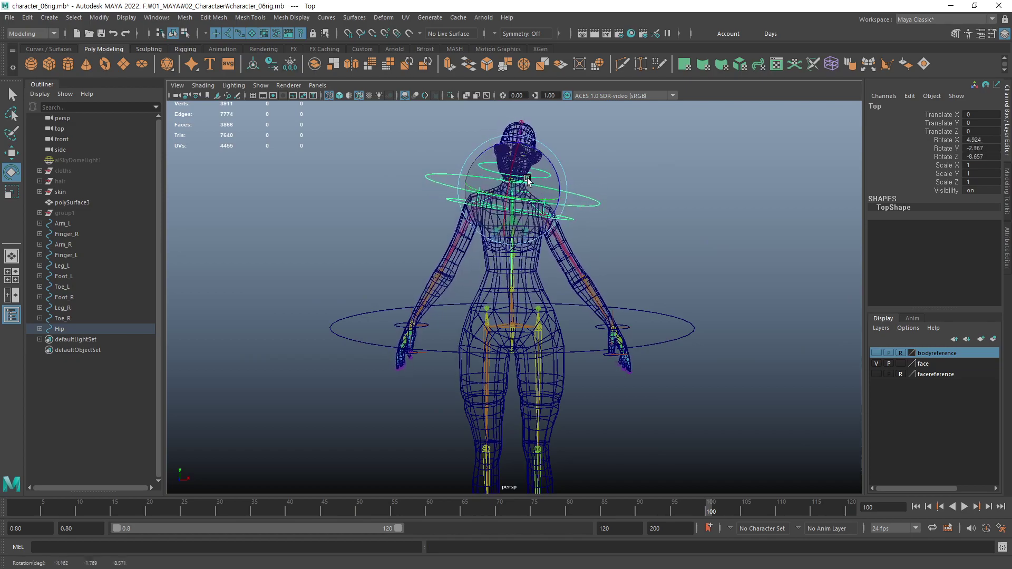
pyautogui.hotkey('ctrl', 'z')
# - Test-tilt the hips with the Hip control, undo it, and clear the selection
pyautogui.click(691, 312)
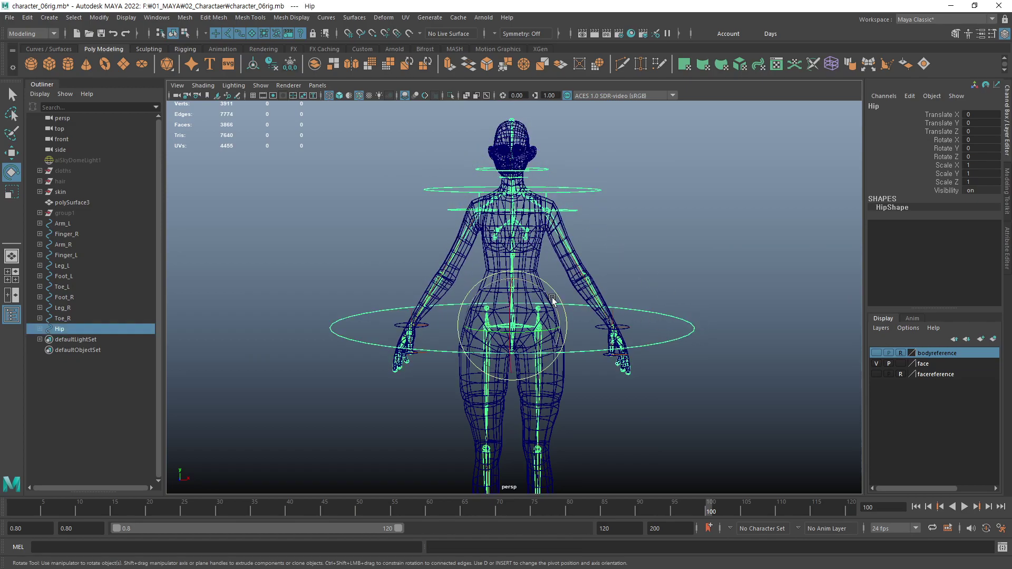
pyautogui.moveTo(530, 301)
pyautogui.mouseDown()
pyautogui.moveTo(541, 314)
pyautogui.moveTo(624, 284)
pyautogui.mouseUp()
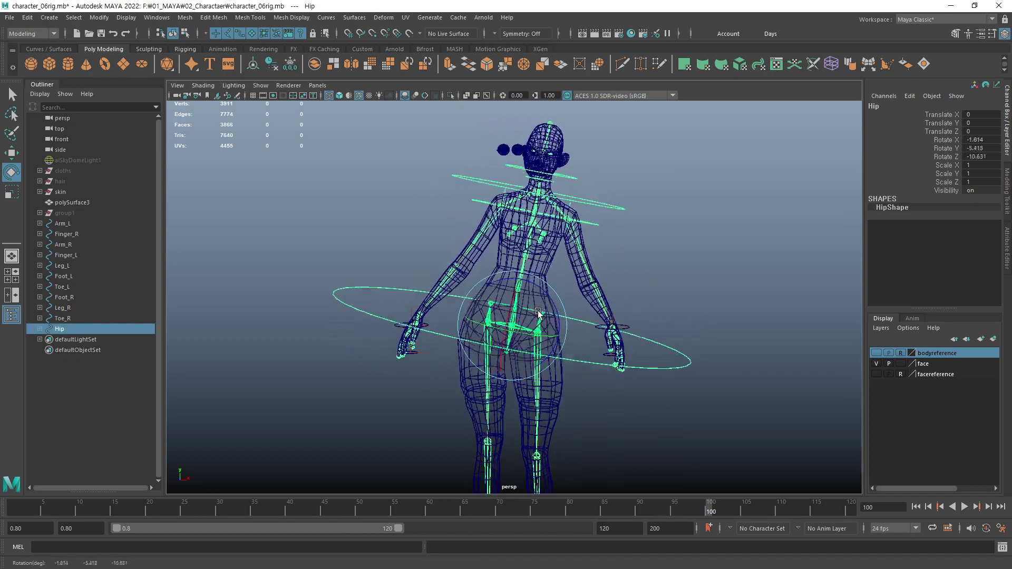
pyautogui.hotkey('ctrl', 'z')
pyautogui.click(690, 311)
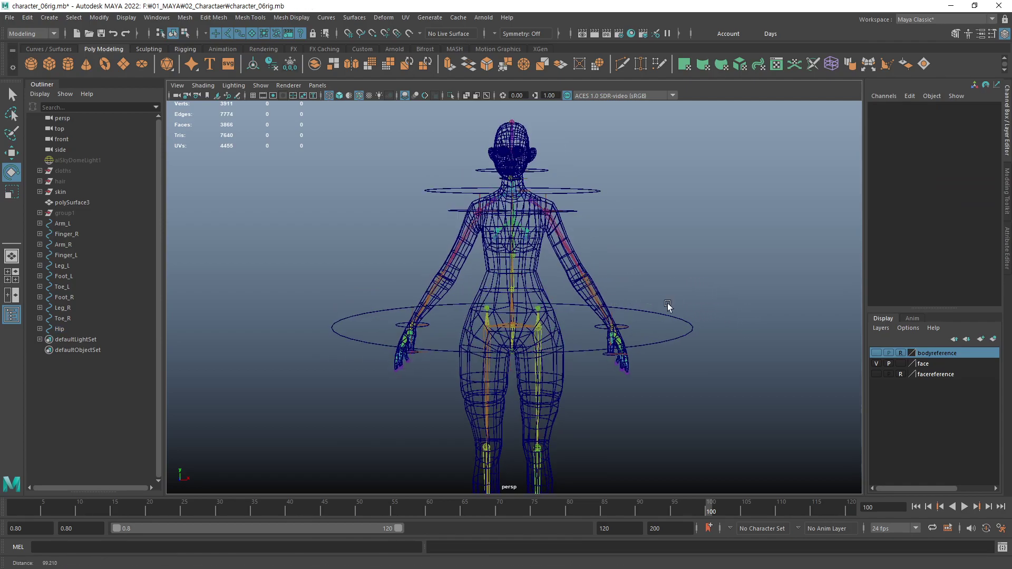
pyautogui.moveTo(668, 307)
pyautogui.keyDown('alt'); pyautogui.mouseDown()
pyautogui.moveTo(520, 322)
pyautogui.moveTo(599, 339)
pyautogui.moveTo(557, 420)
pyautogui.mouseUp(); pyautogui.keyUp('alt')
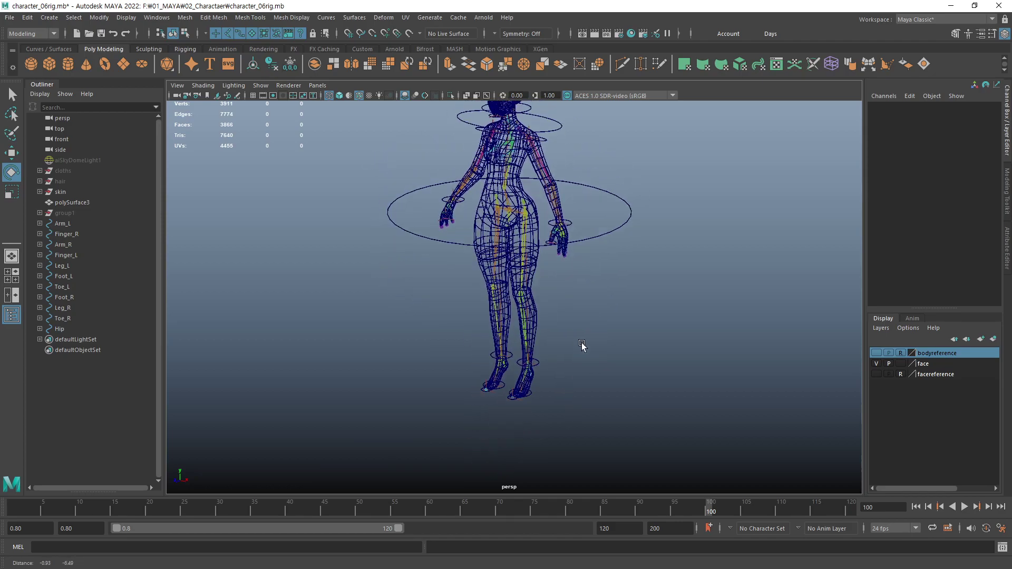
# - Parent Leg_L and Toe_L under Foot_L
pyautogui.scroll(5, 852, 280)
pyautogui.scroll(3, 700, 287)
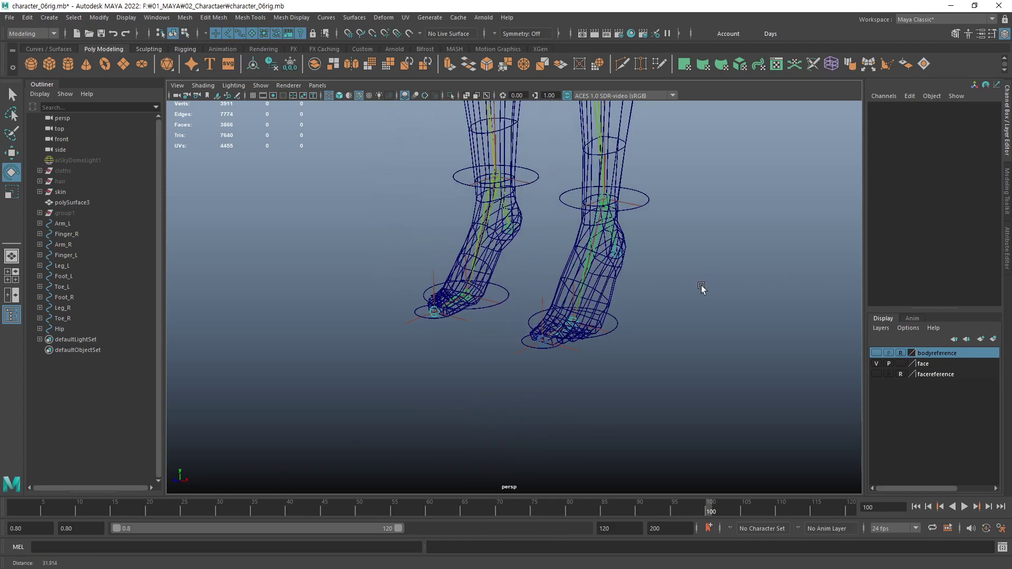
pyautogui.moveTo(701, 287)
pyautogui.keyDown('alt'); pyautogui.mouseDown()
pyautogui.moveTo(620, 293)
pyautogui.moveTo(609, 307)
pyautogui.mouseUp(); pyautogui.keyUp('alt')
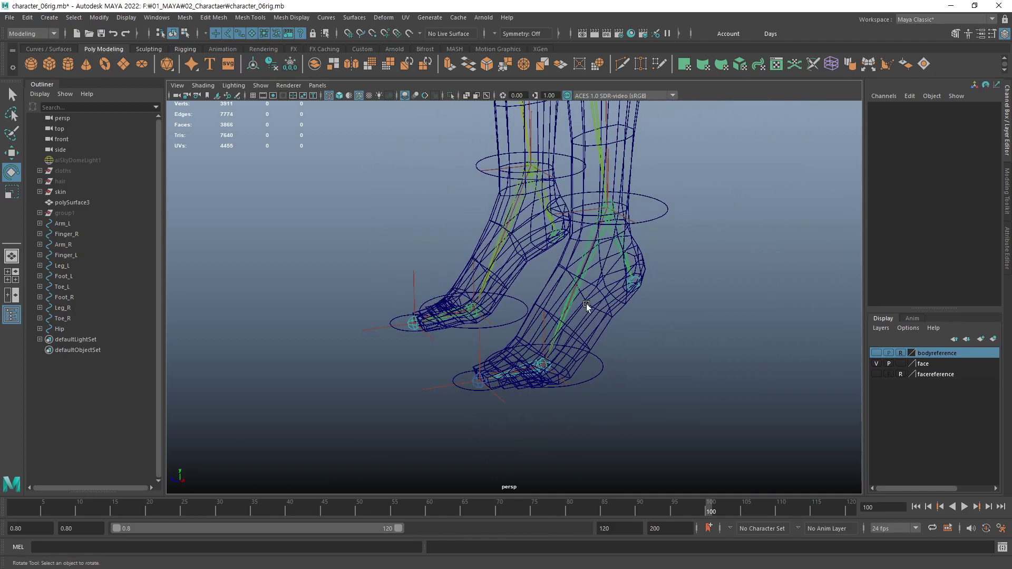
pyautogui.click(599, 185)
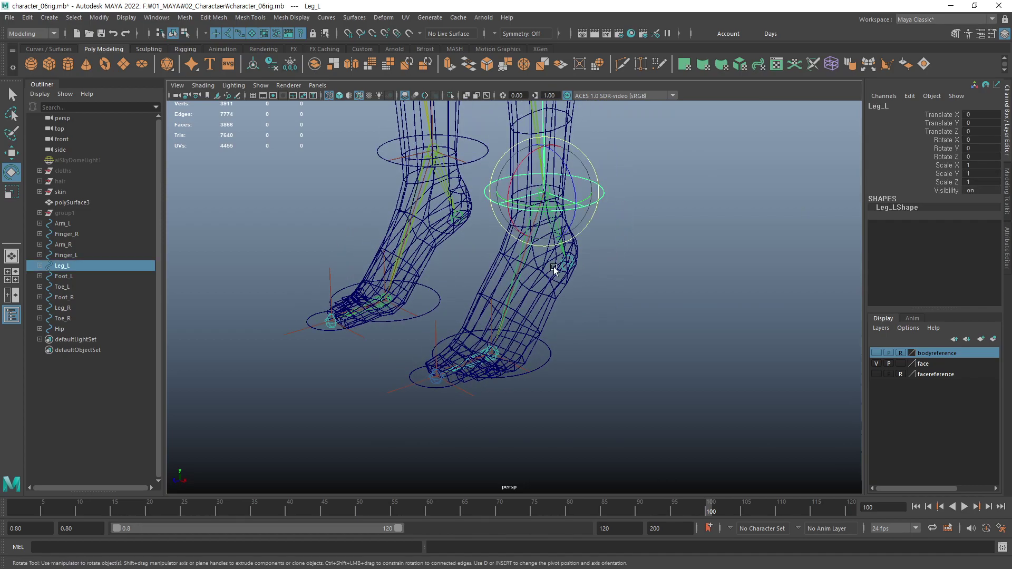
pyautogui.scroll(2, 551, 317)
pyautogui.scroll(2, 660, 334)
pyautogui.scroll(1, 543, 293)
pyautogui.scroll(1, 527, 364)
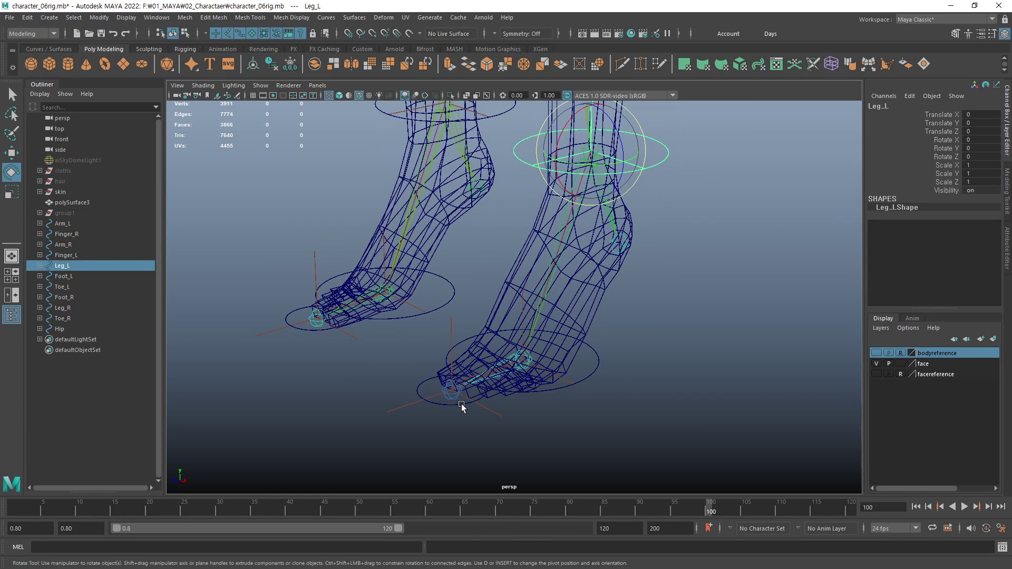
pyautogui.keyDown('shift'); pyautogui.click(445, 403); pyautogui.keyUp('shift')
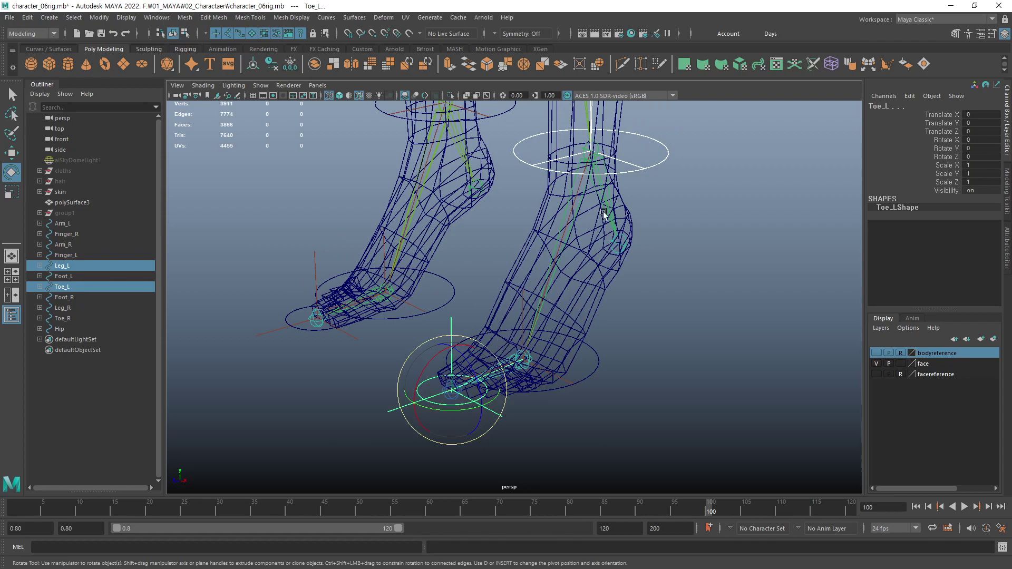
pyautogui.keyDown('shift'); pyautogui.click(594, 368); pyautogui.keyUp('shift')
pyautogui.press('p')
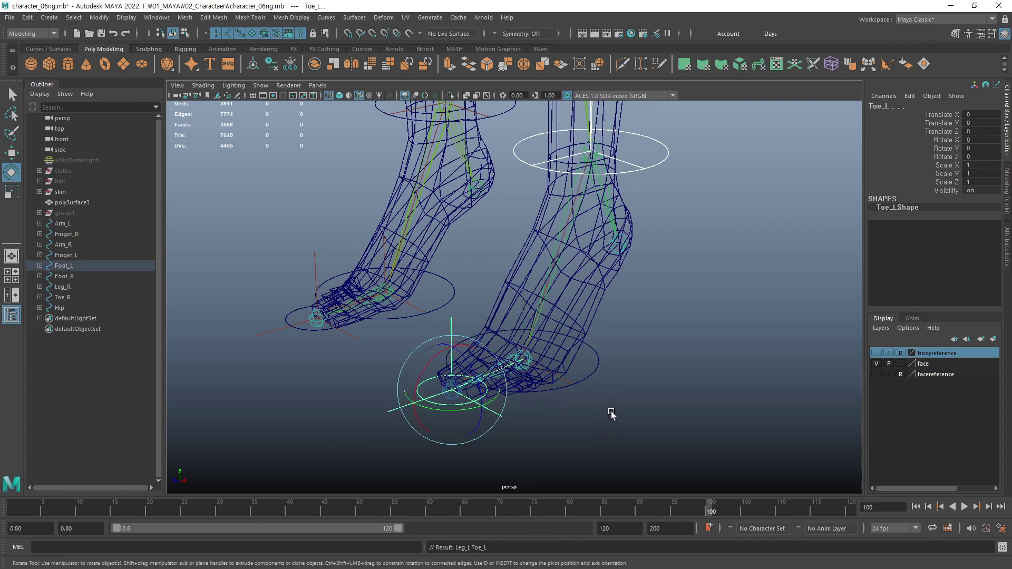
# - Sketch and clear a note on chaining foot controls, then pick Leg_R
pyautogui.click(710, 242)
pyautogui.moveTo(690, 173); pyautogui.dragTo(685, 161)
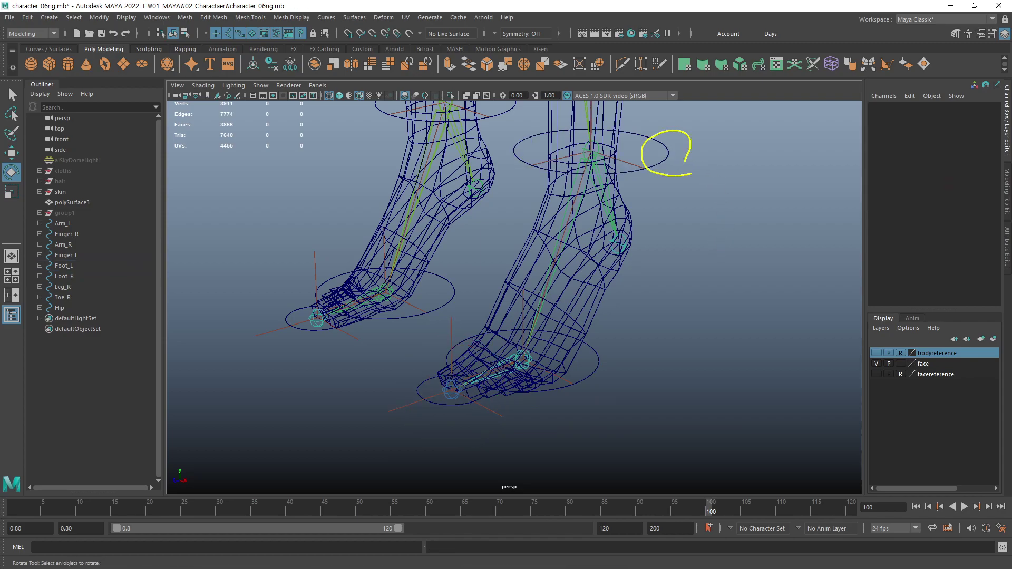
pyautogui.moveTo(454, 427); pyautogui.dragTo(494, 482)
pyautogui.moveTo(627, 402); pyautogui.dragTo(631, 396)
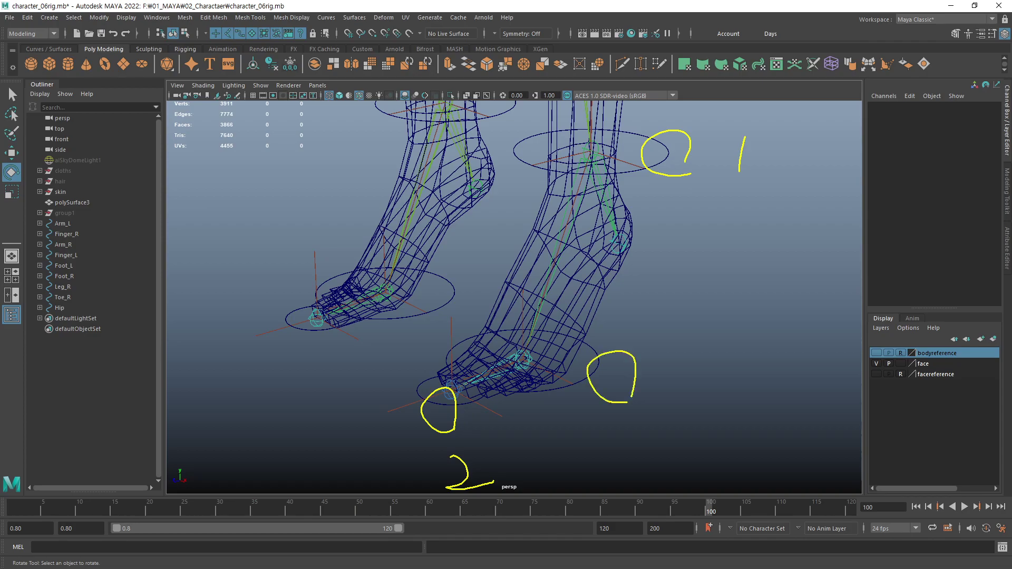
pyautogui.moveTo(722, 339); pyautogui.dragTo(720, 413)
pyautogui.moveTo(453, 409); pyautogui.dragTo(573, 386)
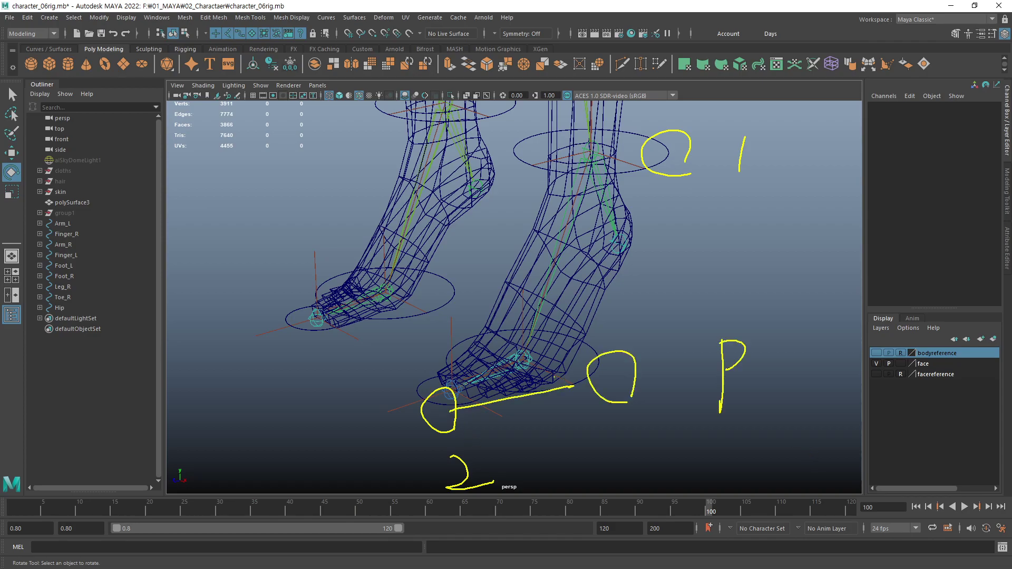
pyautogui.moveTo(688, 185); pyautogui.dragTo(643, 317)
pyautogui.moveTo(635, 354); pyautogui.dragTo(683, 328)
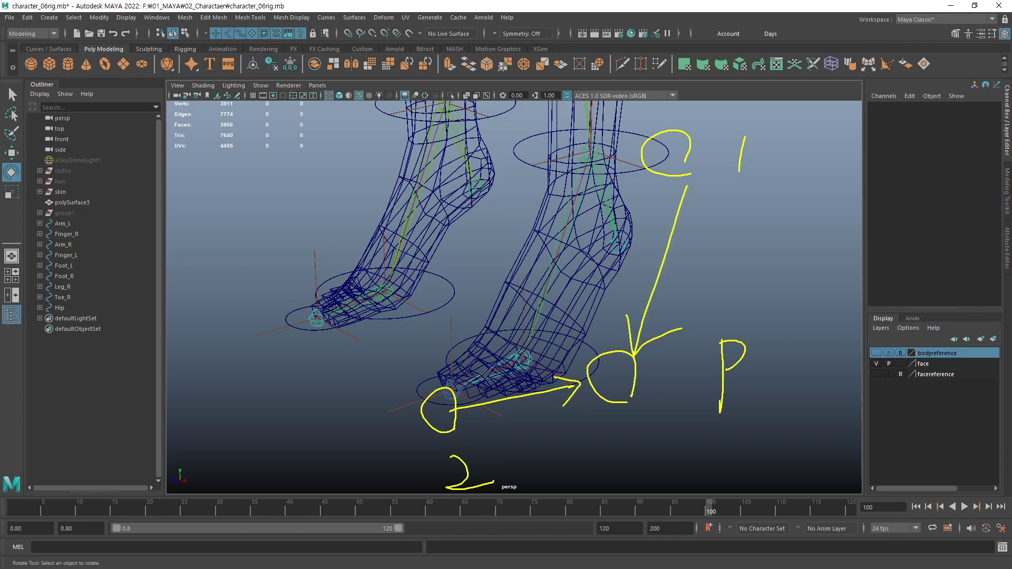
pyautogui.moveTo(689, 204)
pyautogui.keyDown('alt'); pyautogui.mouseDown()
pyautogui.moveTo(584, 290)
pyautogui.moveTo(584, 158)
pyautogui.mouseUp(); pyautogui.keyUp('alt')
pyautogui.click(595, 159)
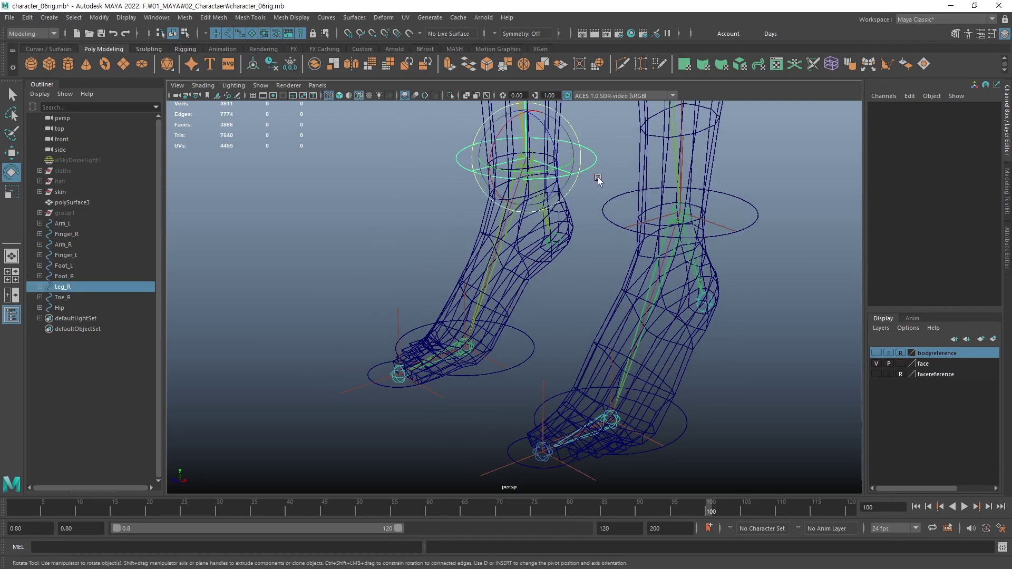
# - Parent Leg_R and Toe_R under Foot_R
pyautogui.keyDown('shift'); pyautogui.click(397, 387); pyautogui.keyUp('shift')
pyautogui.keyDown('shift'); pyautogui.click(533, 352); pyautogui.keyUp('shift')
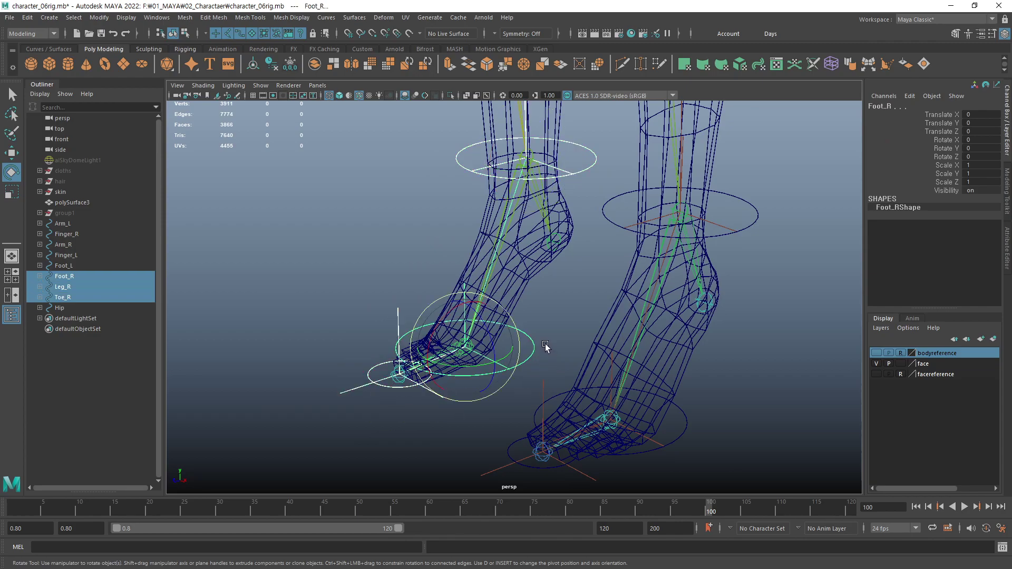
pyautogui.press('p')
pyautogui.click(640, 357)
# - Test-rotate and move Foot_L to check the leg follows, then undo back to rest
pyautogui.moveTo(640, 357)
pyautogui.keyDown('alt'); pyautogui.mouseDown()
pyautogui.moveTo(454, 409)
pyautogui.moveTo(675, 347)
pyautogui.moveTo(626, 357)
pyautogui.mouseUp(); pyautogui.keyUp('alt')
pyautogui.moveTo(659, 390); pyautogui.dragTo(701, 417)
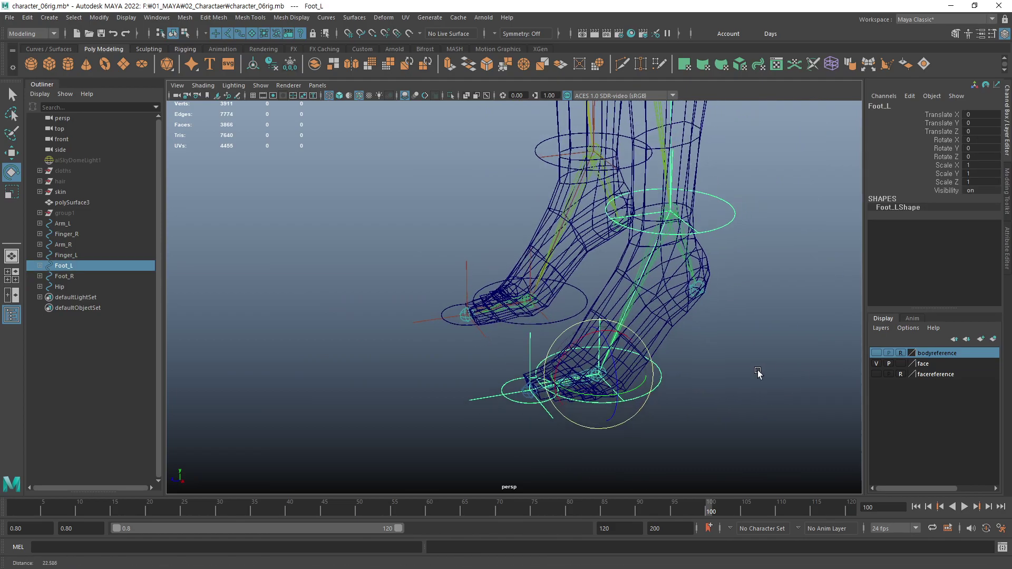
pyautogui.moveTo(757, 373)
pyautogui.keyDown('alt'); pyautogui.mouseDown()
pyautogui.moveTo(553, 354)
pyautogui.moveTo(625, 360)
pyautogui.moveTo(641, 384)
pyautogui.moveTo(630, 398)
pyautogui.moveTo(643, 388)
pyautogui.moveTo(509, 363)
pyautogui.moveTo(483, 304)
pyautogui.moveTo(470, 325)
pyautogui.moveTo(527, 283)
pyautogui.moveTo(417, 295)
pyautogui.moveTo(536, 244)
pyautogui.moveTo(481, 264)
pyautogui.moveTo(508, 331)
pyautogui.moveTo(583, 232)
pyautogui.moveTo(561, 203)
pyautogui.moveTo(536, 222)
pyautogui.moveTo(529, 299)
pyautogui.mouseUp(); pyautogui.keyUp('alt')
pyautogui.hotkey('ctrl', 'z')
pyautogui.hotkey('ctrl', 'z')
pyautogui.hotkey('ctrl', 'z')
pyautogui.hotkey('ctrl', 'z')
pyautogui.hotkey('ctrl', 'z')
pyautogui.hotkey('ctrl', 'z')
pyautogui.hotkey('ctrl', 'z')
pyautogui.hotkey('ctrl', 'z')
pyautogui.press('w')
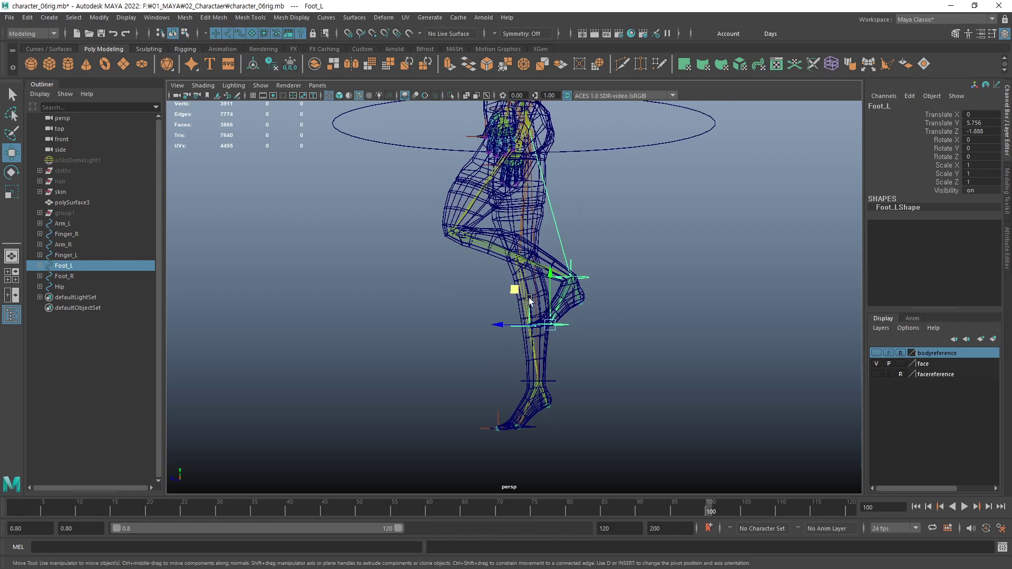
pyautogui.hotkey('ctrl', 'z')
pyautogui.keyDown('alt'); pyautogui.moveTo(582, 316); pyautogui.dragTo(633, 319); pyautogui.keyUp('alt')
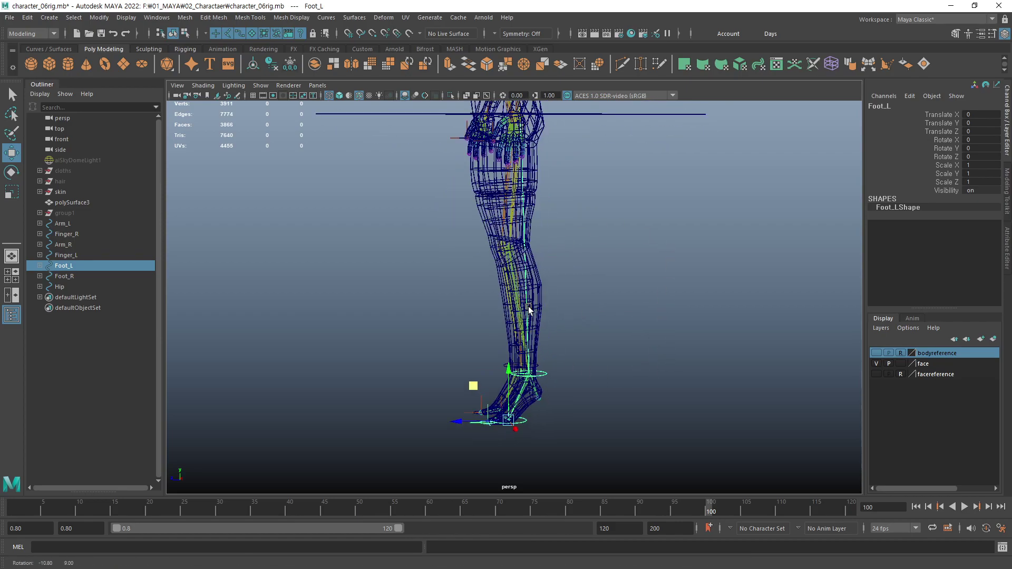
pyautogui.click(634, 321)
pyautogui.keyDown('alt'); pyautogui.moveTo(611, 327); pyautogui.dragTo(501, 360, button='right'); pyautogui.keyUp('alt')
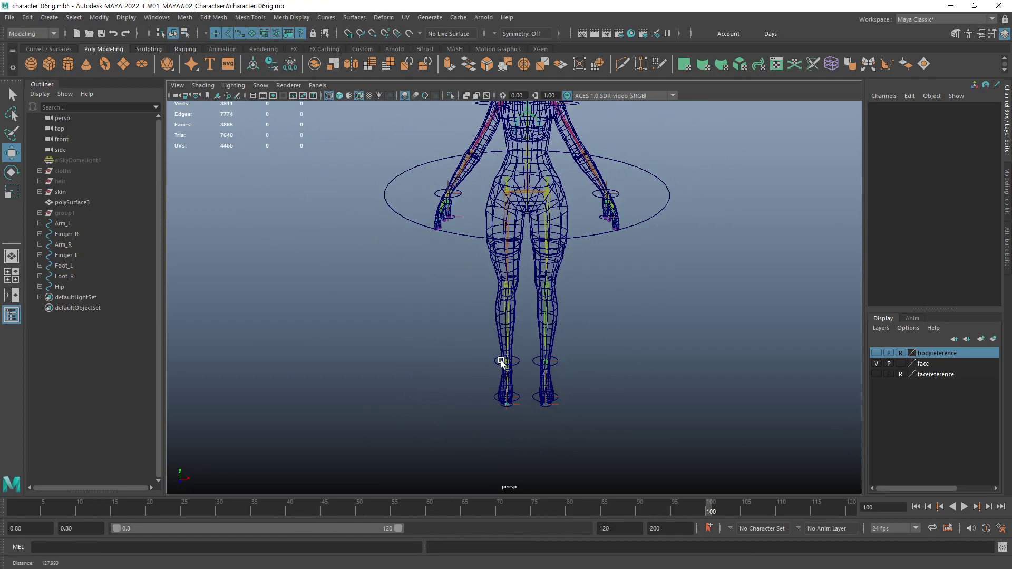
pyautogui.keyDown('alt'); pyautogui.moveTo(500, 360); pyautogui.dragTo(543, 310); pyautogui.keyUp('alt')
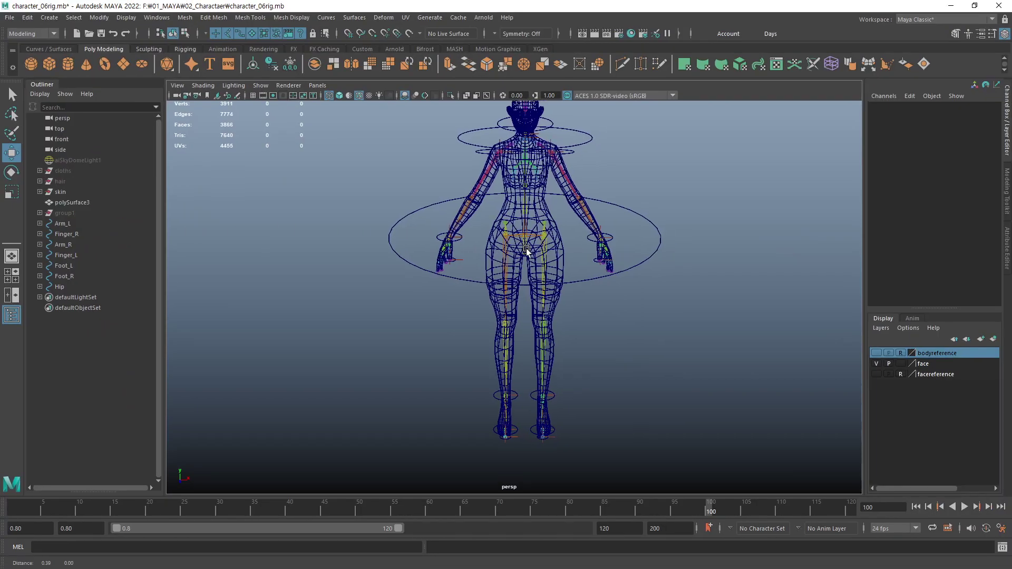
# - Parent Finger_L under Arm_L
pyautogui.moveTo(208, 226)
pyautogui.keyDown('alt'); pyautogui.mouseDown(button='right')
pyautogui.moveTo(683, 283)
pyautogui.moveTo(497, 346)
pyautogui.mouseUp(button='right'); pyautogui.keyUp('alt')
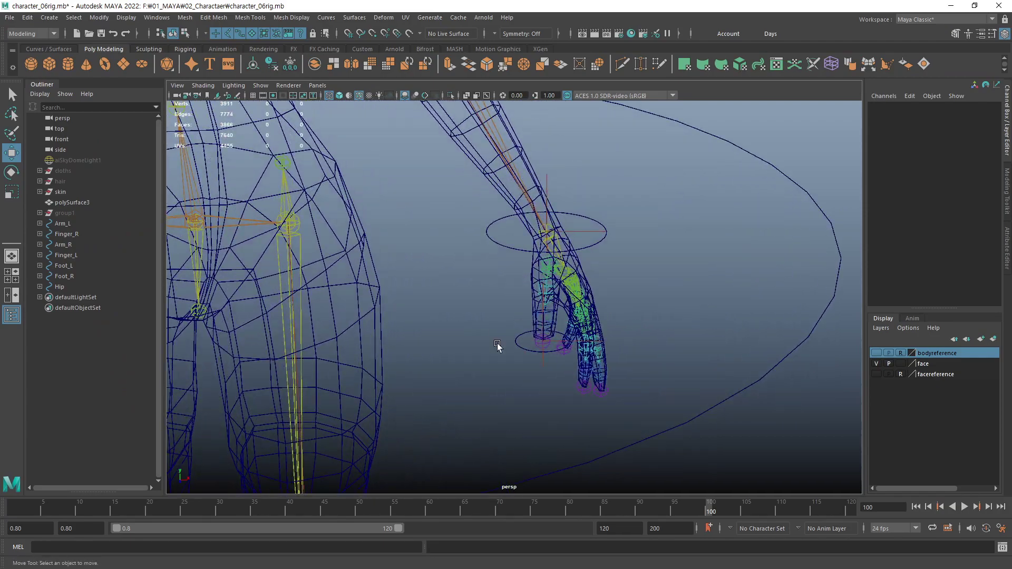
pyautogui.click(517, 342)
pyautogui.keyDown('shift'); pyautogui.click(504, 251); pyautogui.keyUp('shift')
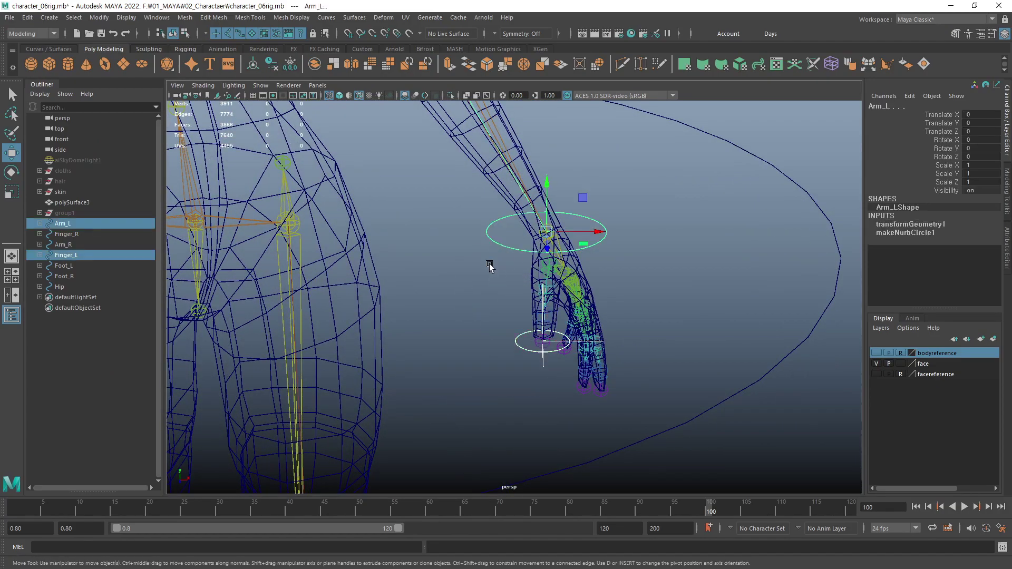
pyautogui.press('p')
# - Parent Finger_R under Arm_R
pyautogui.moveTo(391, 343)
pyautogui.keyDown('alt'); pyautogui.mouseDown()
pyautogui.moveTo(463, 305)
pyautogui.moveTo(432, 360)
pyautogui.mouseUp(); pyautogui.keyUp('alt')
pyautogui.click(433, 359)
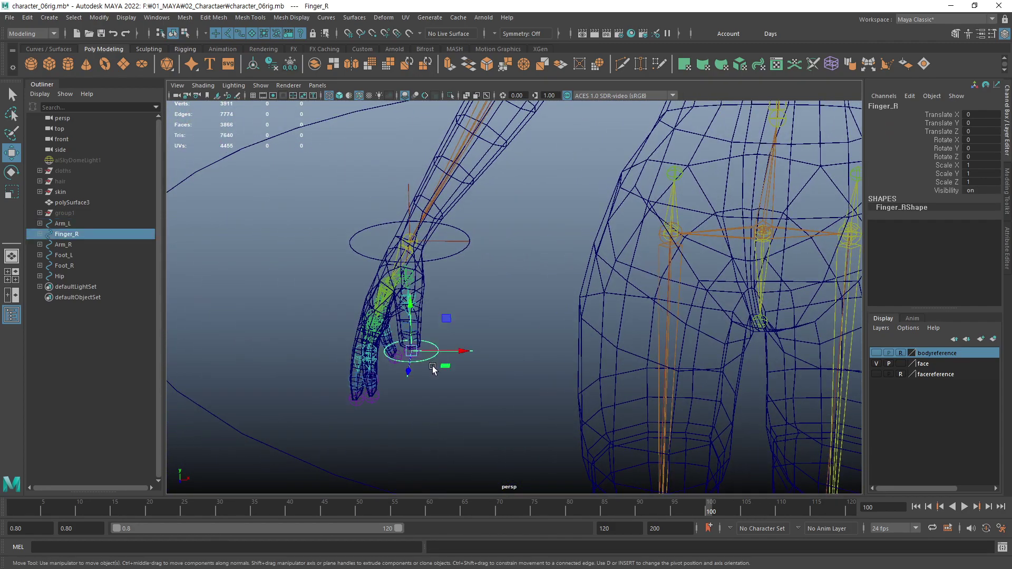
pyautogui.keyDown('shift'); pyautogui.click(448, 258); pyautogui.keyUp('shift')
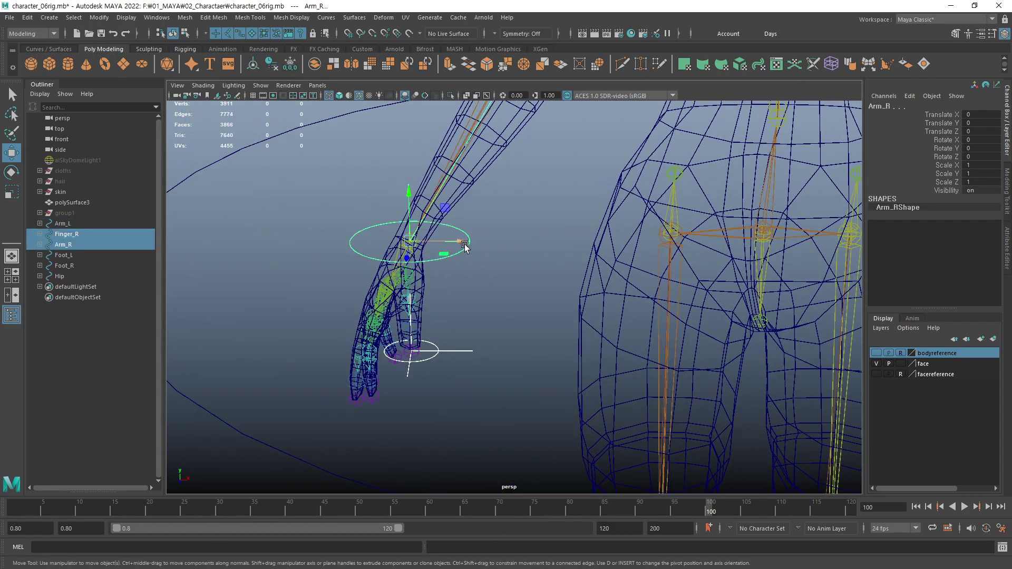
pyautogui.press('p')
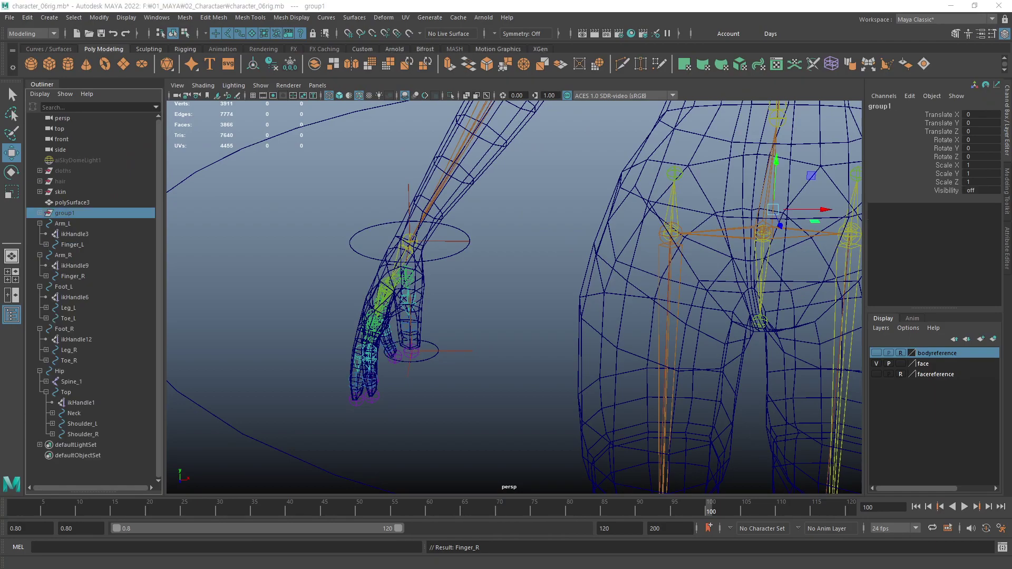
# - Frame the rig and test-move it by the Hip control, then undo the move
pyautogui.press('f')
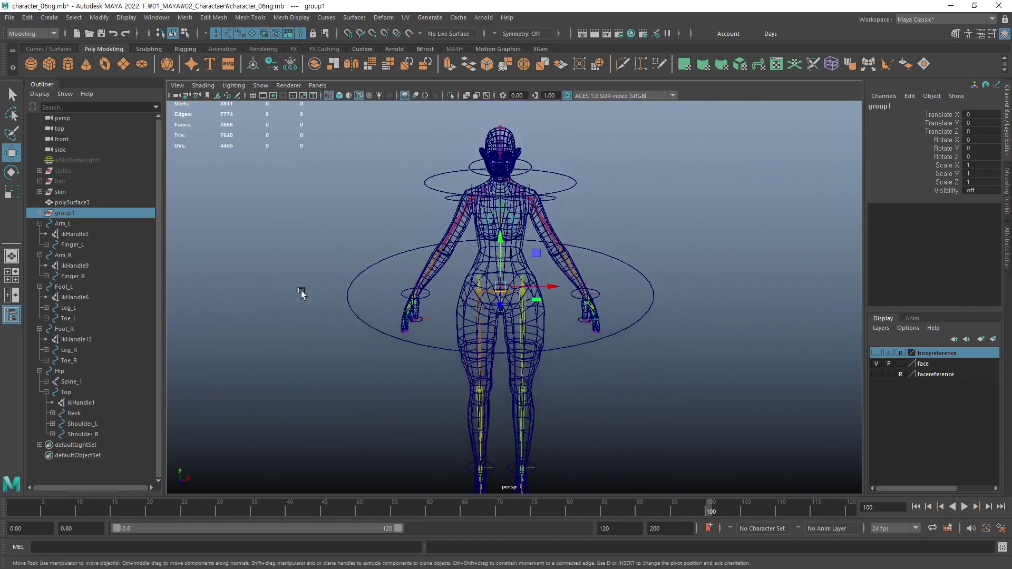
pyautogui.keyDown('alt'); pyautogui.moveTo(577, 285); pyautogui.dragTo(527, 298); pyautogui.keyUp('alt')
pyautogui.moveTo(704, 267); pyautogui.dragTo(632, 314)
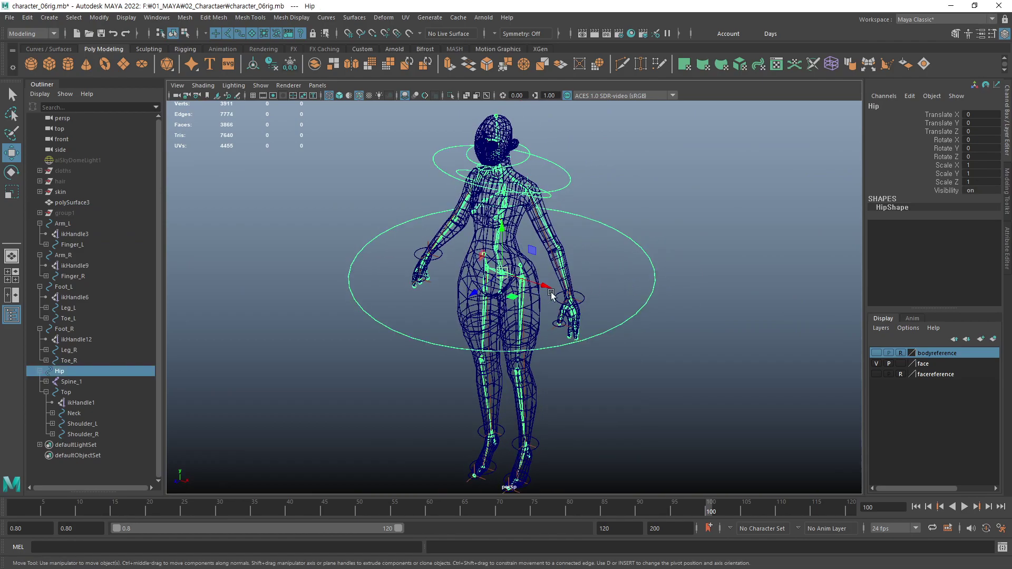
pyautogui.moveTo(513, 297); pyautogui.dragTo(664, 222)
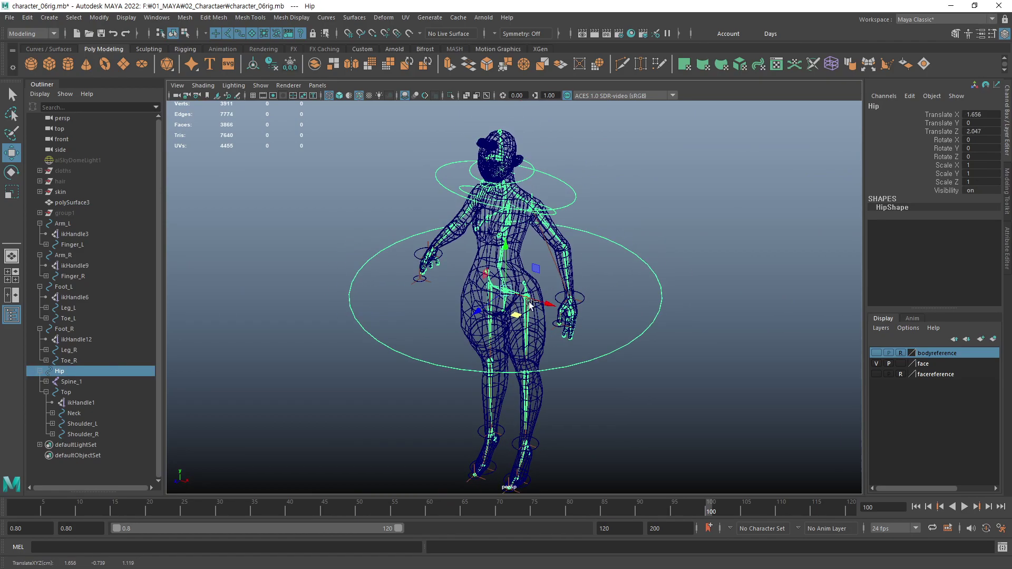
pyautogui.hotkey('ctrl', 'z')
# - Turn off IK Handles in the perspective viewport's Show menu
pyautogui.keyDown('alt'); pyautogui.moveTo(364, 206); pyautogui.dragTo(302, 177); pyautogui.keyUp('alt')
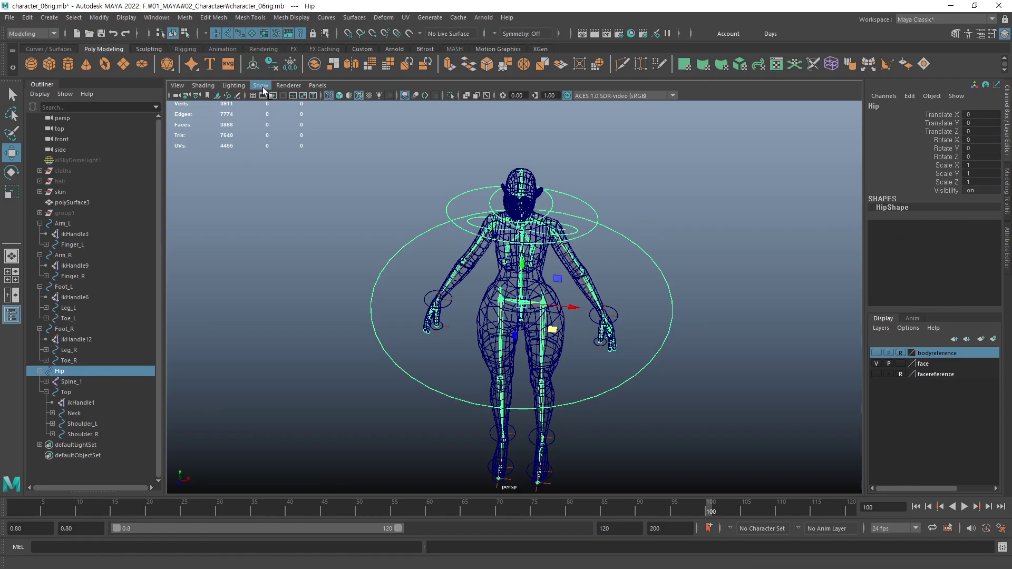
pyautogui.click(258, 85)
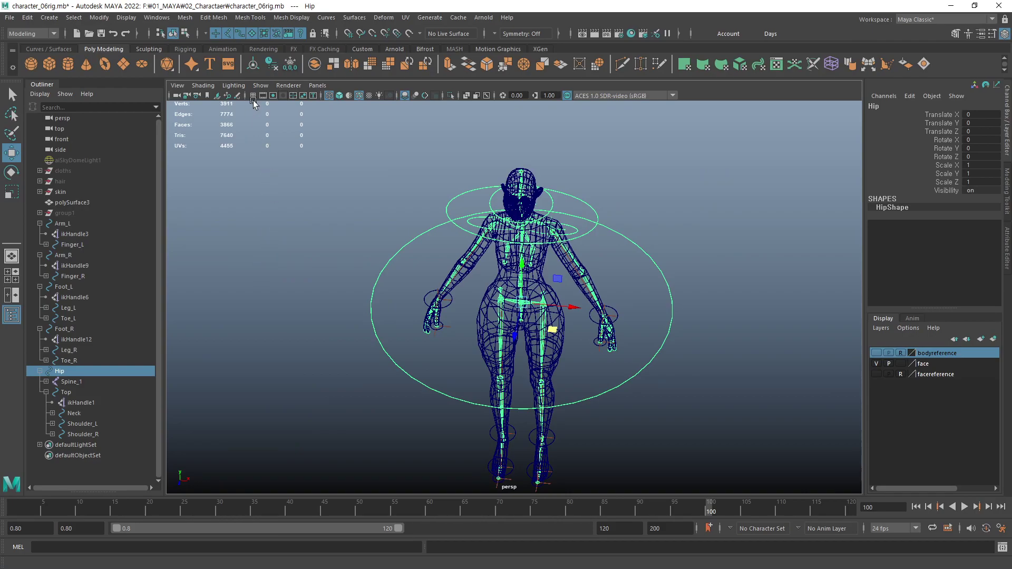
pyautogui.click(261, 86)
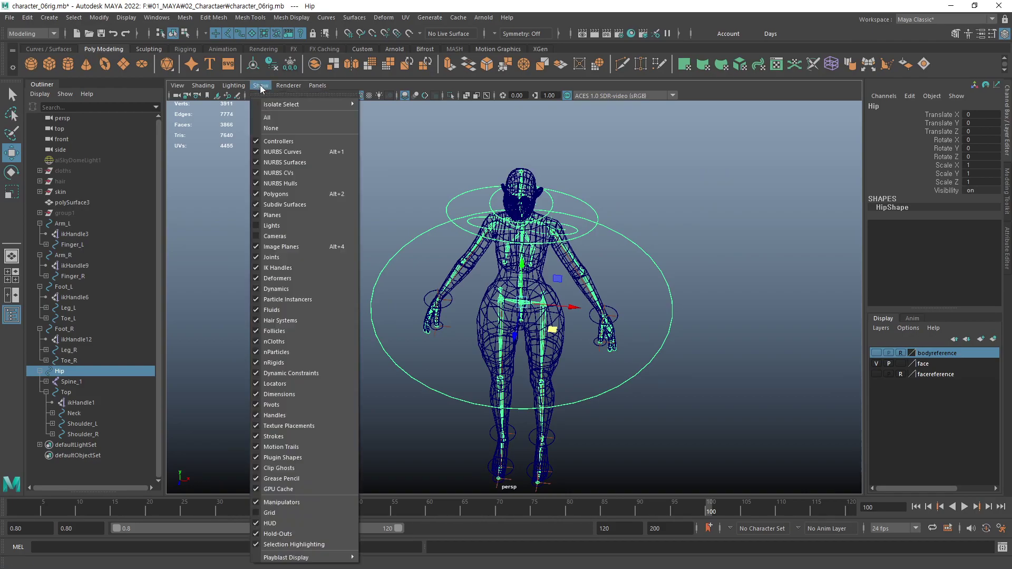
pyautogui.click(256, 269)
pyautogui.moveTo(643, 301); pyautogui.dragTo(579, 364)
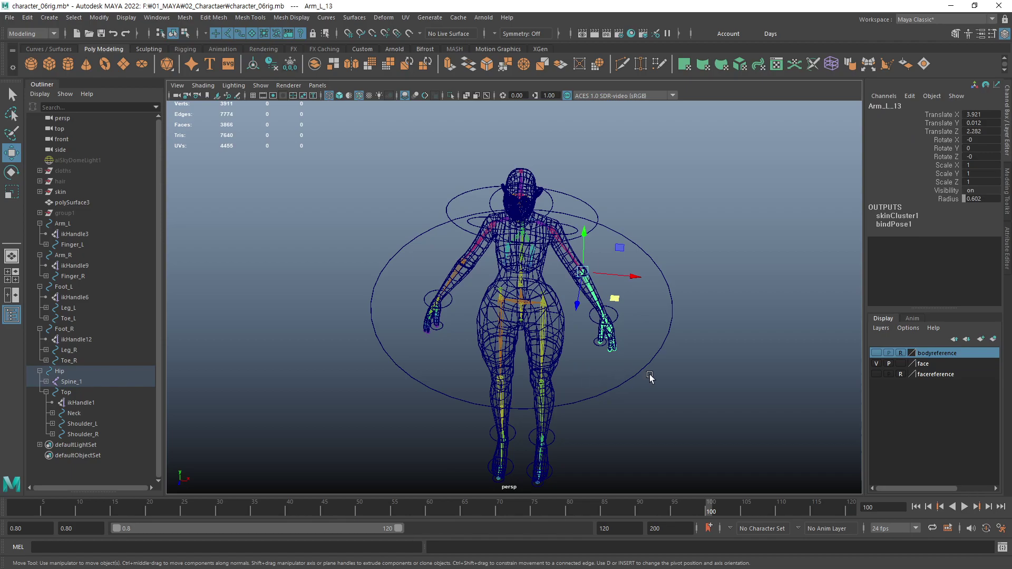
pyautogui.click(715, 414)
pyautogui.moveTo(639, 293); pyautogui.dragTo(575, 341)
pyautogui.click(747, 414)
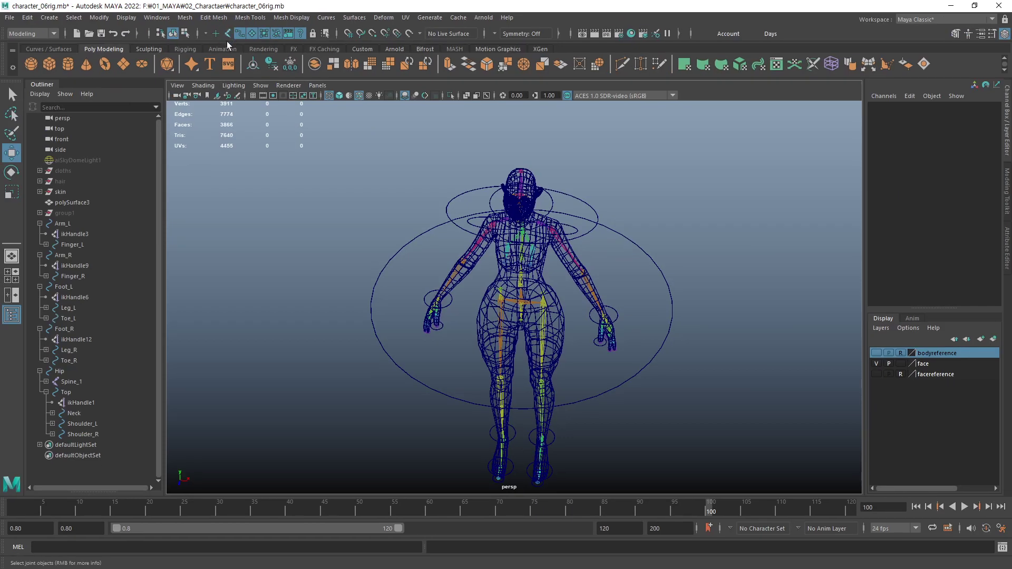
# - Recentre the character and sort out the selection, toggling a selection-type filter on and off
pyautogui.moveTo(347, 193)
pyautogui.keyDown('alt'); pyautogui.mouseDown()
pyautogui.moveTo(612, 337)
pyautogui.moveTo(711, 330)
pyautogui.mouseUp(); pyautogui.keyUp('alt')
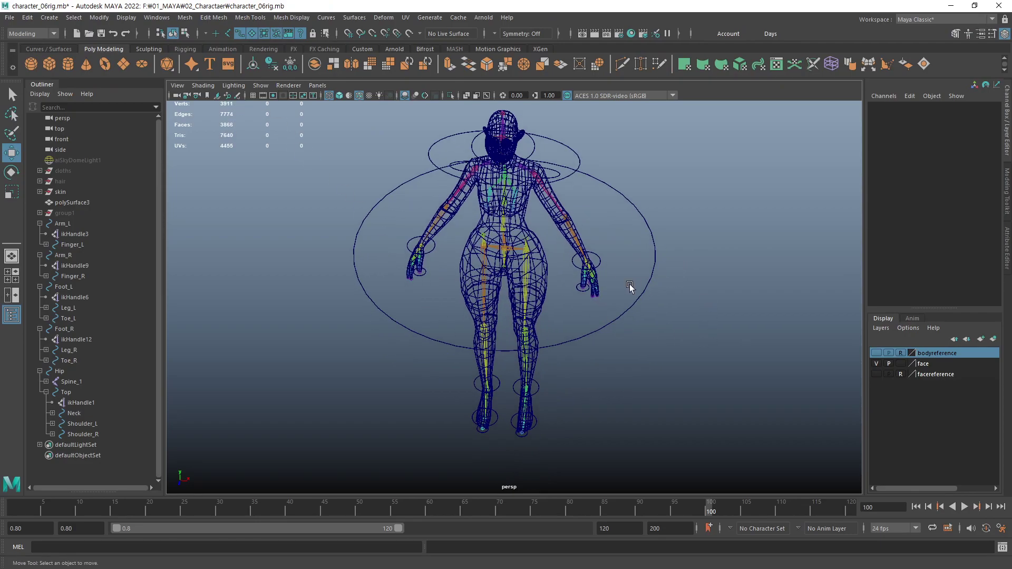
pyautogui.moveTo(629, 286); pyautogui.dragTo(557, 317)
pyautogui.click(674, 359)
pyautogui.click(599, 262)
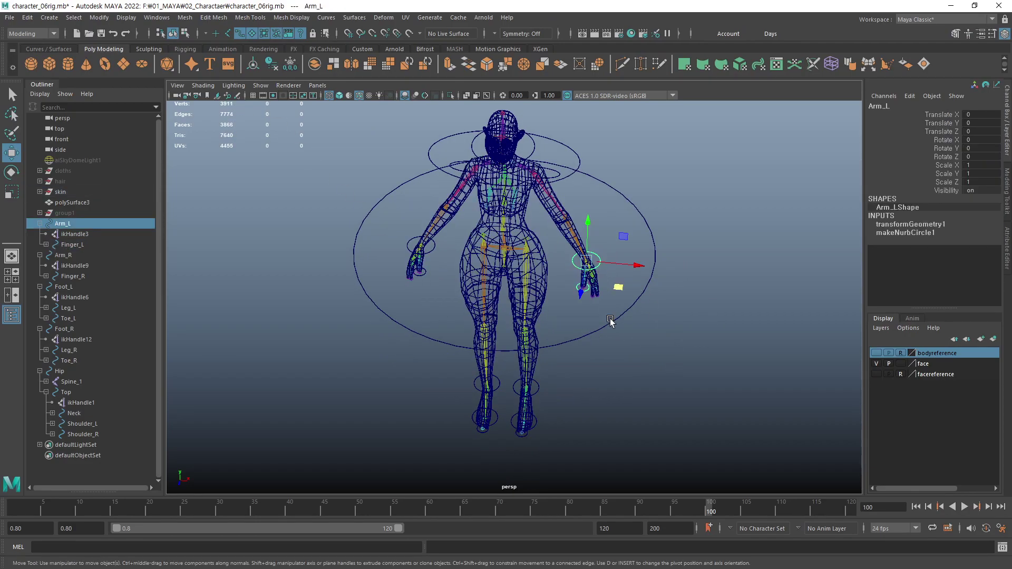
pyautogui.click(602, 386)
pyautogui.click(594, 261)
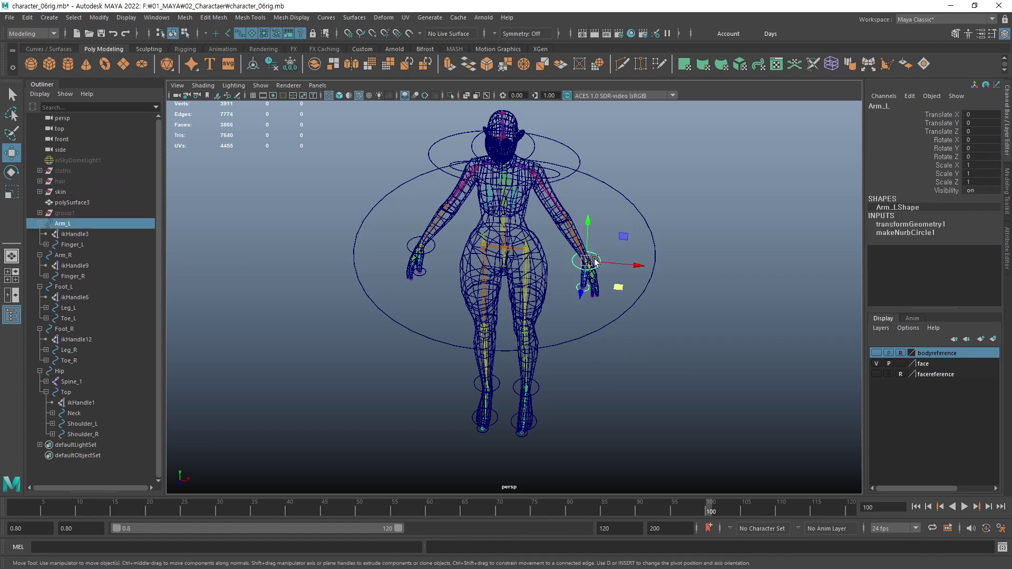
pyautogui.click(558, 222)
pyautogui.click(587, 385)
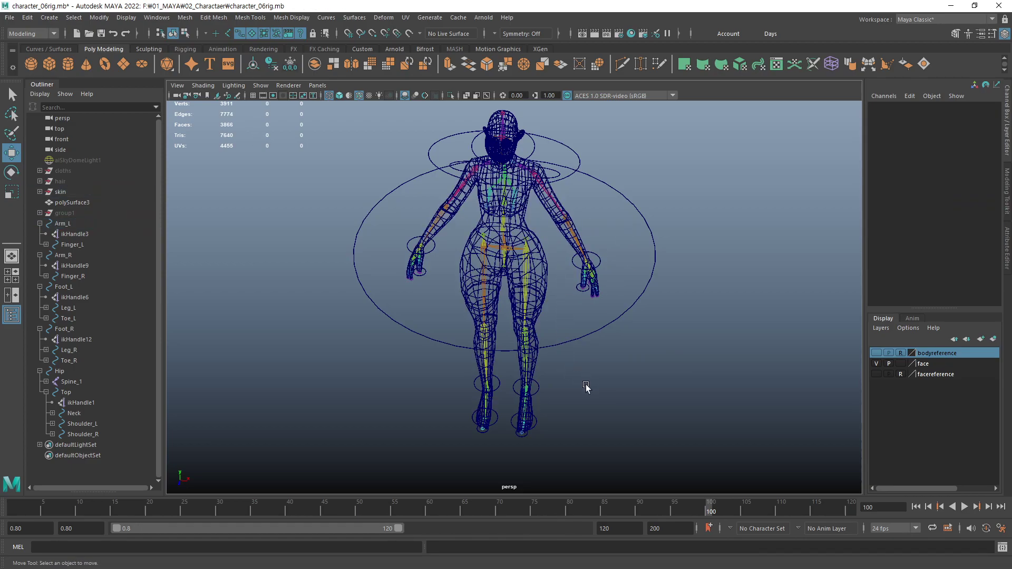
pyautogui.click(251, 35)
pyautogui.click(252, 32)
# - Select Arm_L in a side profile and raise it up and forward
pyautogui.moveTo(606, 236); pyautogui.dragTo(554, 283)
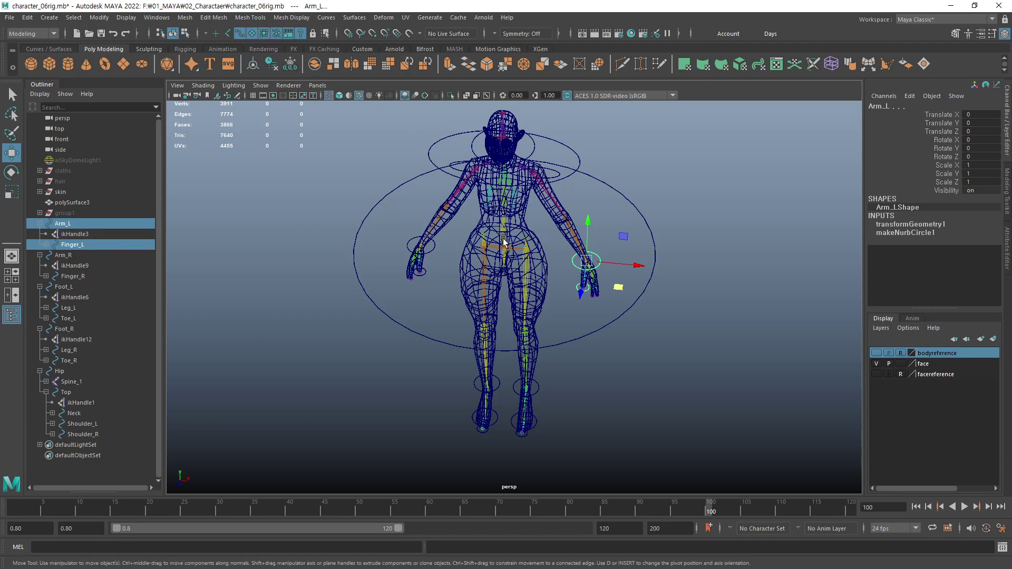
pyautogui.click(522, 219)
pyautogui.keyDown('alt'); pyautogui.moveTo(522, 219); pyautogui.dragTo(578, 267); pyautogui.keyUp('alt')
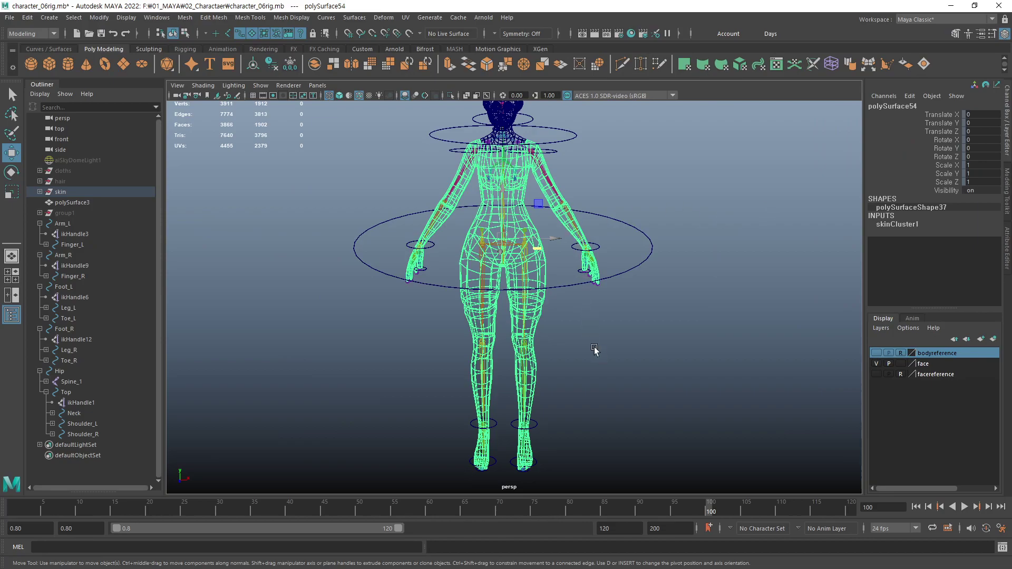
pyautogui.click(595, 350)
pyautogui.moveTo(572, 305)
pyautogui.keyDown('alt'); pyautogui.mouseDown()
pyautogui.moveTo(558, 323)
pyautogui.moveTo(501, 325)
pyautogui.moveTo(569, 309)
pyautogui.moveTo(436, 313)
pyautogui.moveTo(590, 317)
pyautogui.moveTo(638, 303)
pyautogui.mouseUp(); pyautogui.keyUp('alt')
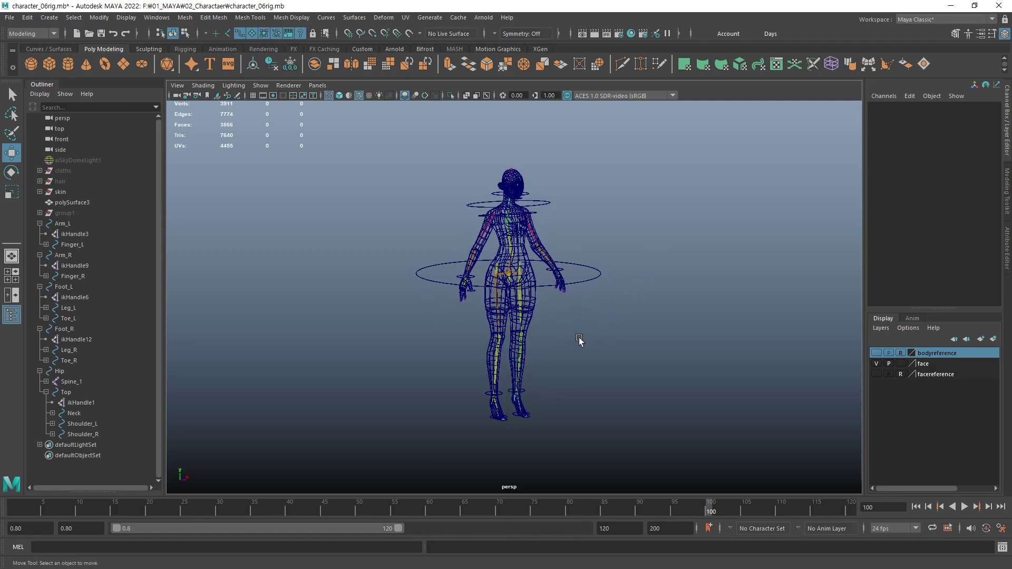
pyautogui.moveTo(579, 340)
pyautogui.keyDown('alt'); pyautogui.mouseDown()
pyautogui.moveTo(682, 334)
pyautogui.moveTo(519, 325)
pyautogui.moveTo(554, 338)
pyautogui.mouseUp(); pyautogui.keyUp('alt')
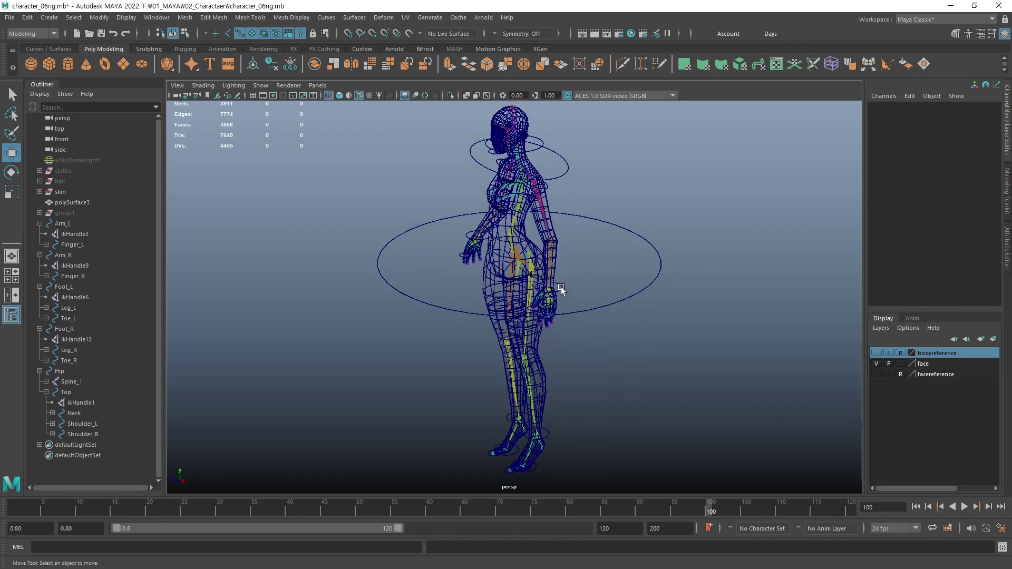
pyautogui.click(561, 287)
pyautogui.keyDown('alt'); pyautogui.moveTo(561, 287); pyautogui.dragTo(556, 323); pyautogui.keyUp('alt')
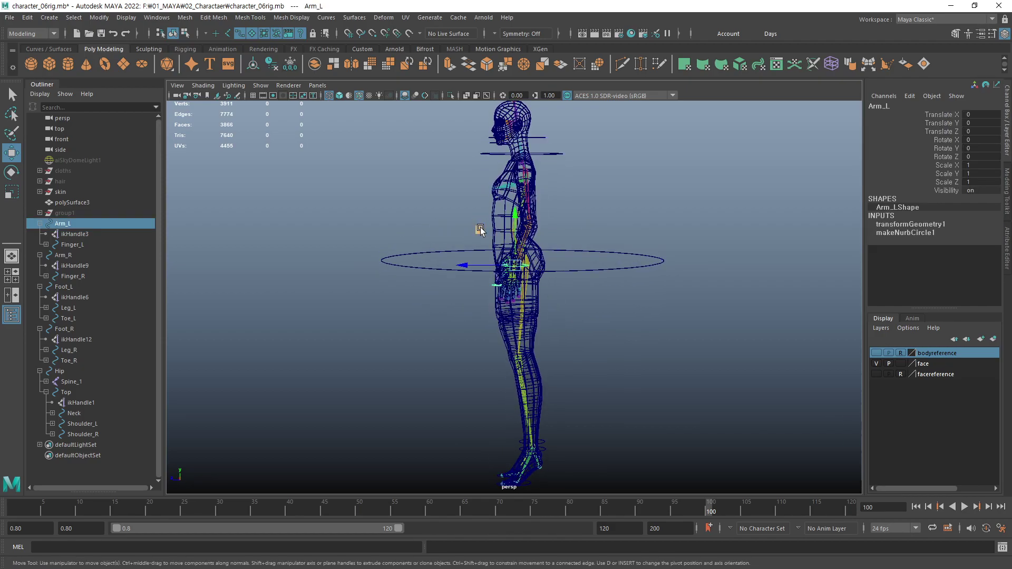
pyautogui.moveTo(480, 230)
pyautogui.mouseDown(button='middle')
pyautogui.moveTo(544, 194)
pyautogui.moveTo(545, 210)
pyautogui.mouseUp(button='middle')
pyautogui.moveTo(546, 211)
pyautogui.keyDown('alt'); pyautogui.mouseDown()
pyautogui.moveTo(588, 199)
pyautogui.moveTo(674, 237)
pyautogui.moveTo(474, 285)
pyautogui.moveTo(552, 300)
pyautogui.moveTo(567, 219)
pyautogui.mouseUp(); pyautogui.keyUp('alt')
# - Bring Arm_R up and forward to match the left arm, trying a lowered Hip along the way
pyautogui.click(471, 291)
pyautogui.moveTo(567, 220)
pyautogui.mouseDown(button='middle')
pyautogui.moveTo(576, 222)
pyautogui.moveTo(586, 185)
pyautogui.moveTo(601, 173)
pyautogui.moveTo(594, 181)
pyautogui.mouseUp(button='middle')
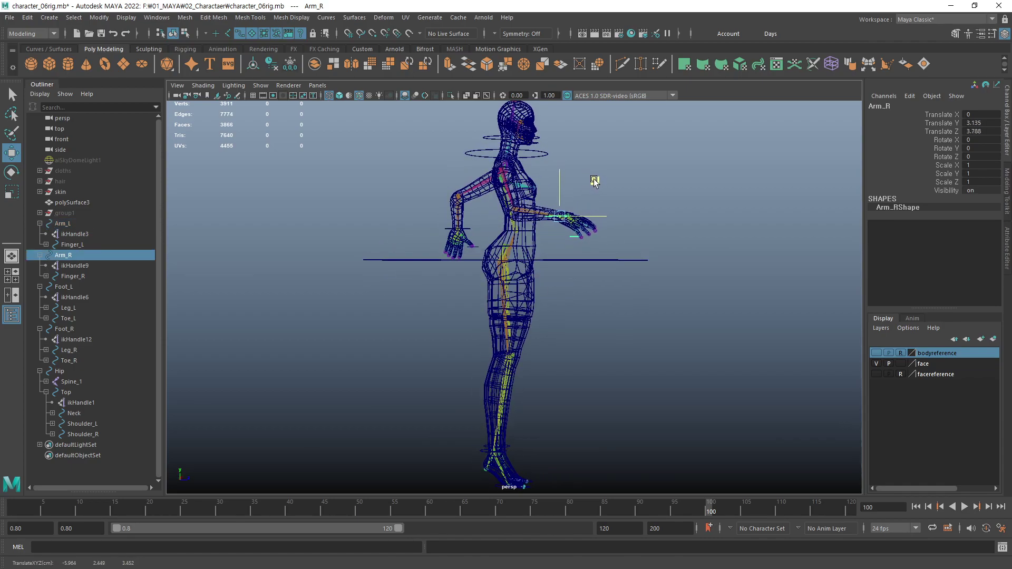
pyautogui.click(609, 259)
pyautogui.click(575, 260)
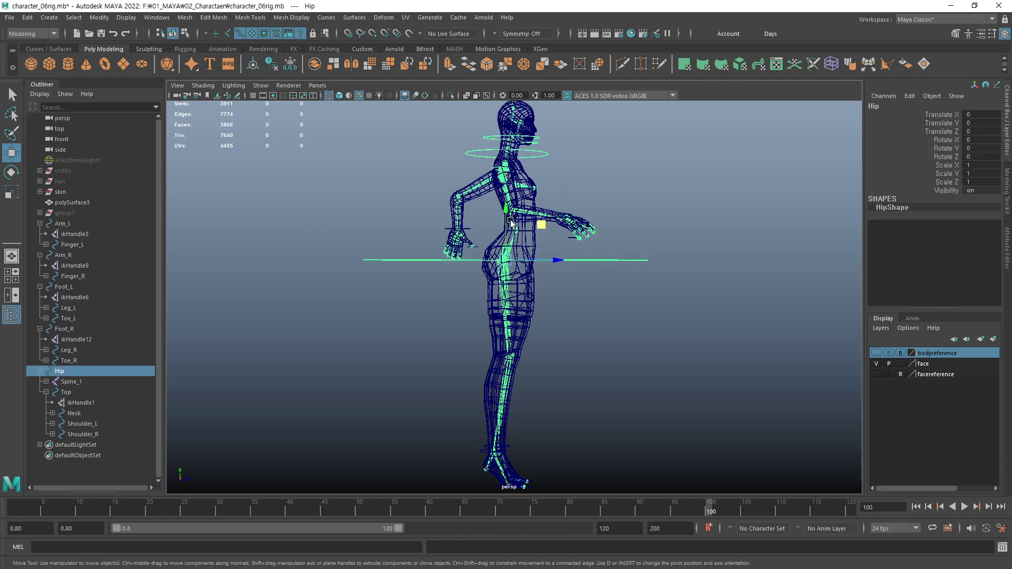
pyautogui.moveTo(511, 221); pyautogui.dragTo(508, 223, button='middle')
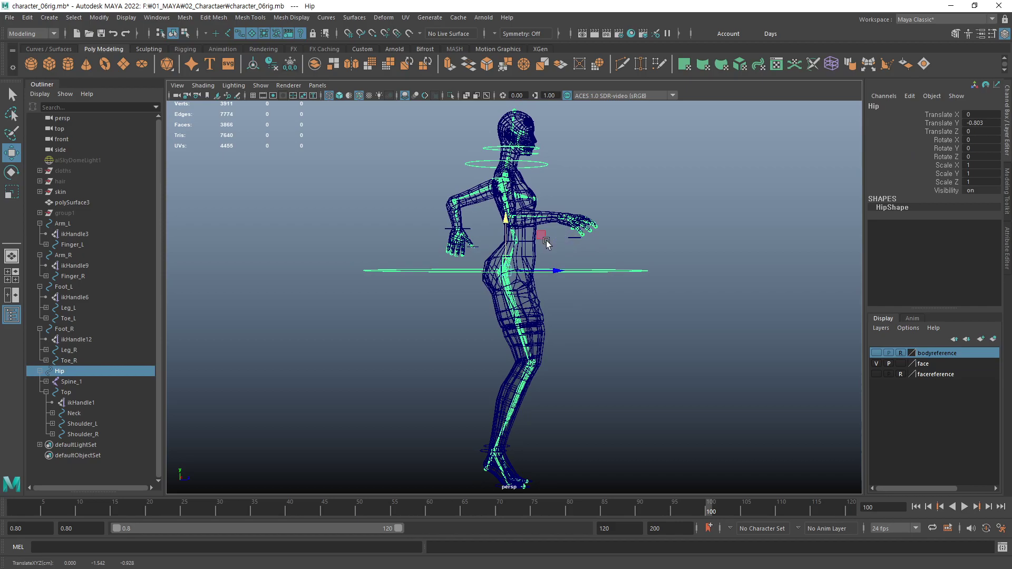
pyautogui.moveTo(586, 230)
pyautogui.keyDown('alt'); pyautogui.mouseDown()
pyautogui.moveTo(587, 292)
pyautogui.moveTo(599, 210)
pyautogui.mouseUp(); pyautogui.keyUp('alt')
pyautogui.click(588, 294)
pyautogui.moveTo(598, 210); pyautogui.dragTo(606, 192, button='middle')
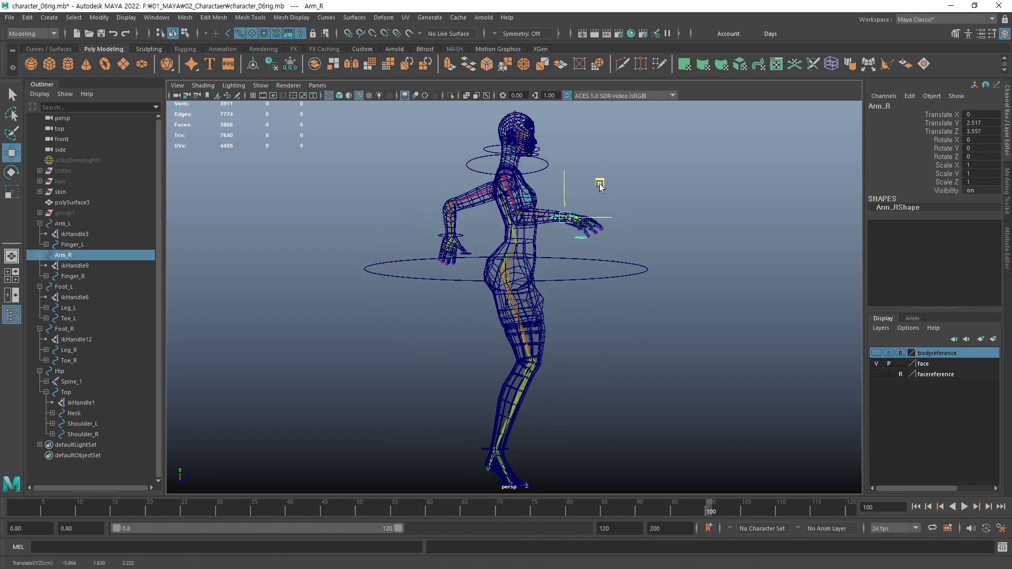
# - Lift Foot_L up and forward, and try bending Leg_R back before undoing it
pyautogui.keyDown('alt'); pyautogui.moveTo(587, 346); pyautogui.dragTo(574, 273, button='middle'); pyautogui.keyUp('alt')
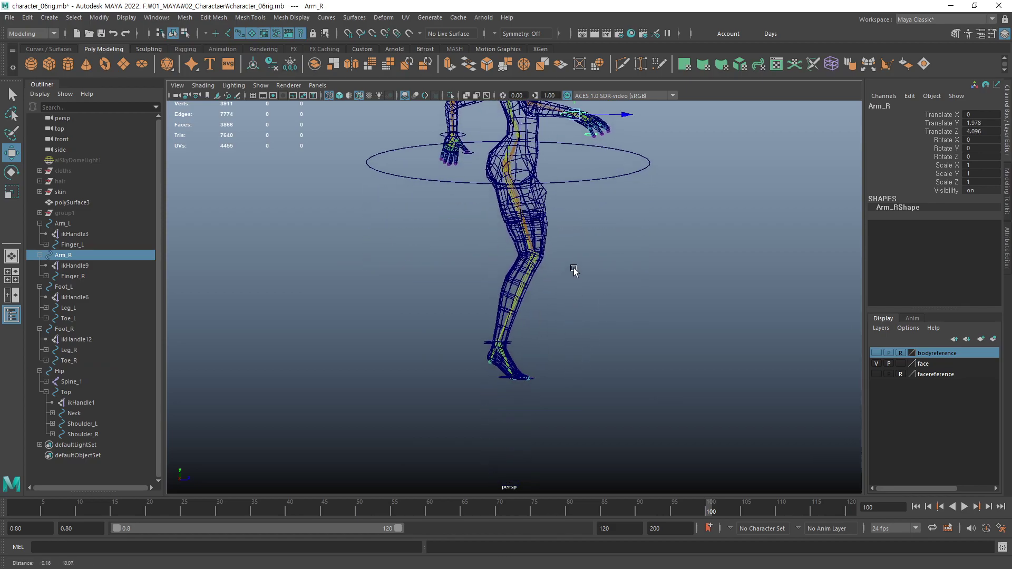
pyautogui.click(504, 381)
pyautogui.moveTo(548, 343)
pyautogui.mouseDown()
pyautogui.moveTo(603, 296)
pyautogui.moveTo(640, 297)
pyautogui.moveTo(520, 362)
pyautogui.moveTo(507, 382)
pyautogui.moveTo(380, 362)
pyautogui.moveTo(463, 357)
pyautogui.mouseUp()
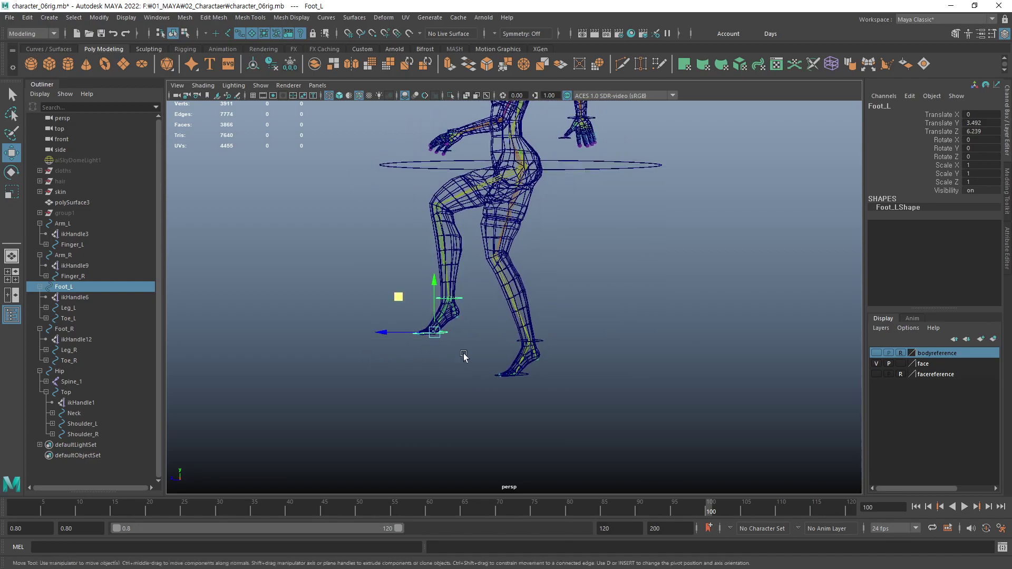
pyautogui.click(541, 348)
pyautogui.moveTo(493, 305)
pyautogui.mouseDown()
pyautogui.moveTo(528, 297)
pyautogui.moveTo(567, 258)
pyautogui.mouseUp()
pyautogui.hotkey('ctrl', 'z')
pyautogui.hotkey('ctrl', 'z')
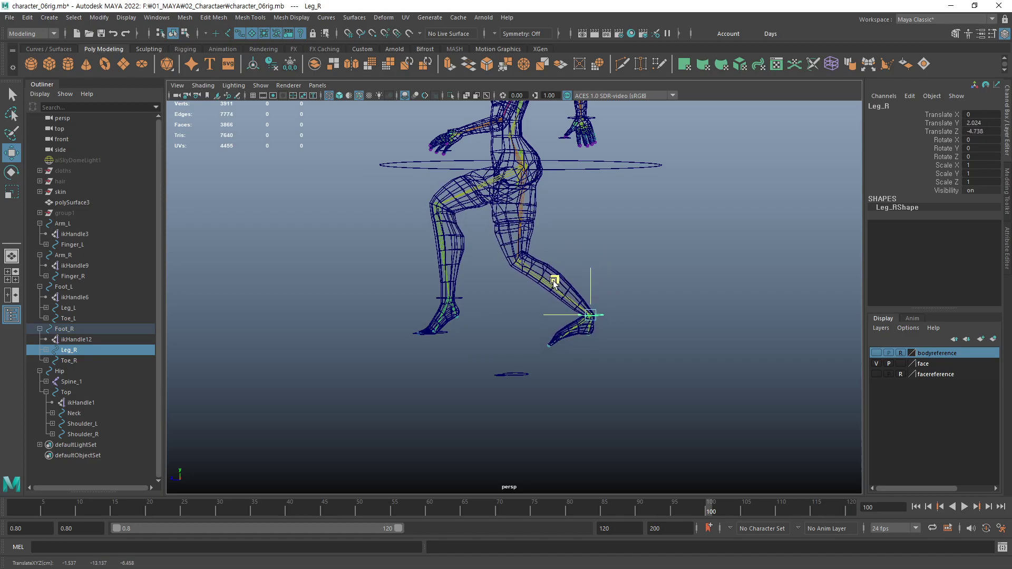
pyautogui.hotkey('ctrl', 'z')
pyautogui.click(547, 412)
# - Lift and tilt Foot_R, and move Foot_L down and forward into a stride
pyautogui.click(528, 384)
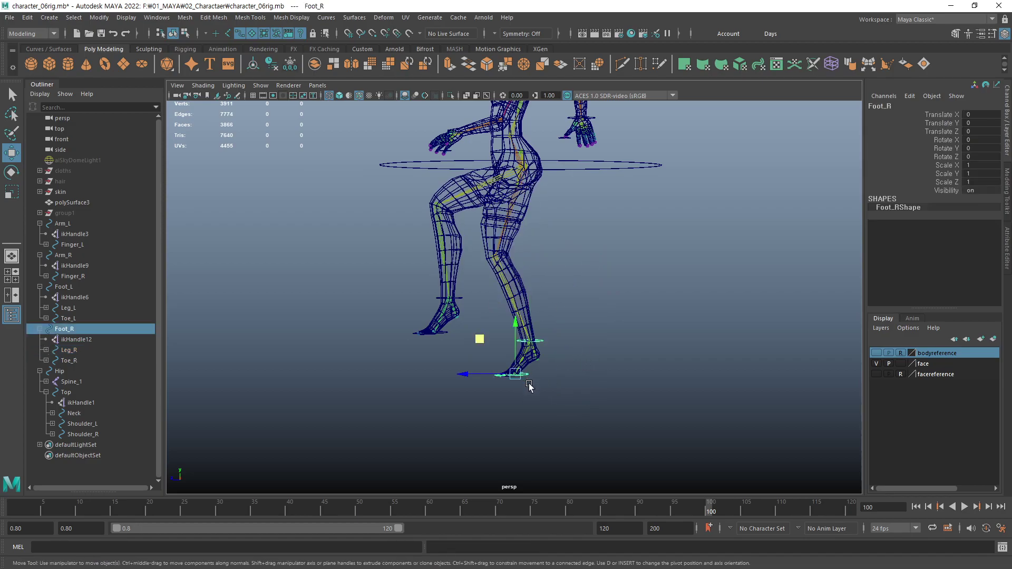
pyautogui.moveTo(498, 344)
pyautogui.mouseDown()
pyautogui.moveTo(524, 332)
pyautogui.moveTo(547, 299)
pyautogui.moveTo(538, 296)
pyautogui.moveTo(566, 286)
pyautogui.moveTo(557, 302)
pyautogui.moveTo(576, 292)
pyautogui.mouseUp()
pyautogui.press('e')
pyautogui.press('w')
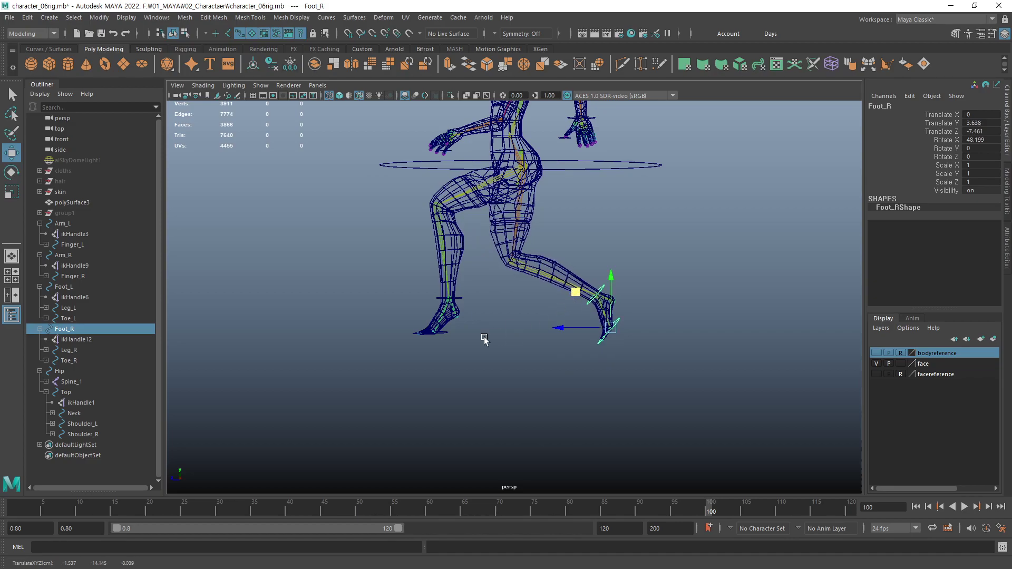
pyautogui.click(449, 333)
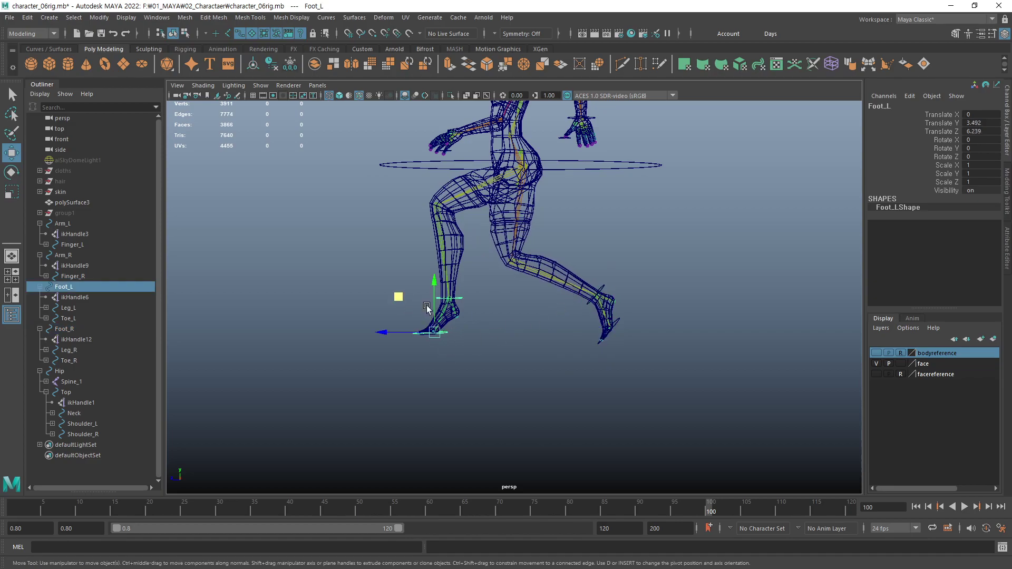
pyautogui.moveTo(398, 297); pyautogui.dragTo(388, 308)
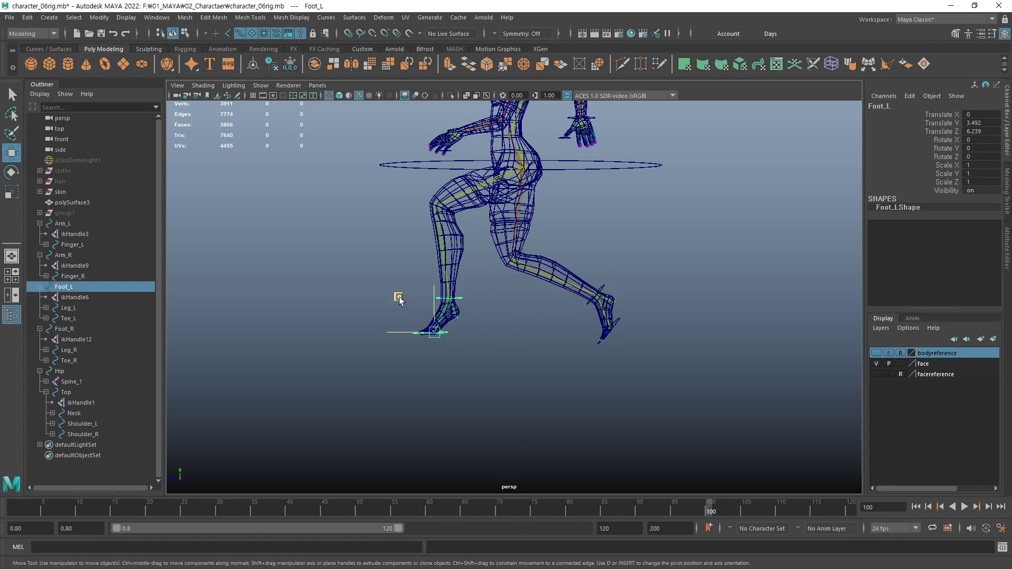
# - Lower the Hip to bend the legs, then undo the recent hip and leg posing
pyautogui.click(652, 164)
pyautogui.moveTo(518, 201); pyautogui.dragTo(517, 224)
pyautogui.keyDown('alt'); pyautogui.moveTo(517, 224); pyautogui.dragTo(560, 299, button='middle'); pyautogui.keyUp('alt')
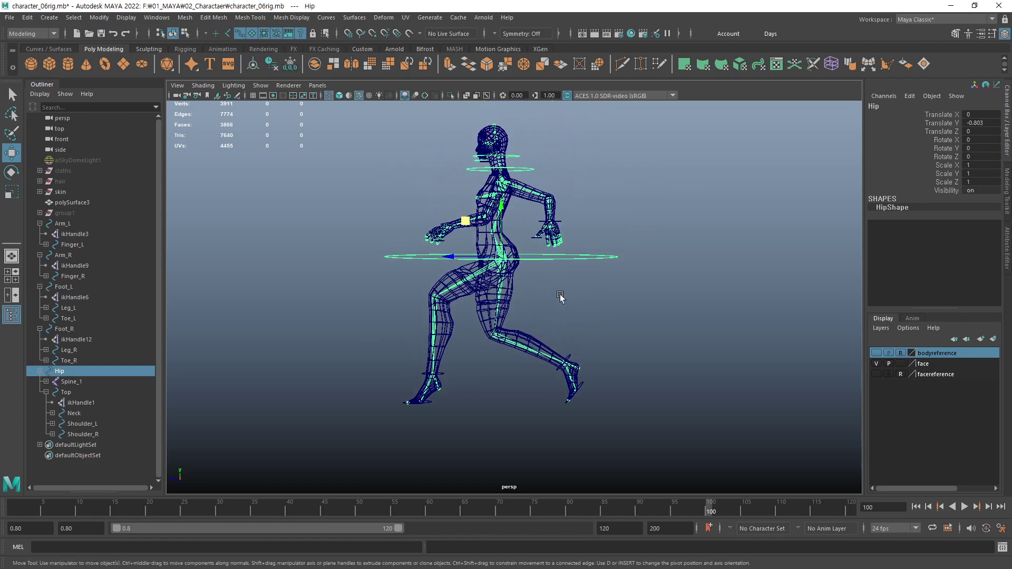
pyautogui.click(567, 299)
pyautogui.moveTo(570, 301)
pyautogui.keyDown('alt'); pyautogui.mouseDown()
pyautogui.moveTo(634, 325)
pyautogui.moveTo(663, 319)
pyautogui.moveTo(565, 311)
pyautogui.moveTo(606, 325)
pyautogui.moveTo(668, 314)
pyautogui.moveTo(585, 316)
pyautogui.mouseUp(); pyautogui.keyUp('alt')
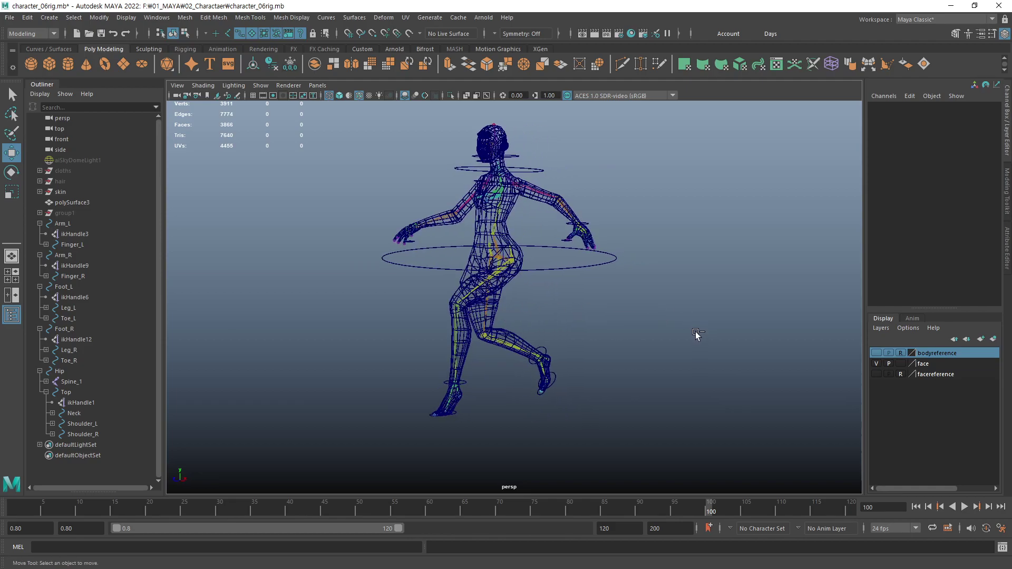
pyautogui.hotkey('ctrl', 'z')
pyautogui.hotkey('ctrl', 'z')
pyautogui.hotkey('ctrl', 'z')
pyautogui.hotkey('ctrl', 'z')
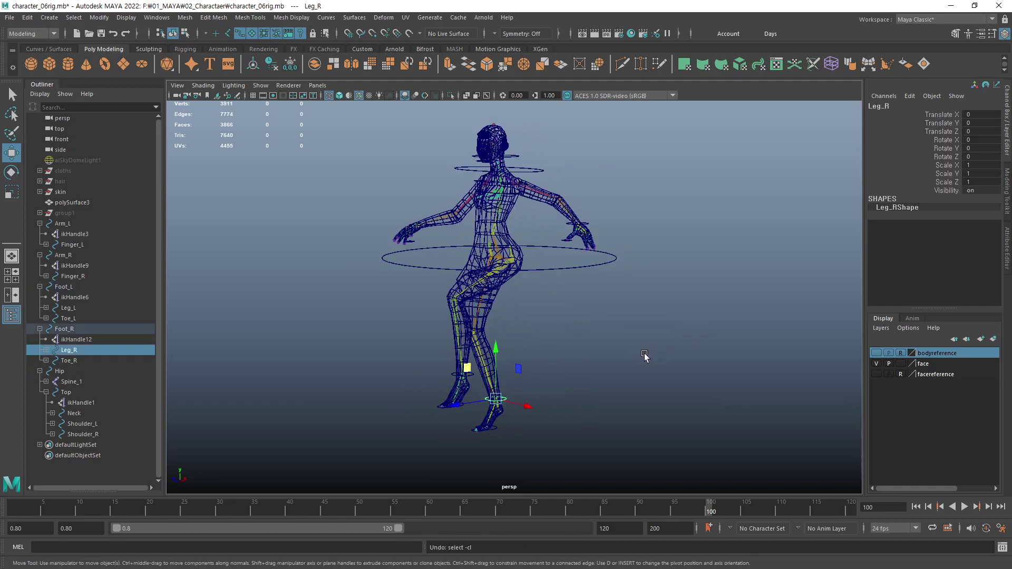
pyautogui.hotkey('ctrl', 'z')
pyautogui.hotkey('ctrl', 'z')
pyautogui.hotkey('ctrl', 'z')
pyautogui.hotkey('ctrl', 'z')
pyautogui.hotkey('ctrl', 'z')
pyautogui.hotkey('ctrl', 'z')
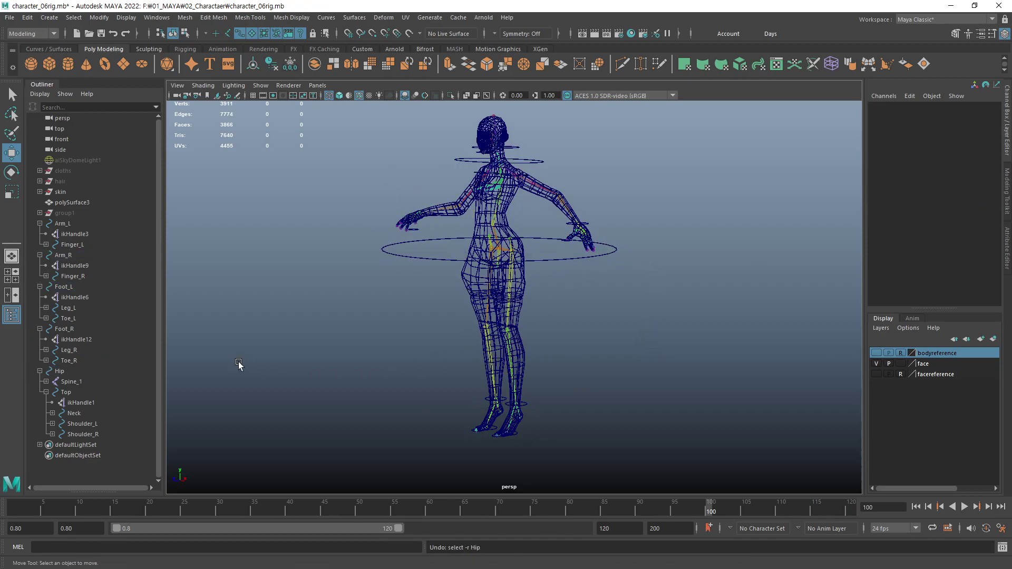
# - Undo the earlier pose changes so the character returns to its rest pose
pyautogui.hotkey('ctrl', 'z')
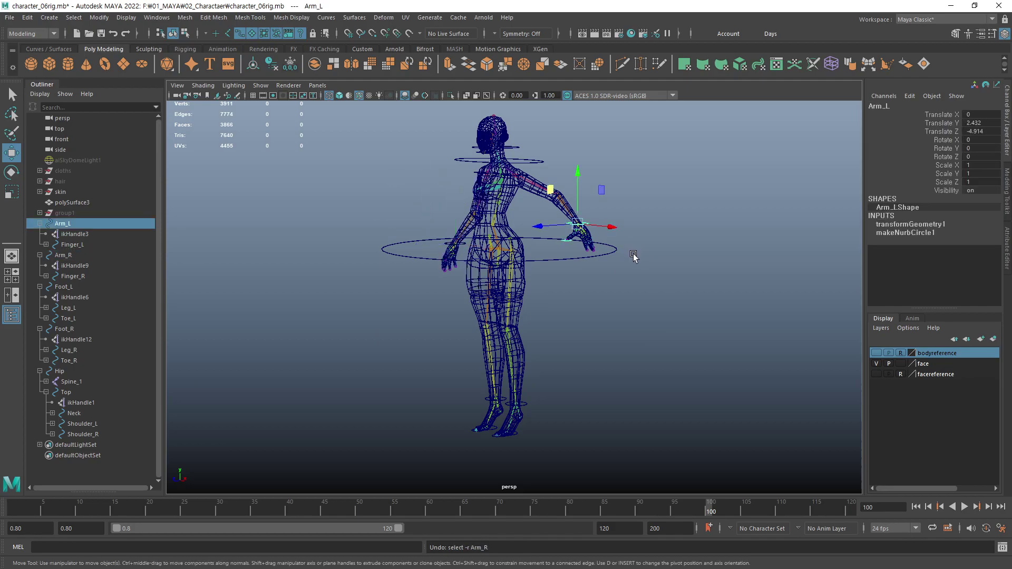
pyautogui.hotkey('ctrl', 'z')
pyautogui.hotkey('ctrl', 'z')
pyautogui.keyDown('alt'); pyautogui.moveTo(529, 353); pyautogui.dragTo(594, 354); pyautogui.keyUp('alt')
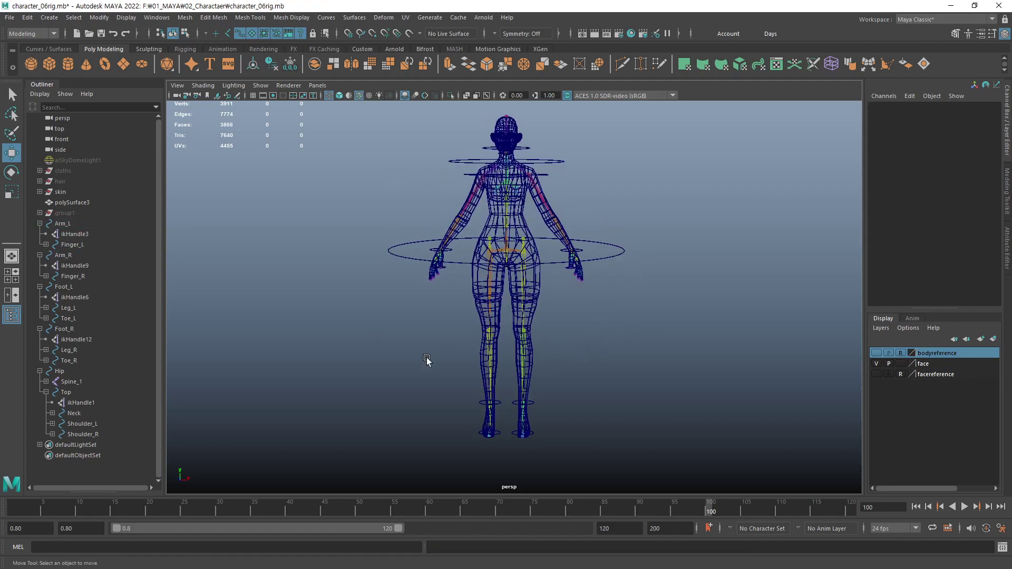
# - Select Hip, Foot_R, Foot_L, Arm_R and Arm_L together in the Outliner
pyautogui.click(59, 373)
pyautogui.keyDown('ctrl'); pyautogui.click(70, 327); pyautogui.keyUp('ctrl')
pyautogui.keyDown('ctrl'); pyautogui.click(64, 287); pyautogui.keyUp('ctrl')
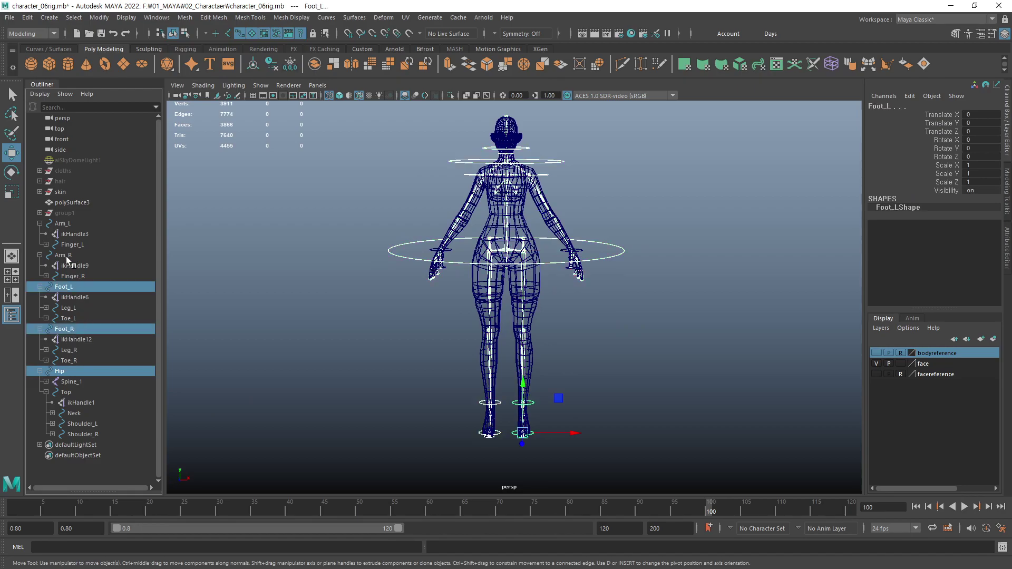
pyautogui.keyDown('ctrl'); pyautogui.click(66, 256); pyautogui.keyUp('ctrl')
pyautogui.keyDown('ctrl'); pyautogui.click(68, 226); pyautogui.keyUp('ctrl')
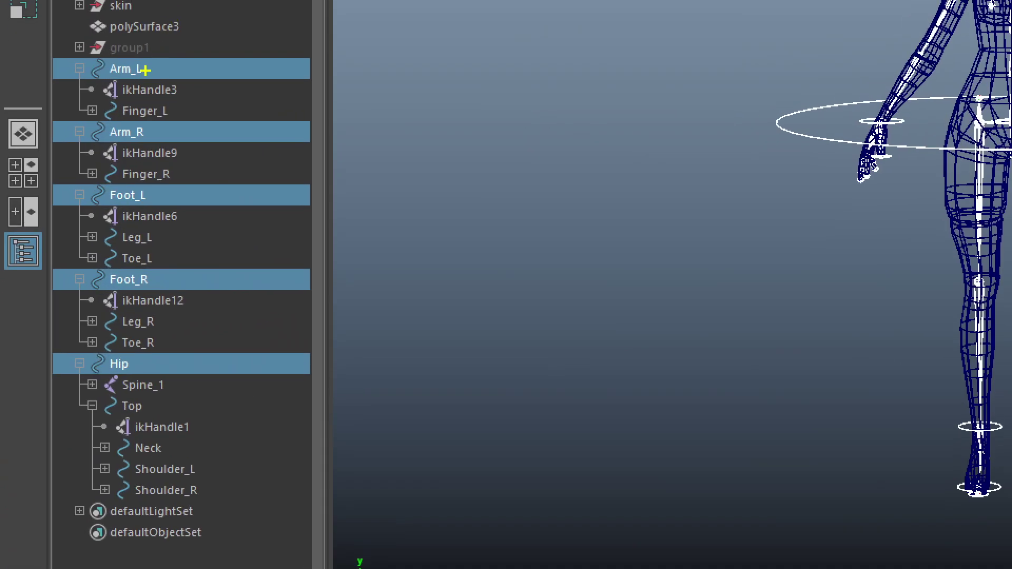
# - Scrub the time slider back to the very start of the timeline
pyautogui.moveTo(144, 69); pyautogui.dragTo(158, 109)
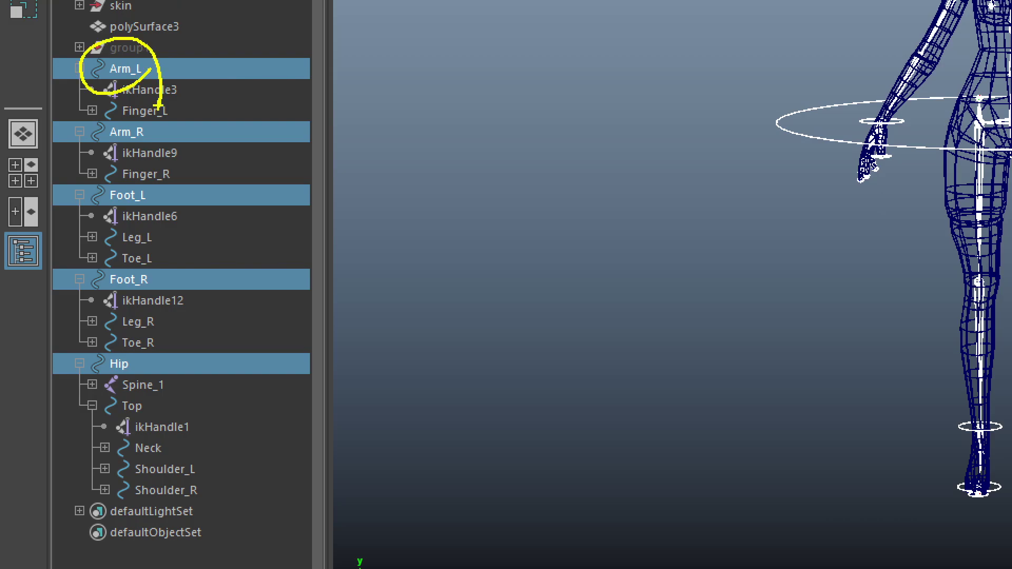
pyautogui.moveTo(138, 142); pyautogui.dragTo(157, 174)
pyautogui.moveTo(152, 221); pyautogui.dragTo(163, 237)
pyautogui.moveTo(159, 305)
pyautogui.mouseDown()
pyautogui.moveTo(158, 259)
pyautogui.moveTo(164, 311)
pyautogui.mouseUp()
pyautogui.moveTo(159, 385); pyautogui.dragTo(130, 378)
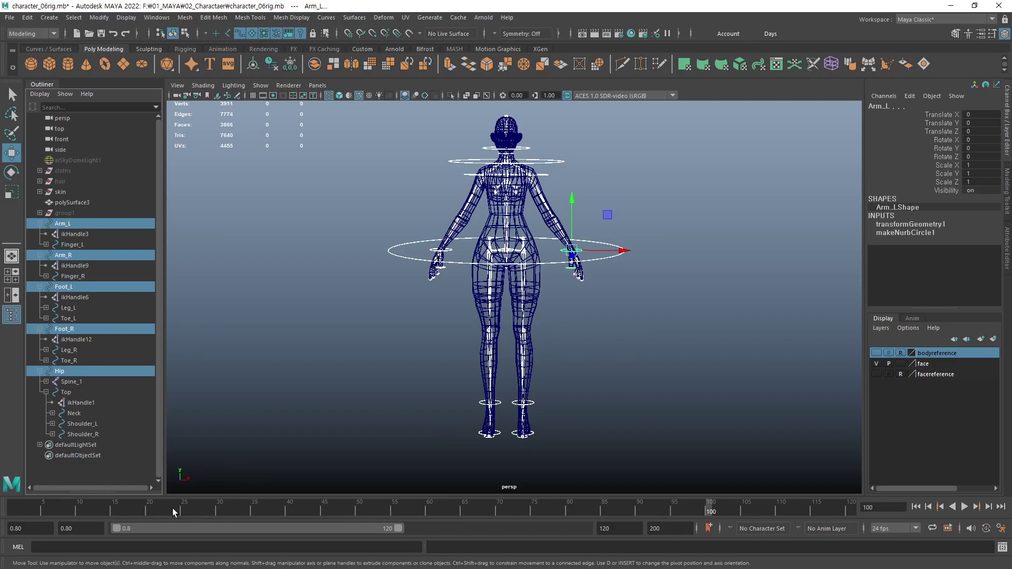
pyautogui.moveTo(174, 512); pyautogui.dragTo(90, 519)
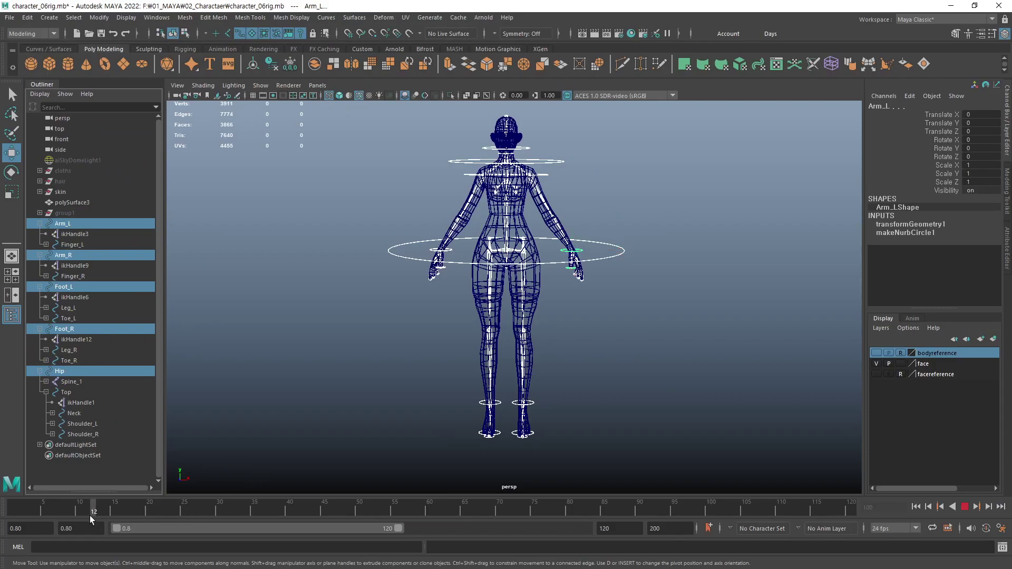
pyautogui.moveTo(5, 527); pyautogui.dragTo(7, 527)
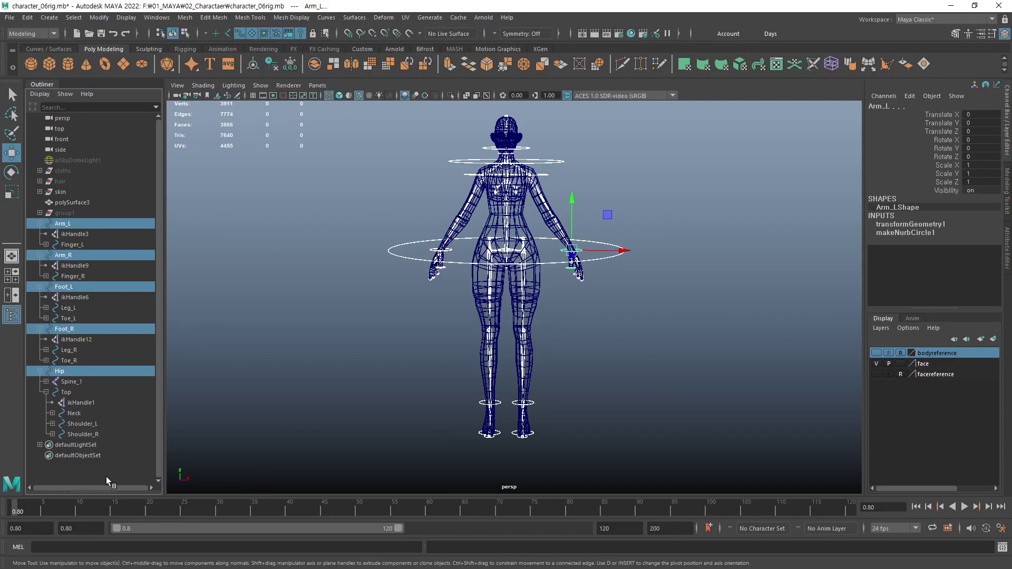
# - Set the animation start time to 0 and the playback start to frame 1
pyautogui.click(28, 529)
pyautogui.press('BackSpace')
pyautogui.press('BackSpace')
pyautogui.press('BackSpace')
pyautogui.click(80, 528)
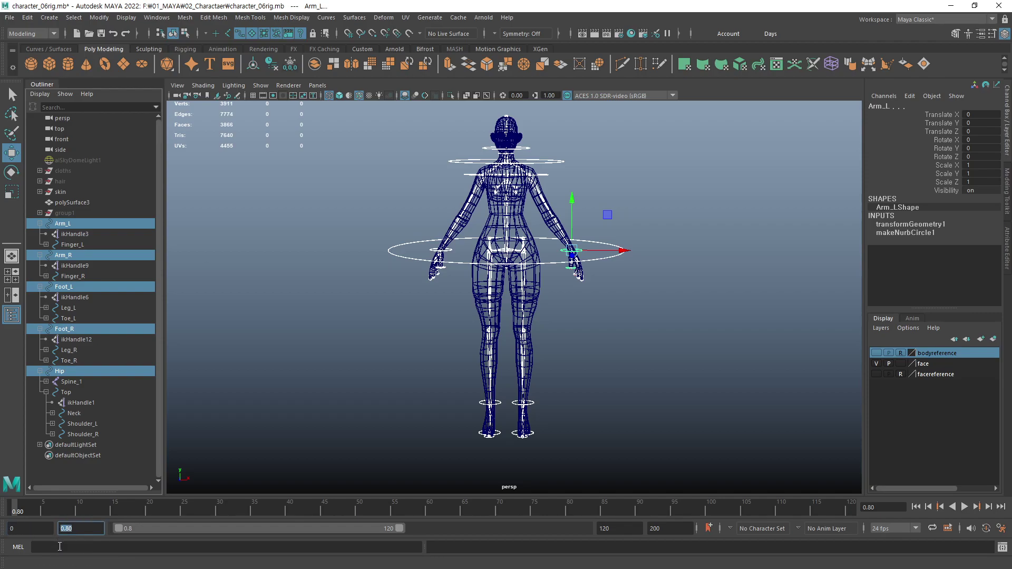
pyautogui.write('1')
pyautogui.press('Return')
pyautogui.write('1')
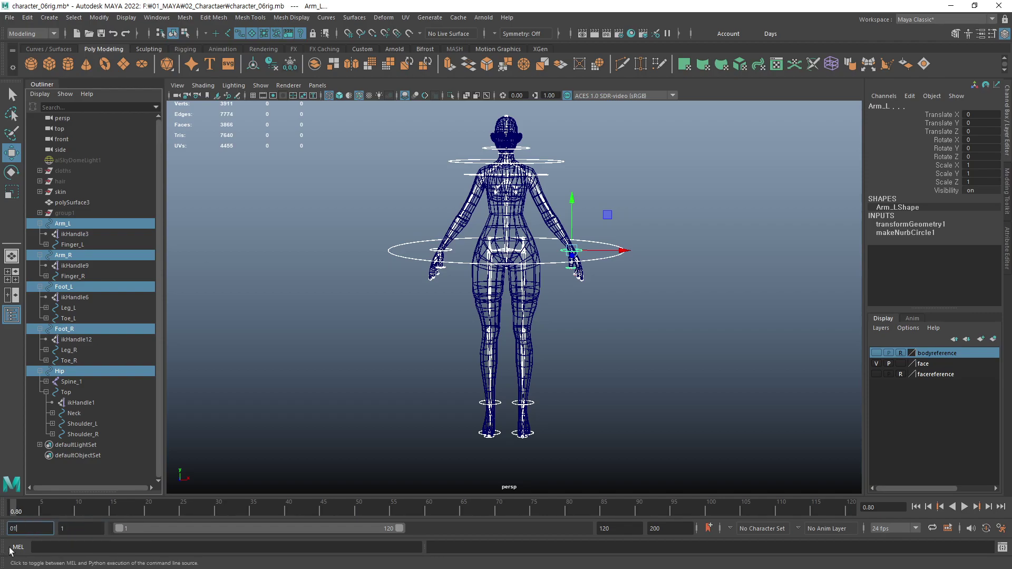
# - Key the five controls' rest pose at frame 1, then play the animation
pyautogui.moveTo(75, 507); pyautogui.dragTo(35, 508)
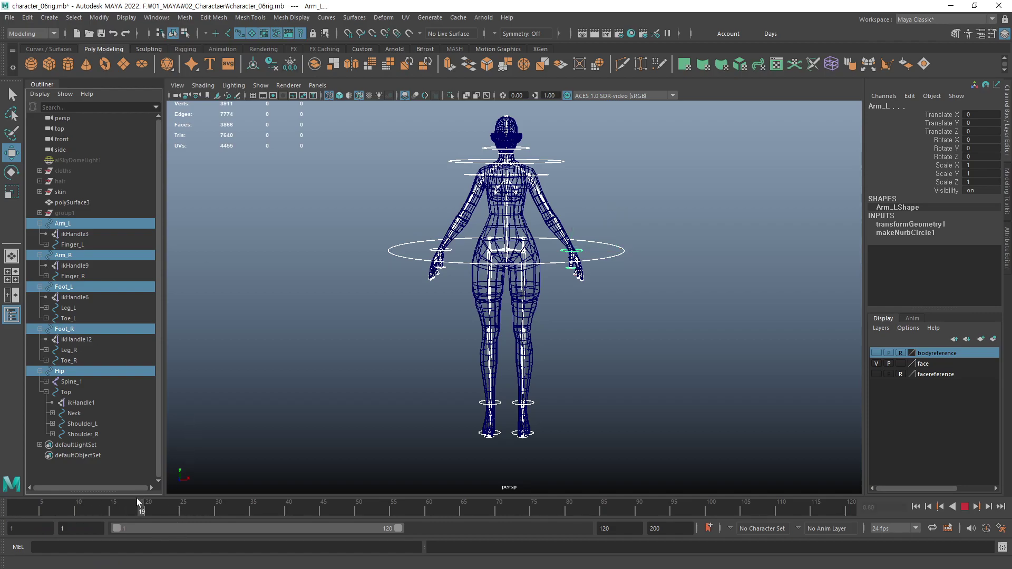
pyautogui.moveTo(601, 289)
pyautogui.keyDown('alt'); pyautogui.mouseDown()
pyautogui.moveTo(594, 341)
pyautogui.moveTo(583, 330)
pyautogui.moveTo(603, 337)
pyautogui.mouseUp(); pyautogui.keyUp('alt')
pyautogui.hotkey('ctrl', 'z')
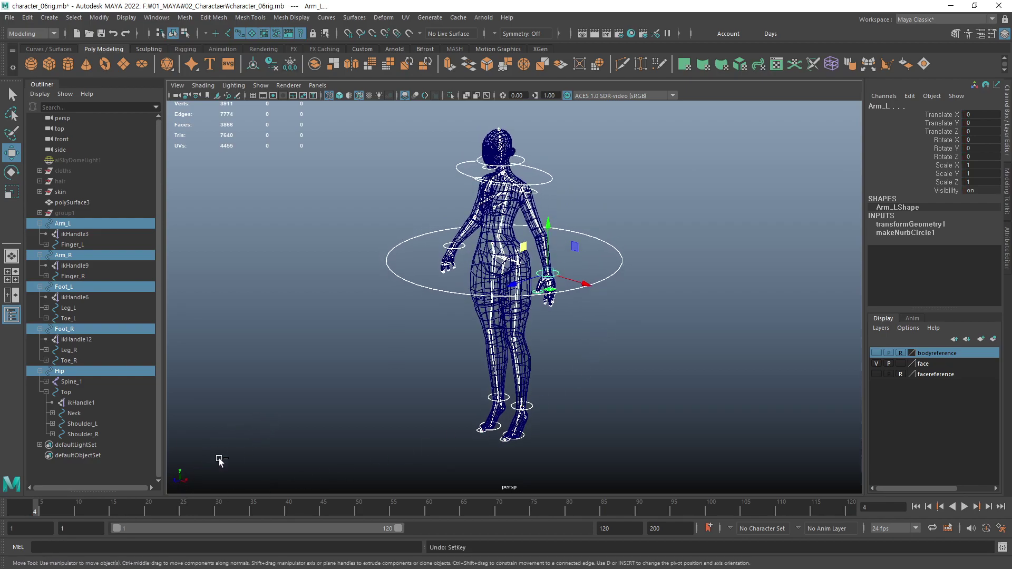
pyautogui.moveTo(36, 508); pyautogui.dragTo(2, 508)
pyautogui.press('s')
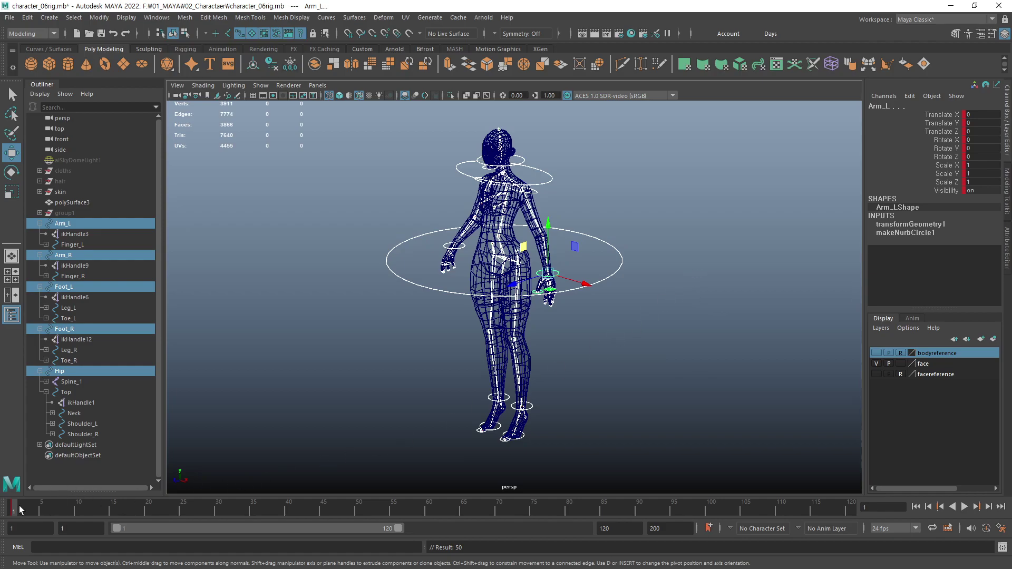
pyautogui.hotkey('alt', 'v')
# - At frame 10, adjust the Hip control's height and tilt it to lean the upper body
pyautogui.click(77, 513)
pyautogui.click(637, 412)
pyautogui.keyDown('alt'); pyautogui.moveTo(644, 343); pyautogui.dragTo(583, 377); pyautogui.keyUp('alt')
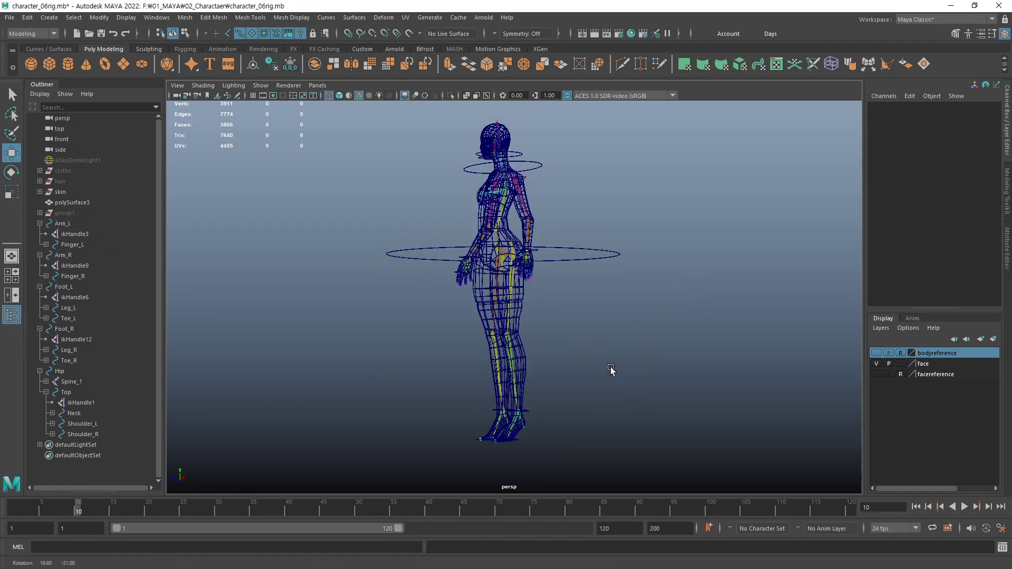
pyautogui.moveTo(644, 250); pyautogui.dragTo(593, 312)
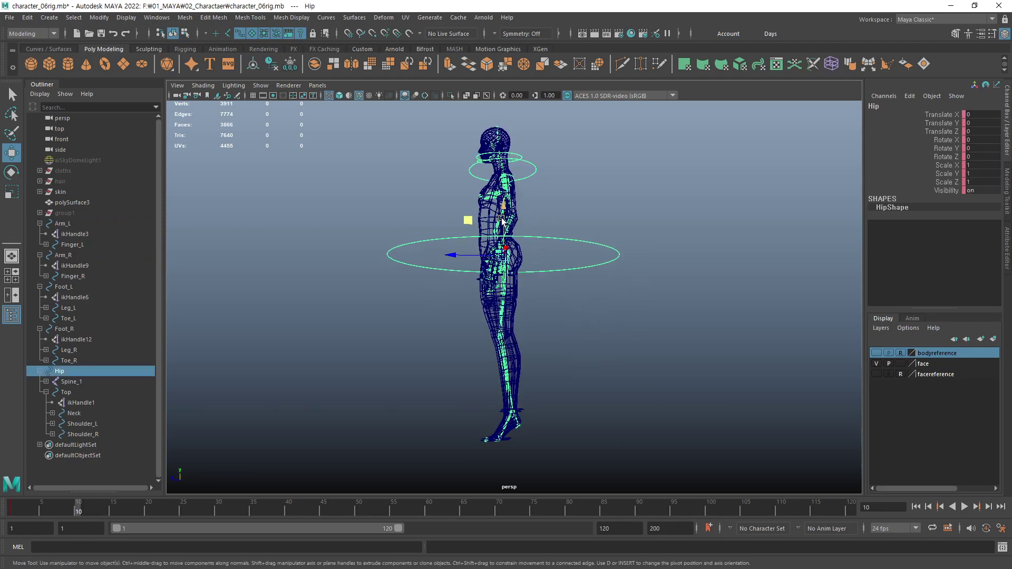
pyautogui.moveTo(501, 210); pyautogui.dragTo(501, 219)
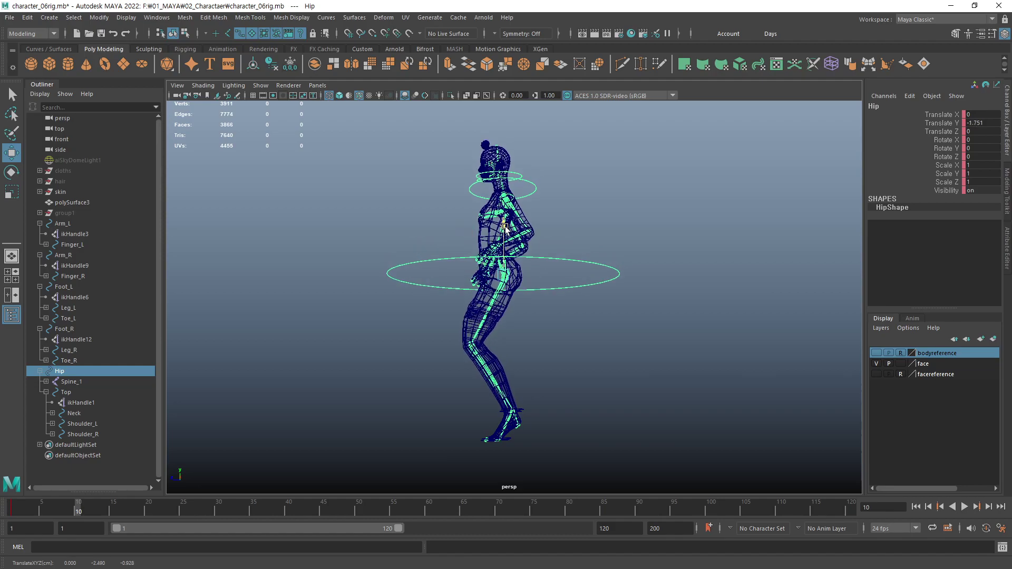
pyautogui.moveTo(510, 224); pyautogui.dragTo(510, 213)
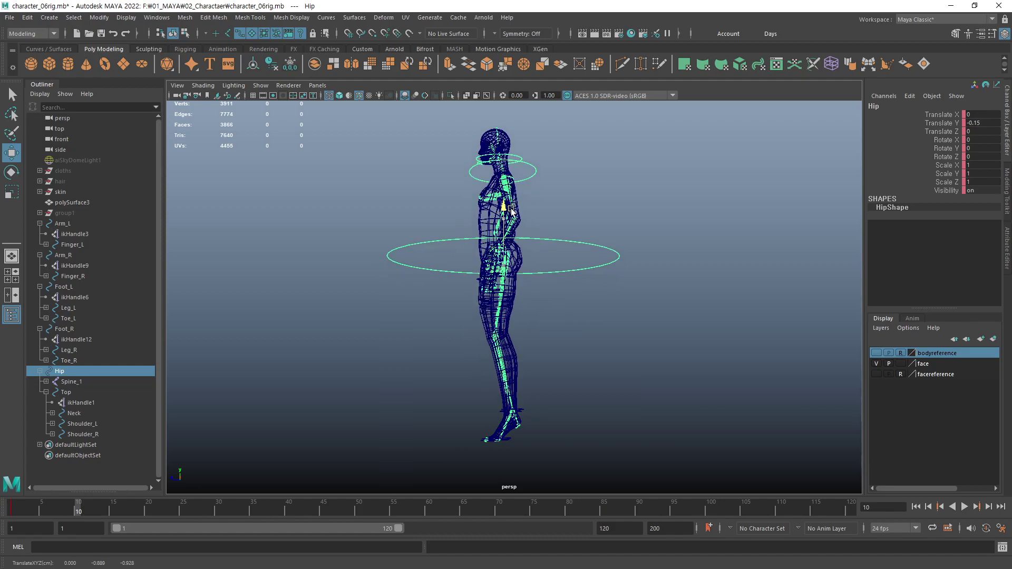
pyautogui.press('e')
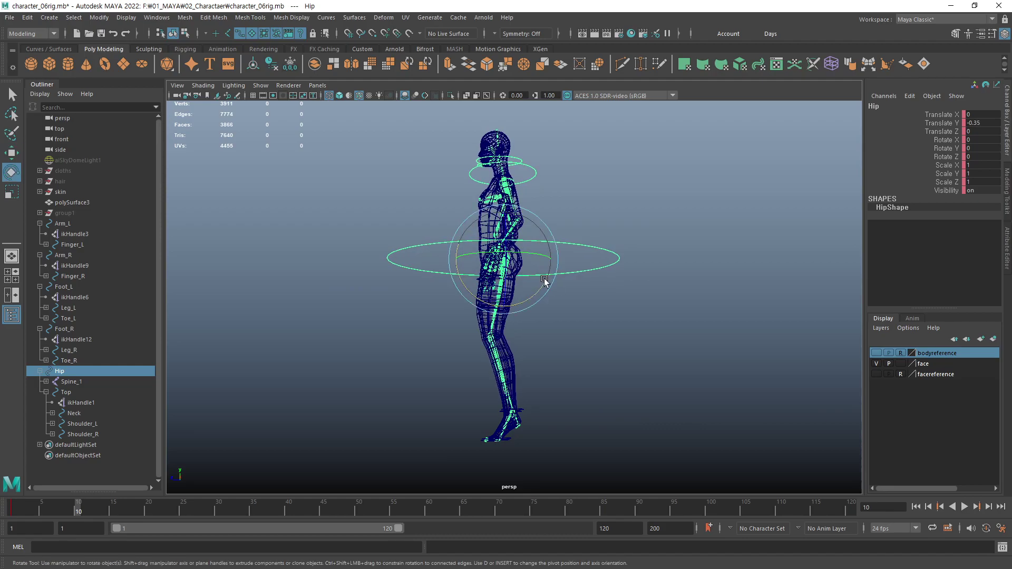
pyautogui.moveTo(542, 276); pyautogui.dragTo(661, 321)
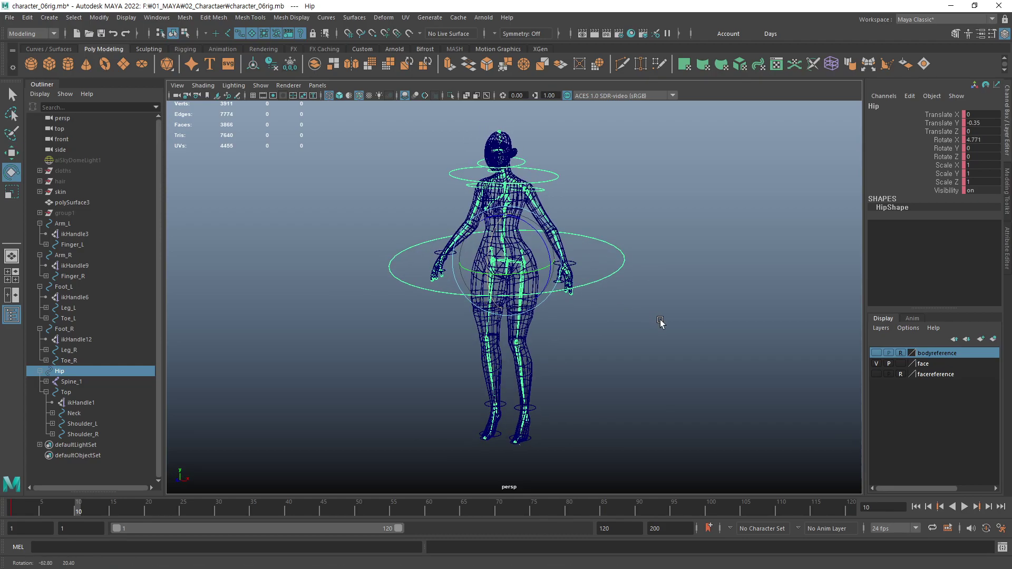
pyautogui.click(654, 373)
# - Move the left foot forward and tilt it on its X axis
pyautogui.moveTo(653, 373)
pyautogui.keyDown('alt'); pyautogui.mouseDown()
pyautogui.moveTo(535, 445)
pyautogui.moveTo(560, 406)
pyautogui.mouseUp(); pyautogui.keyUp('alt')
pyautogui.moveTo(622, 232); pyautogui.dragTo(606, 307)
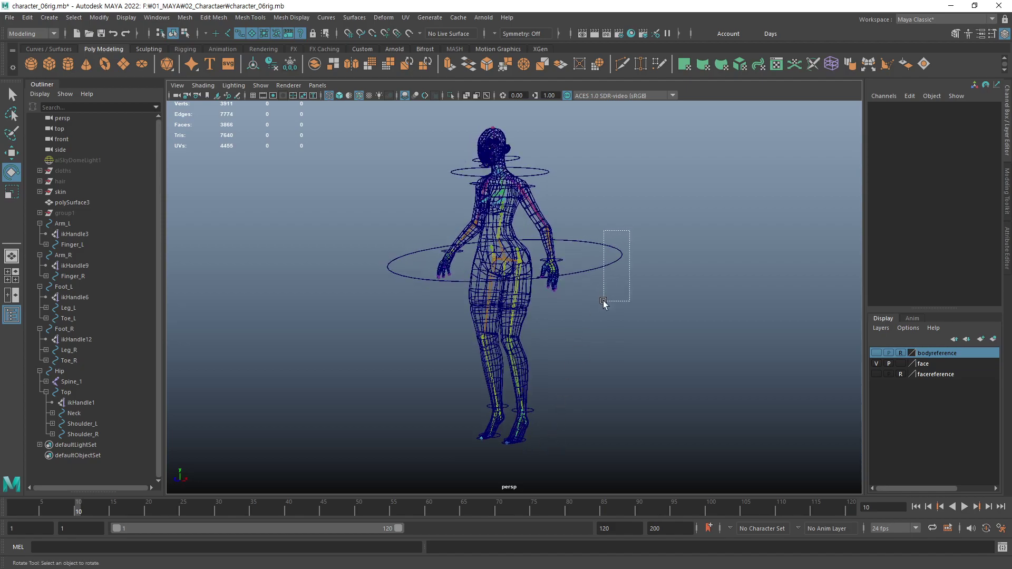
pyautogui.moveTo(592, 410)
pyautogui.keyDown('alt'); pyautogui.mouseDown()
pyautogui.moveTo(567, 343)
pyautogui.moveTo(506, 402)
pyautogui.moveTo(532, 419)
pyautogui.mouseUp(); pyautogui.keyUp('alt')
pyautogui.click(508, 403)
pyautogui.press('w')
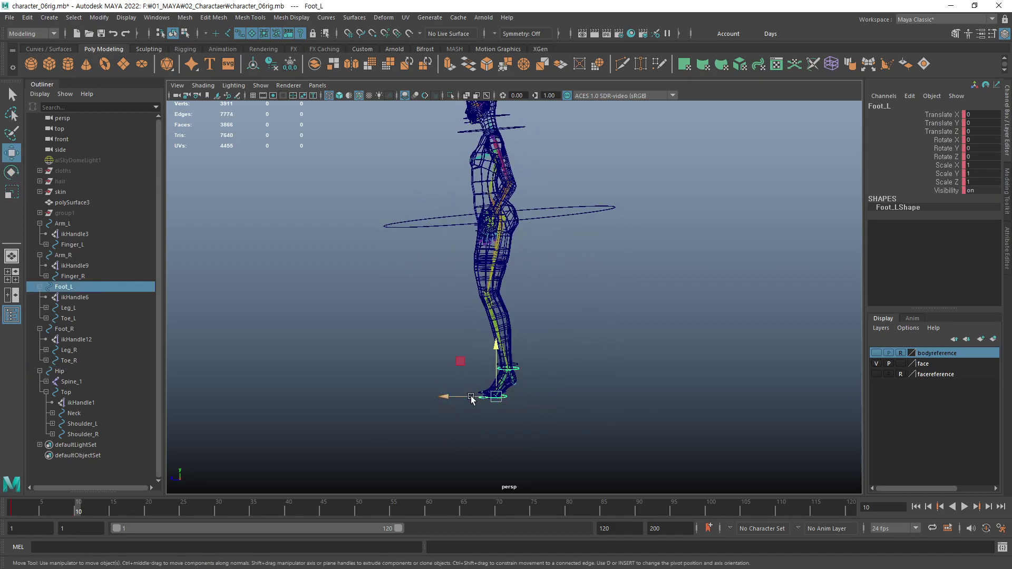
pyautogui.moveTo(448, 397); pyautogui.dragTo(493, 395)
pyautogui.press('e')
pyautogui.moveTo(572, 362); pyautogui.dragTo(557, 360)
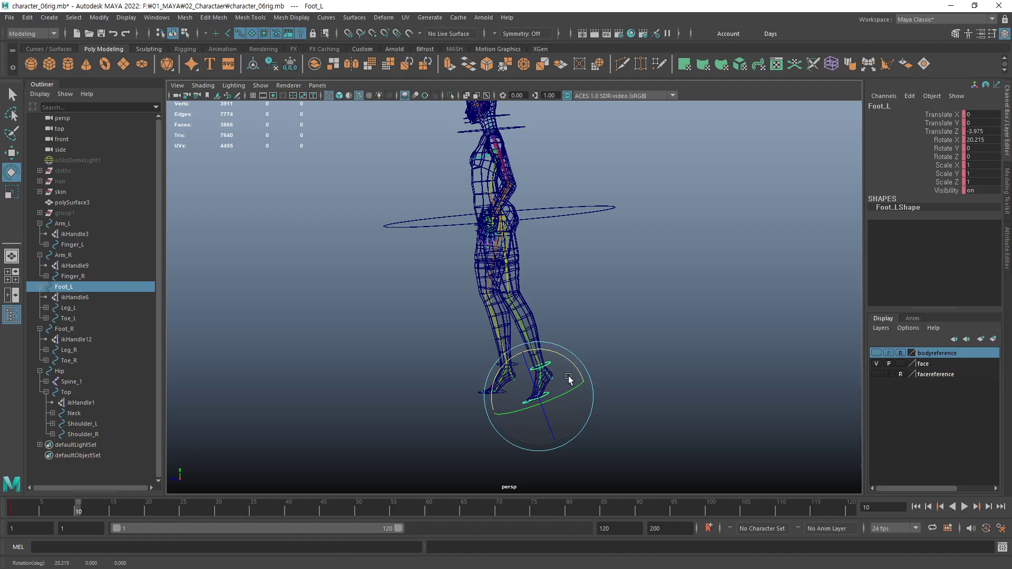
pyautogui.moveTo(557, 360); pyautogui.dragTo(574, 368)
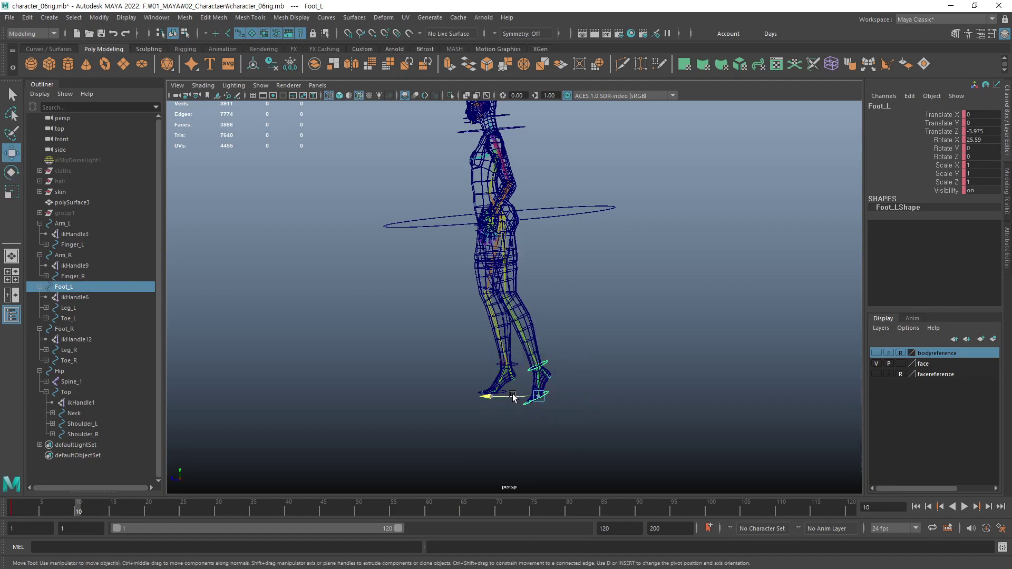
pyautogui.moveTo(528, 408); pyautogui.dragTo(523, 400)
# - Move the right foot back and up to bend the right leg
pyautogui.press('q')
pyautogui.press('w')
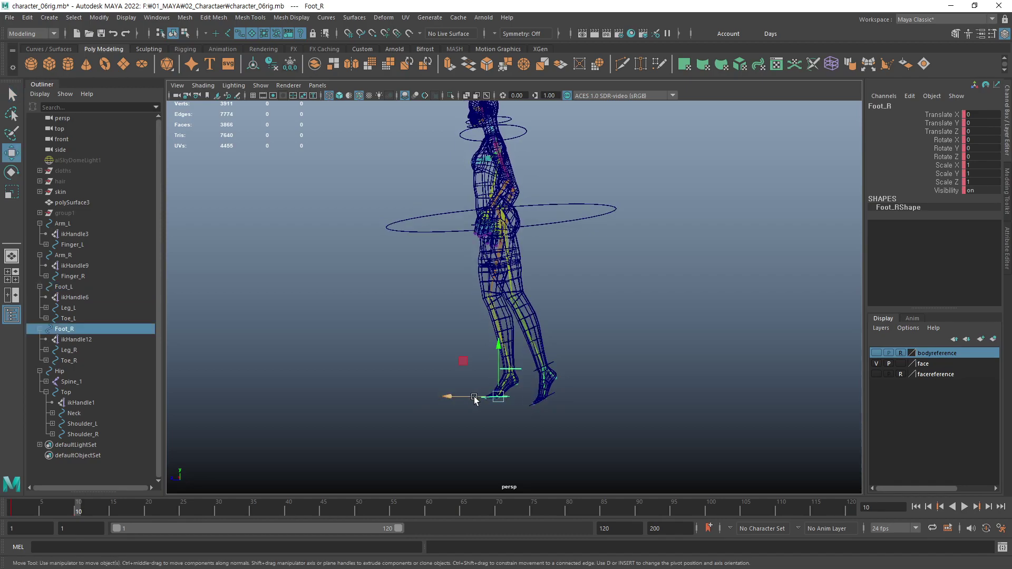
pyautogui.moveTo(507, 407)
pyautogui.mouseDown()
pyautogui.moveTo(449, 387)
pyautogui.moveTo(508, 378)
pyautogui.mouseUp()
pyautogui.press('e')
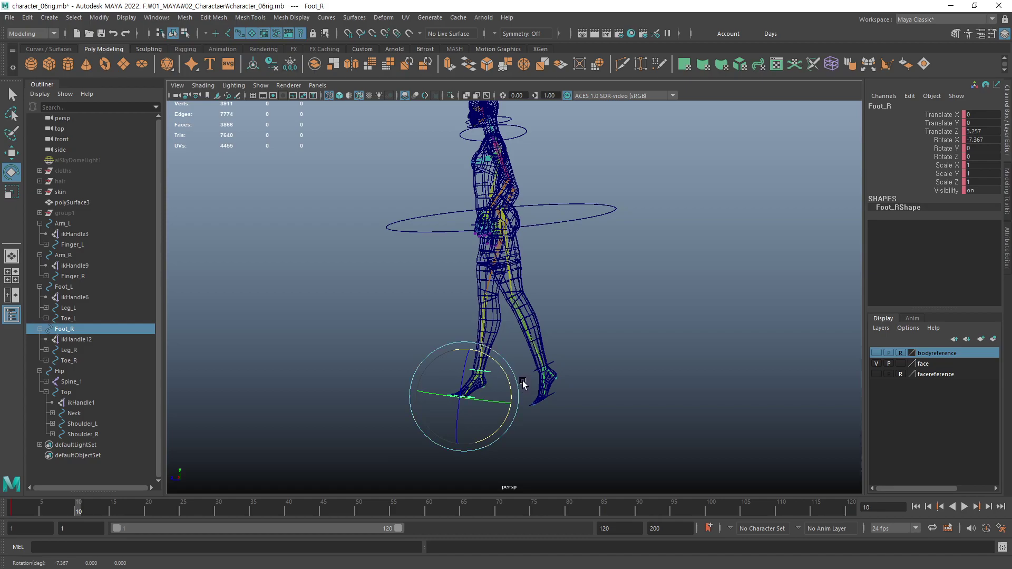
pyautogui.hotkey('ctrl', 'z')
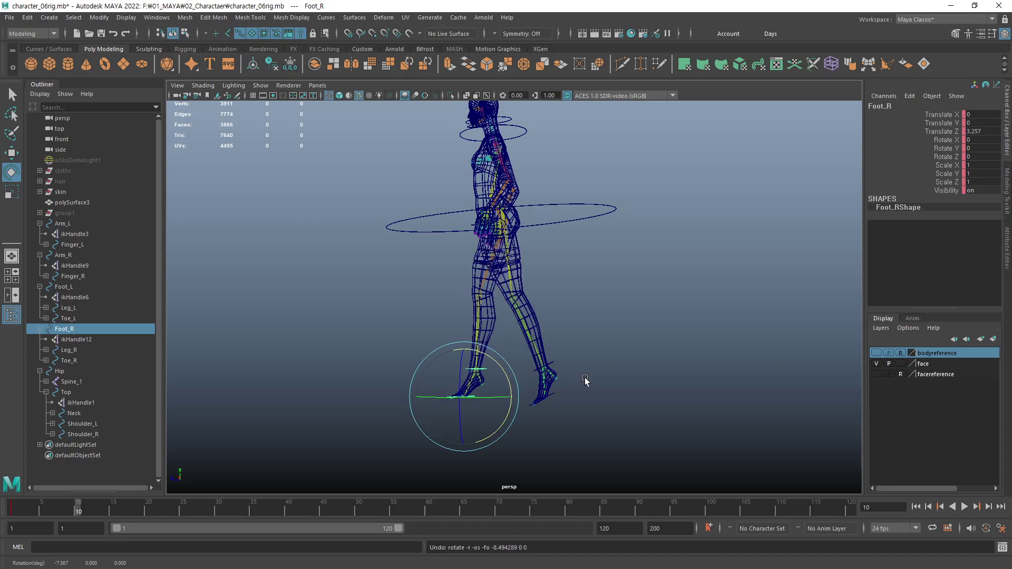
pyautogui.hotkey('ctrl', 'z')
pyautogui.hotkey('ctrl', 'z')
pyautogui.press('w')
pyautogui.moveTo(495, 329); pyautogui.dragTo(481, 321, button='middle')
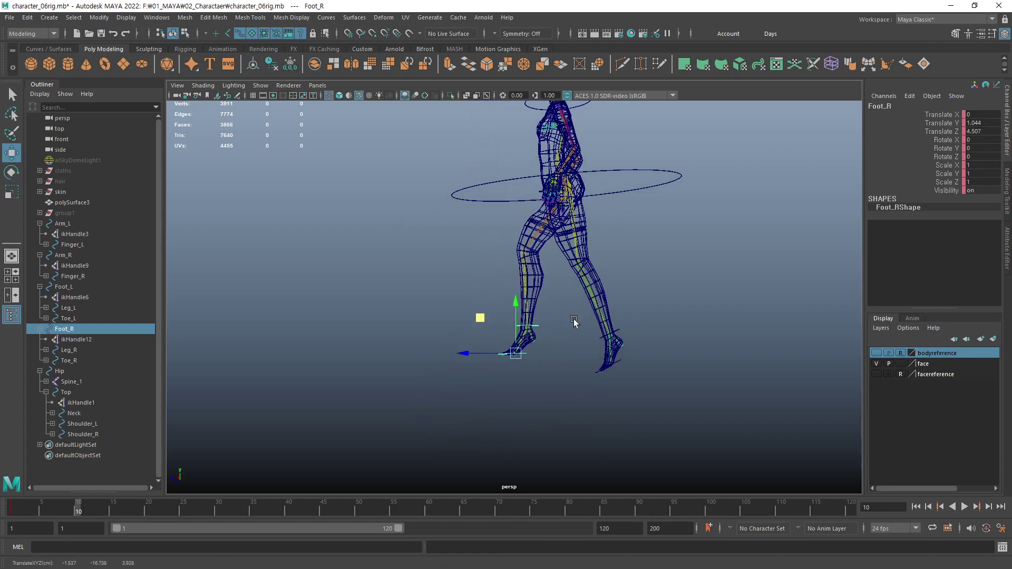
# - Move the left arm sideways and pull the right arm back behind the body
pyautogui.keyDown('alt'); pyautogui.moveTo(574, 256); pyautogui.dragTo(653, 267); pyautogui.keyUp('alt')
pyautogui.moveTo(528, 255)
pyautogui.keyDown('alt'); pyautogui.mouseDown()
pyautogui.moveTo(526, 335)
pyautogui.moveTo(646, 298)
pyautogui.moveTo(616, 331)
pyautogui.moveTo(681, 336)
pyautogui.moveTo(691, 318)
pyautogui.mouseUp(); pyautogui.keyUp('alt')
pyautogui.click(618, 283)
pyautogui.moveTo(662, 285)
pyautogui.mouseDown()
pyautogui.moveTo(633, 285)
pyautogui.moveTo(623, 251)
pyautogui.moveTo(533, 267)
pyautogui.moveTo(492, 240)
pyautogui.moveTo(481, 259)
pyautogui.moveTo(636, 274)
pyautogui.moveTo(529, 292)
pyautogui.mouseUp()
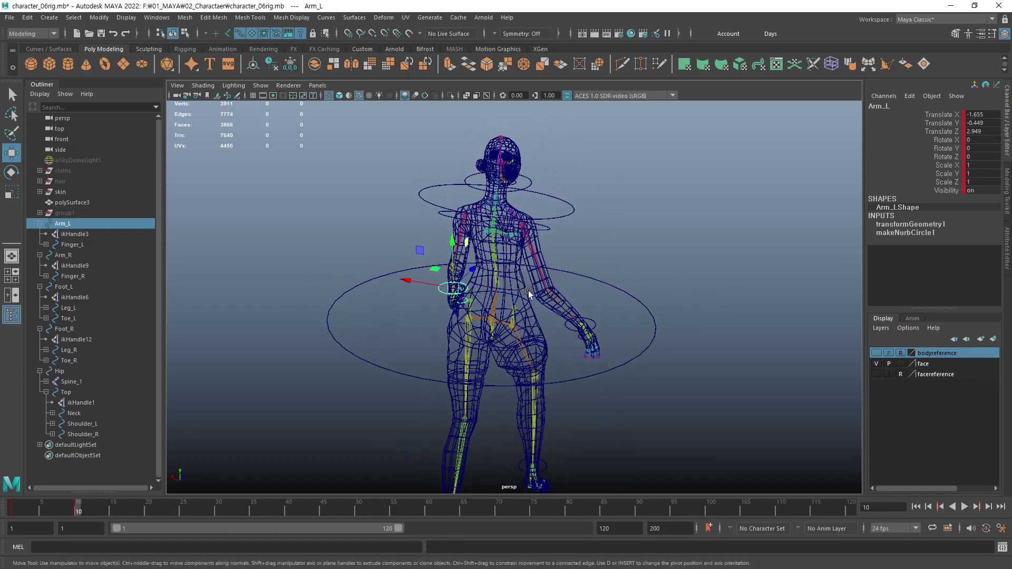
pyautogui.click(569, 329)
pyautogui.moveTo(569, 329)
pyautogui.keyDown('alt'); pyautogui.mouseDown()
pyautogui.moveTo(592, 295)
pyautogui.moveTo(560, 346)
pyautogui.moveTo(531, 294)
pyautogui.mouseUp(); pyautogui.keyUp('alt')
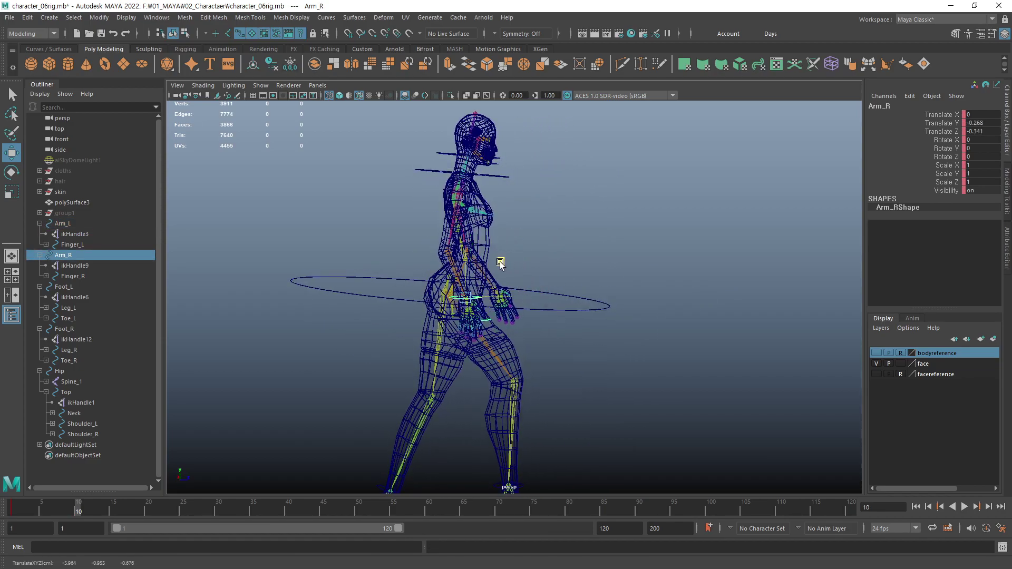
pyautogui.moveTo(501, 264); pyautogui.dragTo(477, 260, button='middle')
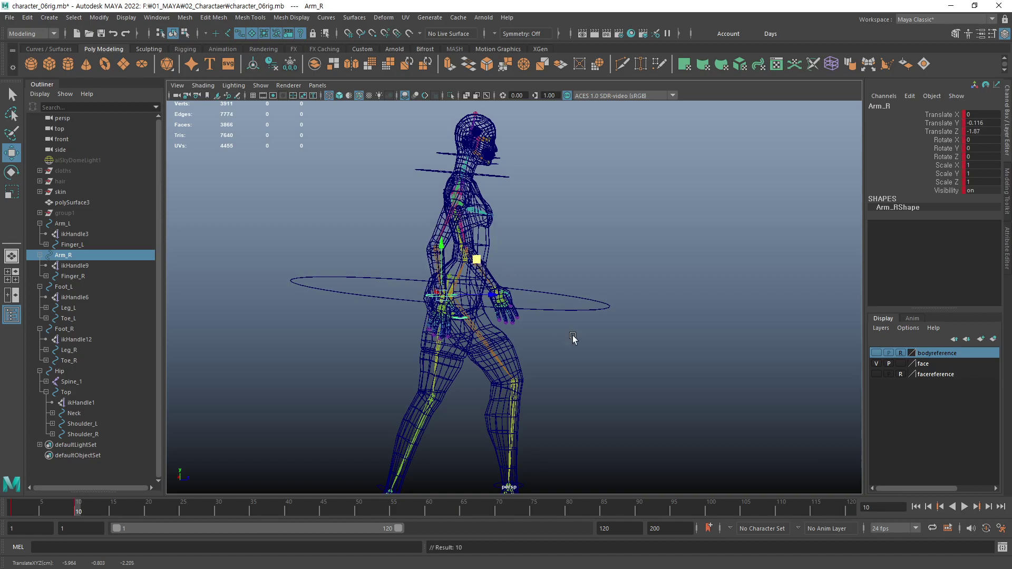
pyautogui.moveTo(621, 352)
pyautogui.keyDown('alt'); pyautogui.mouseDown()
pyautogui.moveTo(766, 348)
pyautogui.moveTo(703, 335)
pyautogui.mouseUp(); pyautogui.keyUp('alt')
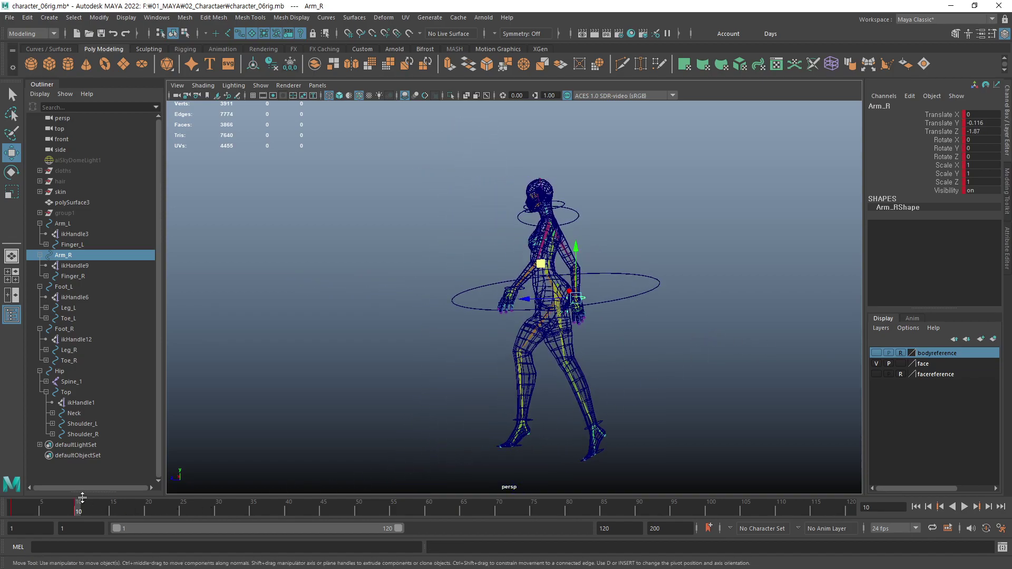
# - Scrub between frames 6 and 10 and orbit the character to review the walk pose
pyautogui.click(65, 511)
pyautogui.moveTo(65, 511)
pyautogui.mouseDown()
pyautogui.moveTo(23, 507)
pyautogui.moveTo(99, 510)
pyautogui.moveTo(24, 511)
pyautogui.moveTo(82, 511)
pyautogui.moveTo(9, 527)
pyautogui.moveTo(75, 523)
pyautogui.mouseUp()
pyautogui.moveTo(458, 354)
pyautogui.keyDown('alt'); pyautogui.mouseDown()
pyautogui.moveTo(569, 361)
pyautogui.moveTo(583, 373)
pyautogui.mouseUp(); pyautogui.keyUp('alt')
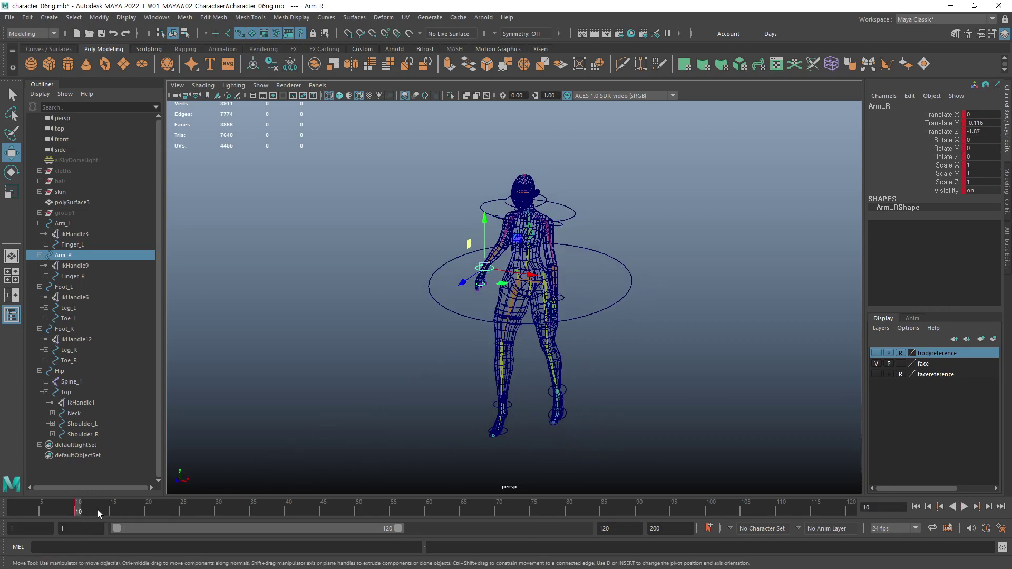
pyautogui.moveTo(71, 507)
pyautogui.mouseDown()
pyautogui.moveTo(28, 518)
pyautogui.moveTo(58, 520)
pyautogui.moveTo(16, 524)
pyautogui.moveTo(75, 522)
pyautogui.moveTo(7, 530)
pyautogui.moveTo(74, 524)
pyautogui.mouseUp()
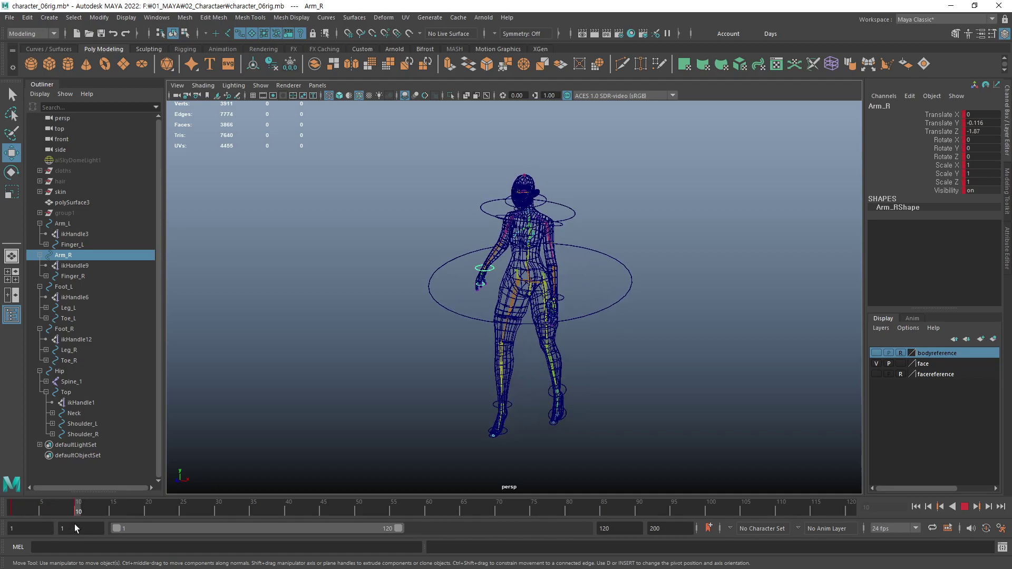
pyautogui.keyDown('alt'); pyautogui.moveTo(474, 361); pyautogui.dragTo(543, 369); pyautogui.keyUp('alt')
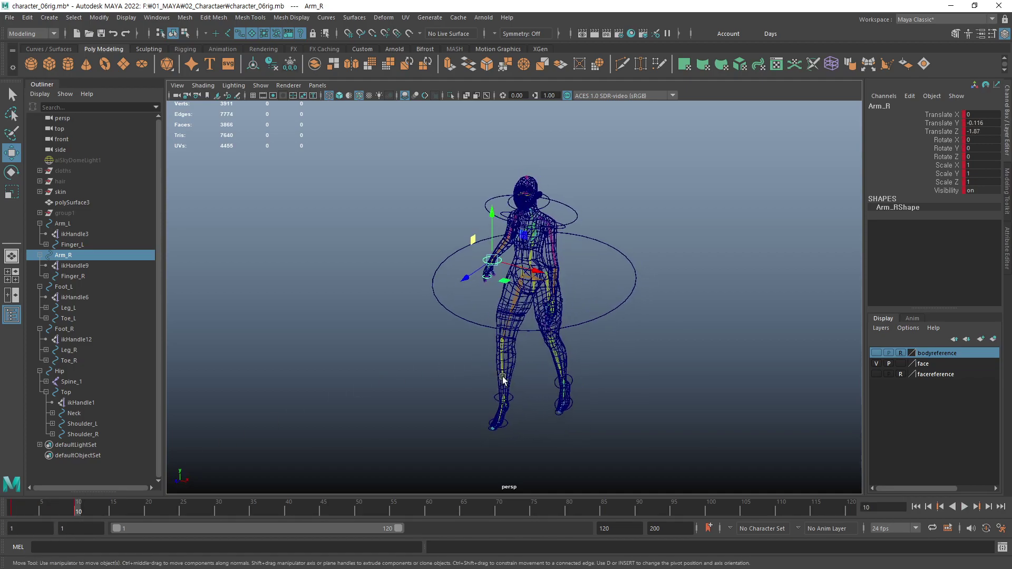
pyautogui.moveTo(543, 369)
pyautogui.keyDown('alt'); pyautogui.mouseDown(button='right')
pyautogui.moveTo(638, 380)
pyautogui.moveTo(595, 363)
pyautogui.mouseUp(button='right'); pyautogui.keyUp('alt')
pyautogui.moveTo(596, 364)
pyautogui.keyDown('alt'); pyautogui.mouseDown()
pyautogui.moveTo(600, 372)
pyautogui.moveTo(565, 375)
pyautogui.moveTo(623, 354)
pyautogui.mouseUp(); pyautogui.keyUp('alt')
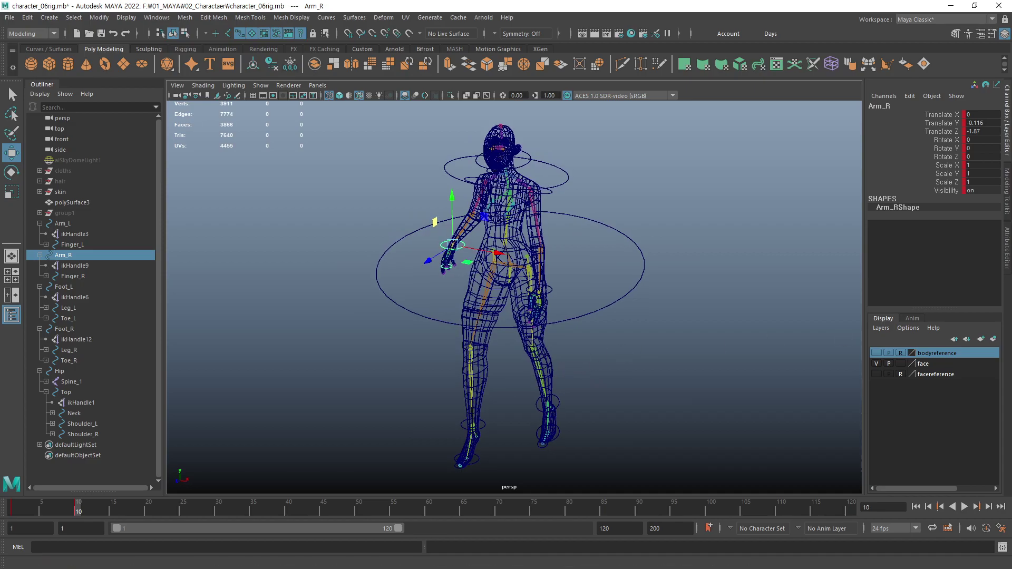
# - Frame the hands and test-move the right arm control, then undo the move
pyautogui.press('Left')
pyautogui.press('f')
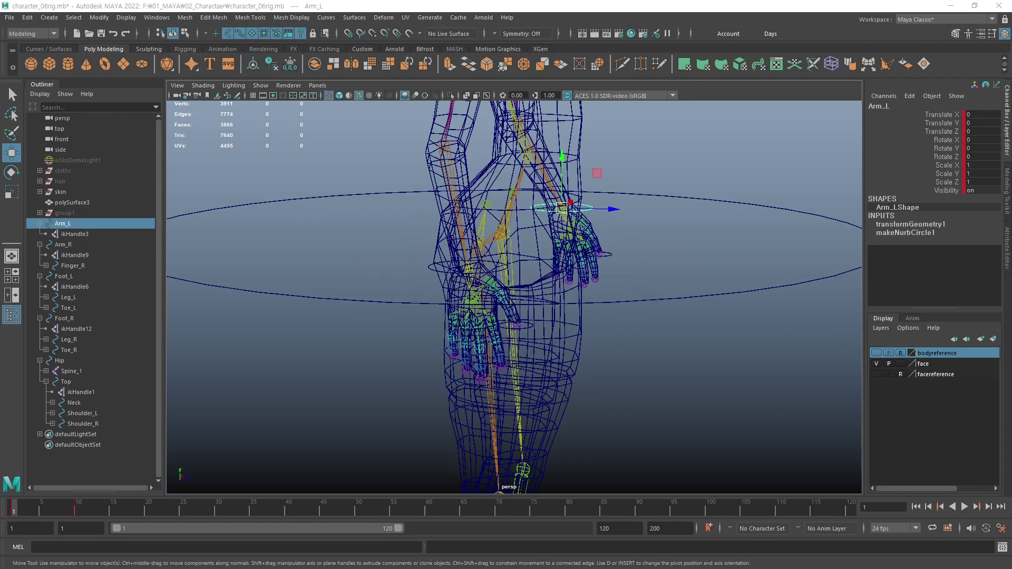
pyautogui.press('Right')
pyautogui.keyDown('alt'); pyautogui.moveTo(430, 272); pyautogui.dragTo(584, 324); pyautogui.keyUp('alt')
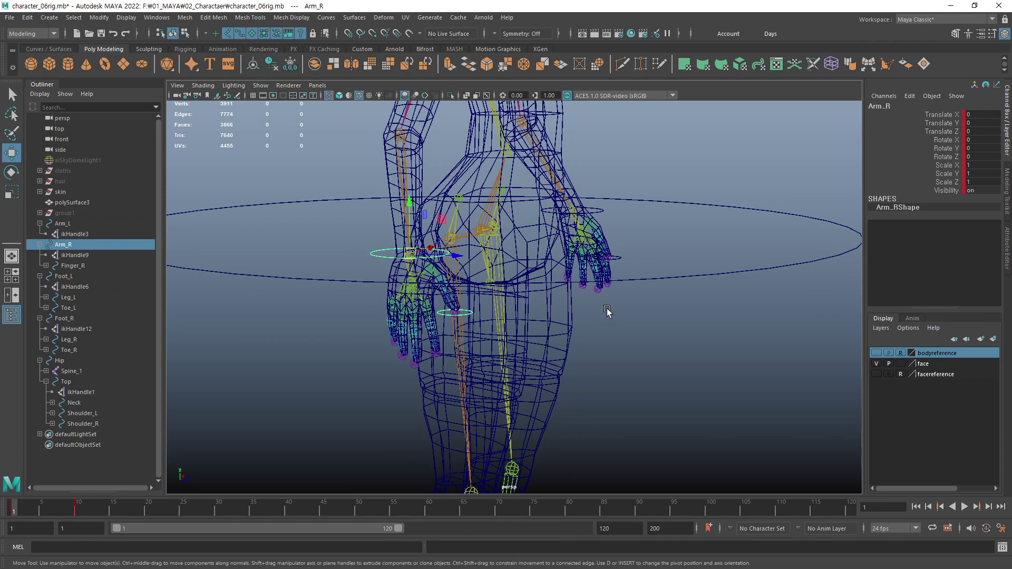
pyautogui.moveTo(584, 323); pyautogui.dragTo(469, 249, button='middle')
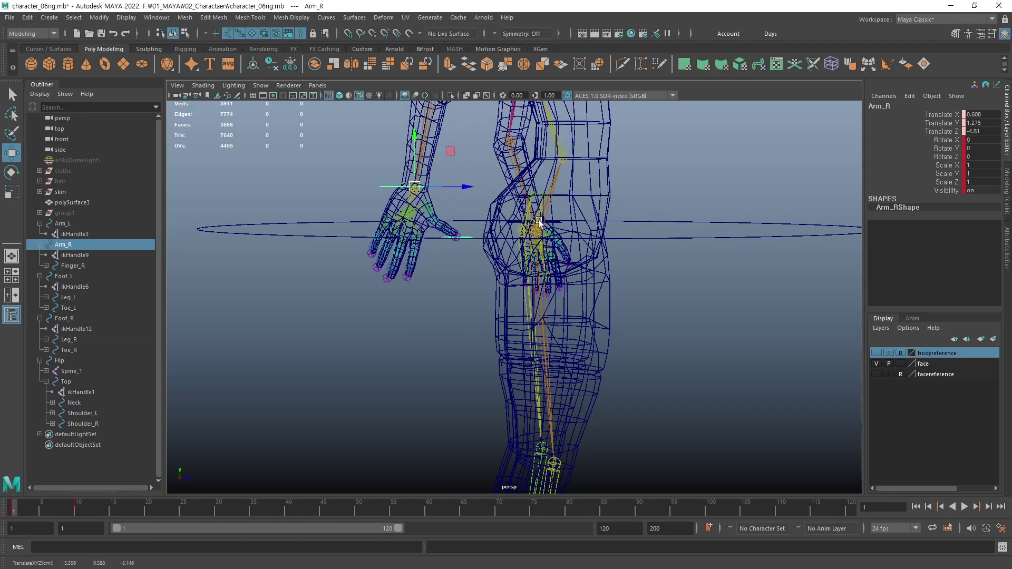
pyautogui.hotkey('ctrl', 'z')
pyautogui.hotkey('ctrl', 'z')
# - Inspect the right finger control and hand joint, then reselect the right arm control
pyautogui.scroll(5, 546, 271)
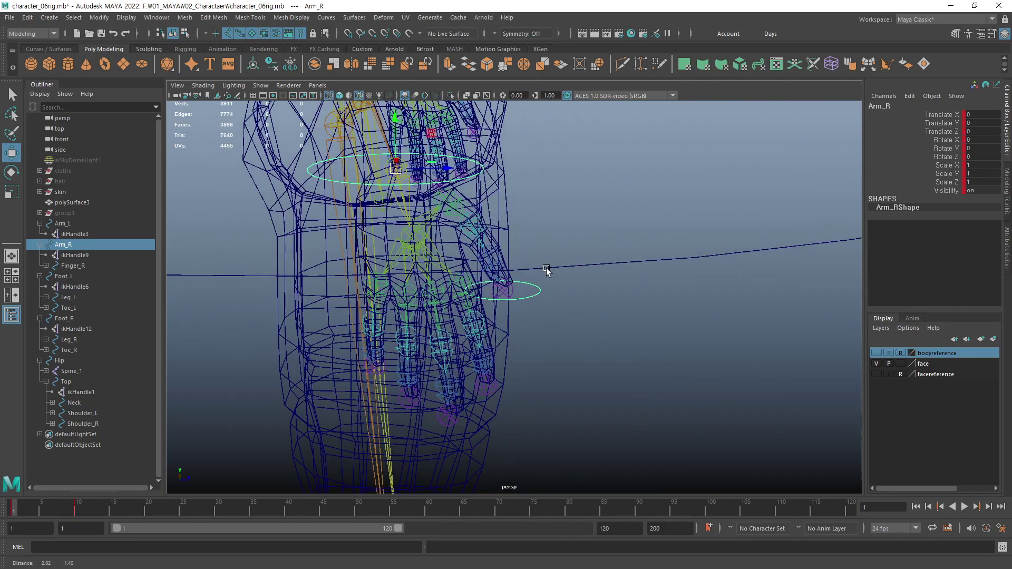
pyautogui.moveTo(546, 271)
pyautogui.keyDown('alt'); pyautogui.mouseDown()
pyautogui.moveTo(615, 311)
pyautogui.moveTo(606, 334)
pyautogui.mouseUp(); pyautogui.keyUp('alt')
pyautogui.click(734, 343)
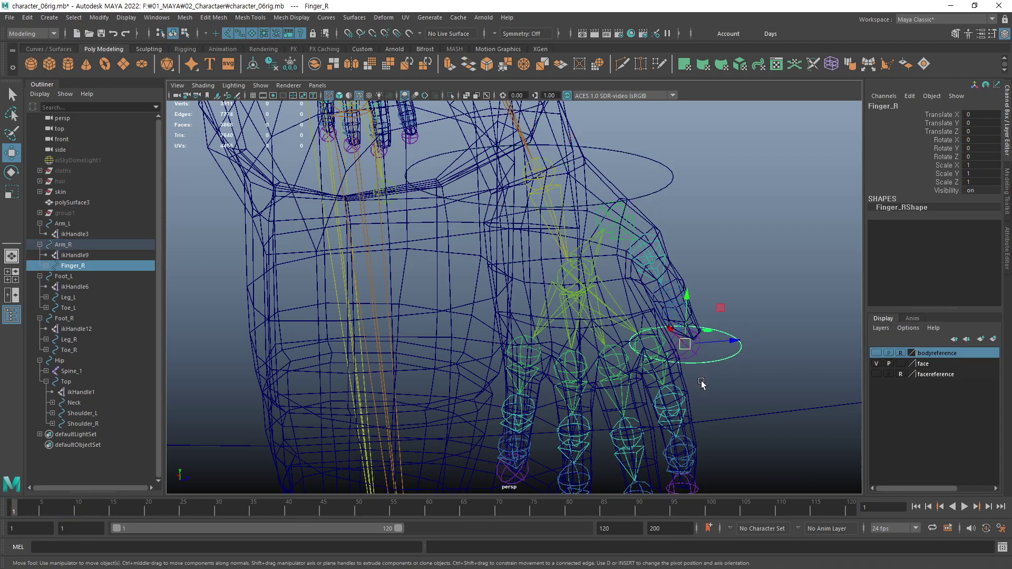
pyautogui.click(575, 278)
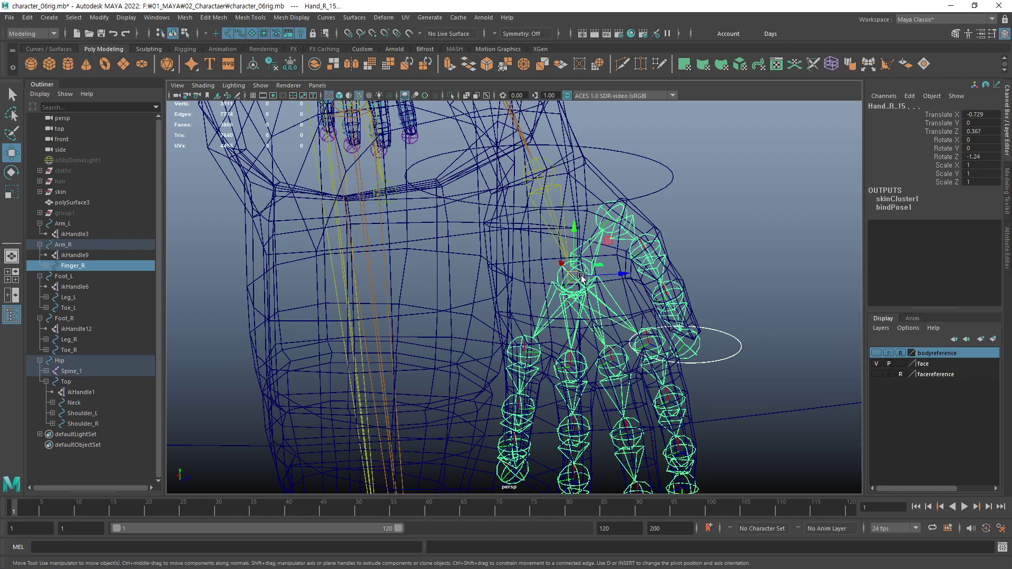
pyautogui.click(695, 282)
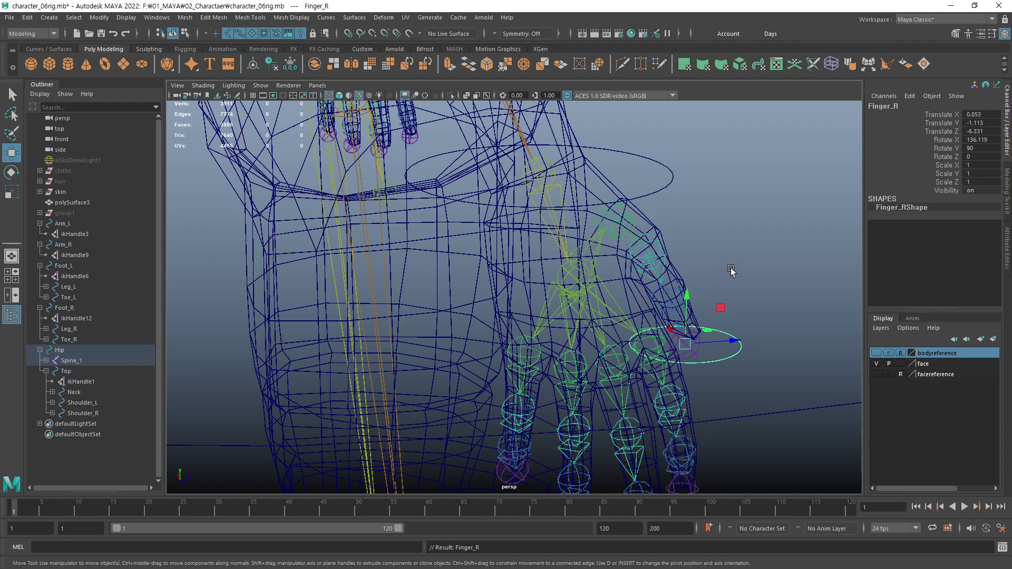
pyautogui.click(677, 179)
# - Show the viewport shaded, undo the trial arm move, and play the walk
pyautogui.scroll(-5, 346, 323)
pyautogui.keyDown('alt'); pyautogui.moveTo(346, 323); pyautogui.dragTo(527, 315); pyautogui.keyUp('alt')
pyautogui.moveTo(553, 311)
pyautogui.mouseDown(button='middle')
pyautogui.moveTo(580, 305)
pyautogui.moveTo(533, 348)
pyautogui.moveTo(562, 332)
pyautogui.moveTo(343, 253)
pyautogui.moveTo(435, 242)
pyautogui.moveTo(486, 287)
pyautogui.moveTo(407, 296)
pyautogui.moveTo(431, 275)
pyautogui.moveTo(469, 271)
pyautogui.moveTo(430, 284)
pyautogui.mouseUp(button='middle')
pyautogui.press('5')
pyautogui.hotkey('ctrl', 'z')
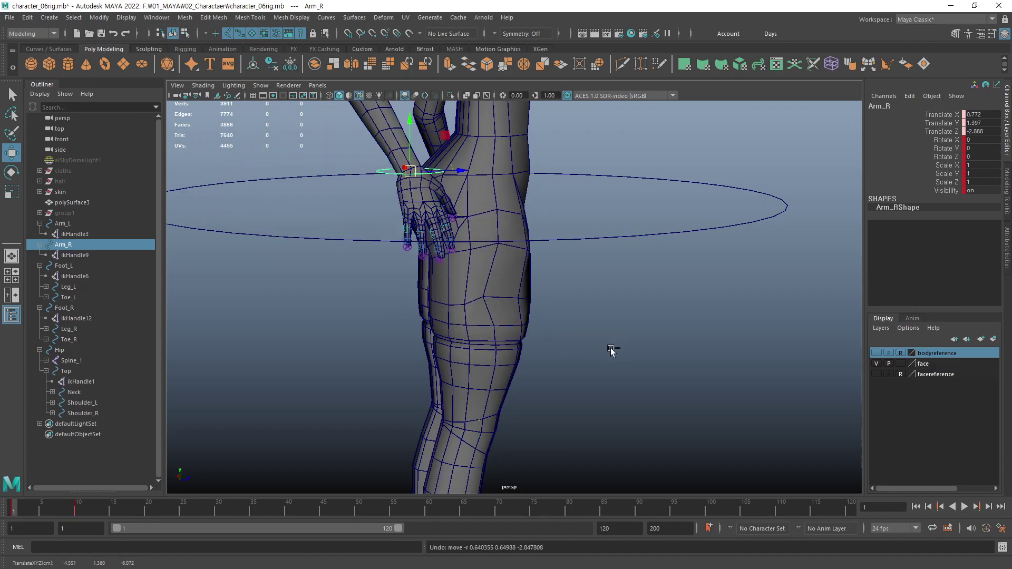
pyautogui.hotkey('alt', 'v')
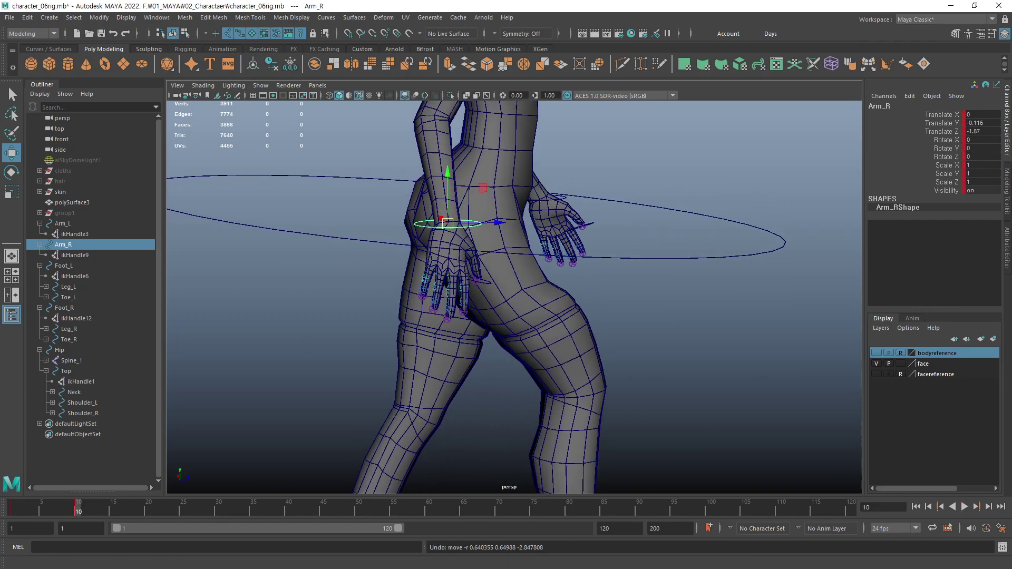
# - Select the character's body mesh and frame it to view the hips and legs
pyautogui.press('w')
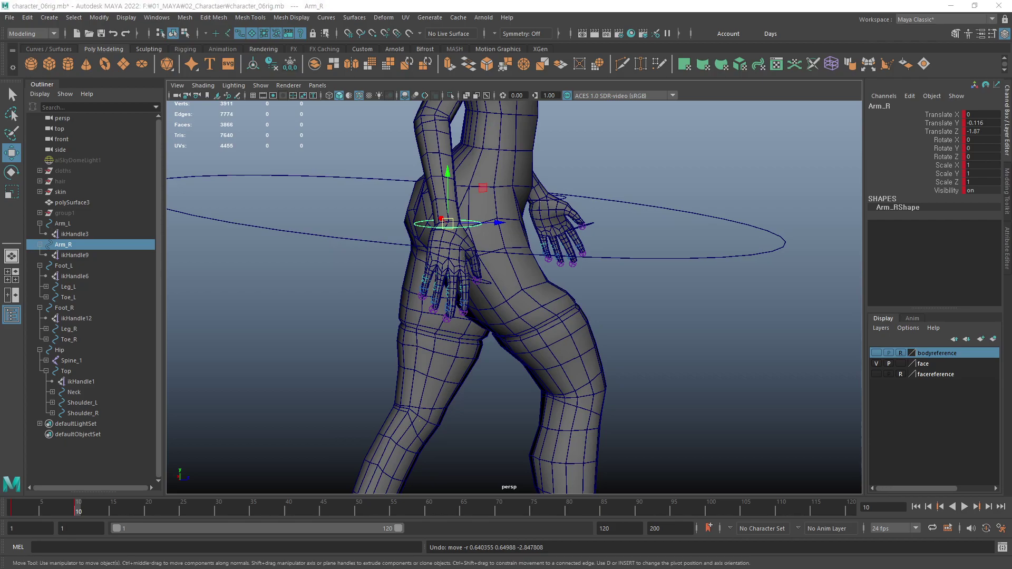
pyautogui.click(593, 329)
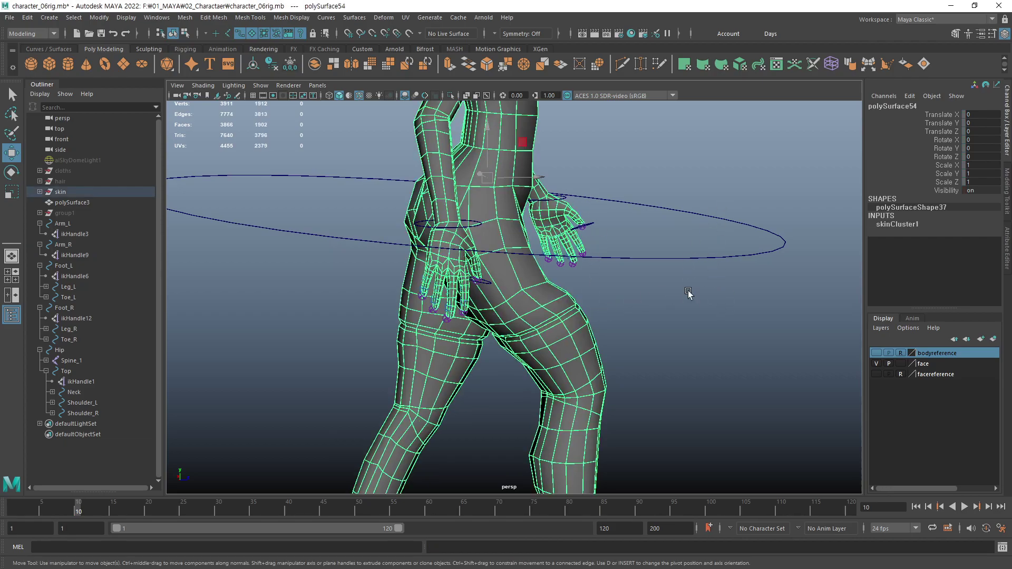
pyautogui.press('f')
pyautogui.moveTo(527, 290)
pyautogui.keyDown('alt'); pyautogui.mouseDown()
pyautogui.moveTo(362, 287)
pyautogui.moveTo(446, 299)
pyautogui.moveTo(415, 300)
pyautogui.moveTo(360, 291)
pyautogui.mouseUp(); pyautogui.keyUp('alt')
pyautogui.moveTo(480, 132)
pyautogui.keyDown('alt'); pyautogui.mouseDown()
pyautogui.moveTo(497, 147)
pyautogui.moveTo(514, 240)
pyautogui.mouseUp(); pyautogui.keyUp('alt')
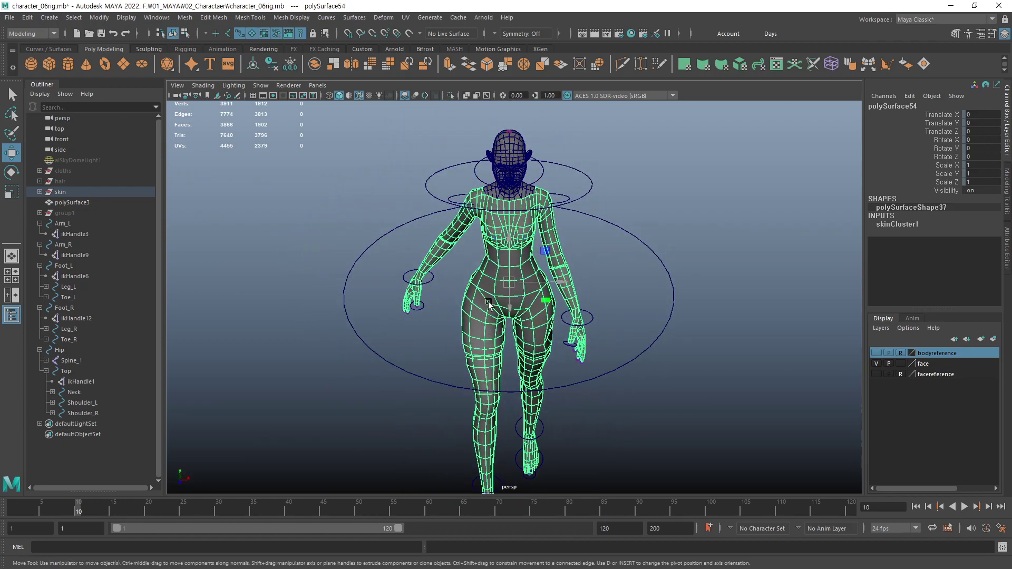
pyautogui.scroll(5, 489, 304)
pyautogui.scroll(-5, 489, 304)
pyautogui.scroll(5, 701, 311)
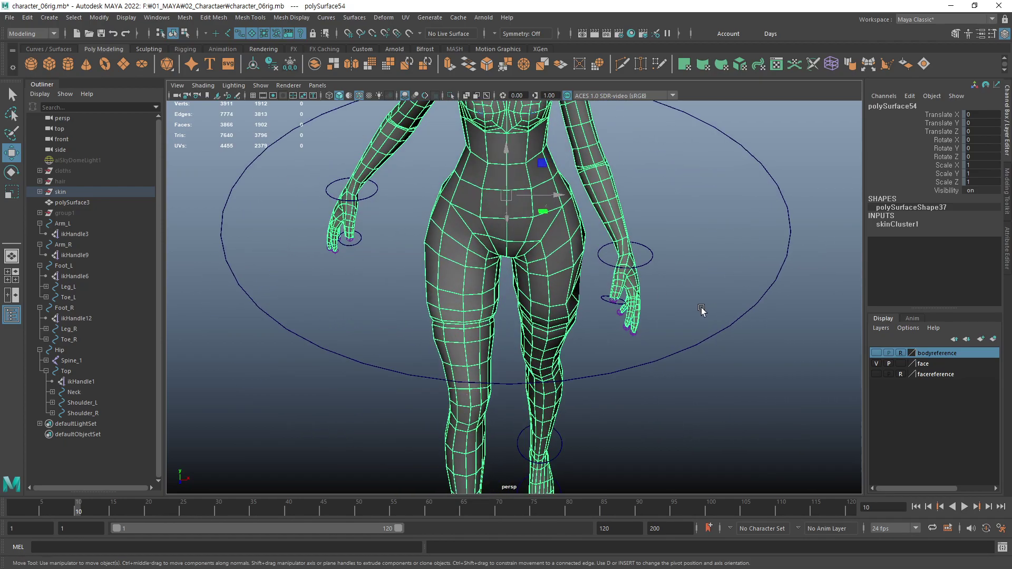
pyautogui.moveTo(701, 311)
pyautogui.keyDown('alt'); pyautogui.mouseDown()
pyautogui.moveTo(629, 279)
pyautogui.moveTo(648, 238)
pyautogui.mouseUp(); pyautogui.keyUp('alt')
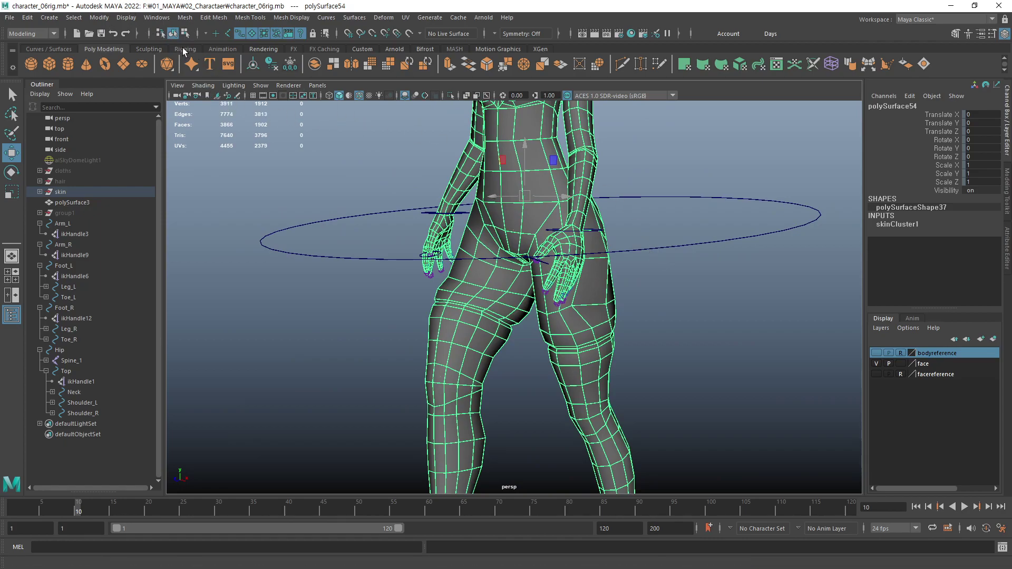
# - Open Paint Skin Weights settings from the Rigging shelf, toggling Use Color Ramp on and off
pyautogui.click(185, 49)
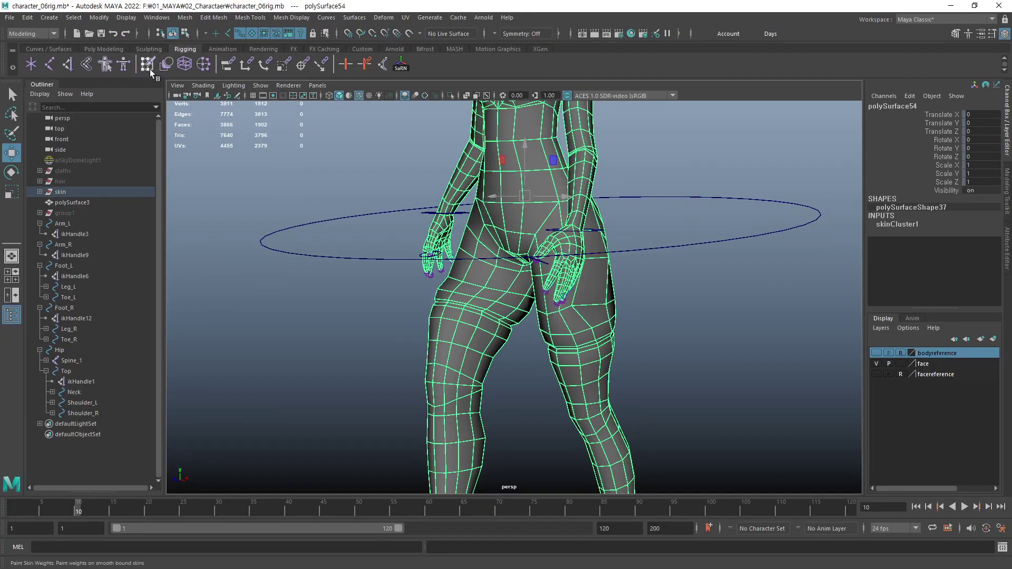
pyautogui.doubleClick(148, 66)
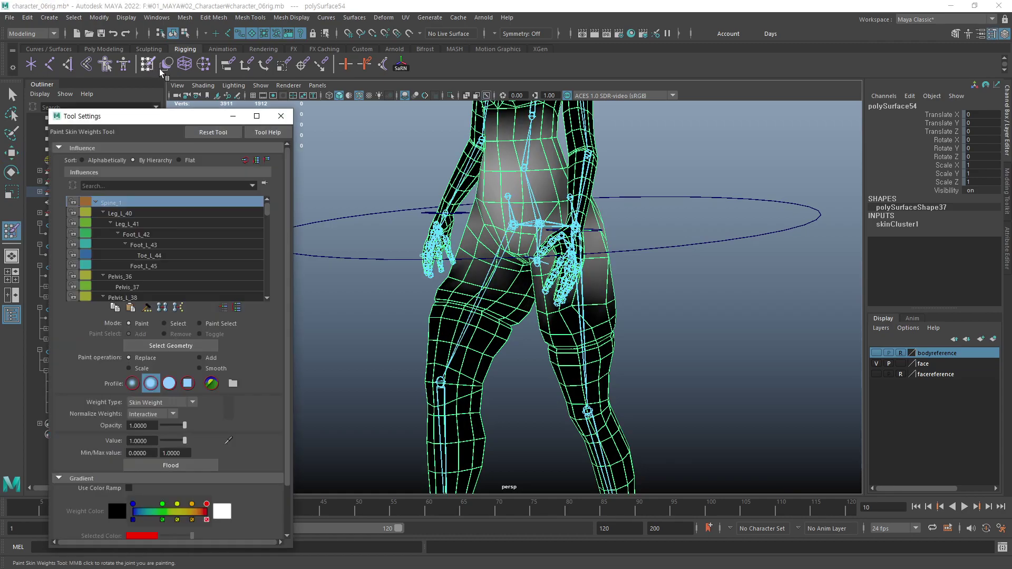
pyautogui.moveTo(169, 117)
pyautogui.mouseDown()
pyautogui.moveTo(150, 120)
pyautogui.moveTo(163, 118)
pyautogui.mouseUp()
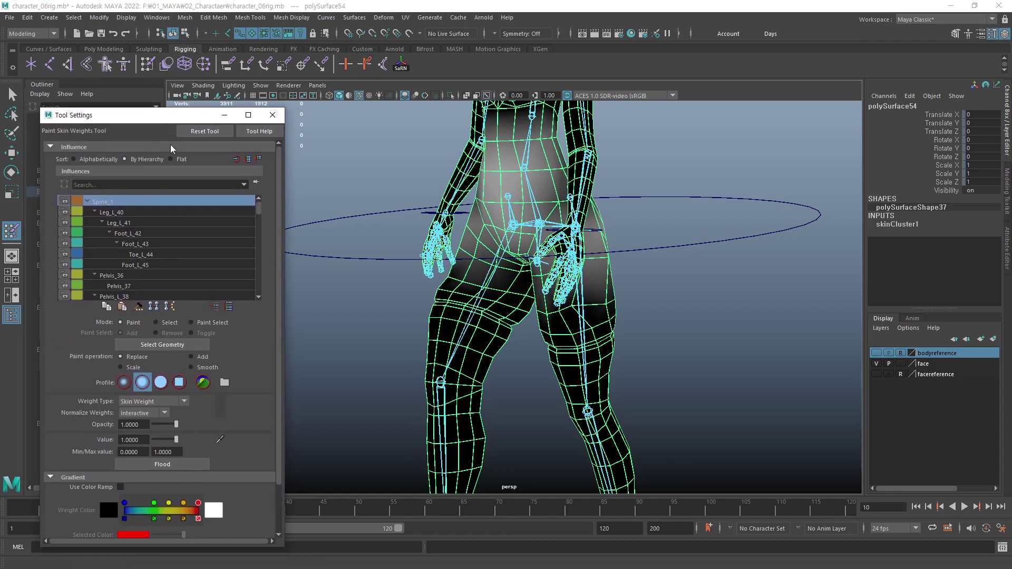
pyautogui.click(120, 486)
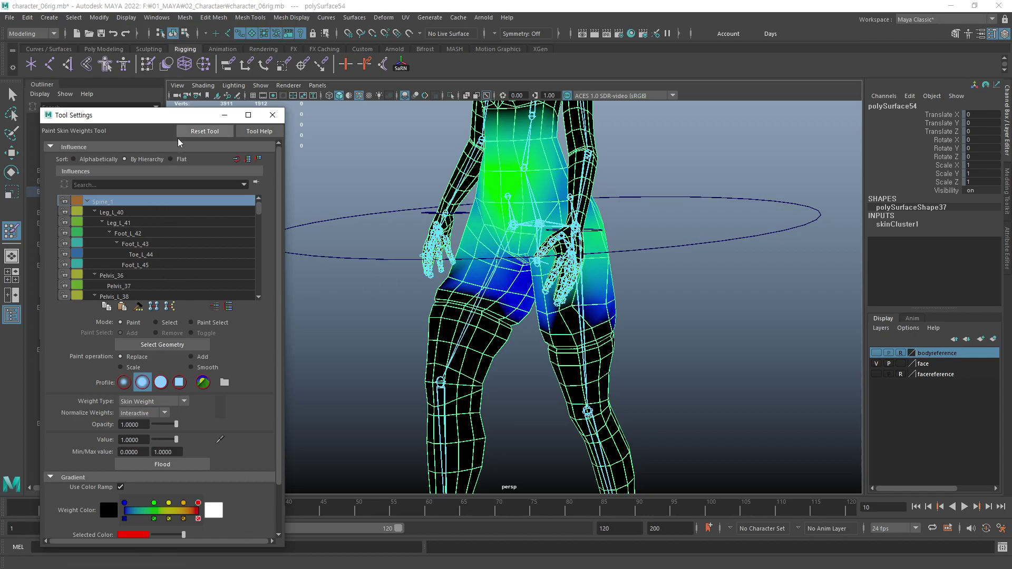
pyautogui.click(121, 487)
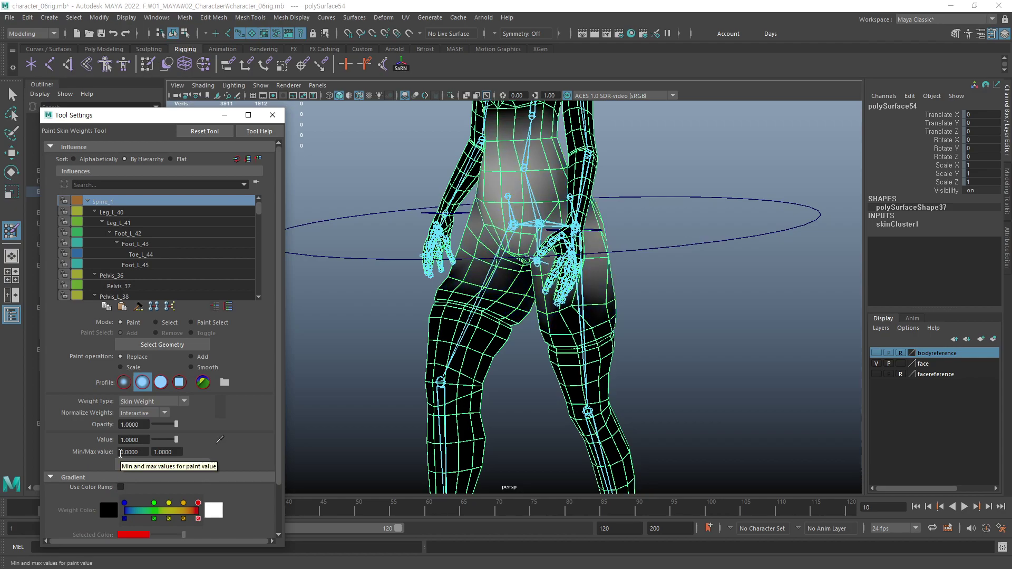
# - Zoom in on the legs and hips and pick Spine_1 as the painted influence
pyautogui.keyDown('alt'); pyautogui.moveTo(527, 327); pyautogui.dragTo(510, 350); pyautogui.keyUp('alt')
pyautogui.keyDown('alt'); pyautogui.moveTo(511, 350); pyautogui.dragTo(621, 332, button='right'); pyautogui.keyUp('alt')
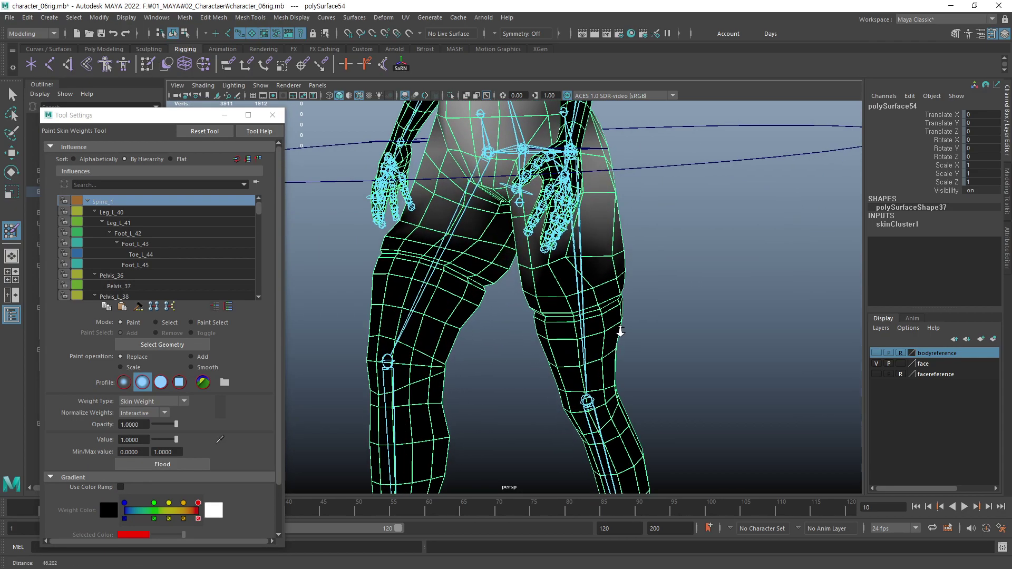
pyautogui.keyDown('alt'); pyautogui.moveTo(620, 332); pyautogui.dragTo(642, 323); pyautogui.keyUp('alt')
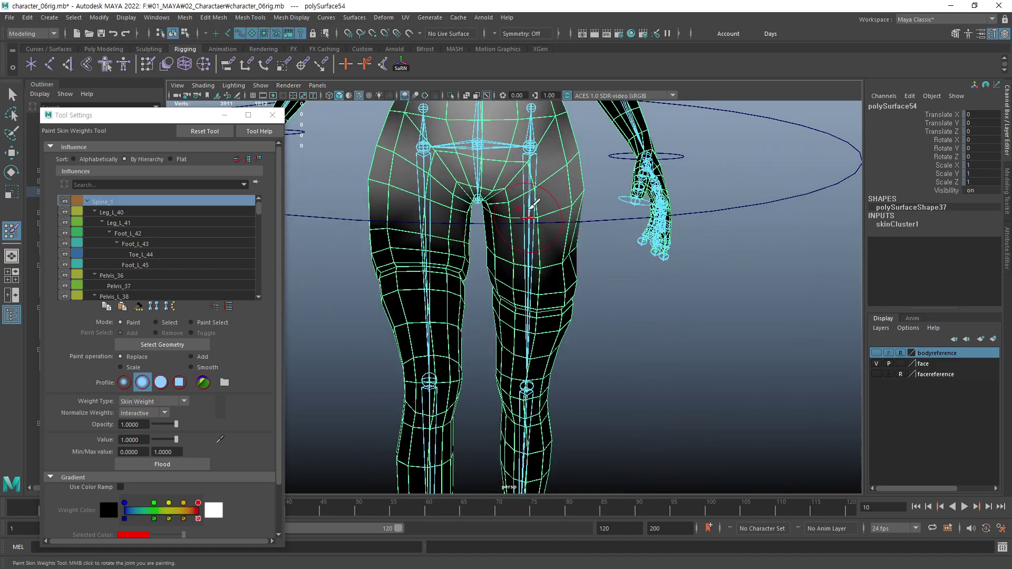
pyautogui.keyDown('alt'); pyautogui.moveTo(530, 208); pyautogui.dragTo(530, 364, button='middle'); pyautogui.keyUp('alt')
pyautogui.click(101, 204)
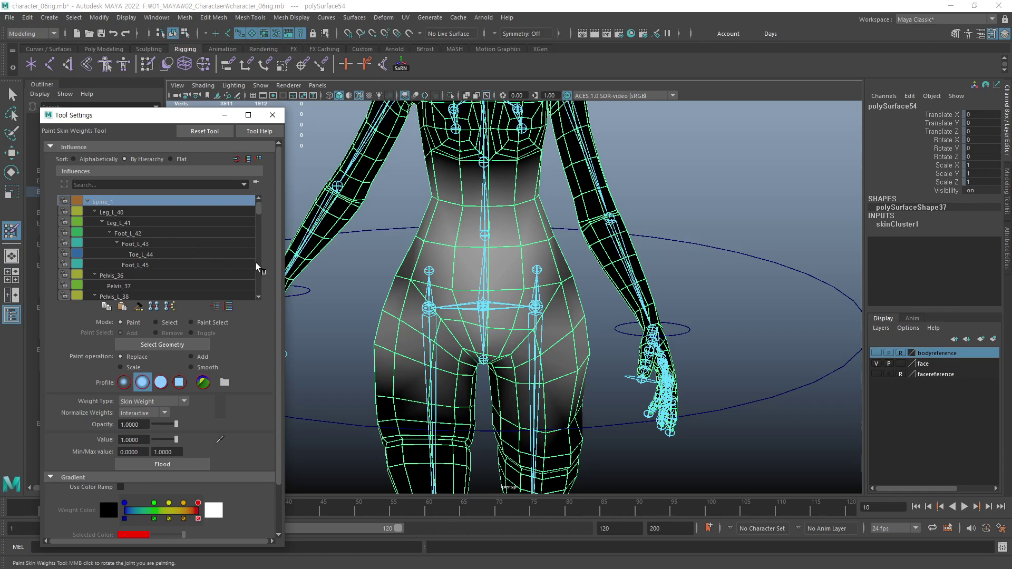
# - Compare Pelvis_36 and Pelvis_37 weights, leaving Pelvis_37 selected while viewing the legs
pyautogui.click(117, 278)
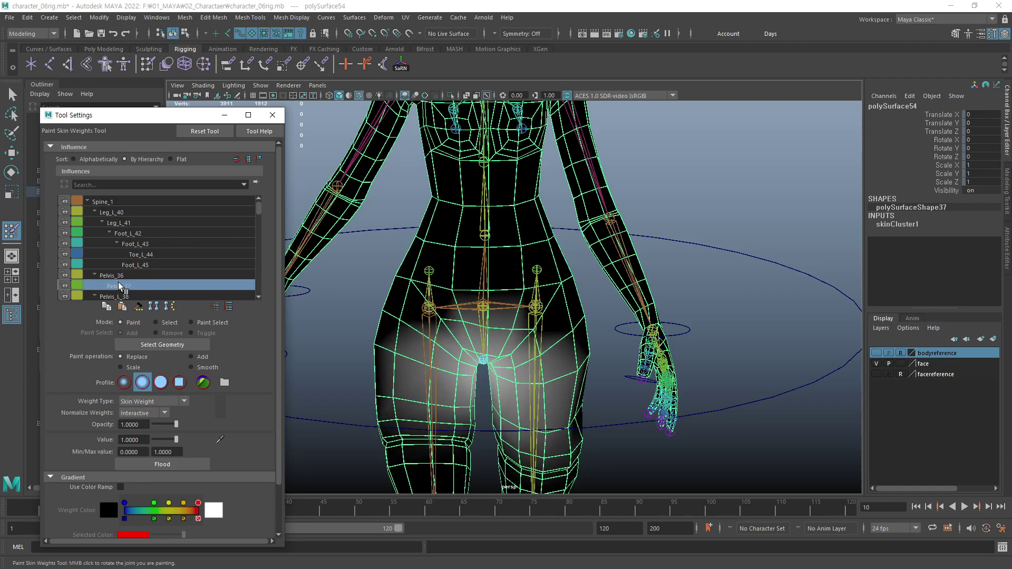
pyautogui.click(116, 277)
pyautogui.click(119, 286)
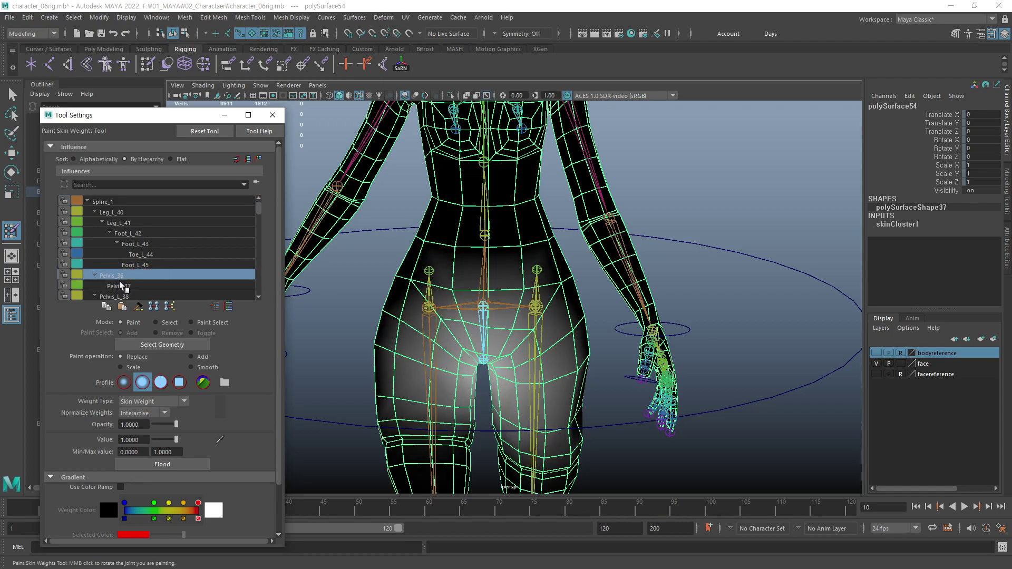
pyautogui.click(119, 284)
pyautogui.click(117, 276)
pyautogui.click(122, 287)
pyautogui.scroll(-5, 322, 330)
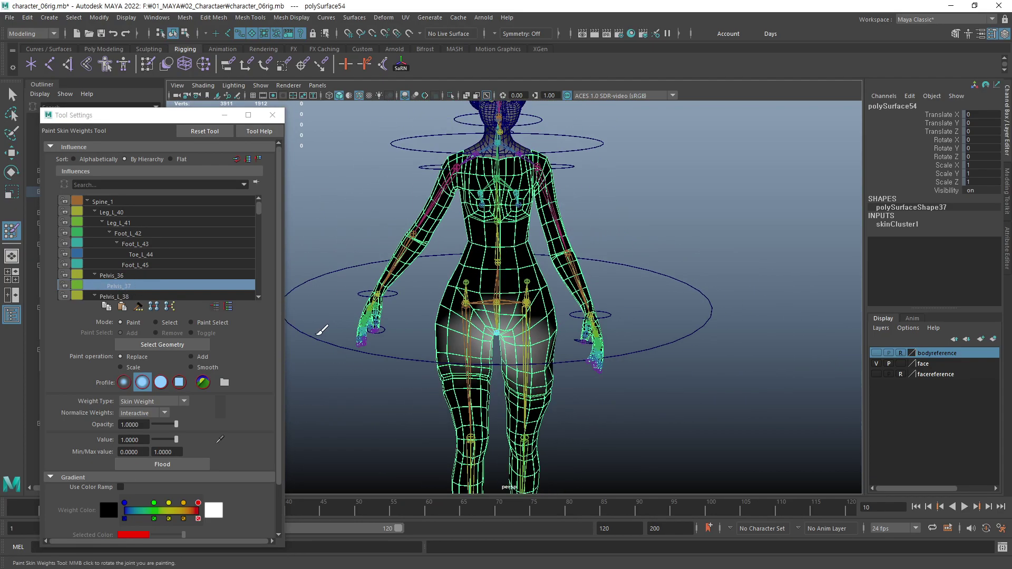
pyautogui.keyDown('alt'); pyautogui.moveTo(322, 331); pyautogui.dragTo(579, 253, button='middle'); pyautogui.keyUp('alt')
pyautogui.scroll(2, 600, 242)
pyautogui.moveTo(600, 242)
pyautogui.keyDown('alt'); pyautogui.mouseDown()
pyautogui.moveTo(448, 228)
pyautogui.moveTo(673, 251)
pyautogui.moveTo(572, 247)
pyautogui.mouseUp(); pyautogui.keyUp('alt')
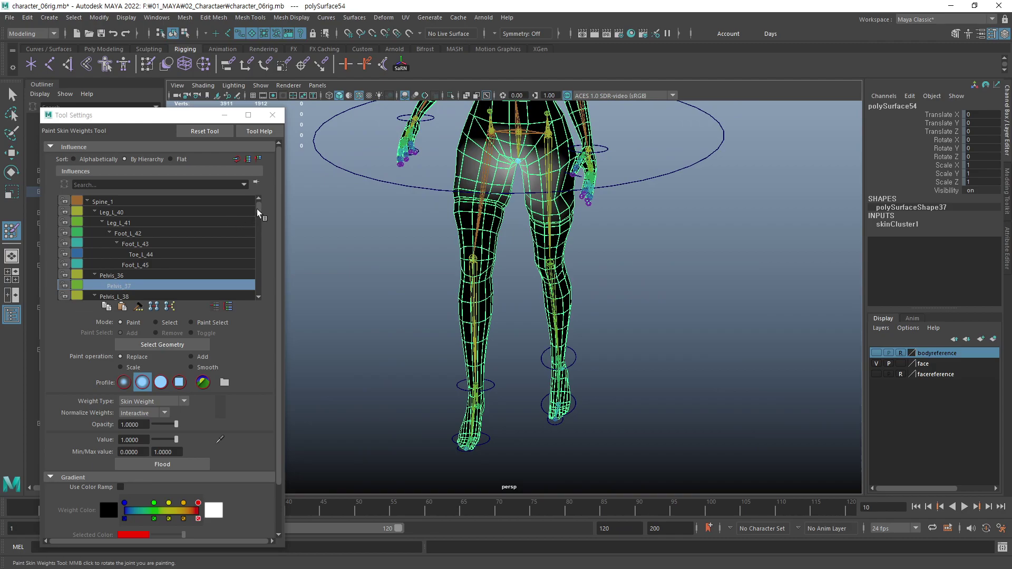
pyautogui.moveTo(258, 212)
pyautogui.mouseDown()
pyautogui.moveTo(259, 226)
pyautogui.moveTo(259, 201)
pyautogui.moveTo(258, 210)
pyautogui.mouseUp()
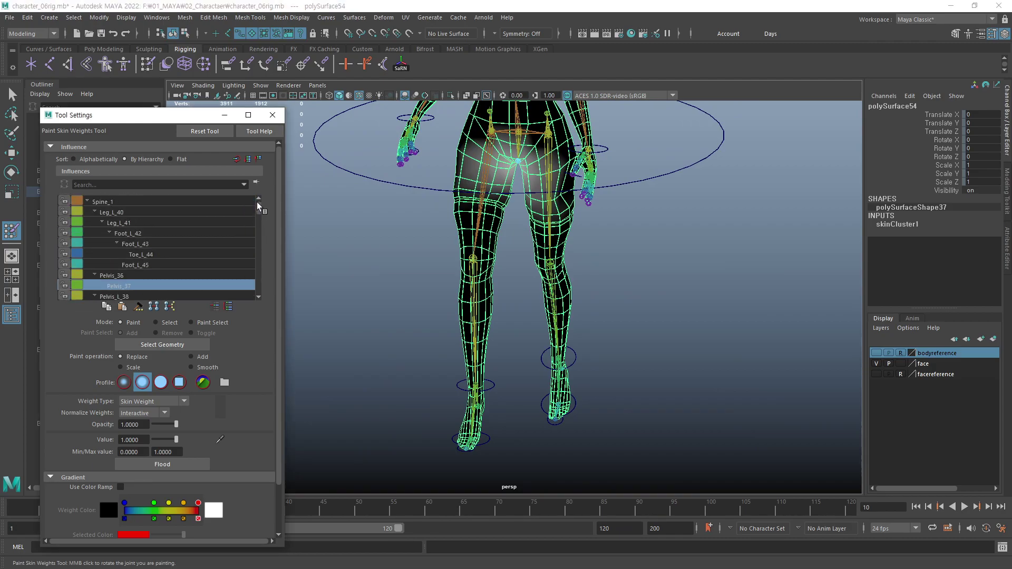
# - Select Leg_L_40 as the influence, view the thigh, and set Paint operation to Add
pyautogui.click(118, 213)
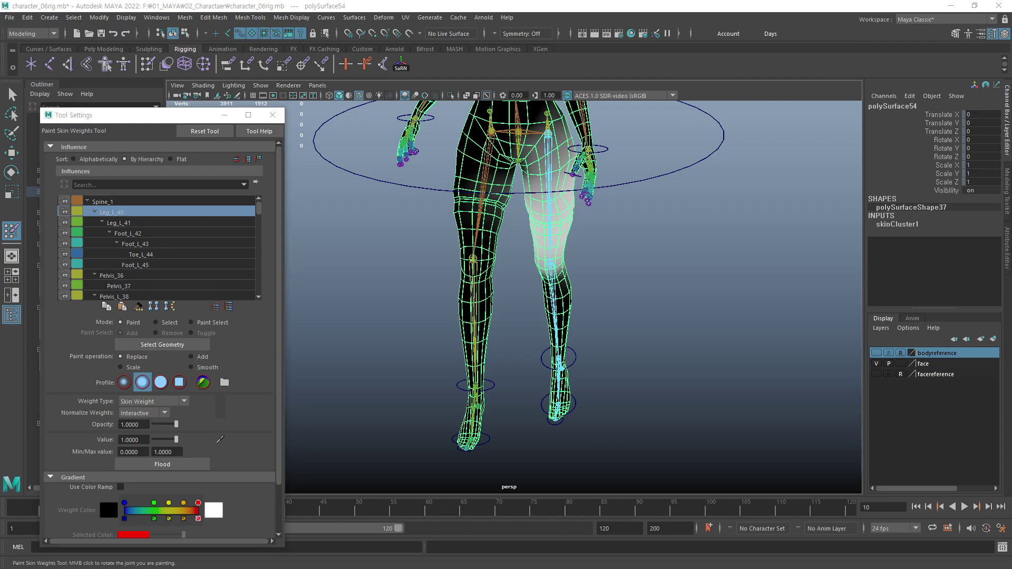
pyautogui.scroll(-4, 528, 179)
pyautogui.scroll(5, 715, 299)
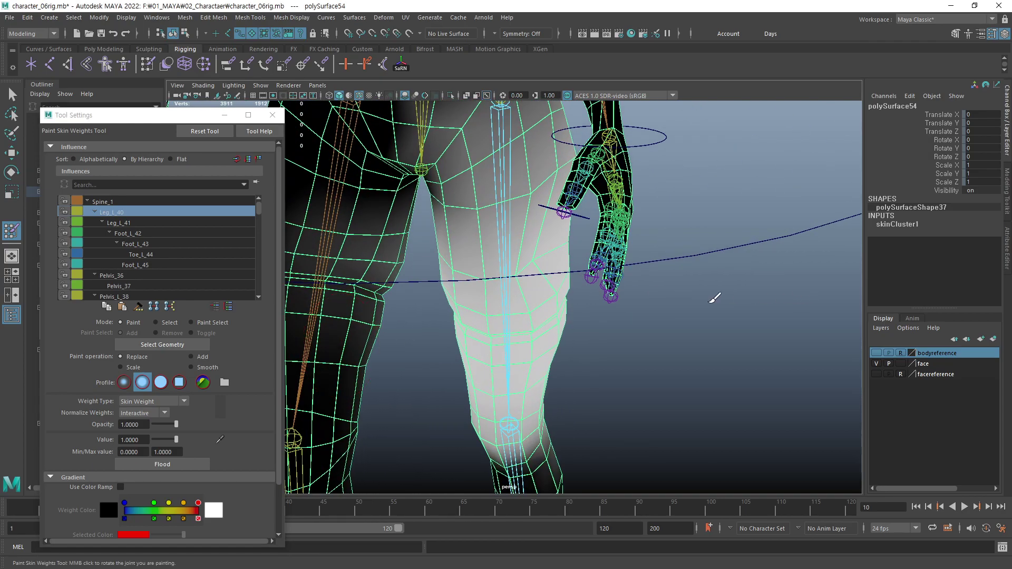
pyautogui.scroll(3, 621, 312)
pyautogui.scroll(-1, 621, 312)
pyautogui.scroll(-2, 502, 271)
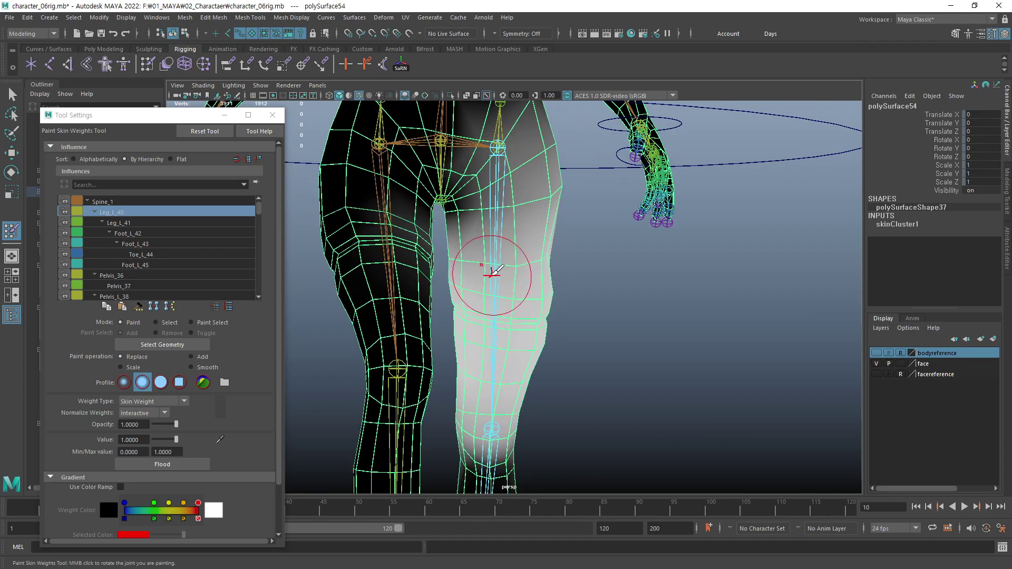
pyautogui.scroll(4, 486, 271)
pyautogui.moveTo(591, 286)
pyautogui.keyDown('alt'); pyautogui.mouseDown()
pyautogui.moveTo(519, 271)
pyautogui.moveTo(553, 253)
pyautogui.moveTo(583, 334)
pyautogui.moveTo(491, 316)
pyautogui.moveTo(583, 293)
pyautogui.mouseUp(); pyautogui.keyUp('alt')
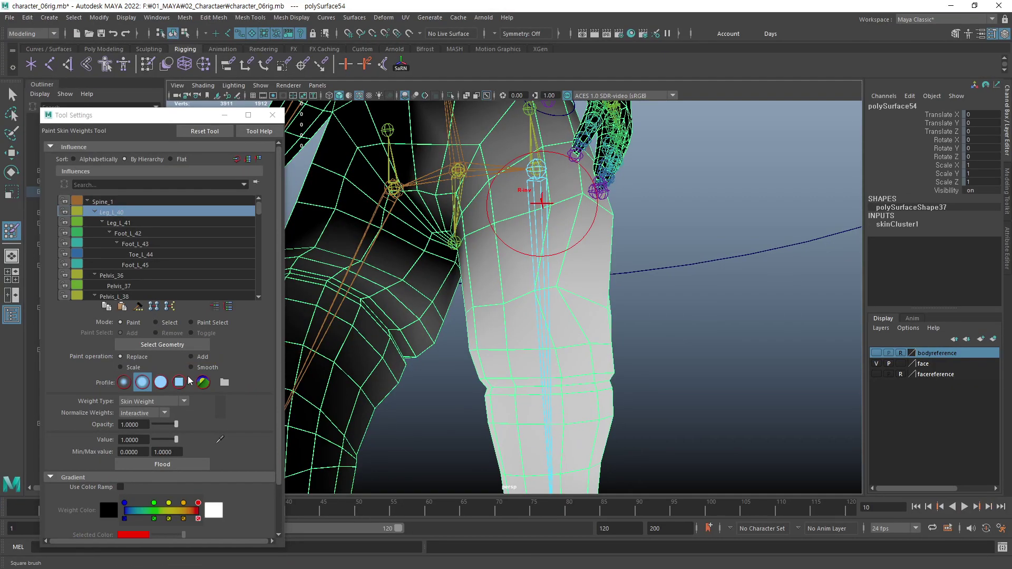
pyautogui.click(192, 359)
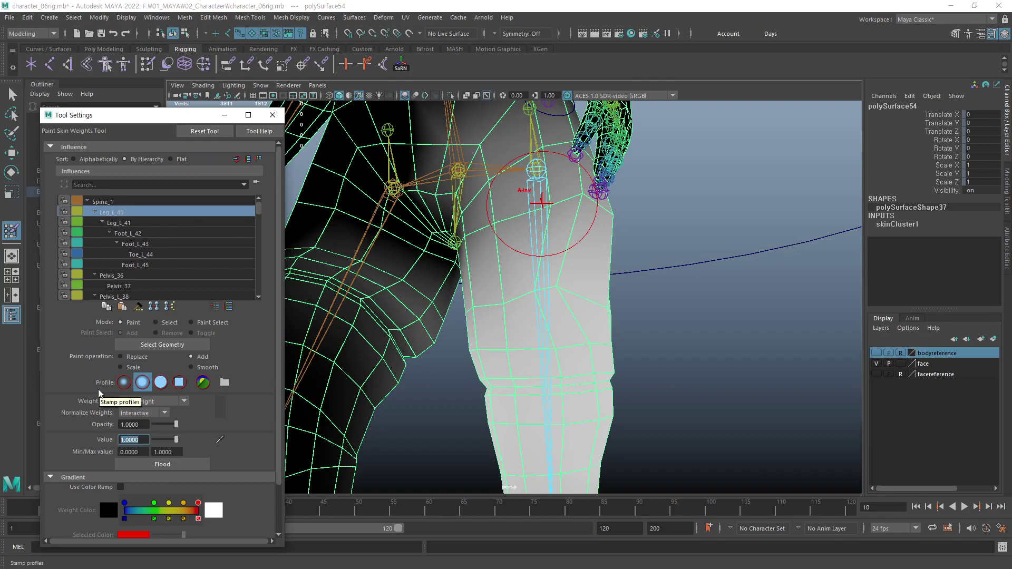
# - Paint Leg_L_40 weight at value 0.1 around the left knee
pyautogui.write('0.1')
pyautogui.press('Return')
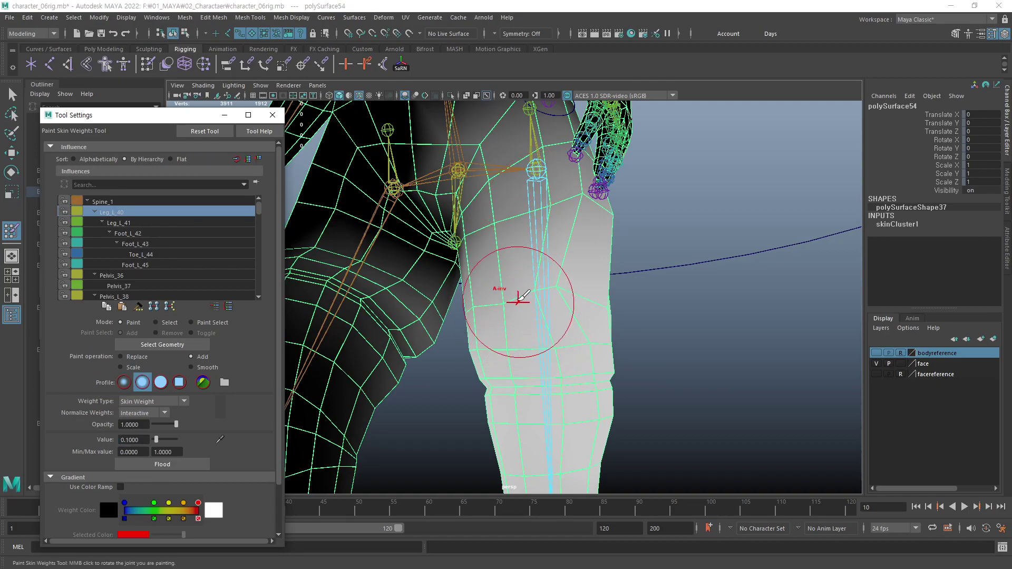
pyautogui.moveTo(567, 312)
pyautogui.mouseDown()
pyautogui.moveTo(588, 306)
pyautogui.moveTo(549, 296)
pyautogui.moveTo(564, 364)
pyautogui.mouseUp()
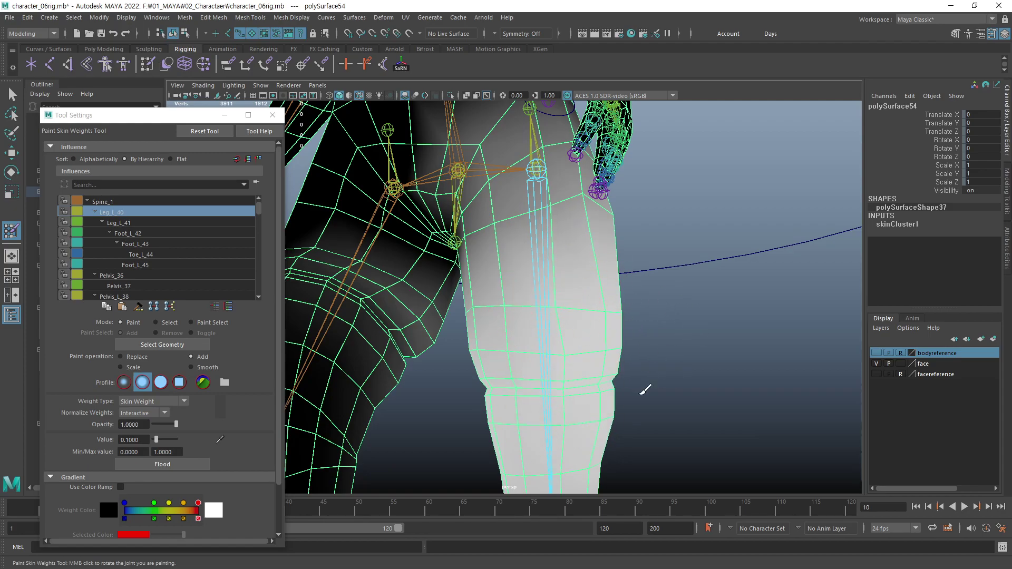
pyautogui.keyDown('alt'); pyautogui.moveTo(584, 301); pyautogui.dragTo(666, 334); pyautogui.keyUp('alt')
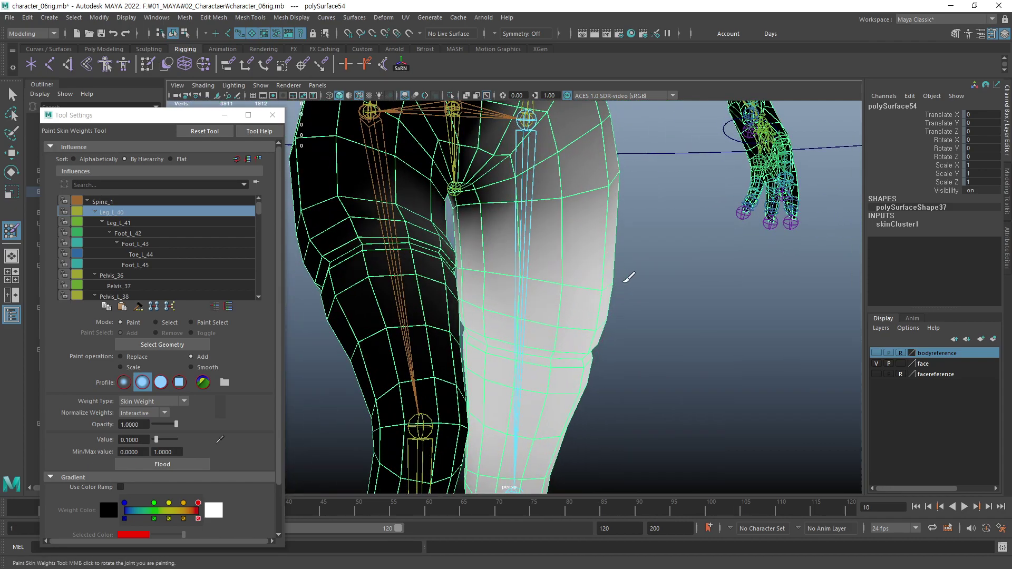
pyautogui.keyDown('alt'); pyautogui.moveTo(508, 289); pyautogui.dragTo(497, 373); pyautogui.keyUp('alt')
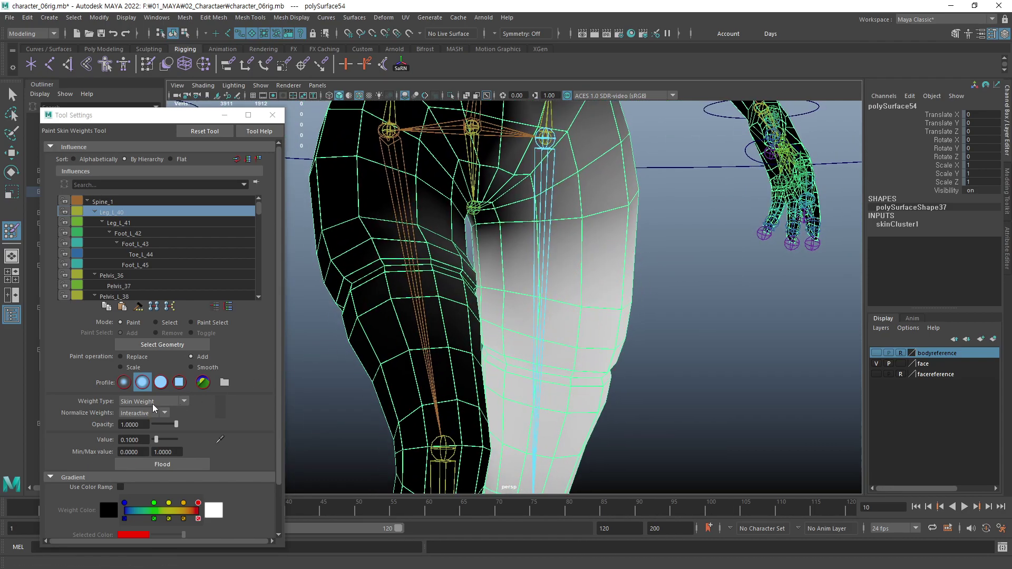
# - Lower the paint value to 0.02 and brush lightly onto the inner thigh
pyautogui.click(142, 438)
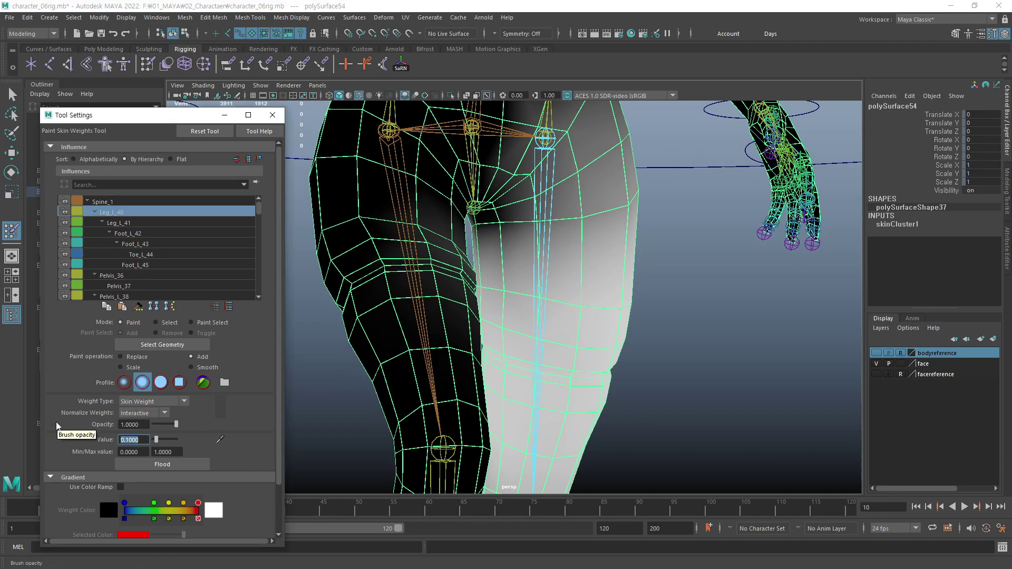
pyautogui.write('0.01')
pyautogui.write('0.02')
pyautogui.press('Return')
pyautogui.keyDown('alt'); pyautogui.moveTo(542, 328); pyautogui.dragTo(560, 327, button='middle'); pyautogui.keyUp('alt')
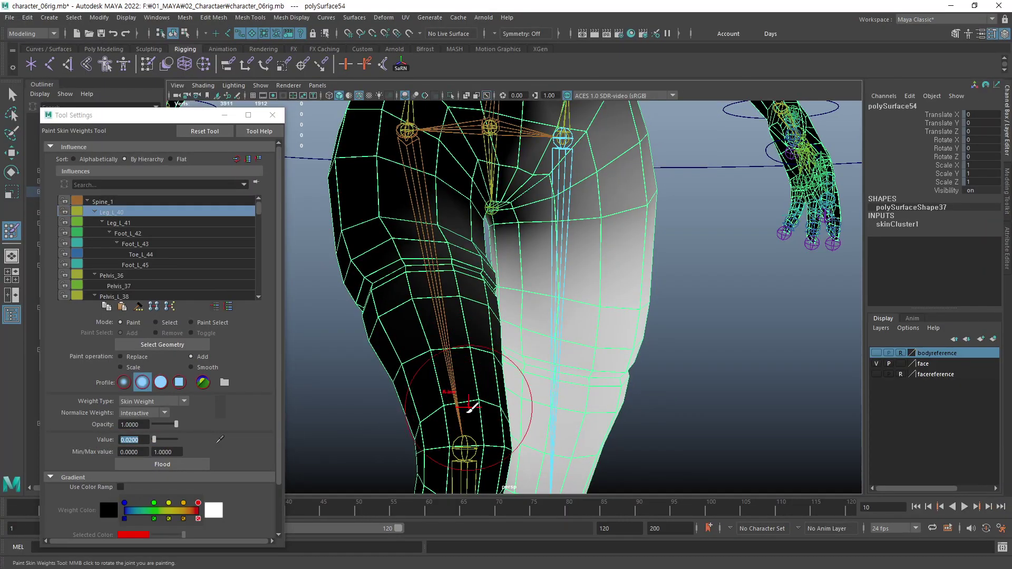
pyautogui.keyDown('alt'); pyautogui.moveTo(463, 407); pyautogui.dragTo(546, 378); pyautogui.keyUp('alt')
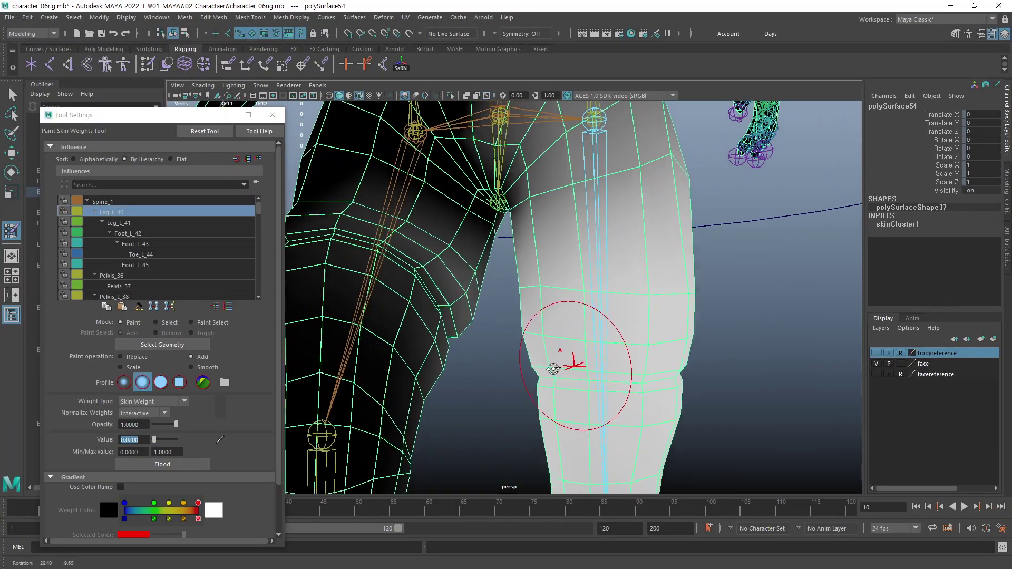
pyautogui.scroll(3, 667, 282)
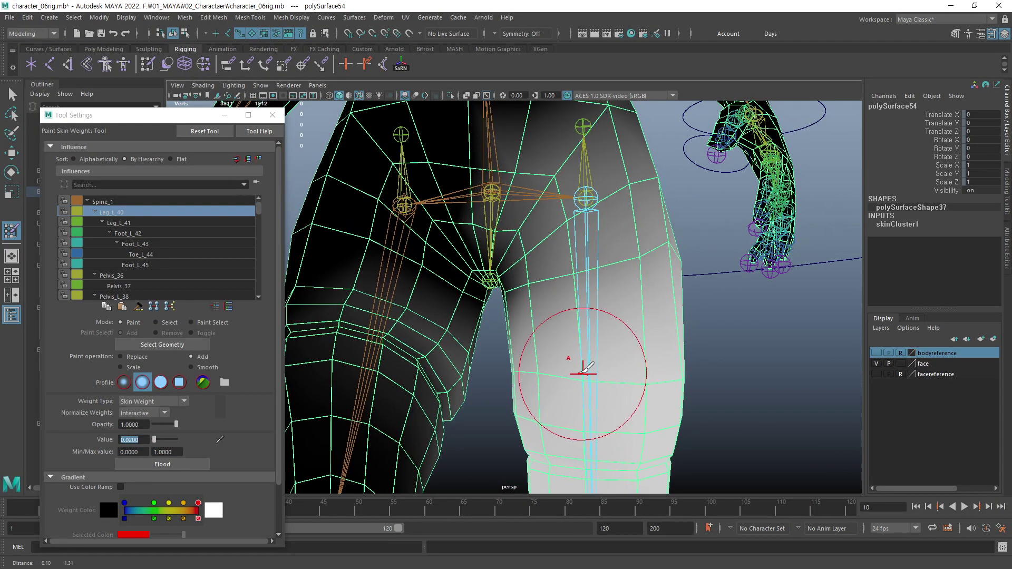
pyautogui.scroll(3, 576, 362)
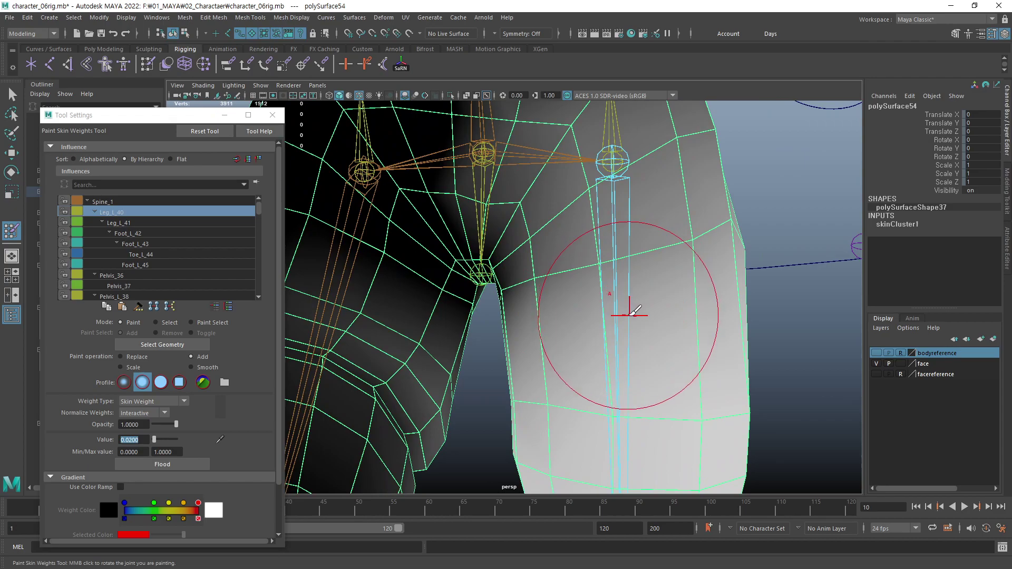
pyautogui.scroll(-3, 638, 306)
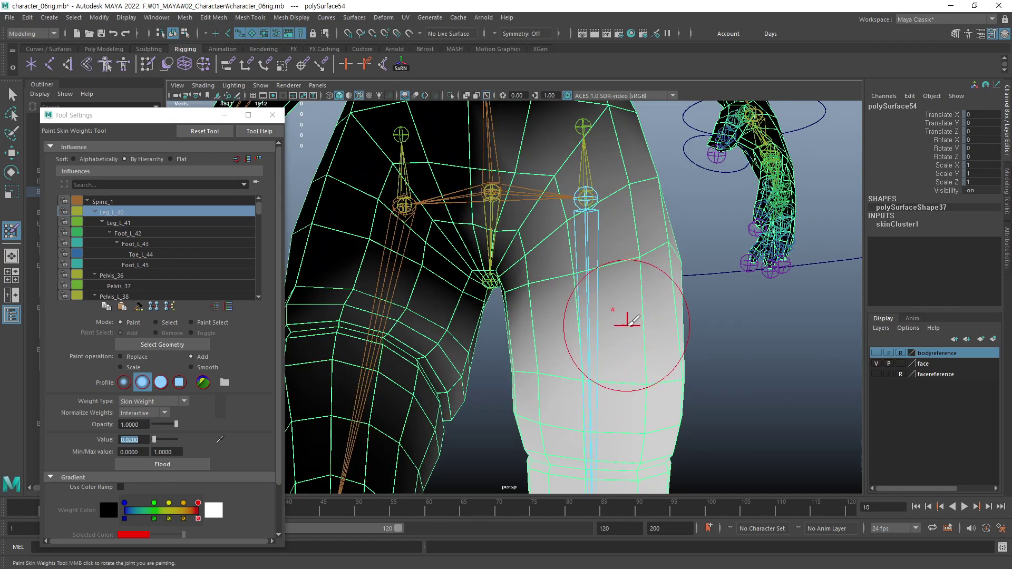
# - Shrink the paint brush for finer strokes near the crotch
pyautogui.moveTo(637, 324); pyautogui.dragTo(618, 323)
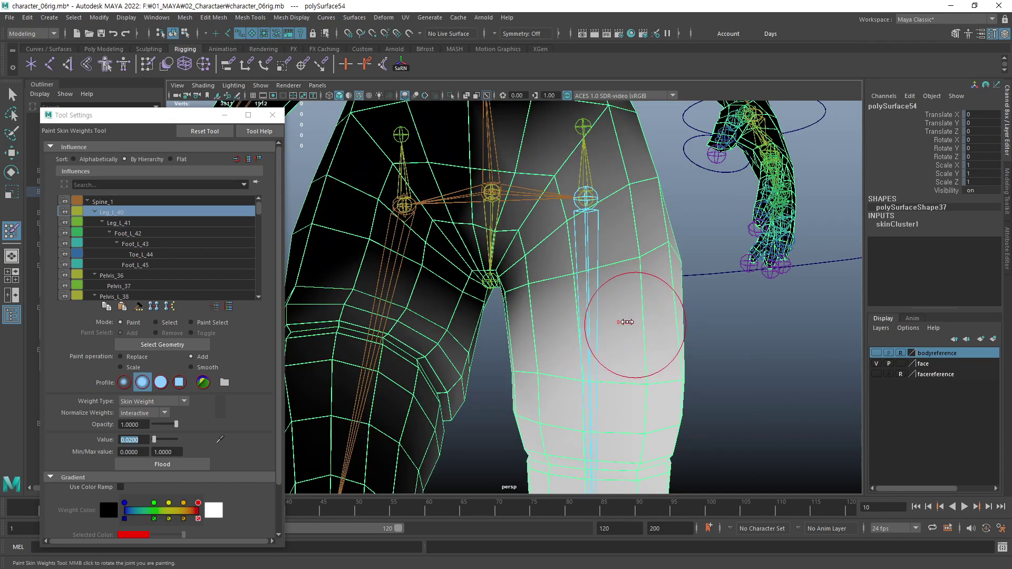
pyautogui.scroll(2, 567, 340)
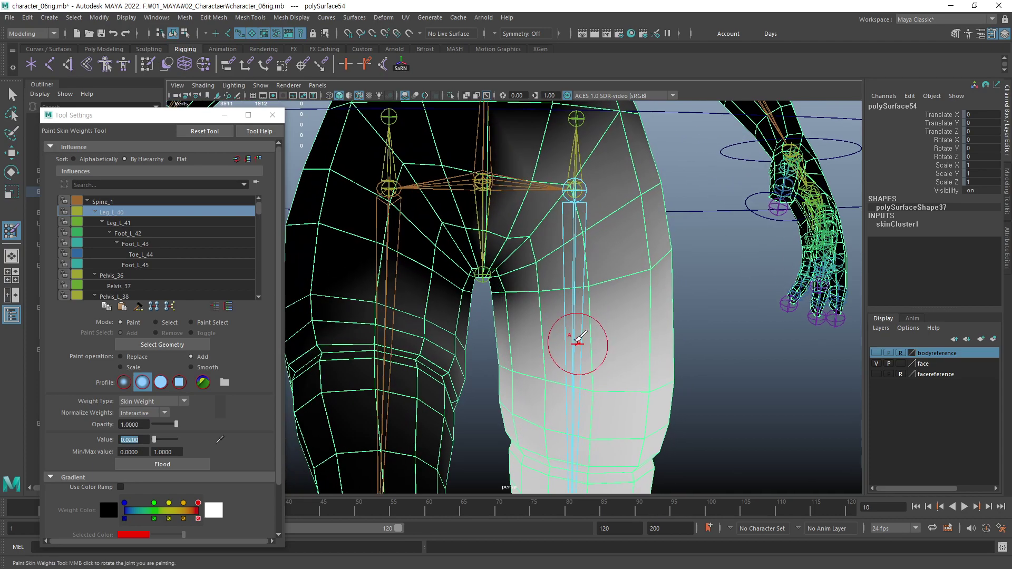
pyautogui.scroll(5, 516, 315)
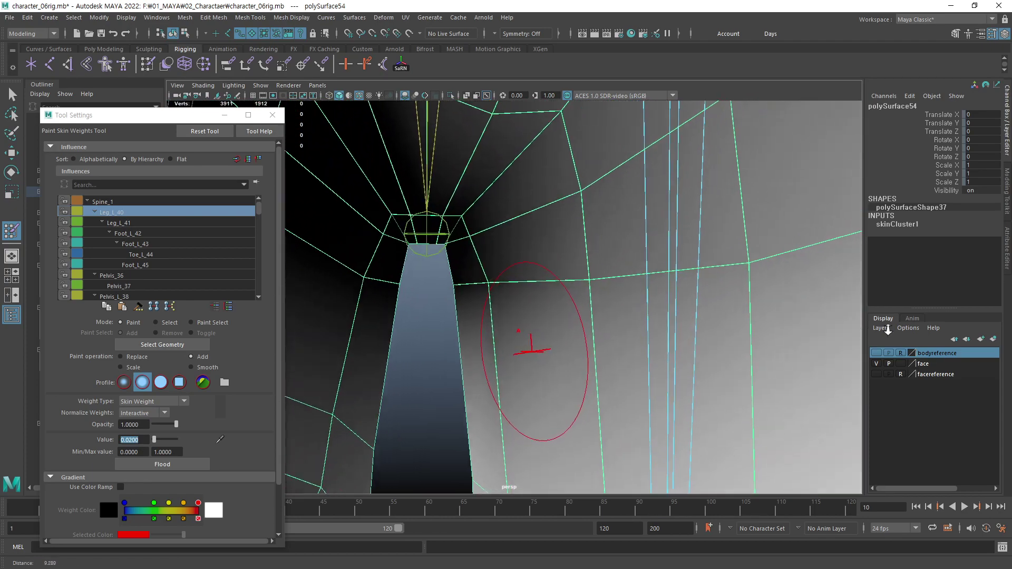
pyautogui.moveTo(504, 300); pyautogui.dragTo(490, 308)
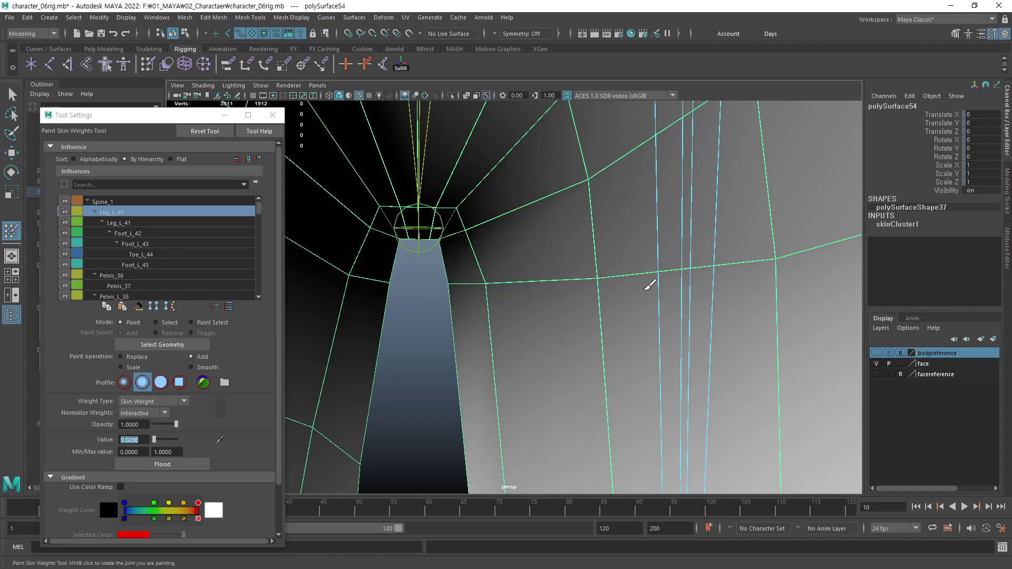
pyautogui.scroll(-3, 678, 293)
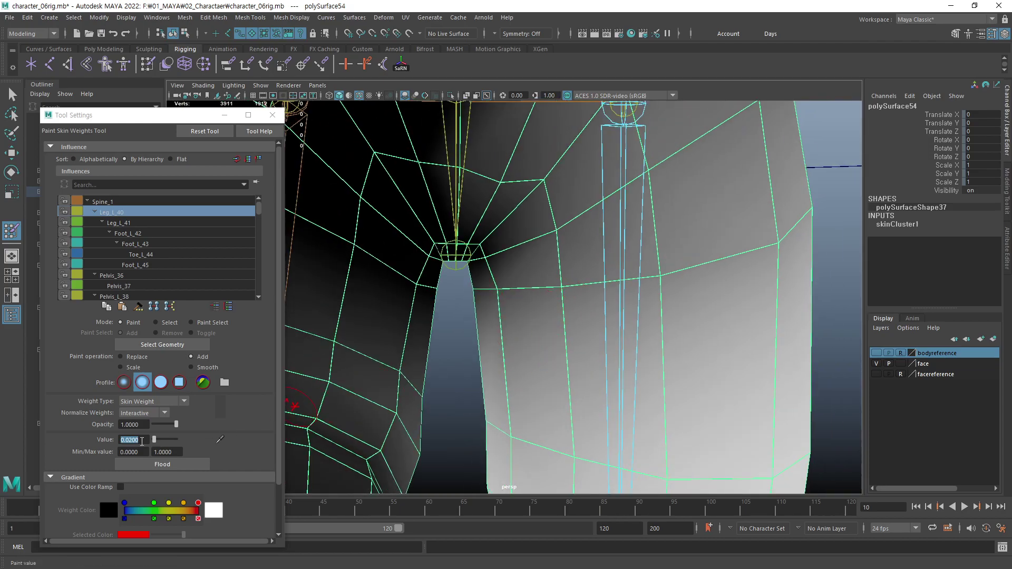
# - Set the paint value to 0.1 and add more Leg_L_40 weight across the thigh
pyautogui.write('0.1')
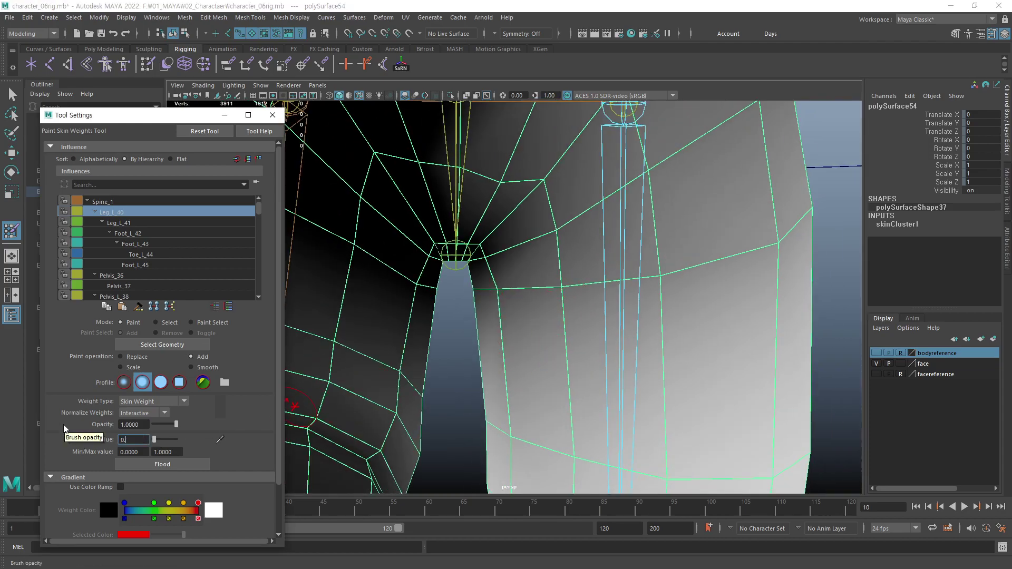
pyautogui.press('Return')
pyautogui.moveTo(589, 261)
pyautogui.keyDown('alt'); pyautogui.mouseDown()
pyautogui.moveTo(457, 346)
pyautogui.moveTo(549, 316)
pyautogui.moveTo(477, 330)
pyautogui.moveTo(402, 324)
pyautogui.mouseUp(); pyautogui.keyUp('alt')
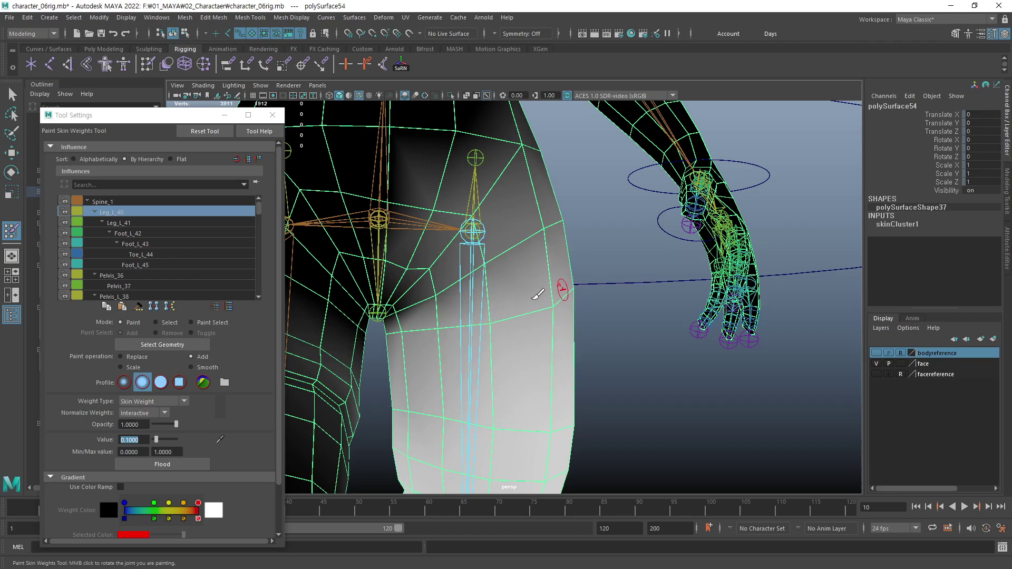
pyautogui.moveTo(599, 291)
pyautogui.keyDown('alt'); pyautogui.mouseDown()
pyautogui.moveTo(524, 339)
pyautogui.moveTo(477, 339)
pyautogui.mouseUp(); pyautogui.keyUp('alt')
pyautogui.moveTo(558, 305); pyautogui.dragTo(478, 320)
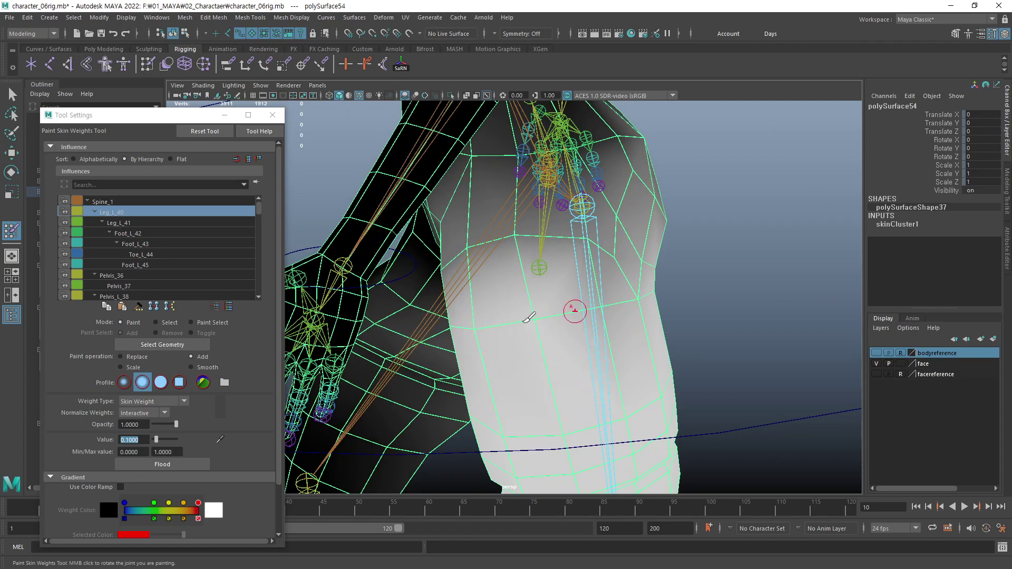
# - Orbit around the left leg and raise the paint value to 1.0
pyautogui.moveTo(589, 317)
pyautogui.keyDown('alt'); pyautogui.mouseDown()
pyautogui.moveTo(515, 379)
pyautogui.moveTo(552, 301)
pyautogui.moveTo(644, 296)
pyautogui.moveTo(483, 236)
pyautogui.mouseUp(); pyautogui.keyUp('alt')
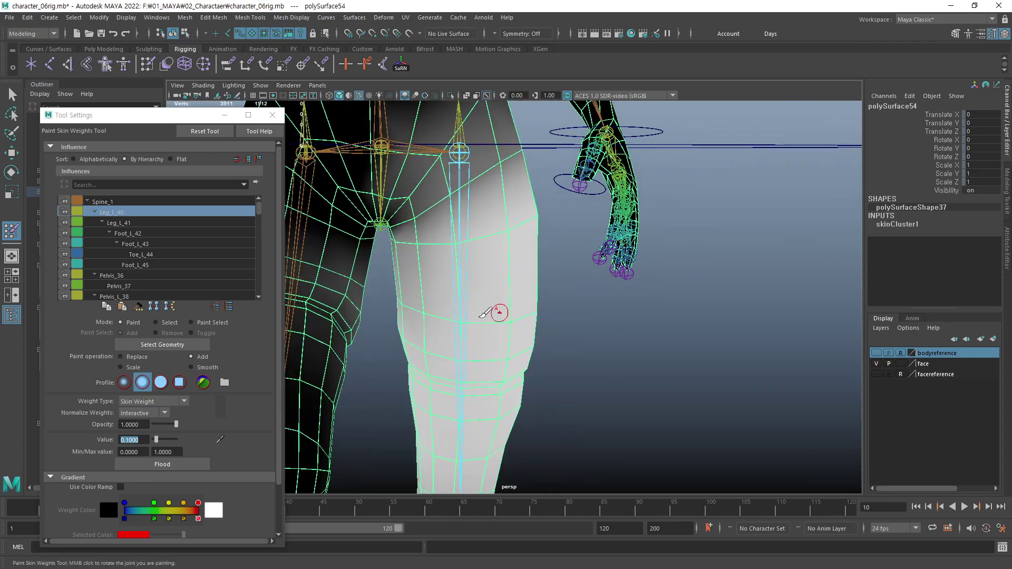
pyautogui.moveTo(482, 314)
pyautogui.keyDown('alt'); pyautogui.mouseDown()
pyautogui.moveTo(506, 290)
pyautogui.moveTo(511, 314)
pyautogui.moveTo(445, 267)
pyautogui.mouseUp(); pyautogui.keyUp('alt')
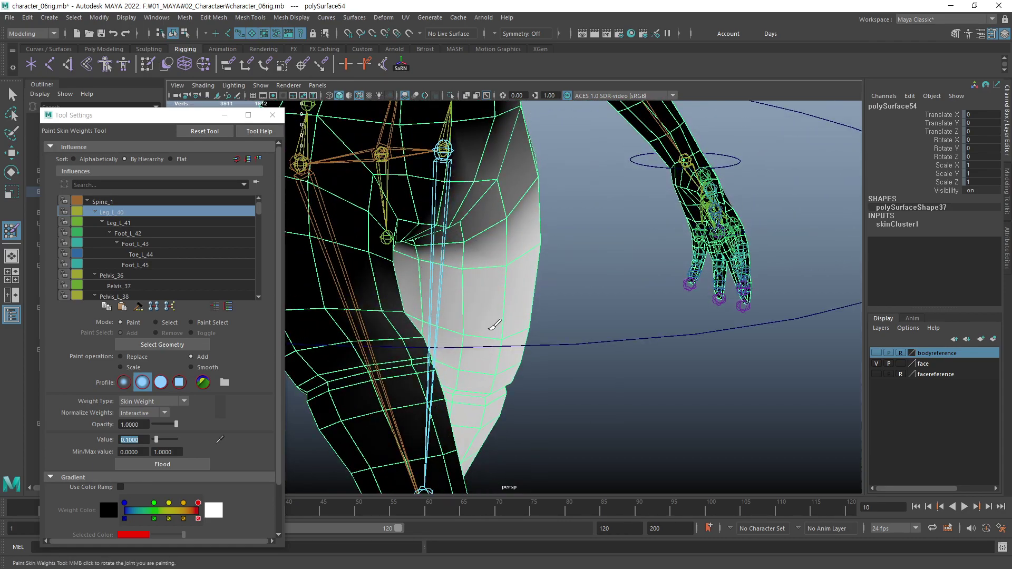
pyautogui.moveTo(463, 334)
pyautogui.keyDown('alt'); pyautogui.mouseDown()
pyautogui.moveTo(477, 339)
pyautogui.moveTo(463, 328)
pyautogui.mouseUp(); pyautogui.keyUp('alt')
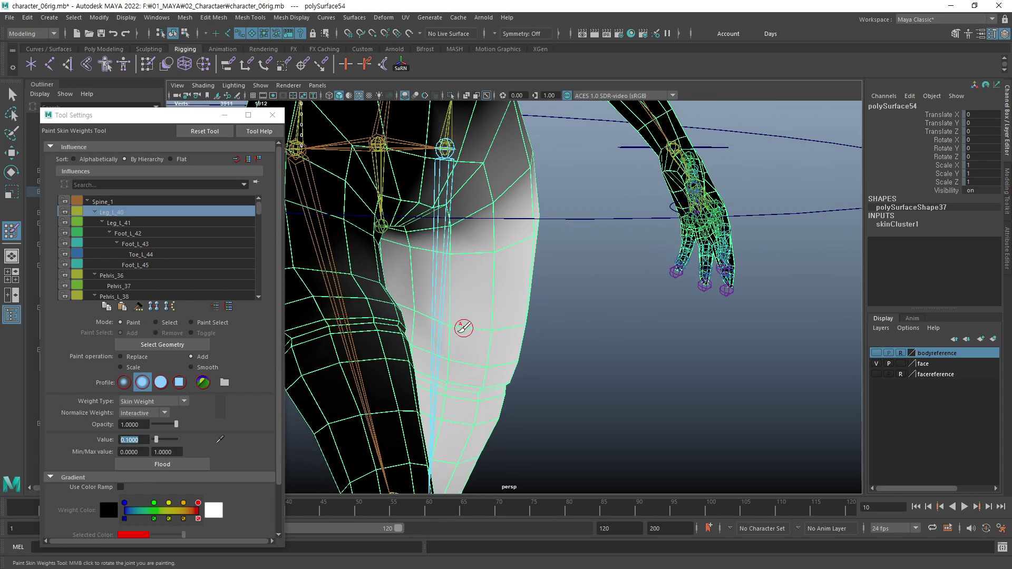
pyautogui.keyDown('alt'); pyautogui.moveTo(463, 327); pyautogui.dragTo(614, 316, button='right'); pyautogui.keyUp('alt')
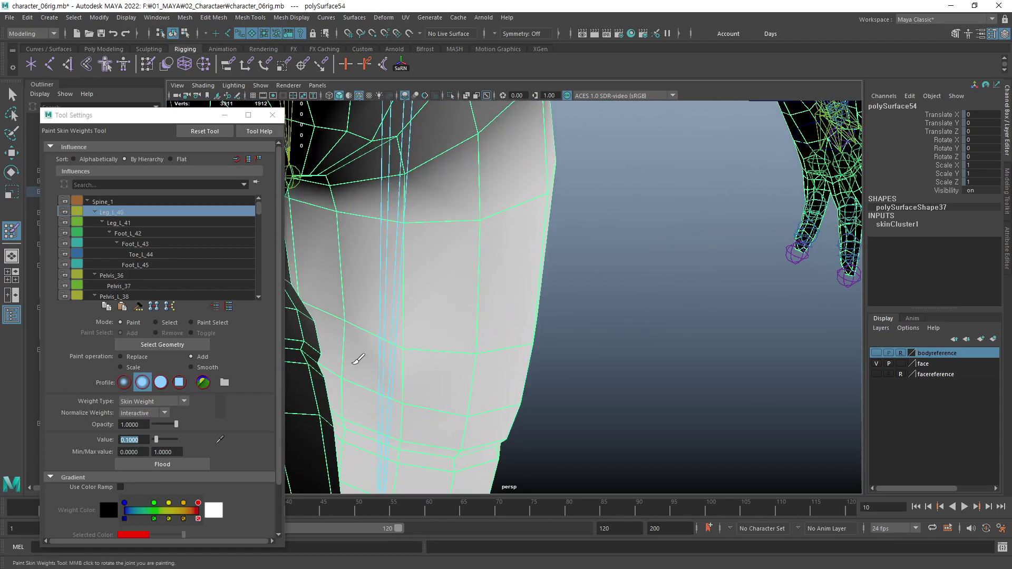
pyautogui.moveTo(366, 360)
pyautogui.keyDown('alt'); pyautogui.mouseDown()
pyautogui.moveTo(373, 332)
pyautogui.moveTo(493, 294)
pyautogui.moveTo(583, 301)
pyautogui.moveTo(421, 309)
pyautogui.moveTo(423, 320)
pyautogui.mouseUp(); pyautogui.keyUp('alt')
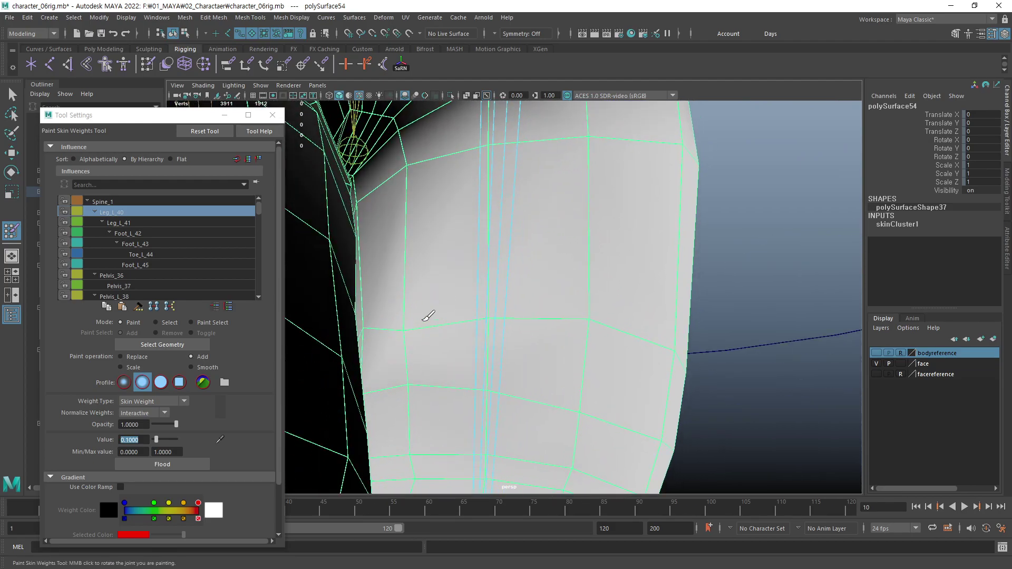
pyautogui.moveTo(403, 406)
pyautogui.keyDown('alt'); pyautogui.mouseDown()
pyautogui.moveTo(531, 362)
pyautogui.moveTo(491, 317)
pyautogui.moveTo(482, 269)
pyautogui.moveTo(439, 288)
pyautogui.mouseUp(); pyautogui.keyUp('alt')
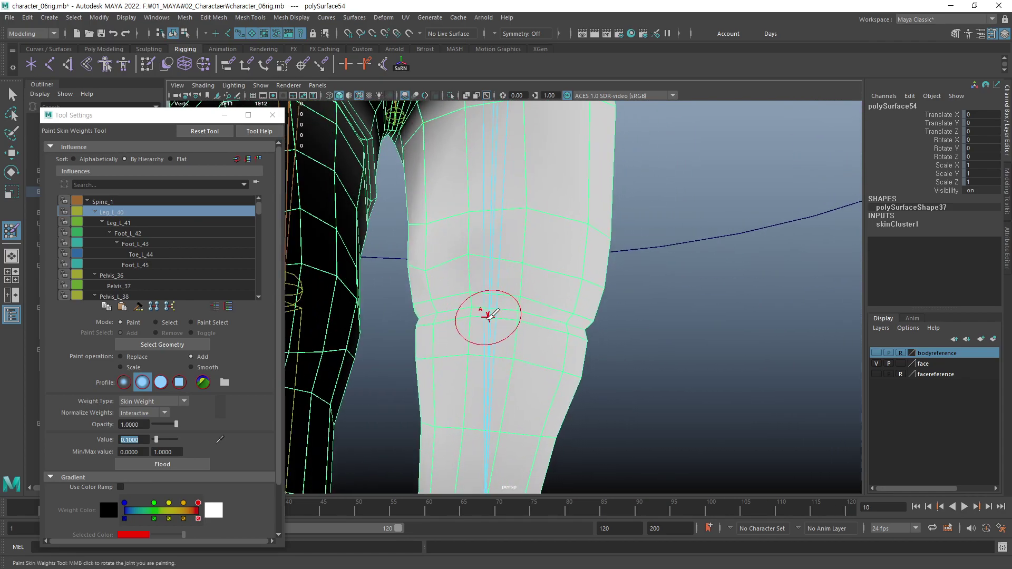
pyautogui.moveTo(156, 440); pyautogui.dragTo(194, 439)
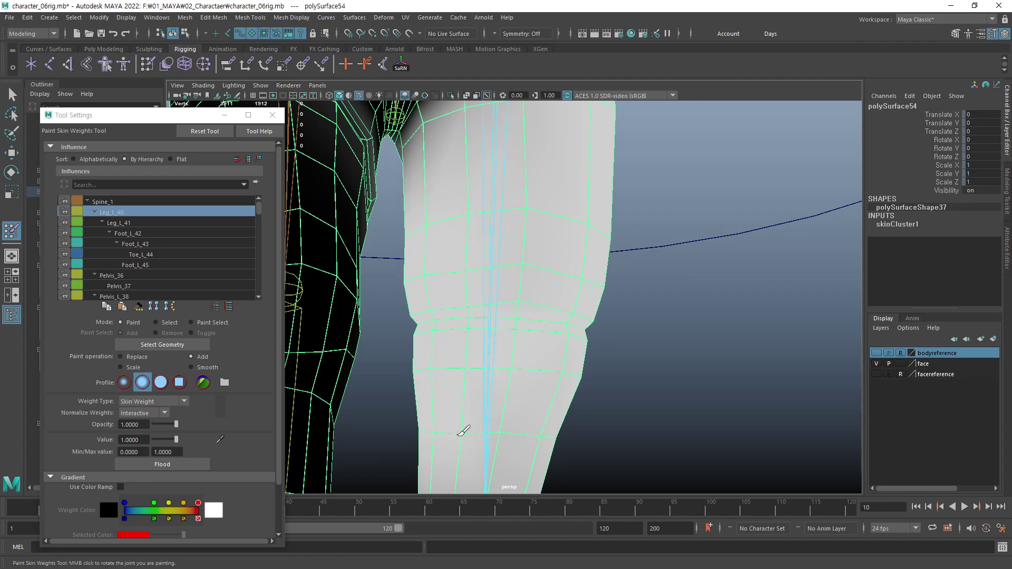
# - Paint full-strength Leg_L_40 weight up the upper thigh toward the hip
pyautogui.moveTo(471, 385)
pyautogui.keyDown('alt'); pyautogui.mouseDown()
pyautogui.moveTo(531, 304)
pyautogui.moveTo(556, 322)
pyautogui.mouseUp(); pyautogui.keyUp('alt')
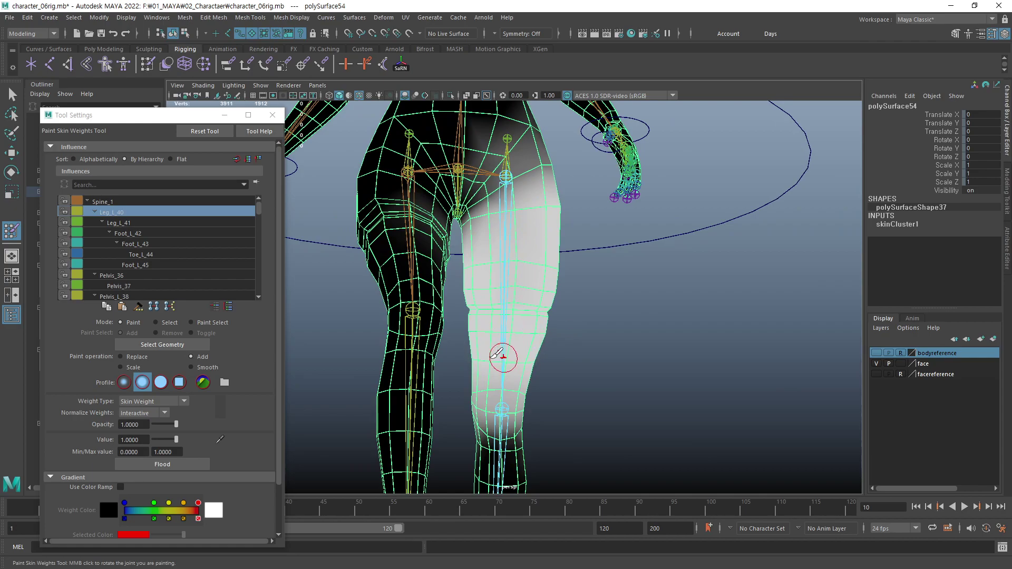
pyautogui.moveTo(549, 240)
pyautogui.keyDown('alt'); pyautogui.mouseDown()
pyautogui.moveTo(515, 242)
pyautogui.moveTo(573, 207)
pyautogui.mouseUp(); pyautogui.keyUp('alt')
pyautogui.keyDown('alt'); pyautogui.moveTo(586, 268); pyautogui.dragTo(361, 278); pyautogui.keyUp('alt')
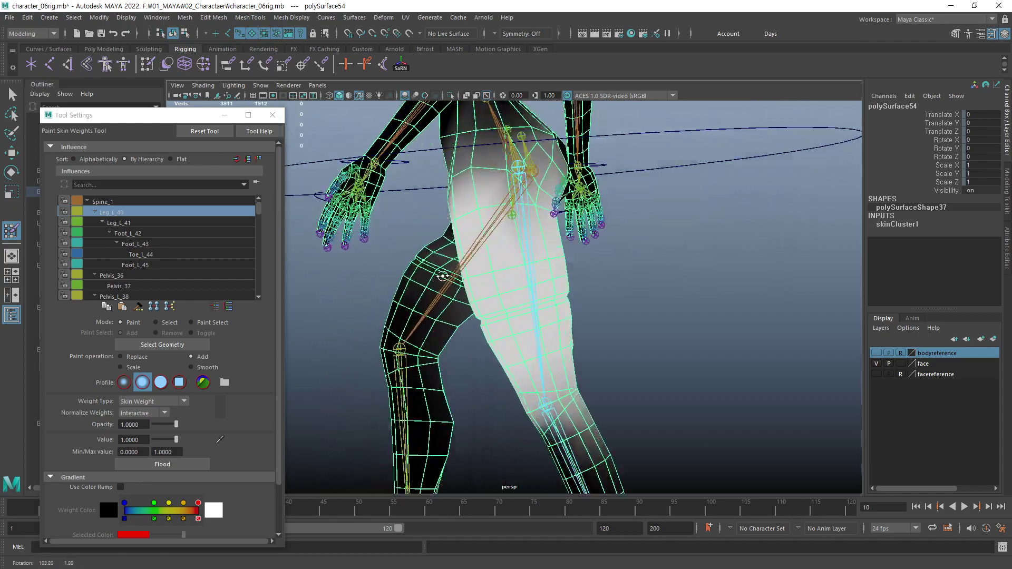
pyautogui.scroll(3, 643, 322)
pyautogui.moveTo(453, 345); pyautogui.dragTo(467, 296)
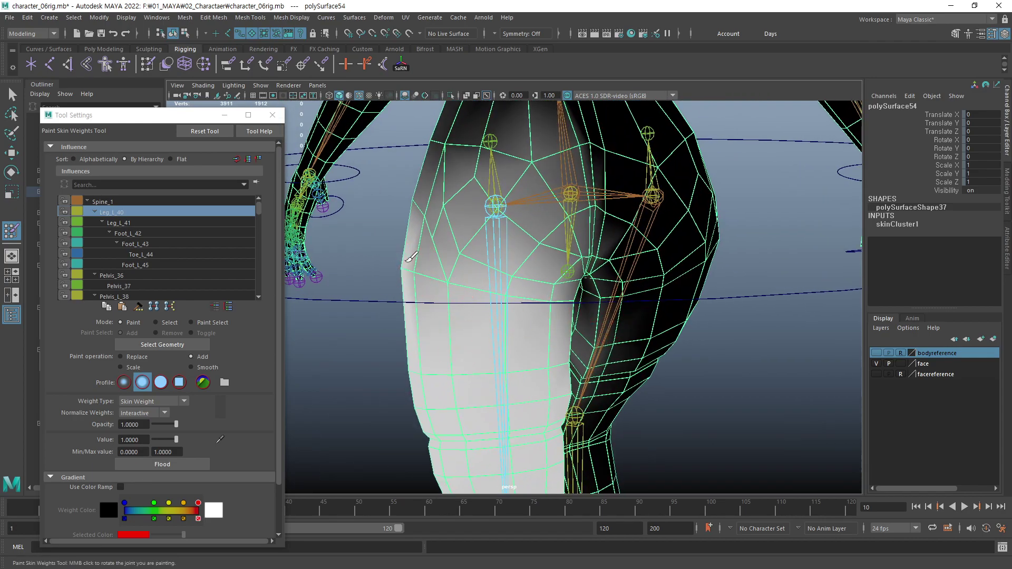
pyautogui.moveTo(428, 248); pyautogui.dragTo(422, 169)
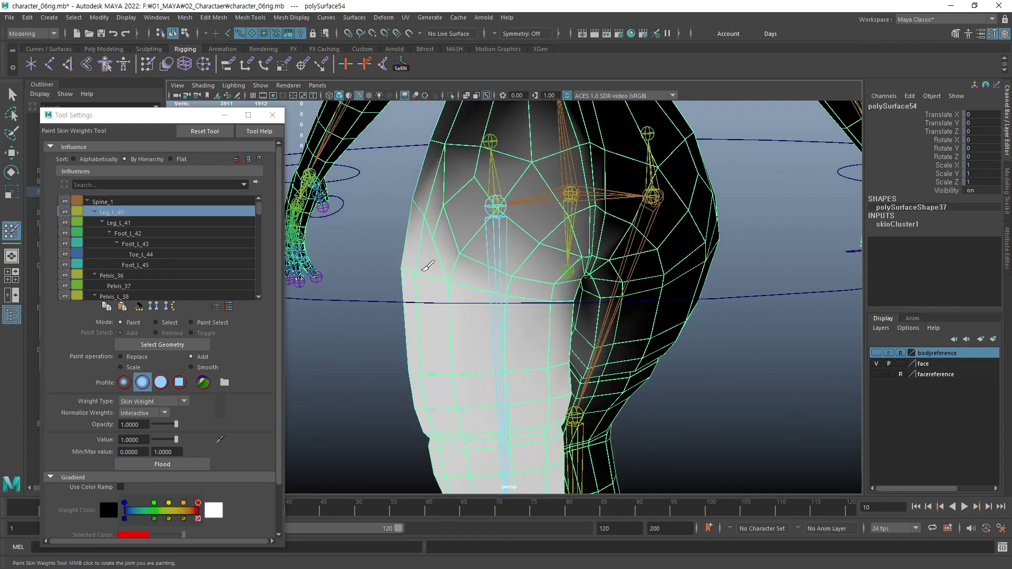
pyautogui.moveTo(411, 285)
pyautogui.keyDown('alt'); pyautogui.mouseDown()
pyautogui.moveTo(457, 329)
pyautogui.moveTo(453, 295)
pyautogui.moveTo(522, 296)
pyautogui.mouseUp(); pyautogui.keyUp('alt')
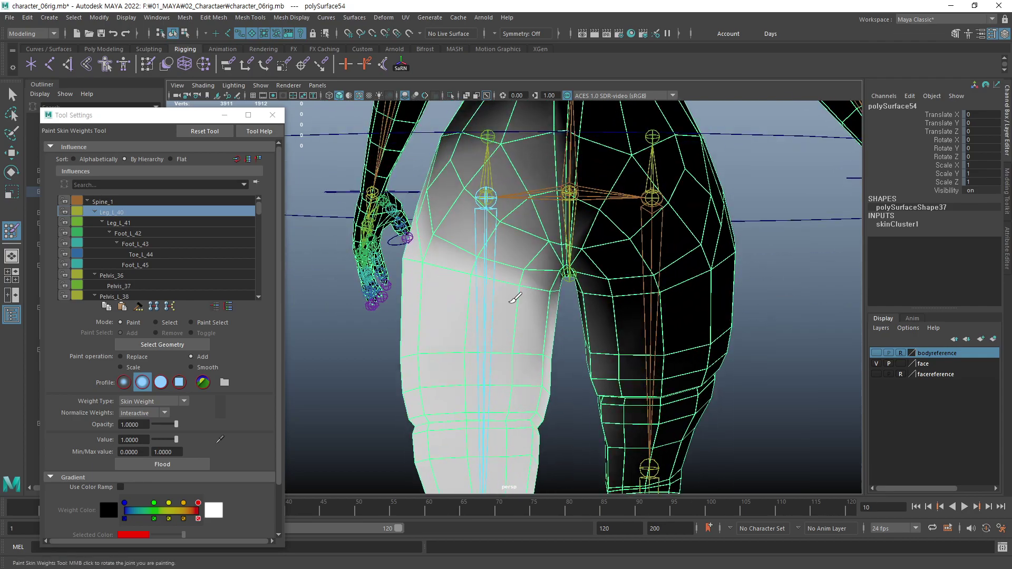
pyautogui.moveTo(491, 354)
pyautogui.keyDown('alt'); pyautogui.mouseDown()
pyautogui.moveTo(463, 353)
pyautogui.moveTo(449, 365)
pyautogui.moveTo(475, 361)
pyautogui.moveTo(452, 271)
pyautogui.moveTo(486, 339)
pyautogui.moveTo(515, 315)
pyautogui.mouseUp(); pyautogui.keyUp('alt')
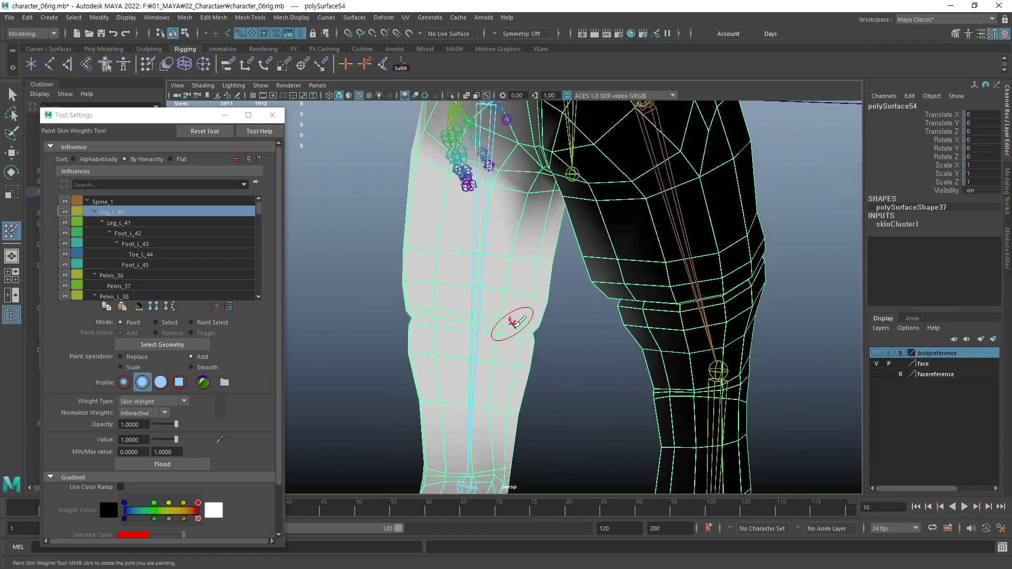
# - Orbit to side and front views and zoom in on the hip and thigh
pyautogui.moveTo(514, 321)
pyautogui.keyDown('alt'); pyautogui.mouseDown()
pyautogui.moveTo(425, 294)
pyautogui.moveTo(411, 374)
pyautogui.mouseUp(); pyautogui.keyUp('alt')
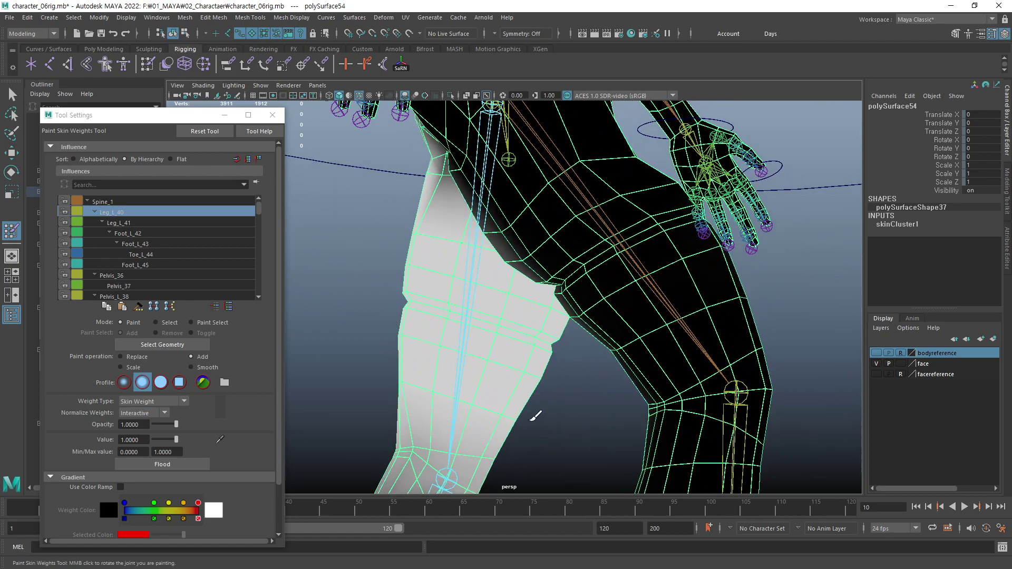
pyautogui.moveTo(535, 417)
pyautogui.keyDown('alt'); pyautogui.mouseDown()
pyautogui.moveTo(492, 366)
pyautogui.moveTo(478, 409)
pyautogui.mouseUp(); pyautogui.keyUp('alt')
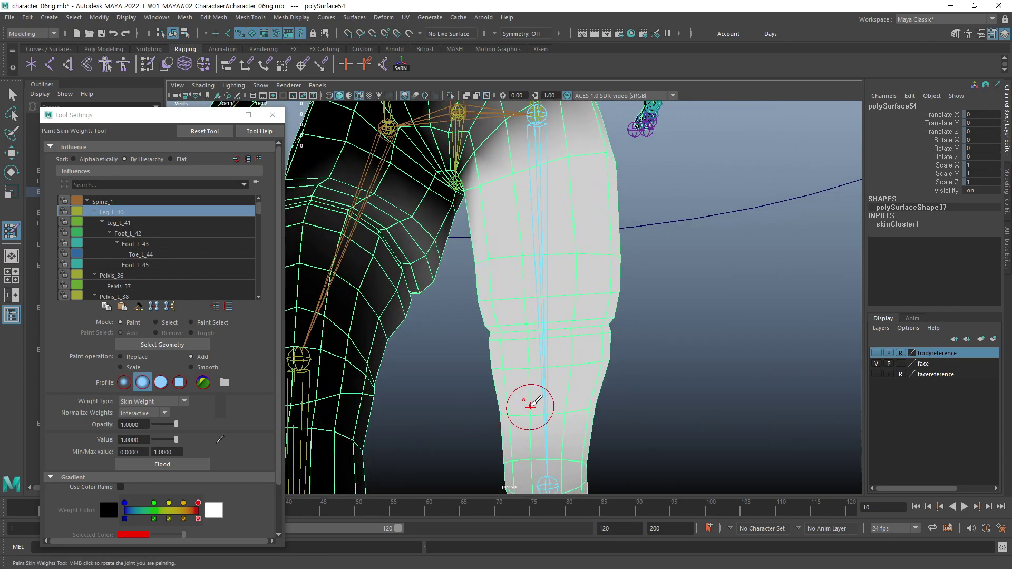
pyautogui.moveTo(608, 280)
pyautogui.keyDown('alt'); pyautogui.mouseDown()
pyautogui.moveTo(542, 242)
pyautogui.moveTo(509, 373)
pyautogui.mouseUp(); pyautogui.keyUp('alt')
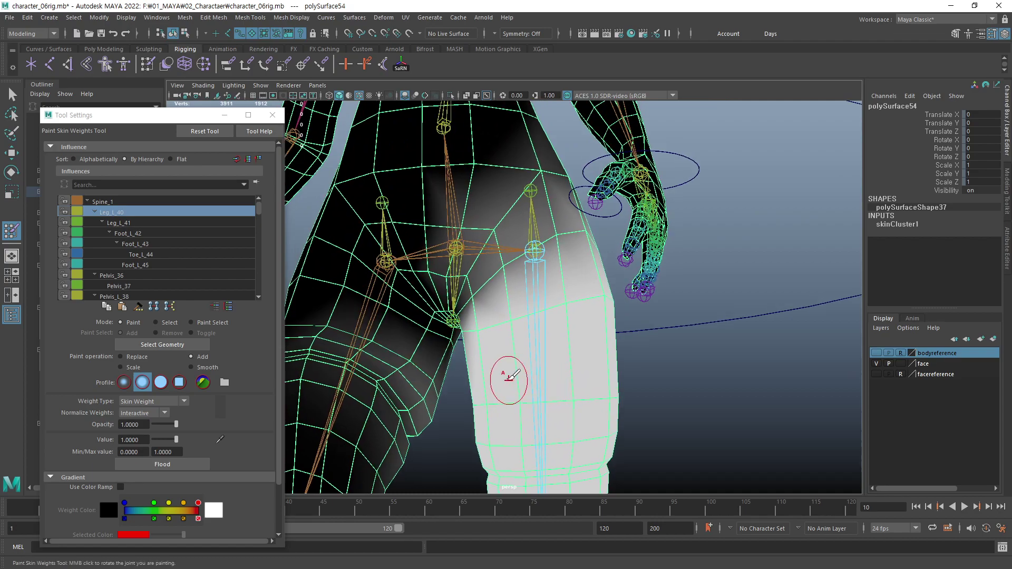
pyautogui.scroll(3, 508, 373)
pyautogui.scroll(2, 527, 353)
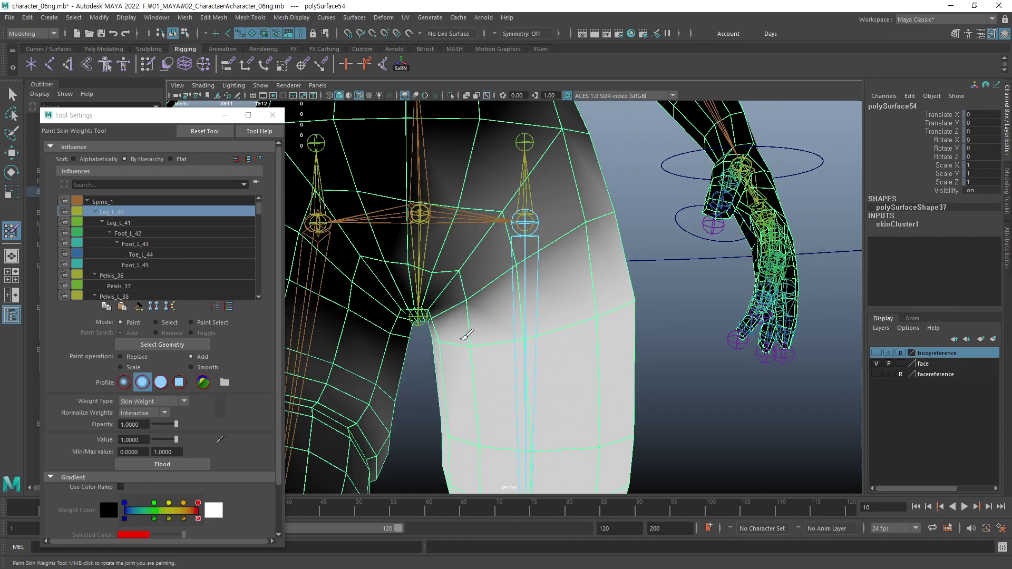
# - Paint Leg_L_40 weight along the crotch edge and onto the hip area
pyautogui.moveTo(437, 346); pyautogui.dragTo(438, 342)
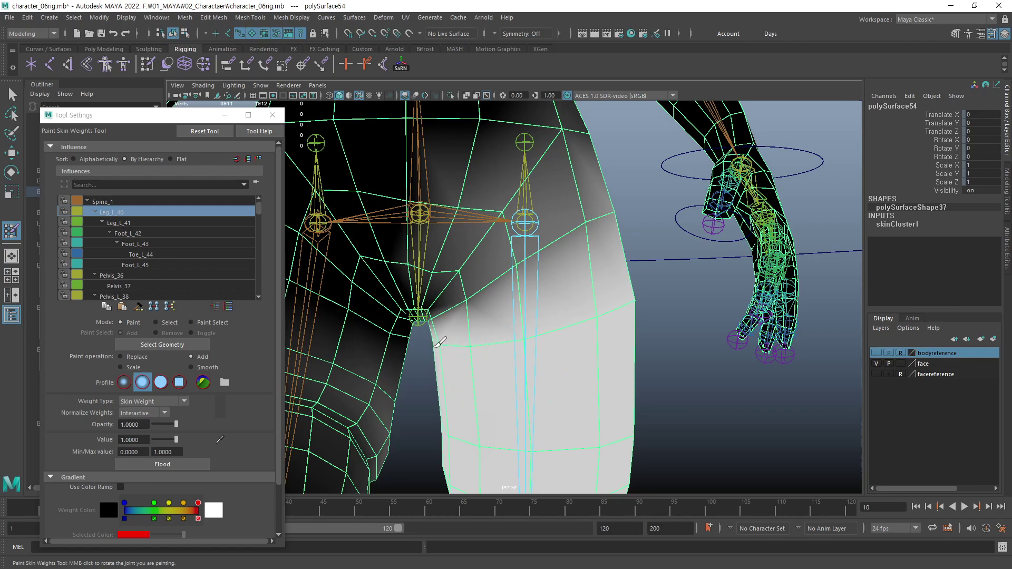
pyautogui.moveTo(573, 300)
pyautogui.keyDown('alt'); pyautogui.mouseDown()
pyautogui.moveTo(517, 380)
pyautogui.moveTo(541, 373)
pyautogui.moveTo(522, 372)
pyautogui.mouseUp(); pyautogui.keyUp('alt')
pyautogui.moveTo(443, 368); pyautogui.dragTo(473, 359)
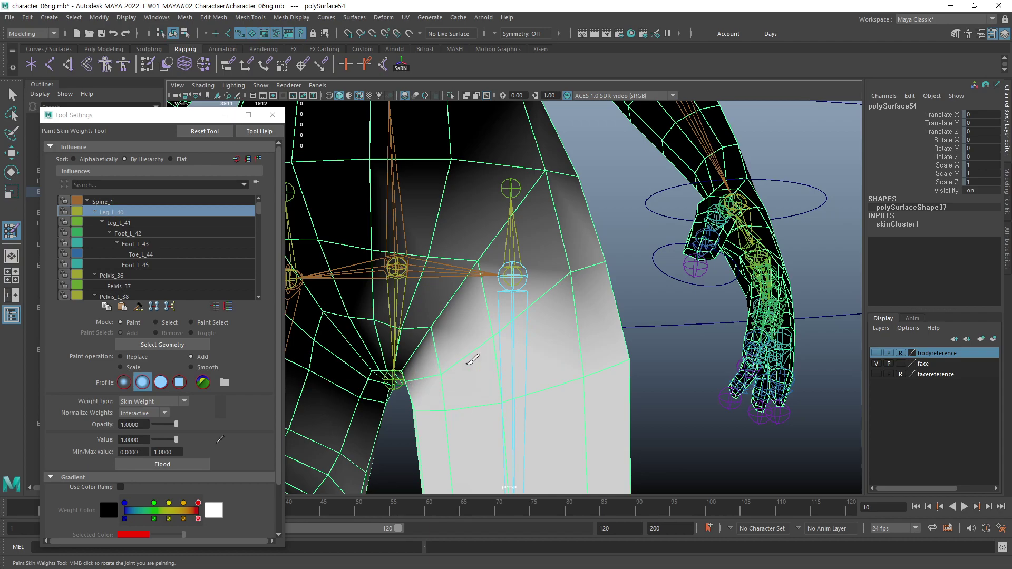
pyautogui.moveTo(537, 314)
pyautogui.mouseDown()
pyautogui.moveTo(522, 290)
pyautogui.moveTo(577, 285)
pyautogui.mouseUp()
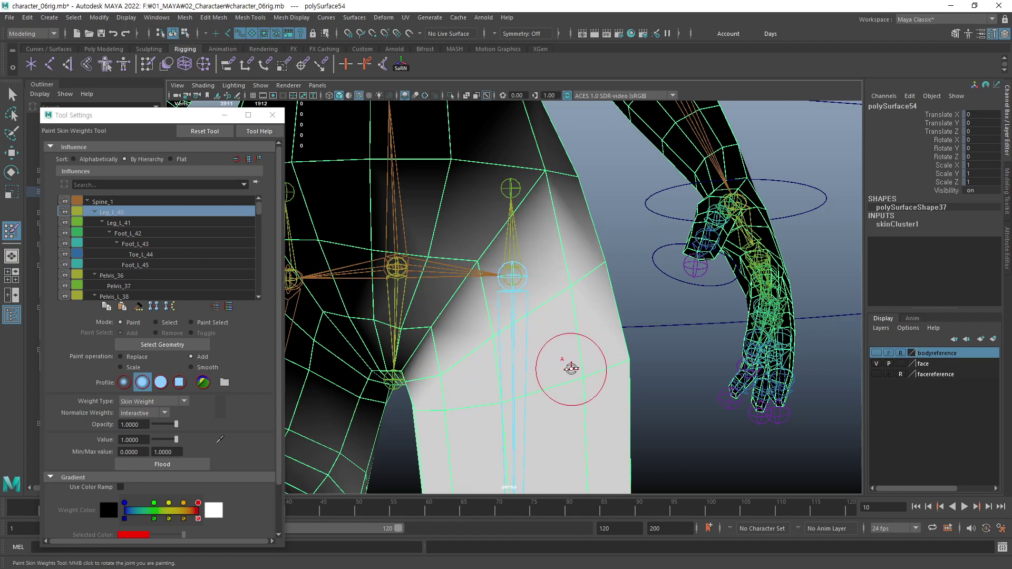
pyautogui.moveTo(570, 366)
pyautogui.keyDown('alt'); pyautogui.mouseDown()
pyautogui.moveTo(421, 388)
pyautogui.moveTo(509, 343)
pyautogui.moveTo(475, 293)
pyautogui.moveTo(555, 338)
pyautogui.moveTo(563, 311)
pyautogui.mouseUp(); pyautogui.keyUp('alt')
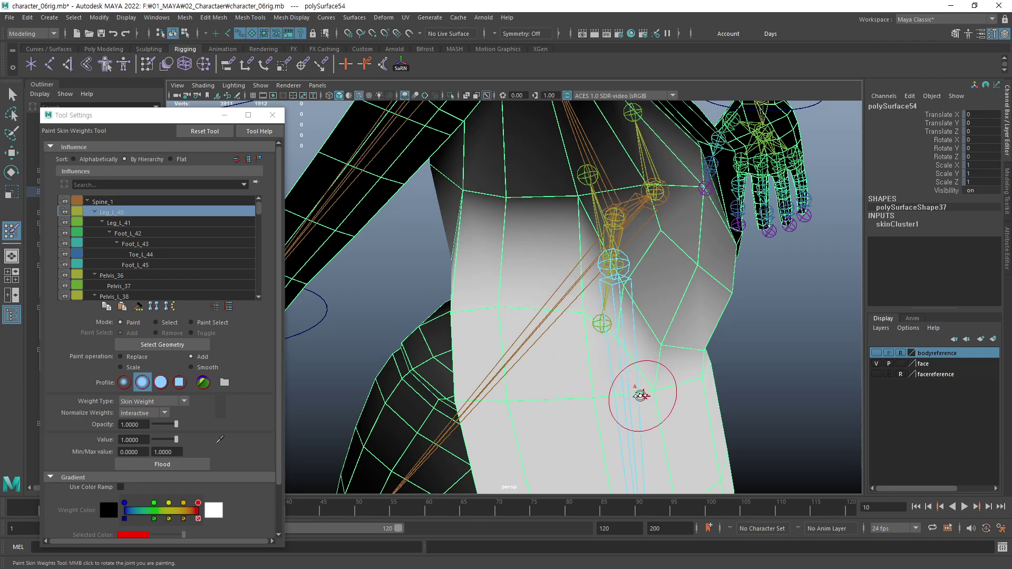
# - Enlarge the brush slightly and paint full weight into the thigh crease below the hip joint
pyautogui.moveTo(640, 395)
pyautogui.keyDown('alt'); pyautogui.mouseDown()
pyautogui.moveTo(506, 355)
pyautogui.moveTo(490, 332)
pyautogui.moveTo(553, 407)
pyautogui.moveTo(520, 248)
pyautogui.mouseUp(); pyautogui.keyUp('alt')
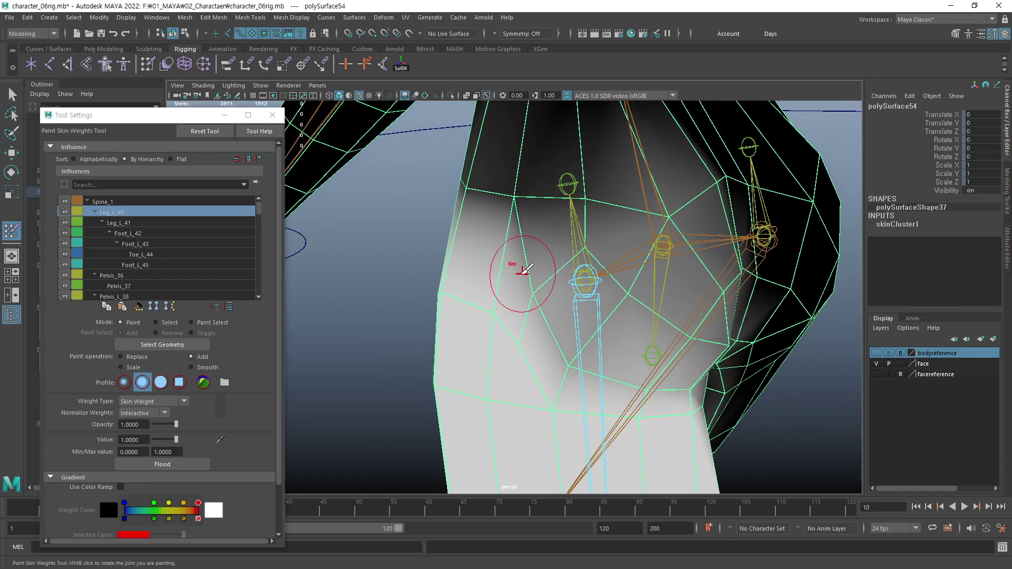
pyautogui.moveTo(572, 332)
pyautogui.mouseDown()
pyautogui.moveTo(569, 361)
pyautogui.moveTo(481, 294)
pyautogui.moveTo(497, 327)
pyautogui.mouseUp()
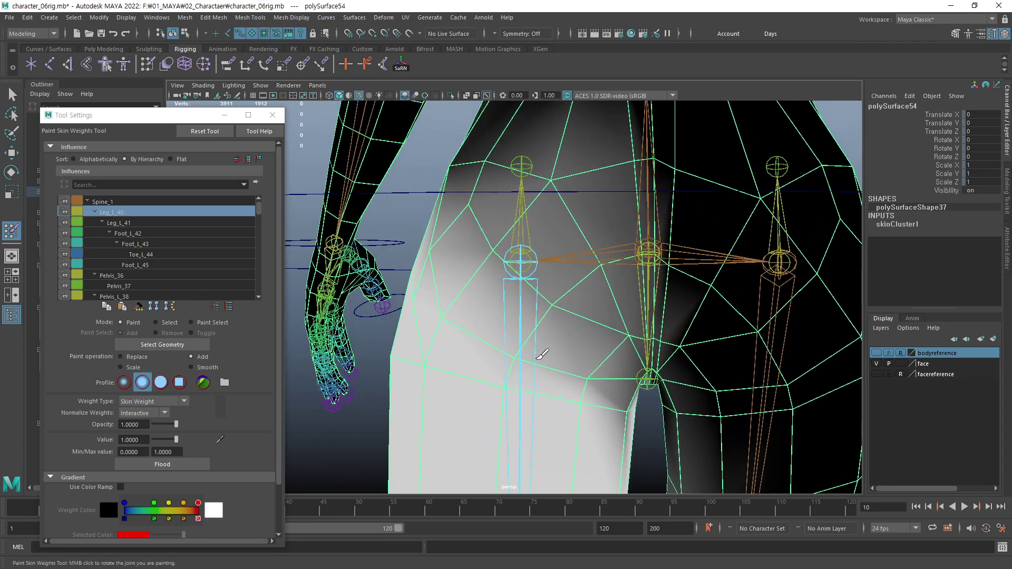
pyautogui.moveTo(558, 352)
pyautogui.keyDown('alt'); pyautogui.mouseDown()
pyautogui.moveTo(583, 276)
pyautogui.moveTo(545, 343)
pyautogui.moveTo(583, 434)
pyautogui.moveTo(656, 373)
pyautogui.mouseUp(); pyautogui.keyUp('alt')
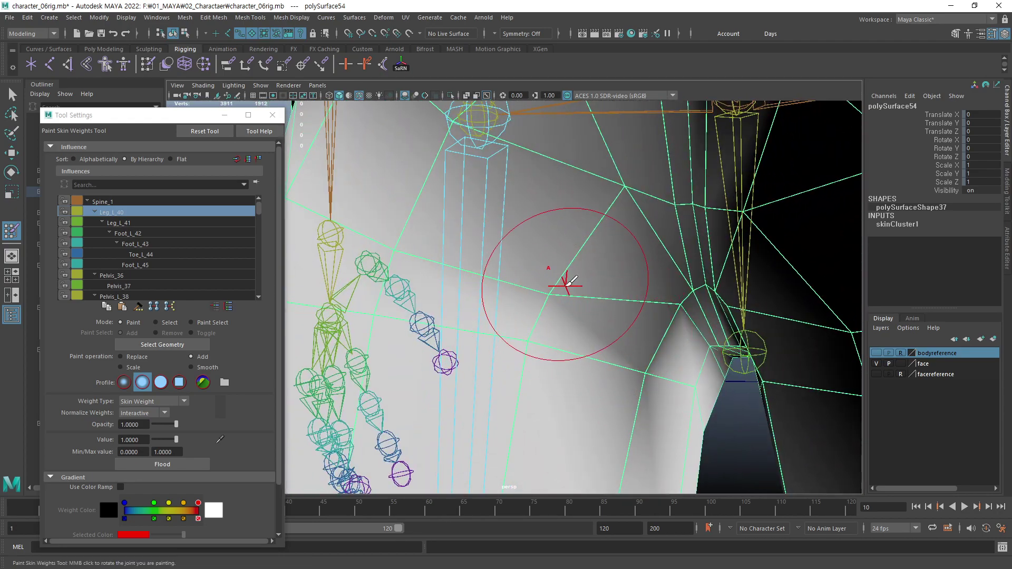
pyautogui.moveTo(546, 282)
pyautogui.mouseDown()
pyautogui.moveTo(508, 138)
pyautogui.moveTo(583, 254)
pyautogui.moveTo(556, 230)
pyautogui.mouseUp()
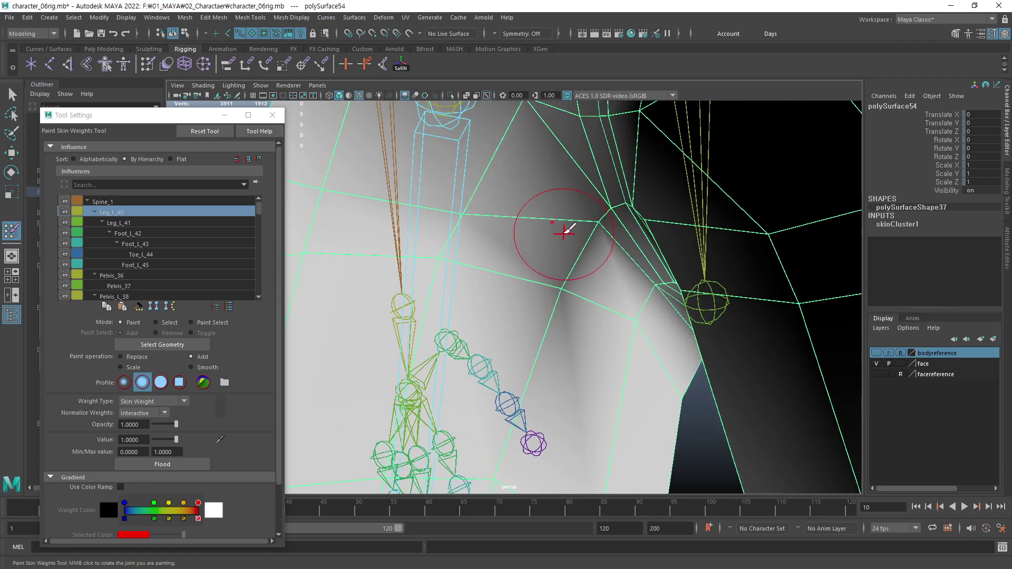
pyautogui.moveTo(482, 290)
pyautogui.mouseDown()
pyautogui.moveTo(544, 219)
pyautogui.moveTo(527, 200)
pyautogui.moveTo(464, 198)
pyautogui.moveTo(443, 224)
pyautogui.mouseUp()
pyautogui.keyDown('alt'); pyautogui.moveTo(610, 317); pyautogui.dragTo(477, 285); pyautogui.keyUp('alt')
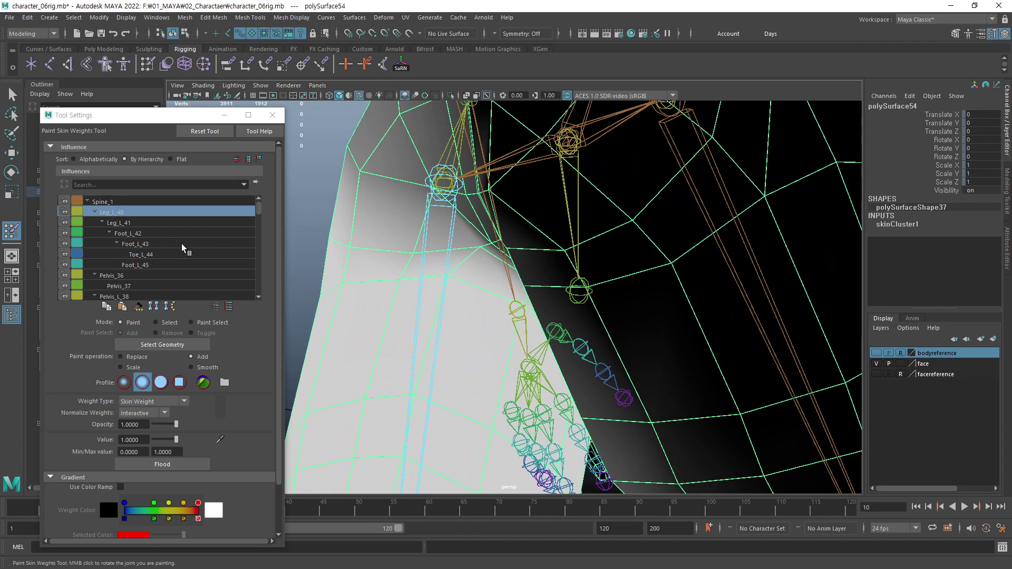
# - Switch the paint influence to Pelvis_36 and undo the last weight stroke
pyautogui.click(126, 287)
pyautogui.click(116, 275)
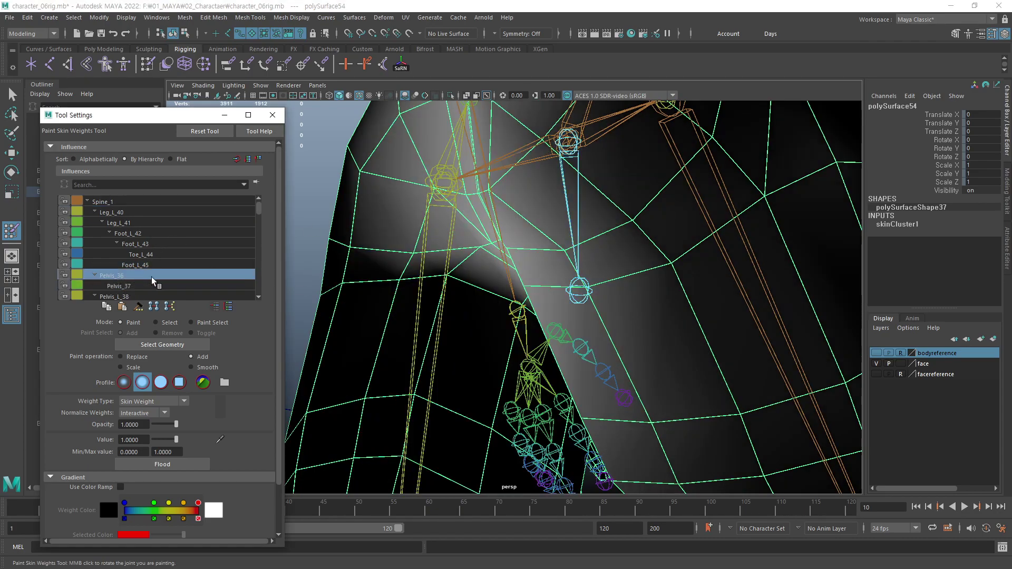
pyautogui.keyDown('alt'); pyautogui.moveTo(458, 308); pyautogui.dragTo(599, 350); pyautogui.keyUp('alt')
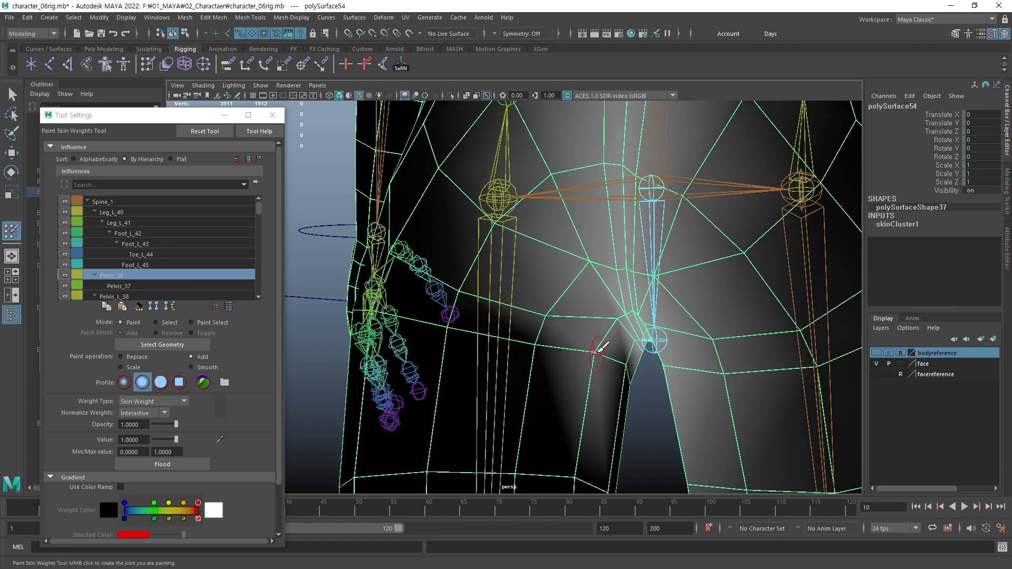
pyautogui.hotkey('ctrl', 'z')
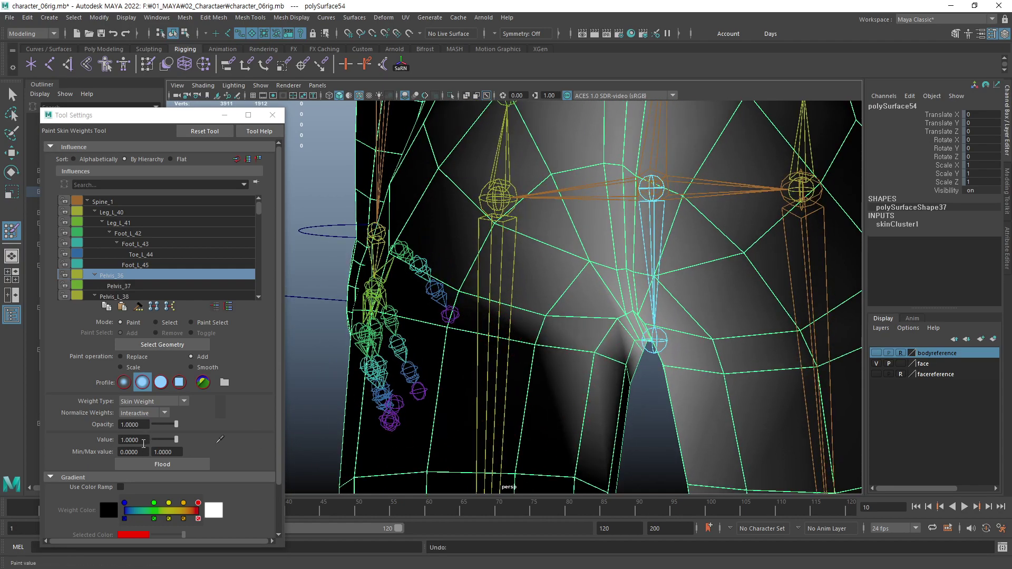
pyautogui.hotkey('ctrl', 'z')
# - Lower the Add paint value to 0.02 for soft pelvis weighting
pyautogui.click(143, 439)
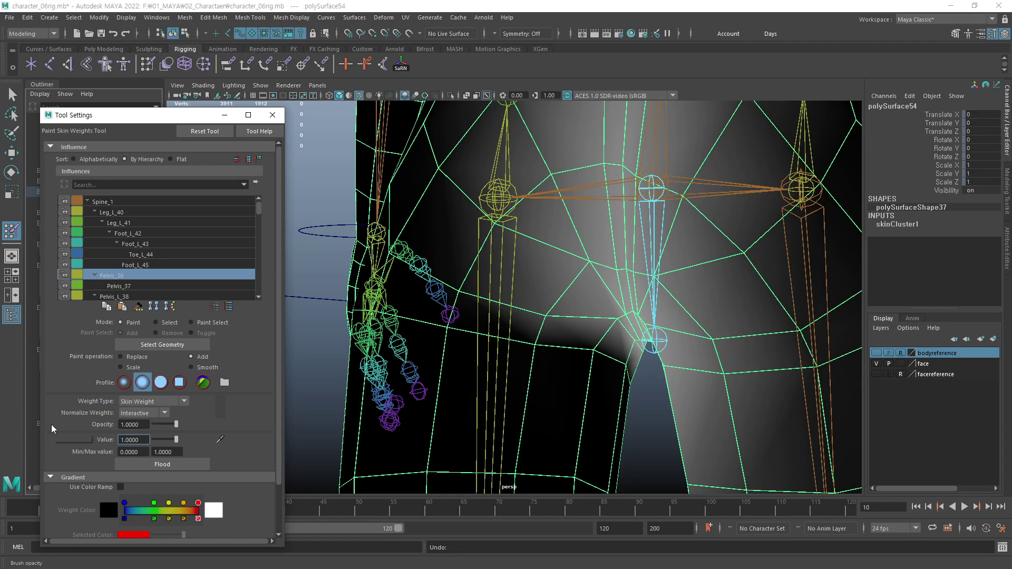
pyautogui.moveTo(143, 440); pyautogui.dragTo(120, 439)
pyautogui.write('0.02')
pyautogui.press('Return')
pyautogui.moveTo(463, 314)
pyautogui.keyDown('alt'); pyautogui.mouseDown()
pyautogui.moveTo(475, 309)
pyautogui.moveTo(414, 297)
pyautogui.mouseUp(); pyautogui.keyUp('alt')
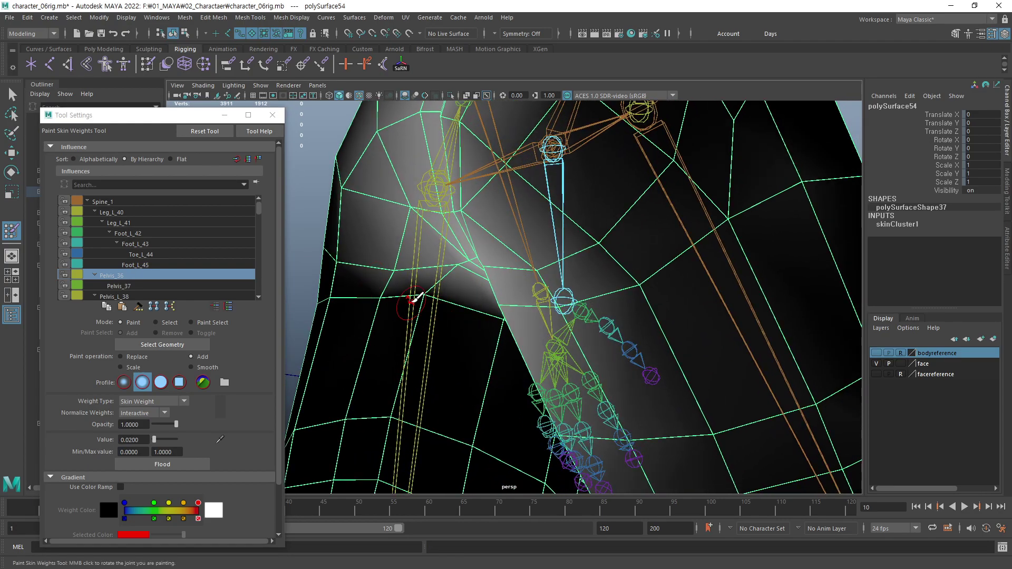
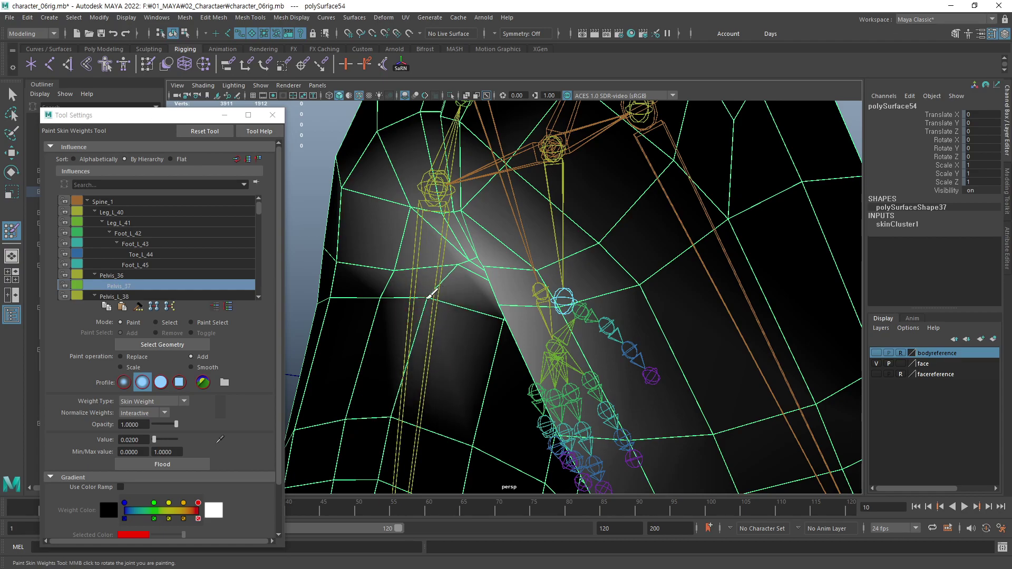
# - Orbit around the hips and the character's back to review the hip weights
pyautogui.moveTo(432, 293)
pyautogui.keyDown('alt'); pyautogui.mouseDown()
pyautogui.moveTo(463, 318)
pyautogui.moveTo(524, 323)
pyautogui.mouseUp(); pyautogui.keyUp('alt')
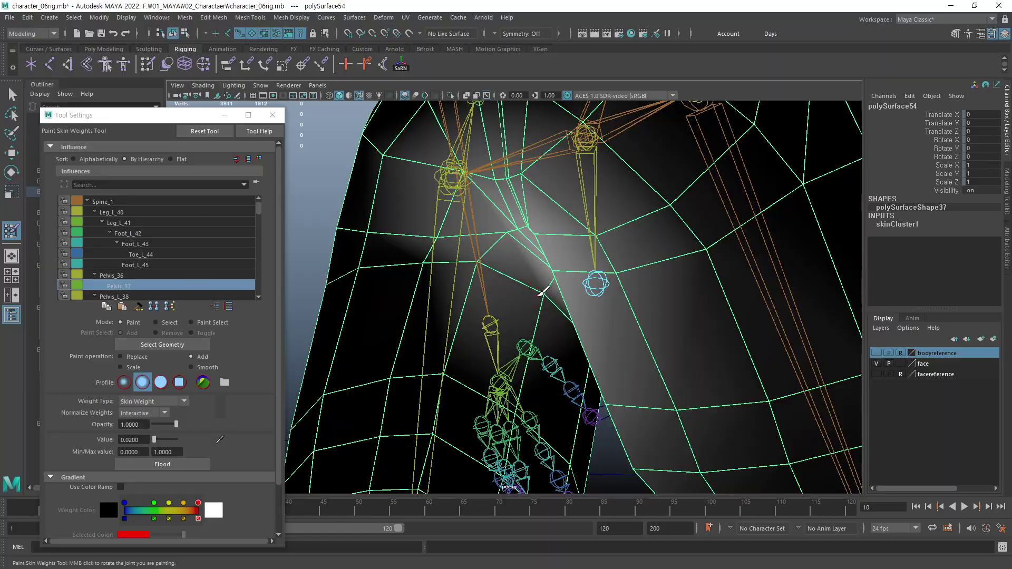
pyautogui.keyDown('alt'); pyautogui.moveTo(543, 291); pyautogui.dragTo(519, 350, button='right'); pyautogui.keyUp('alt')
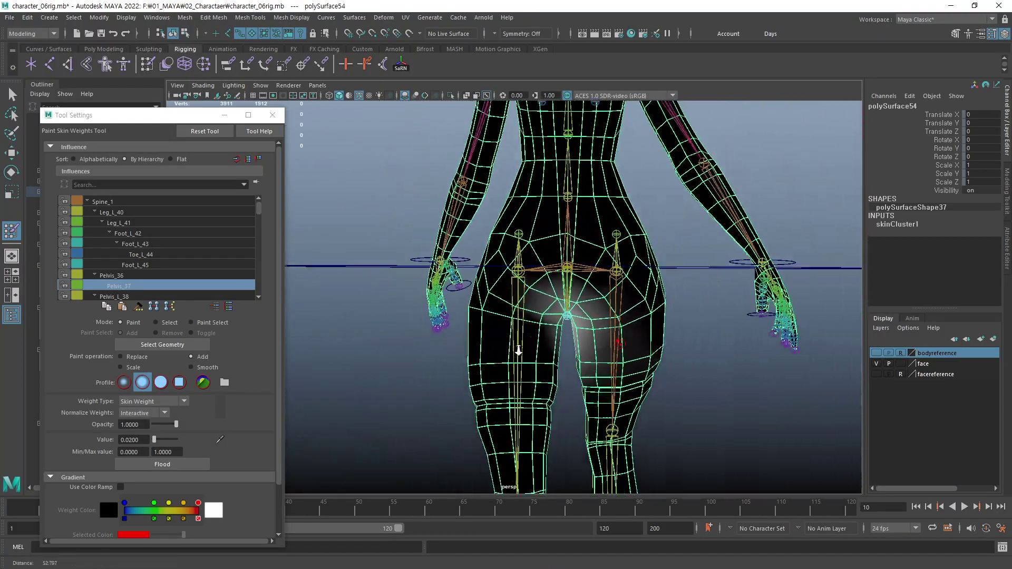
pyautogui.moveTo(519, 350)
pyautogui.keyDown('alt'); pyautogui.mouseDown()
pyautogui.moveTo(435, 318)
pyautogui.moveTo(678, 350)
pyautogui.moveTo(621, 402)
pyautogui.moveTo(493, 334)
pyautogui.moveTo(606, 338)
pyautogui.moveTo(467, 323)
pyautogui.moveTo(531, 299)
pyautogui.moveTo(567, 356)
pyautogui.moveTo(542, 271)
pyautogui.moveTo(583, 282)
pyautogui.moveTo(514, 299)
pyautogui.moveTo(577, 301)
pyautogui.moveTo(386, 314)
pyautogui.mouseUp(); pyautogui.keyUp('alt')
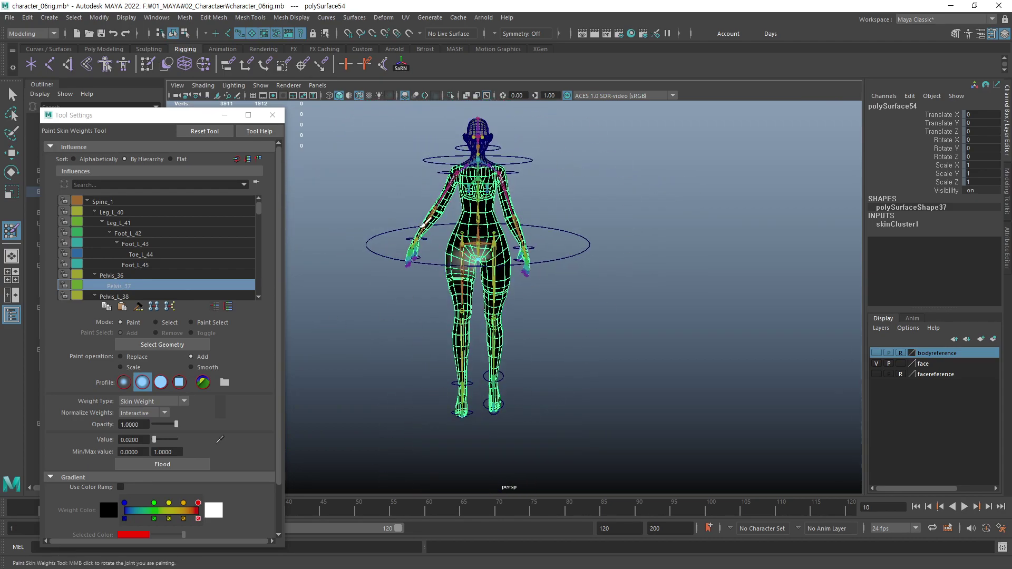
pyautogui.keyDown('alt'); pyautogui.moveTo(449, 307); pyautogui.dragTo(729, 330, button='right'); pyautogui.keyUp('alt')
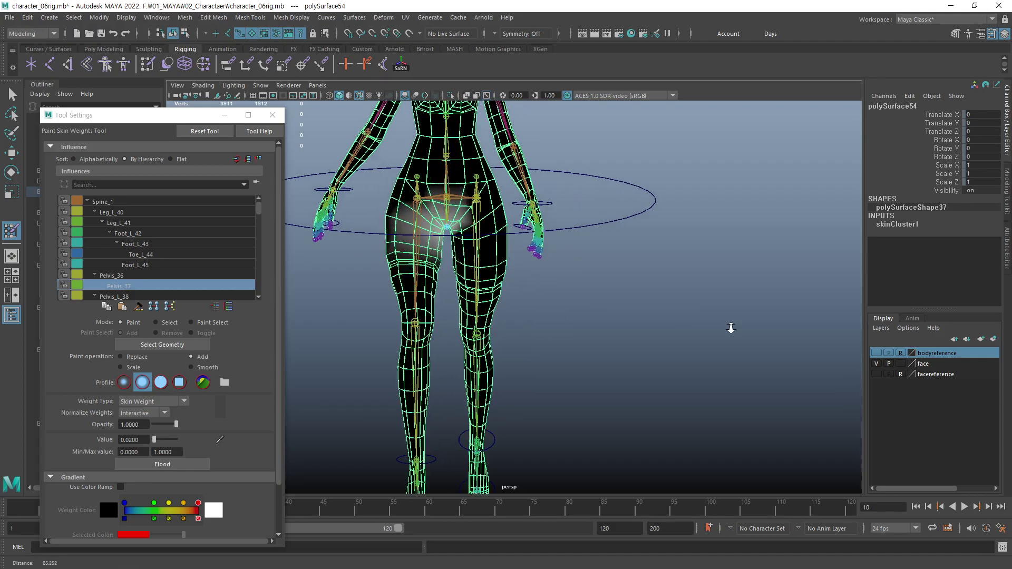
pyautogui.keyDown('alt'); pyautogui.moveTo(729, 330); pyautogui.dragTo(500, 316); pyautogui.keyUp('alt')
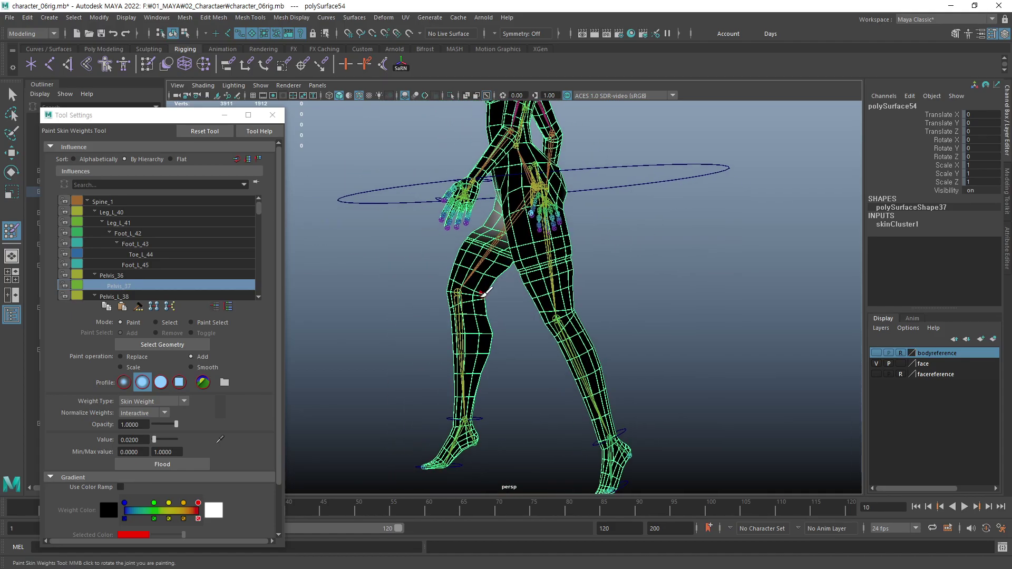
# - Inspect the thighs, knees and both legs, then move the Tool Settings window aside to reveal the full Outliner
pyautogui.keyDown('alt'); pyautogui.moveTo(500, 318); pyautogui.dragTo(797, 293, button='right'); pyautogui.keyUp('alt')
pyautogui.scroll(3, 659, 294)
pyautogui.moveTo(658, 293)
pyautogui.keyDown('alt'); pyautogui.mouseDown(button='right')
pyautogui.moveTo(598, 220)
pyautogui.moveTo(515, 289)
pyautogui.moveTo(218, 335)
pyautogui.mouseUp(button='right'); pyautogui.keyUp('alt')
pyautogui.keyDown('alt'); pyautogui.moveTo(217, 335); pyautogui.dragTo(475, 332); pyautogui.keyUp('alt')
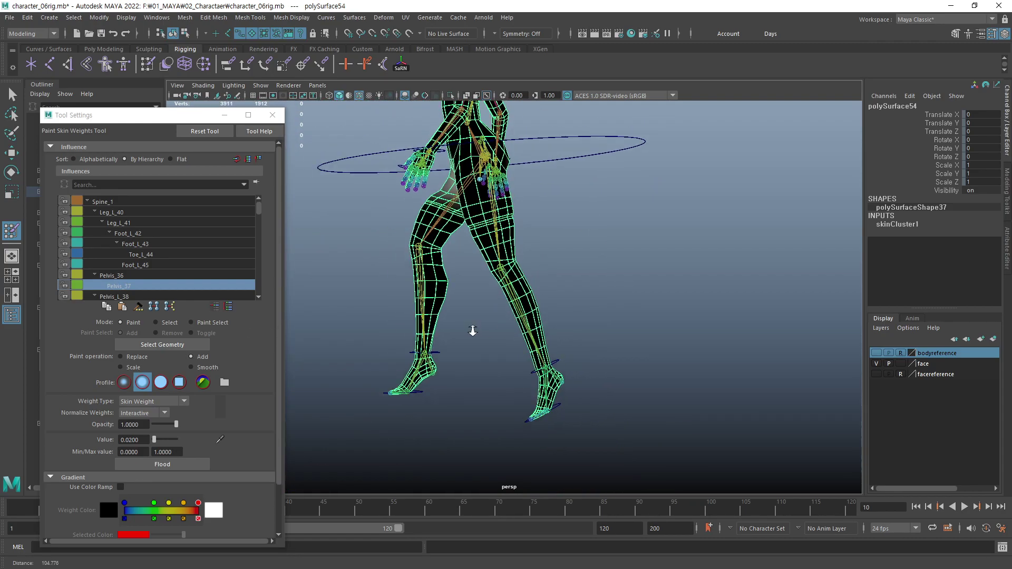
pyautogui.moveTo(474, 332)
pyautogui.keyDown('alt'); pyautogui.mouseDown(button='right')
pyautogui.moveTo(502, 319)
pyautogui.moveTo(373, 323)
pyautogui.mouseUp(button='right'); pyautogui.keyUp('alt')
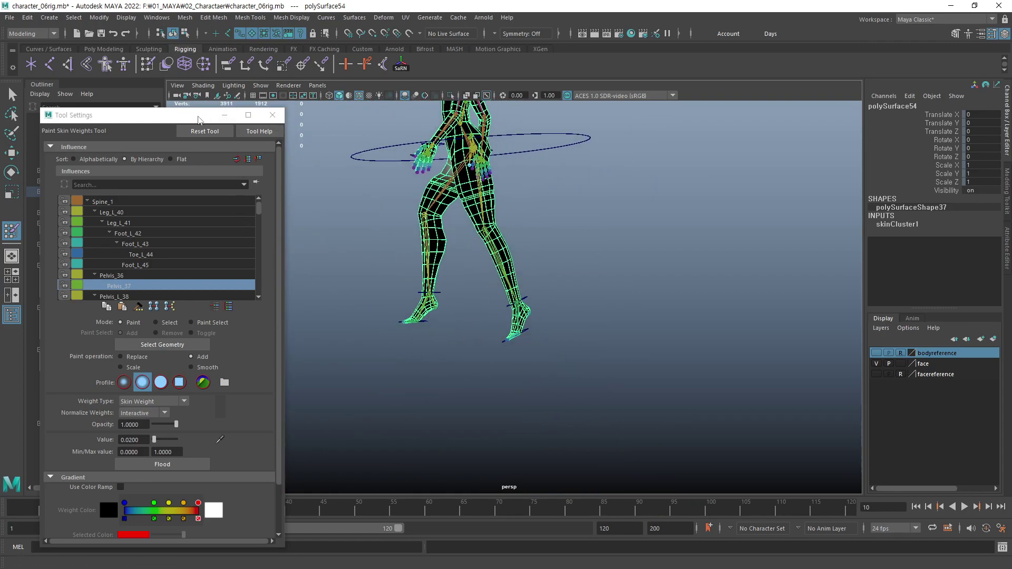
pyautogui.moveTo(180, 114)
pyautogui.mouseDown()
pyautogui.moveTo(353, 163)
pyautogui.moveTo(794, 136)
pyautogui.moveTo(805, 126)
pyautogui.mouseUp()
# - Move and rotate the Foot_L control to lift the left foot into a running stride
pyautogui.press('w')
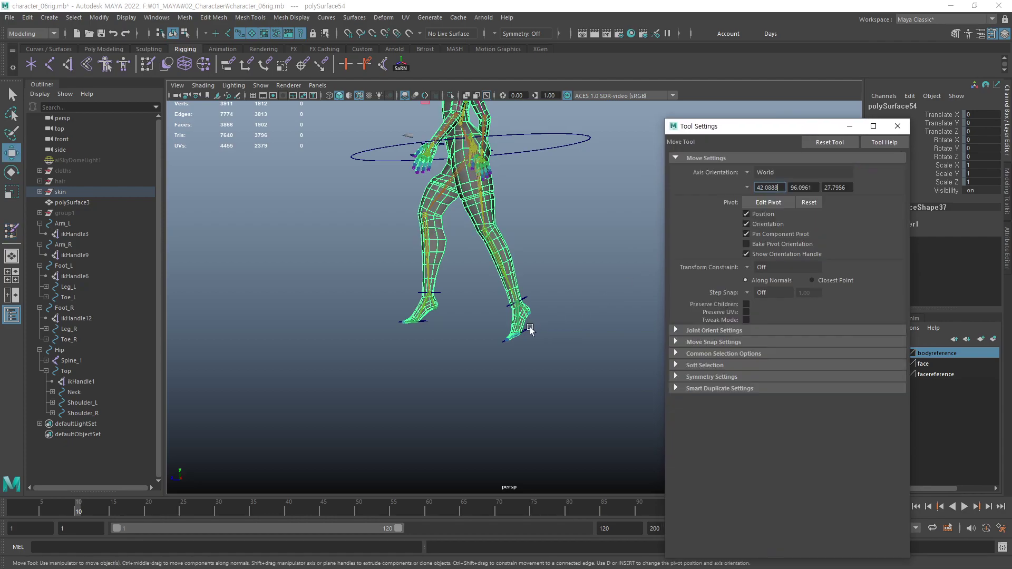
pyautogui.click(531, 330)
pyautogui.moveTo(181, 404)
pyautogui.keyDown('alt'); pyautogui.mouseDown()
pyautogui.moveTo(425, 334)
pyautogui.moveTo(545, 252)
pyautogui.moveTo(475, 265)
pyautogui.moveTo(495, 258)
pyautogui.moveTo(520, 225)
pyautogui.moveTo(518, 237)
pyautogui.mouseUp(); pyautogui.keyUp('alt')
pyautogui.press('e')
pyautogui.press('w')
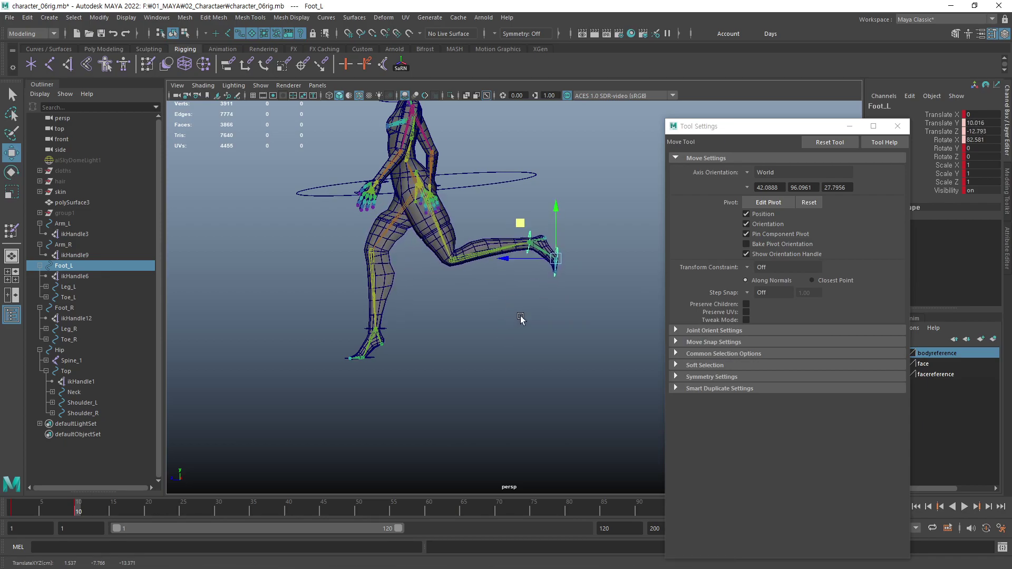
pyautogui.keyDown('alt'); pyautogui.moveTo(521, 318); pyautogui.dragTo(355, 361); pyautogui.keyUp('alt')
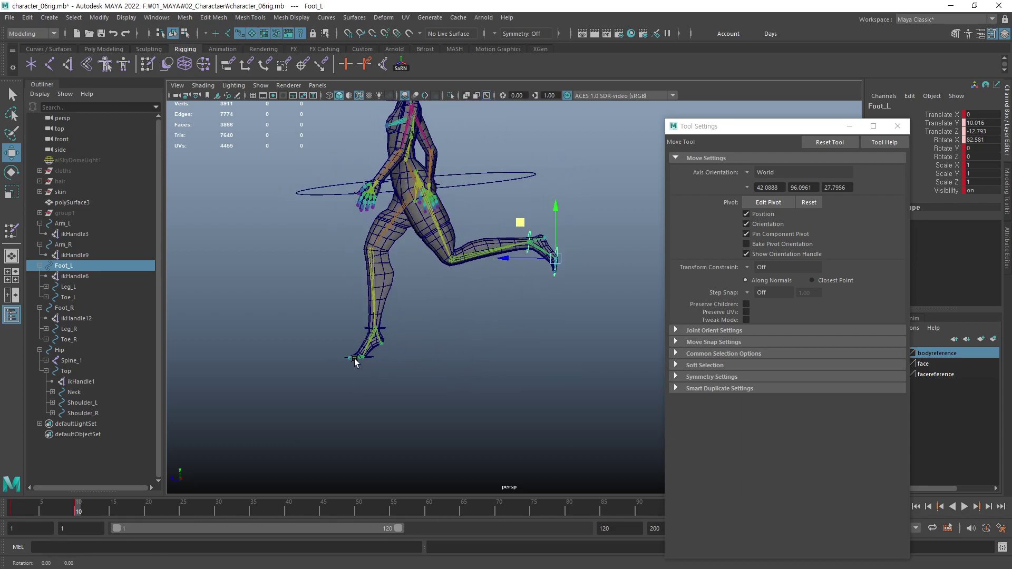
pyautogui.keyDown('alt'); pyautogui.moveTo(481, 361); pyautogui.dragTo(442, 353); pyautogui.keyUp('alt')
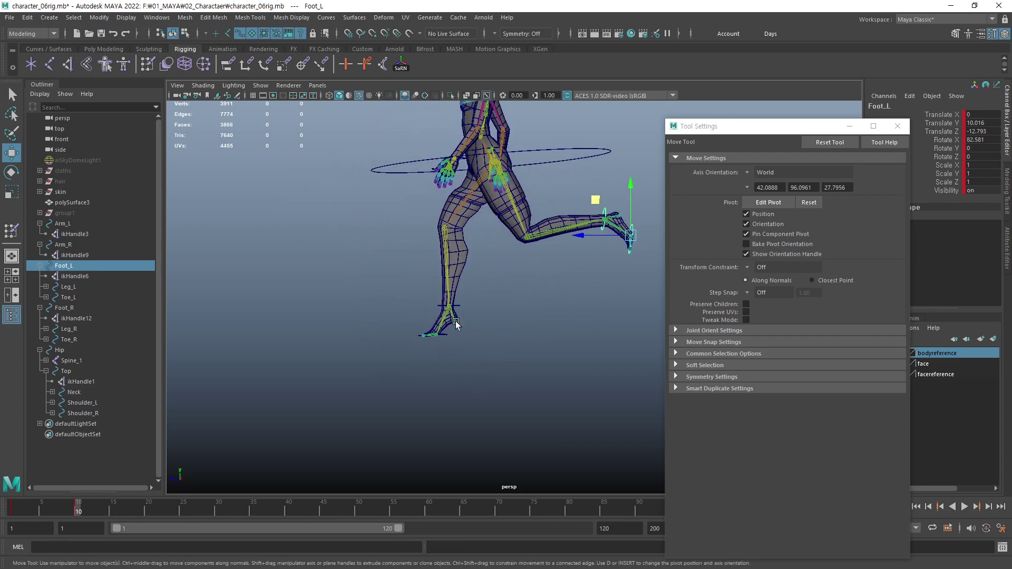
# - Pull Foot_R back, key the running pose at frame 10, and select the skin mesh
pyautogui.click(445, 332)
pyautogui.click(445, 334)
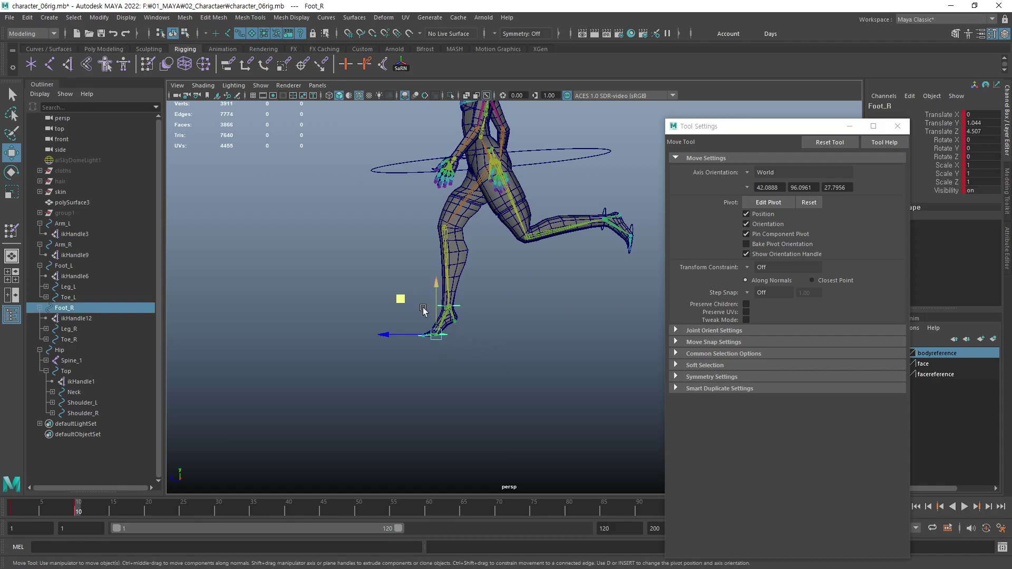
pyautogui.moveTo(424, 310)
pyautogui.mouseDown(button='middle')
pyautogui.moveTo(375, 259)
pyautogui.moveTo(337, 256)
pyautogui.moveTo(347, 265)
pyautogui.mouseUp(button='middle')
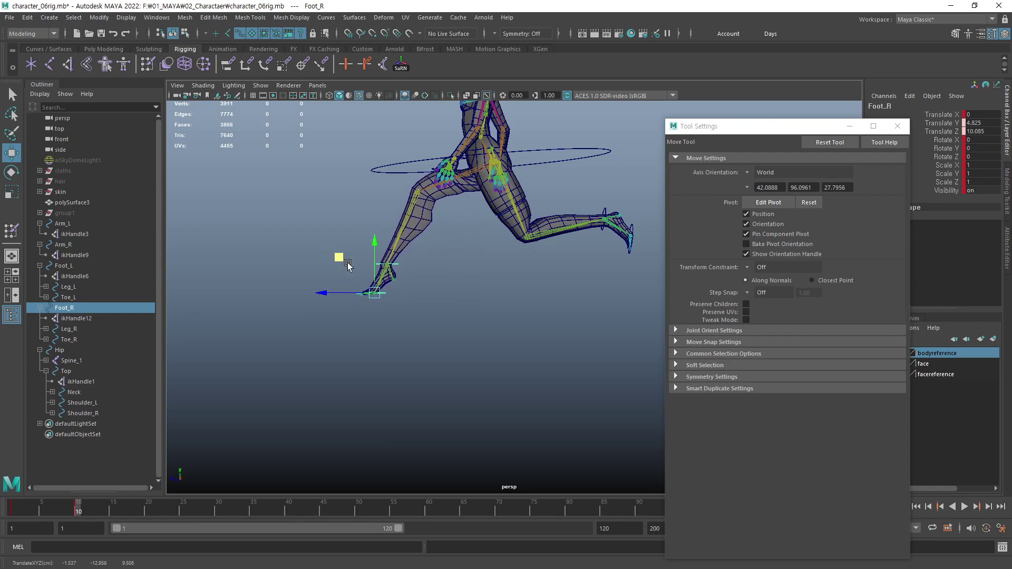
pyautogui.press('s')
pyautogui.moveTo(81, 511)
pyautogui.mouseDown()
pyautogui.moveTo(18, 509)
pyautogui.moveTo(92, 504)
pyautogui.moveTo(17, 501)
pyautogui.moveTo(149, 485)
pyautogui.moveTo(28, 498)
pyautogui.moveTo(150, 485)
pyautogui.moveTo(45, 494)
pyautogui.moveTo(149, 501)
pyautogui.moveTo(10, 516)
pyautogui.moveTo(88, 508)
pyautogui.moveTo(79, 509)
pyautogui.mouseUp()
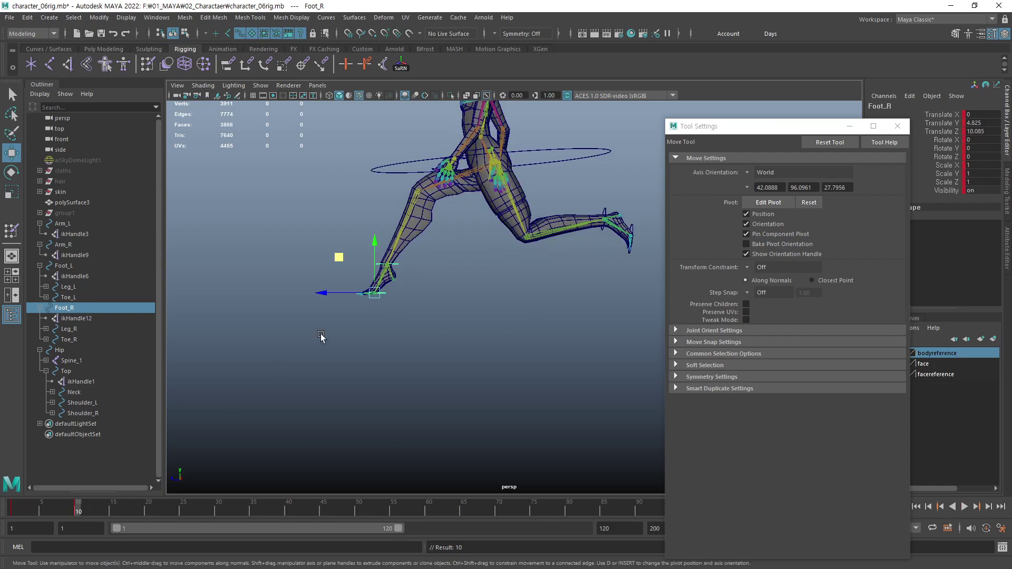
pyautogui.click(492, 211)
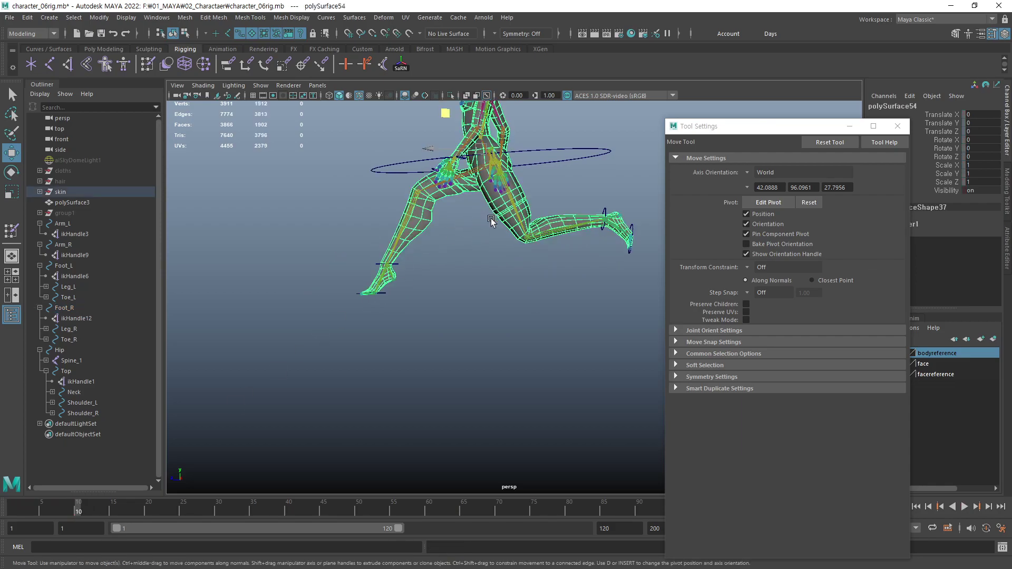
# - Start Paint Skin Weights and frame the hips and thighs from the front
pyautogui.click(167, 64)
pyautogui.scroll(5, 518, 299)
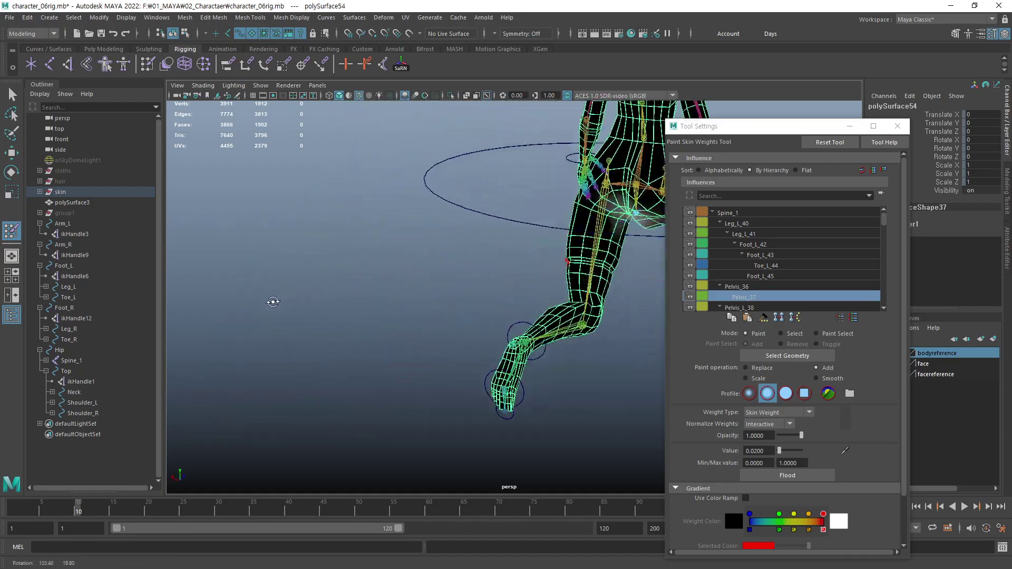
pyautogui.keyDown('alt'); pyautogui.moveTo(518, 299); pyautogui.dragTo(470, 265); pyautogui.keyUp('alt')
pyautogui.scroll(-3, 353, 297)
pyautogui.scroll(5, 473, 265)
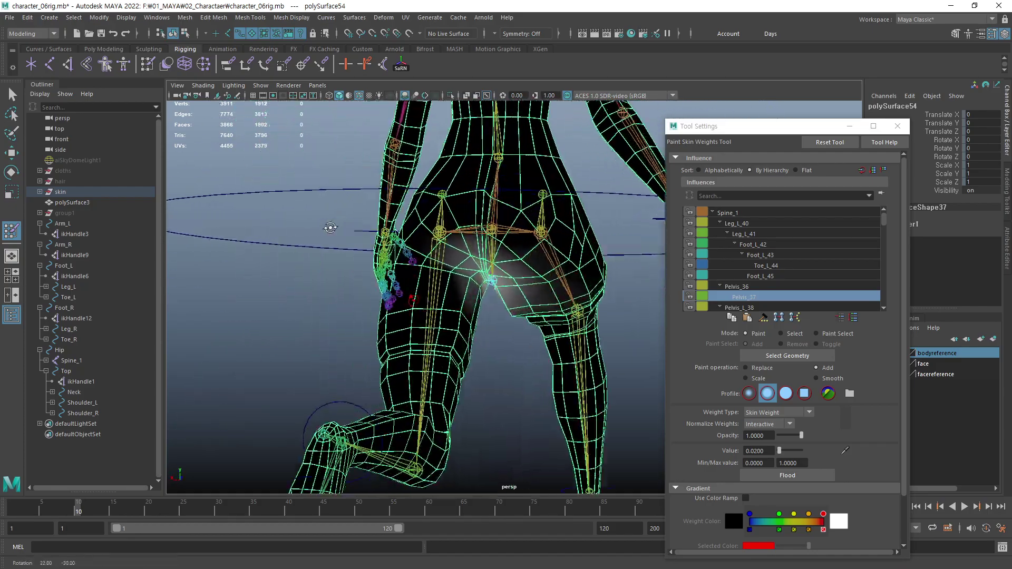
pyautogui.keyDown('alt'); pyautogui.moveTo(349, 236); pyautogui.dragTo(260, 225); pyautogui.keyUp('alt')
pyautogui.scroll(3, 454, 259)
pyautogui.scroll(2, 385, 300)
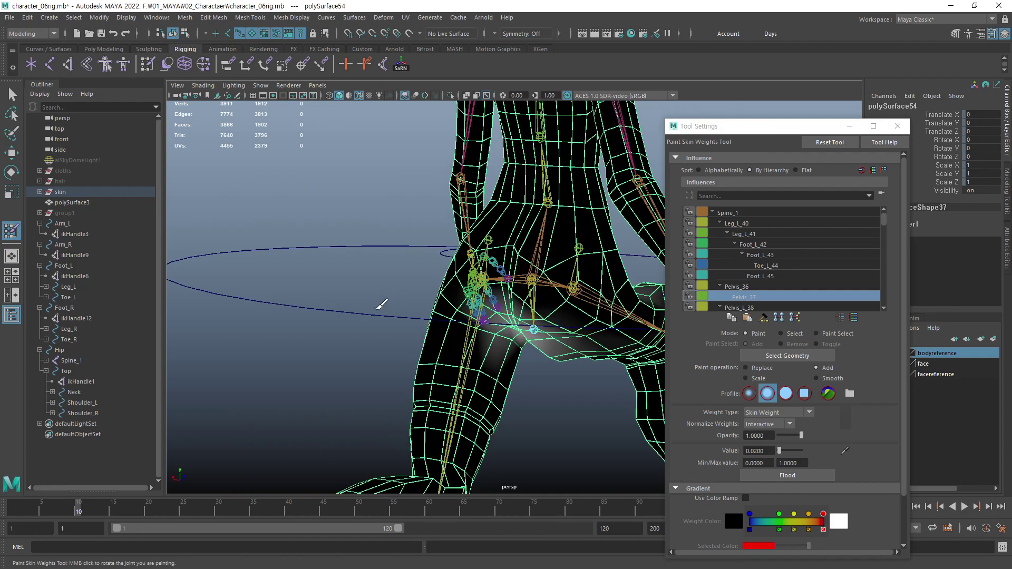
pyautogui.scroll(3, 540, 295)
pyautogui.keyDown('alt'); pyautogui.moveTo(540, 295); pyautogui.dragTo(475, 295); pyautogui.keyUp('alt')
# - Paint Pelvis_L_38 weight with Add at 0.02 onto the left hip and buttock side
pyautogui.scroll(-2, 475, 296)
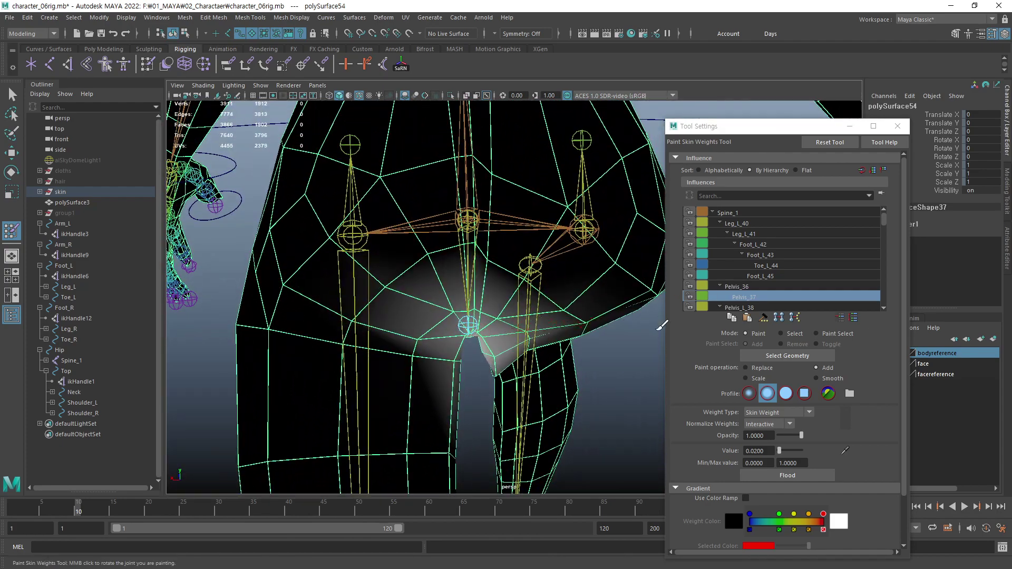
pyautogui.scroll(-3, 883, 226)
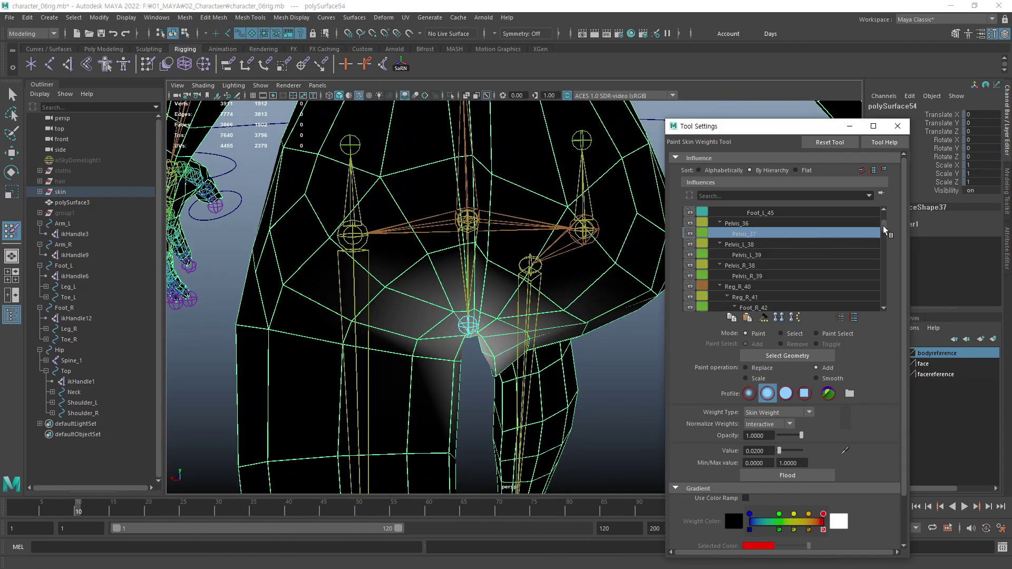
pyautogui.scroll(-1, 884, 228)
pyautogui.click(749, 224)
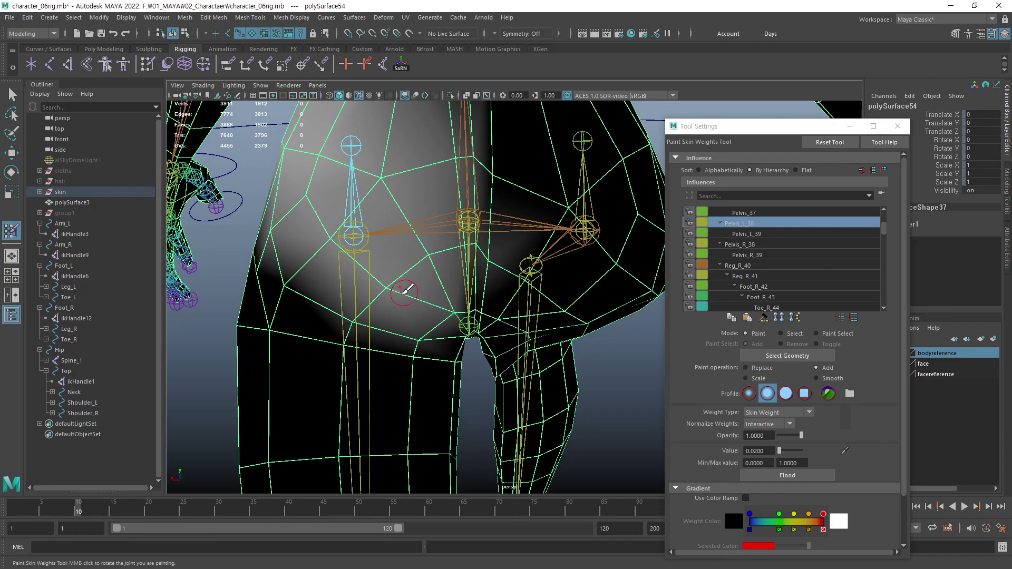
pyautogui.scroll(3, 497, 298)
pyautogui.moveTo(440, 316)
pyautogui.keyDown('alt'); pyautogui.mouseDown(button='middle')
pyautogui.moveTo(467, 207)
pyautogui.moveTo(484, 186)
pyautogui.mouseUp(button='middle'); pyautogui.keyUp('alt')
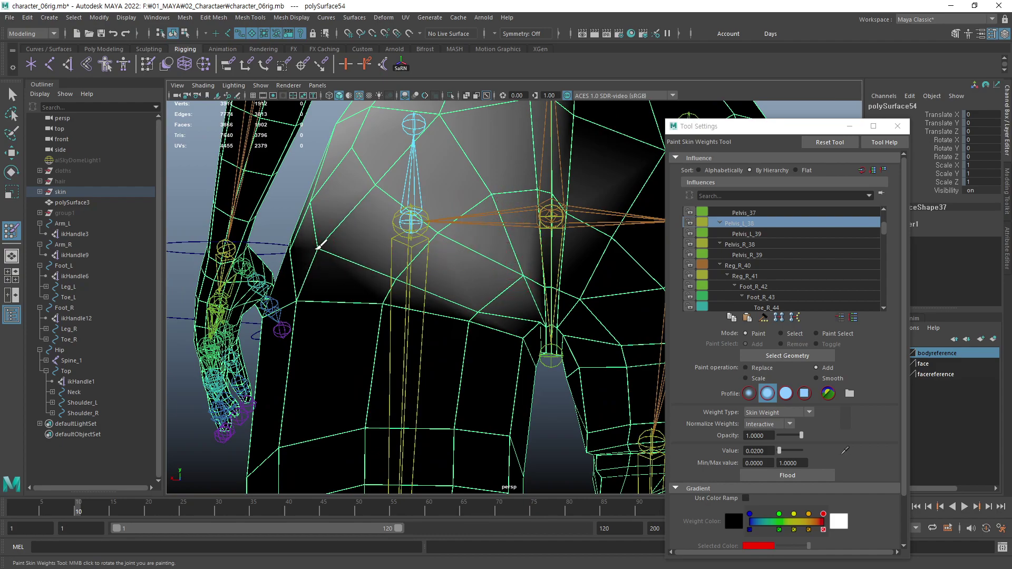
pyautogui.moveTo(327, 243); pyautogui.dragTo(331, 238)
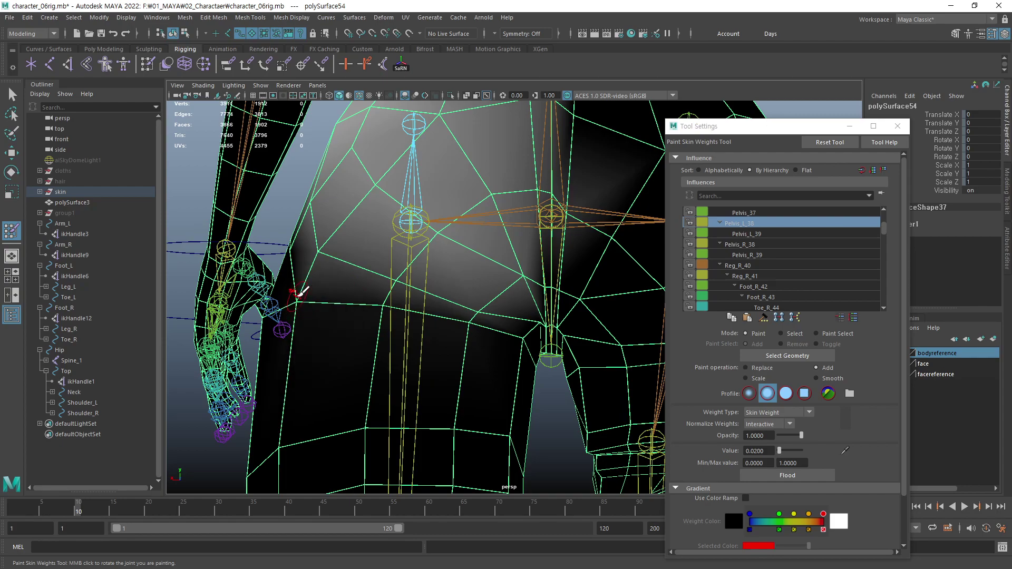
pyautogui.moveTo(371, 266)
pyautogui.keyDown('alt'); pyautogui.mouseDown()
pyautogui.moveTo(320, 266)
pyautogui.moveTo(411, 294)
pyautogui.moveTo(388, 298)
pyautogui.moveTo(359, 260)
pyautogui.mouseUp(); pyautogui.keyUp('alt')
# - Toggle joint display to check shading, touch up the hip side edge, and orbit to the crotch
pyautogui.click(486, 96)
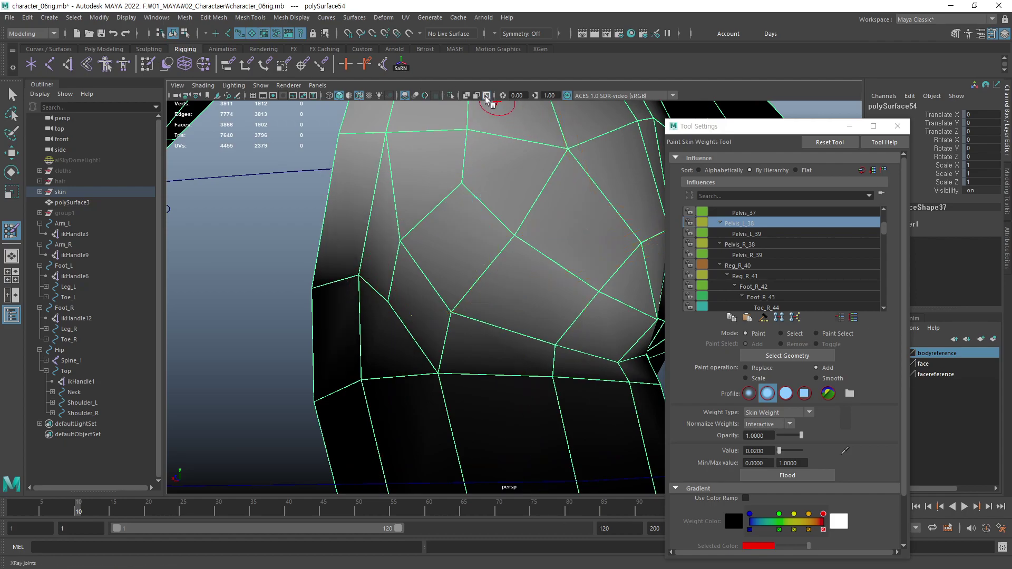
pyautogui.click(486, 96)
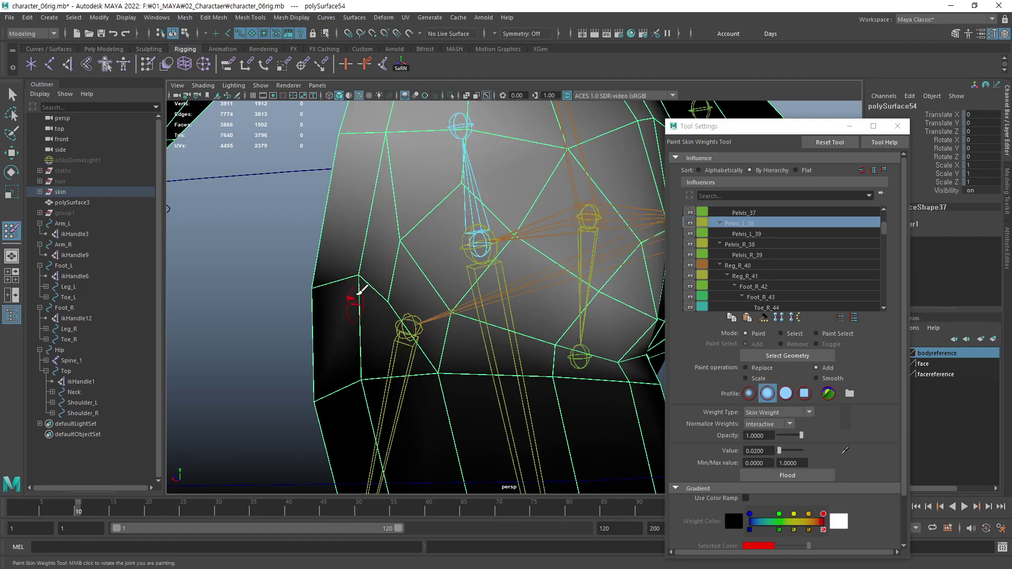
pyautogui.moveTo(372, 284); pyautogui.dragTo(358, 259)
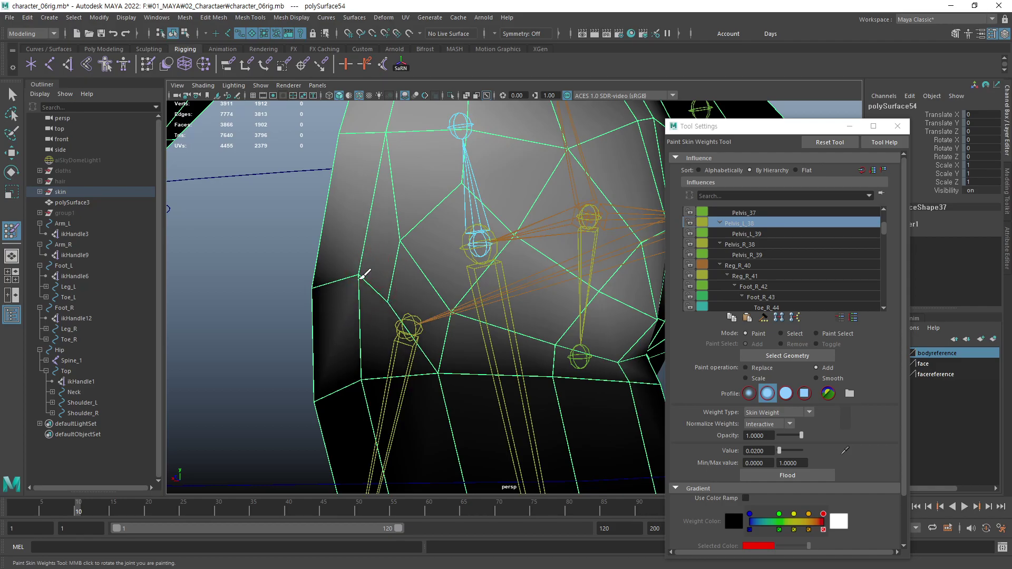
pyautogui.keyDown('alt'); pyautogui.moveTo(364, 274); pyautogui.dragTo(461, 306, button='right'); pyautogui.keyUp('alt')
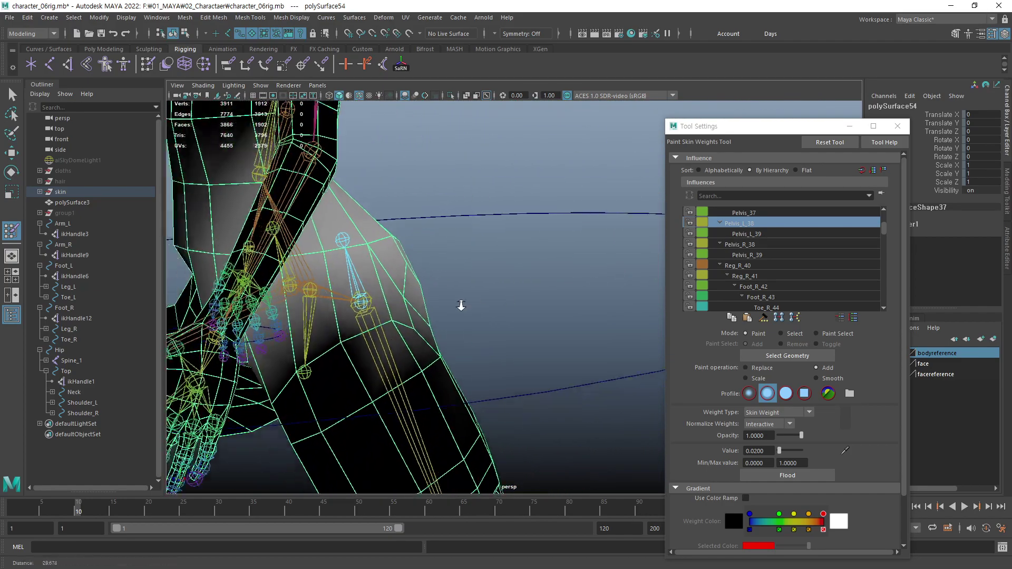
pyautogui.keyDown('alt'); pyautogui.moveTo(461, 306); pyautogui.dragTo(427, 239); pyautogui.keyUp('alt')
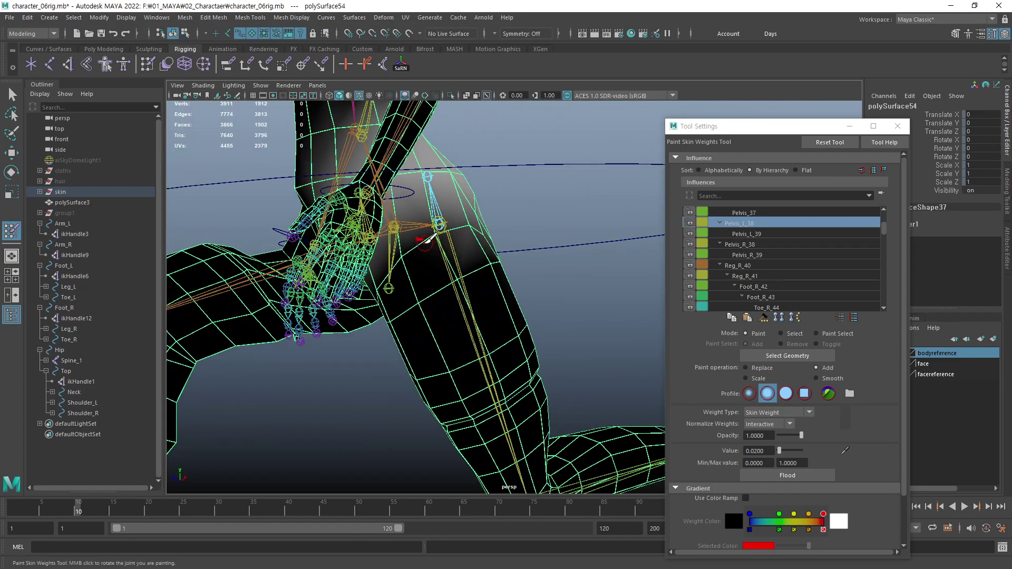
pyautogui.keyDown('alt'); pyautogui.moveTo(425, 277); pyautogui.dragTo(508, 221); pyautogui.keyUp('alt')
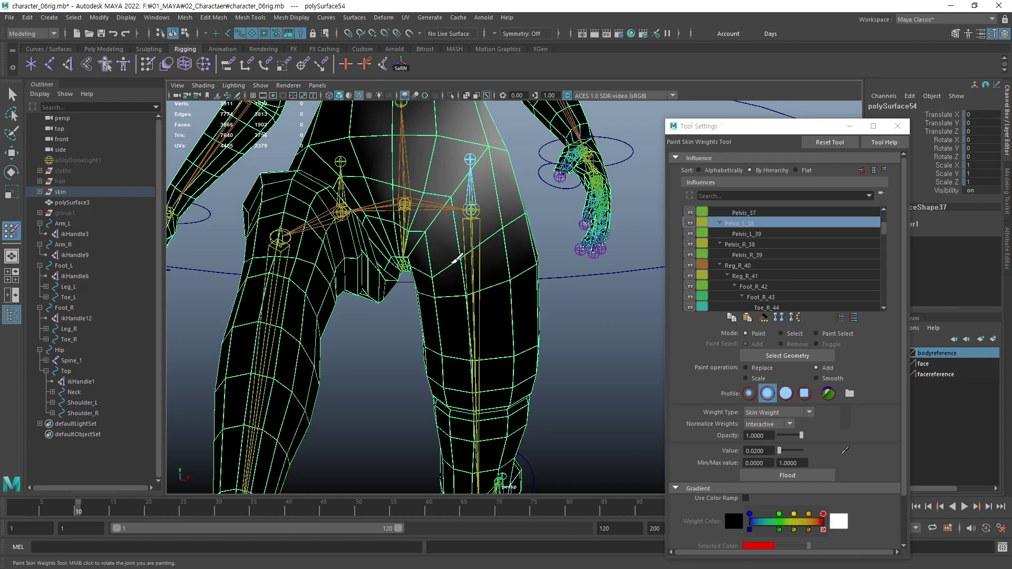
pyautogui.keyDown('alt'); pyautogui.moveTo(461, 257); pyautogui.dragTo(680, 244); pyautogui.keyUp('alt')
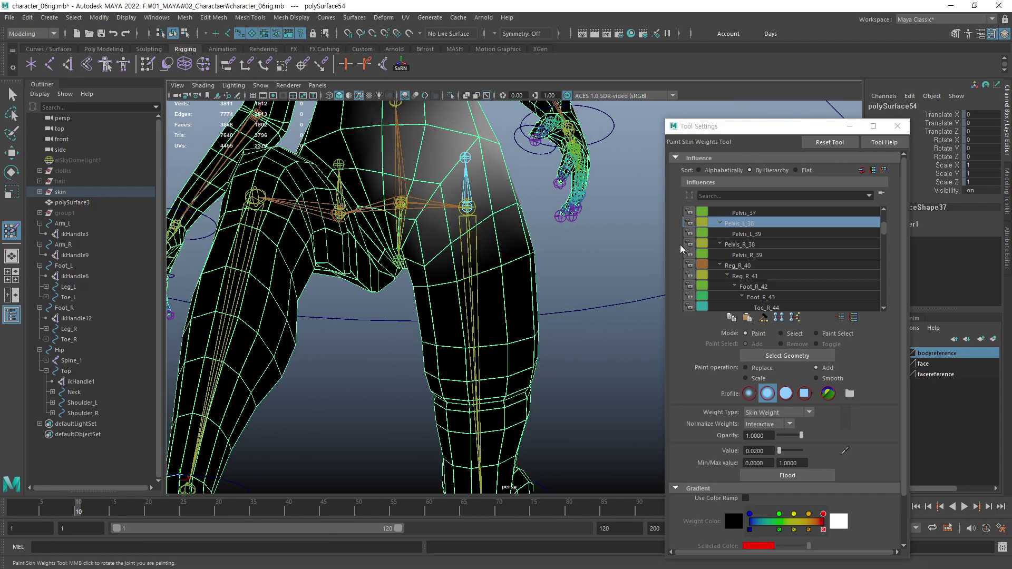
# - Paint Pelvis_37 weight with Add at 0.02 across the crotch between the thighs
pyautogui.click(751, 214)
pyautogui.scroll(1, 883, 227)
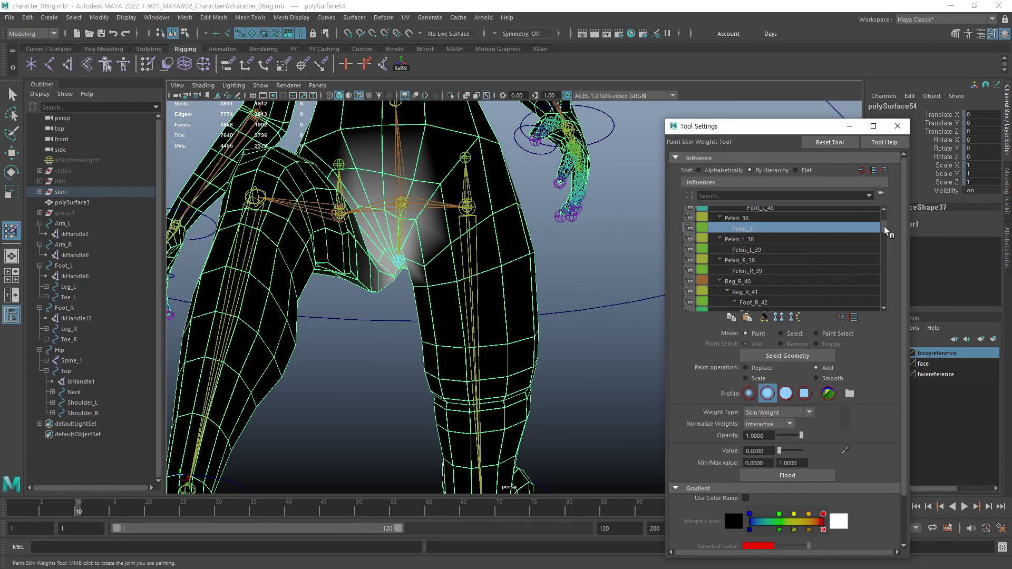
pyautogui.moveTo(425, 262); pyautogui.dragTo(428, 257)
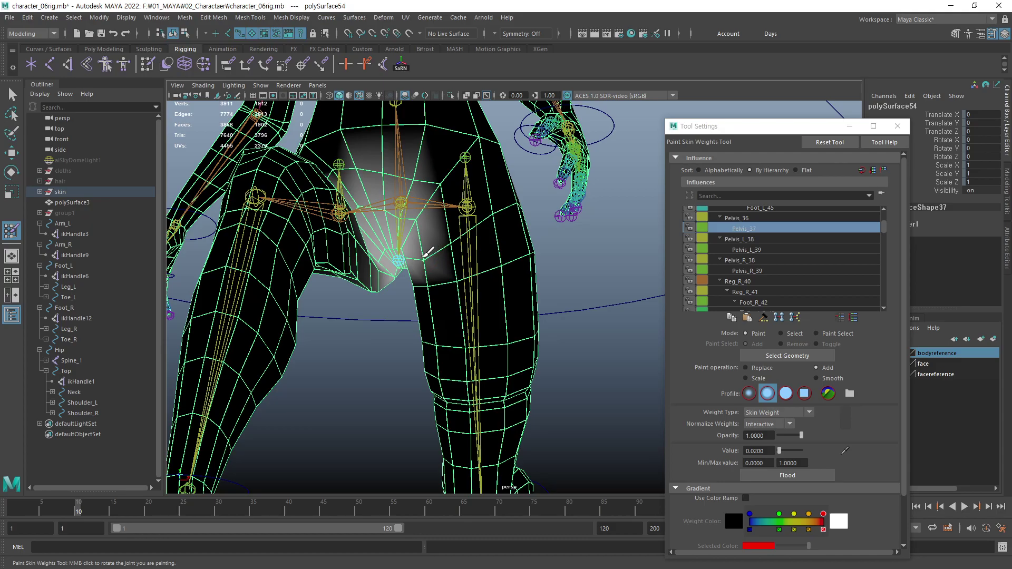
pyautogui.moveTo(430, 262)
pyautogui.keyDown('alt'); pyautogui.mouseDown()
pyautogui.moveTo(464, 240)
pyautogui.moveTo(493, 255)
pyautogui.moveTo(432, 255)
pyautogui.moveTo(445, 265)
pyautogui.mouseUp(); pyautogui.keyUp('alt')
pyautogui.scroll(2, 474, 266)
pyautogui.scroll(2, 486, 266)
pyautogui.scroll(3, 503, 266)
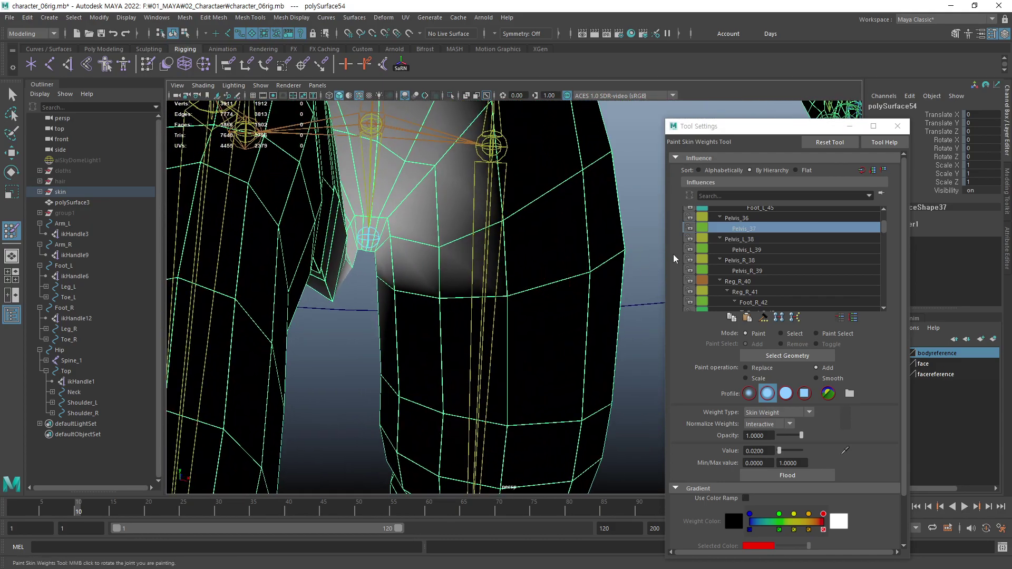
pyautogui.moveTo(884, 224); pyautogui.dragTo(885, 220)
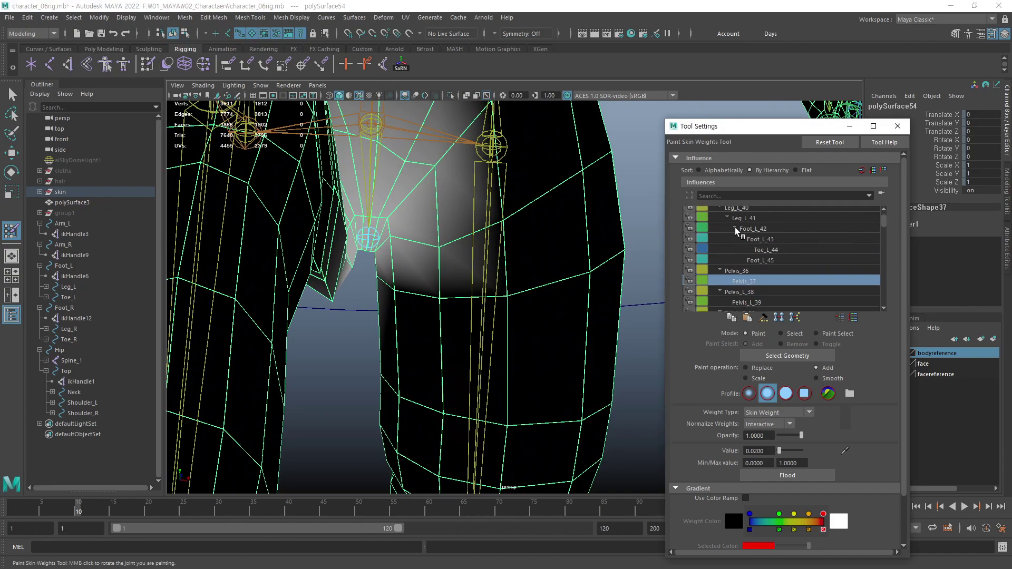
# - Make Leg_L_40 the active influence and inspect the upper thigh beside the hip up close
pyautogui.click(742, 208)
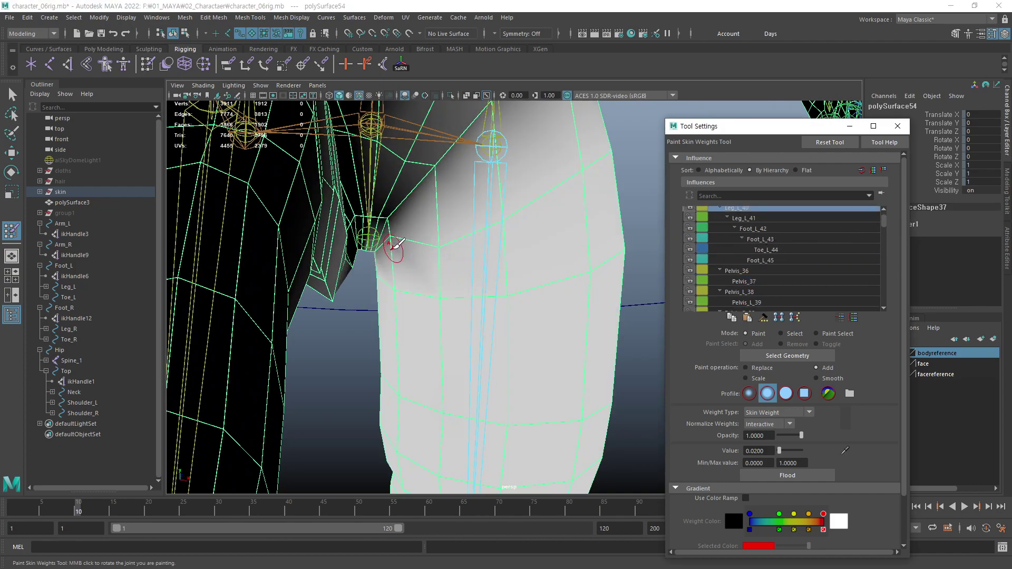
pyautogui.click(396, 242)
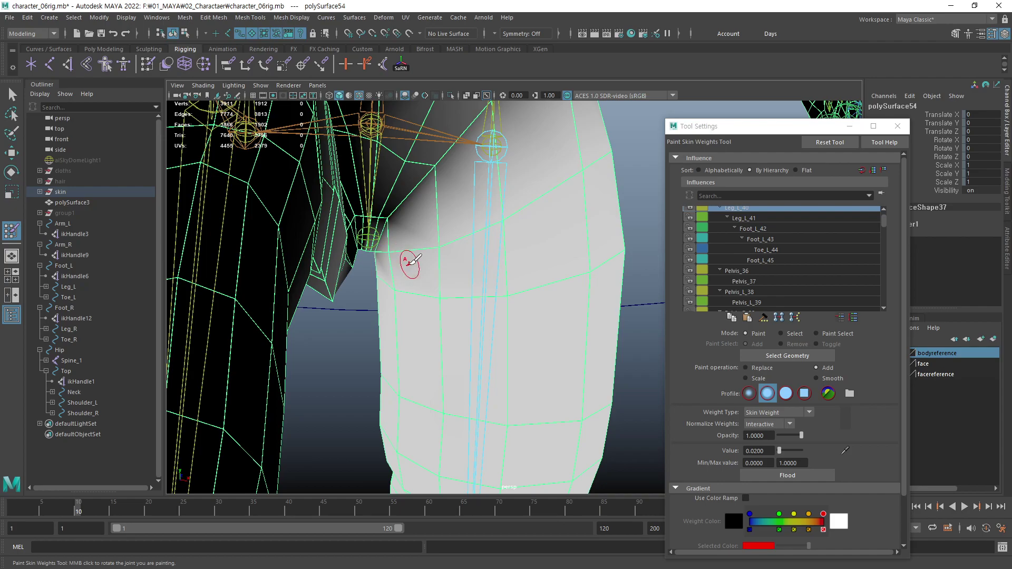
pyautogui.moveTo(415, 260)
pyautogui.keyDown('alt'); pyautogui.mouseDown()
pyautogui.moveTo(479, 203)
pyautogui.moveTo(605, 147)
pyautogui.moveTo(486, 192)
pyautogui.moveTo(447, 290)
pyautogui.moveTo(490, 248)
pyautogui.mouseUp(); pyautogui.keyUp('alt')
pyautogui.keyDown('alt'); pyautogui.moveTo(580, 227); pyautogui.dragTo(625, 228, button='right'); pyautogui.keyUp('alt')
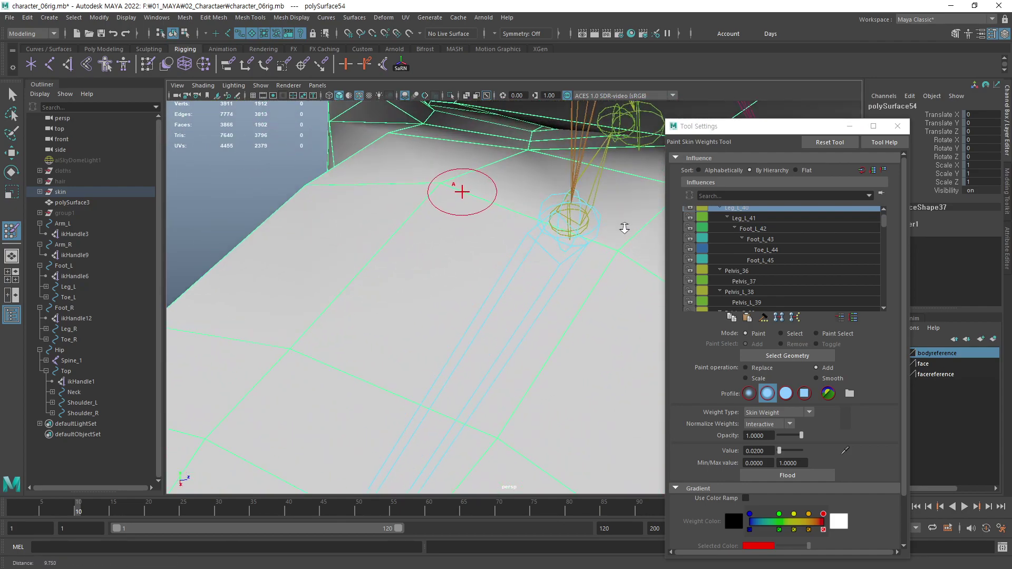
pyautogui.moveTo(625, 228)
pyautogui.keyDown('alt'); pyautogui.mouseDown()
pyautogui.moveTo(498, 293)
pyautogui.moveTo(560, 368)
pyautogui.mouseUp(); pyautogui.keyUp('alt')
pyautogui.keyDown('alt'); pyautogui.moveTo(560, 368); pyautogui.dragTo(473, 253, button='middle'); pyautogui.keyUp('alt')
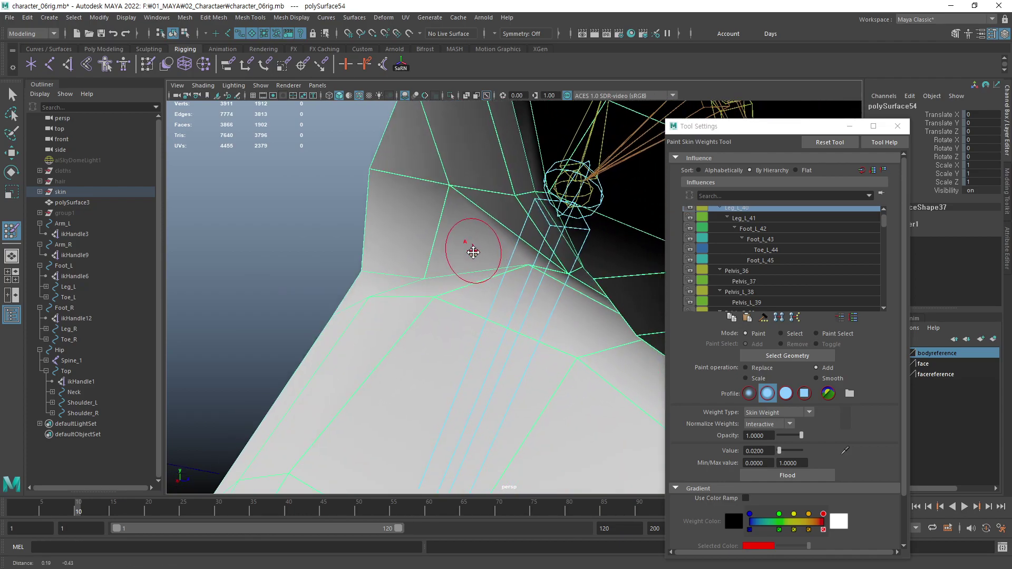
pyautogui.moveTo(473, 252)
pyautogui.keyDown('alt'); pyautogui.mouseDown()
pyautogui.moveTo(486, 287)
pyautogui.moveTo(502, 260)
pyautogui.moveTo(538, 266)
pyautogui.mouseUp(); pyautogui.keyUp('alt')
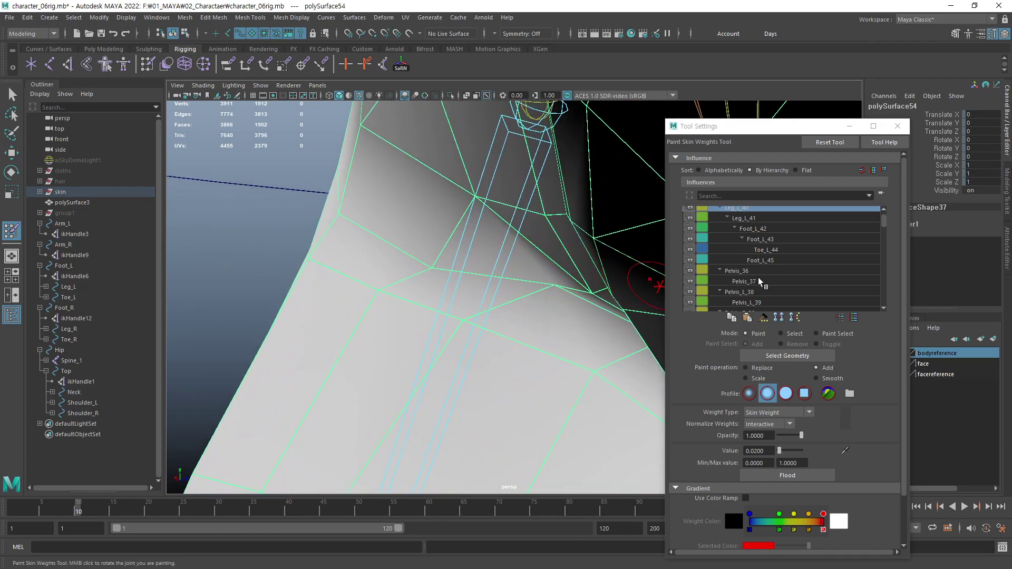
# - Paint Pelvis_36 weight into the thigh-pelvis crease, checking it from several angles
pyautogui.click(745, 271)
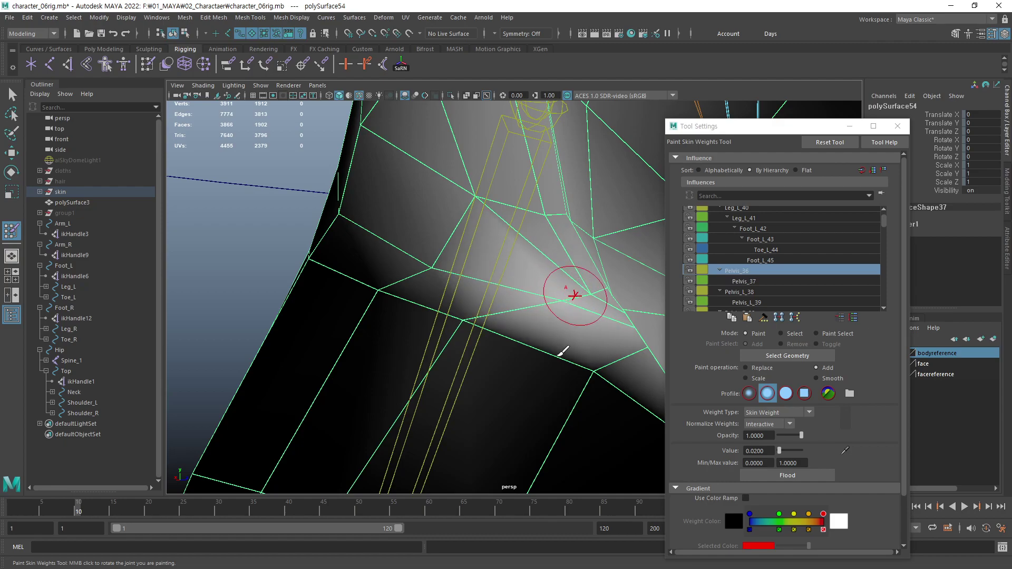
pyautogui.moveTo(563, 351)
pyautogui.keyDown('alt'); pyautogui.mouseDown()
pyautogui.moveTo(463, 350)
pyautogui.moveTo(478, 350)
pyautogui.moveTo(468, 325)
pyautogui.mouseUp(); pyautogui.keyUp('alt')
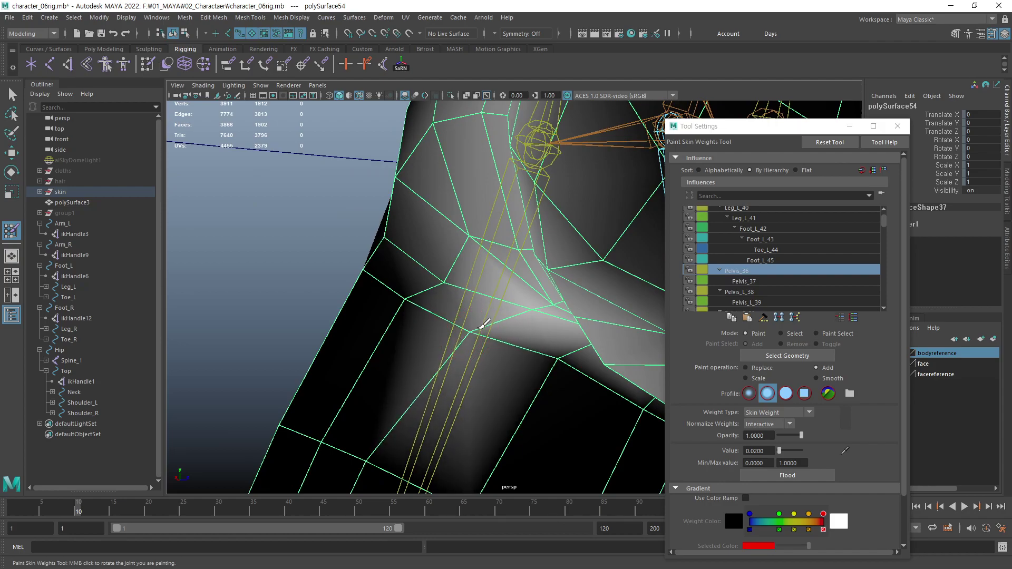
pyautogui.moveTo(488, 305)
pyautogui.keyDown('alt'); pyautogui.mouseDown()
pyautogui.moveTo(482, 219)
pyautogui.moveTo(459, 321)
pyautogui.moveTo(451, 306)
pyautogui.moveTo(481, 267)
pyautogui.moveTo(536, 273)
pyautogui.mouseUp(); pyautogui.keyUp('alt')
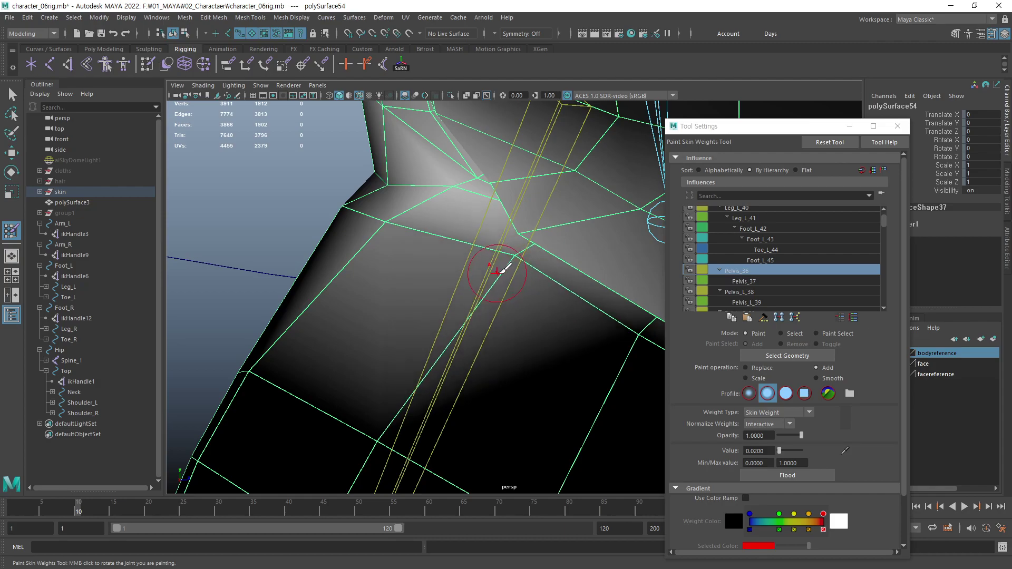
pyautogui.moveTo(586, 331)
pyautogui.keyDown('alt'); pyautogui.mouseDown()
pyautogui.moveTo(497, 260)
pyautogui.moveTo(501, 251)
pyautogui.mouseUp(); pyautogui.keyUp('alt')
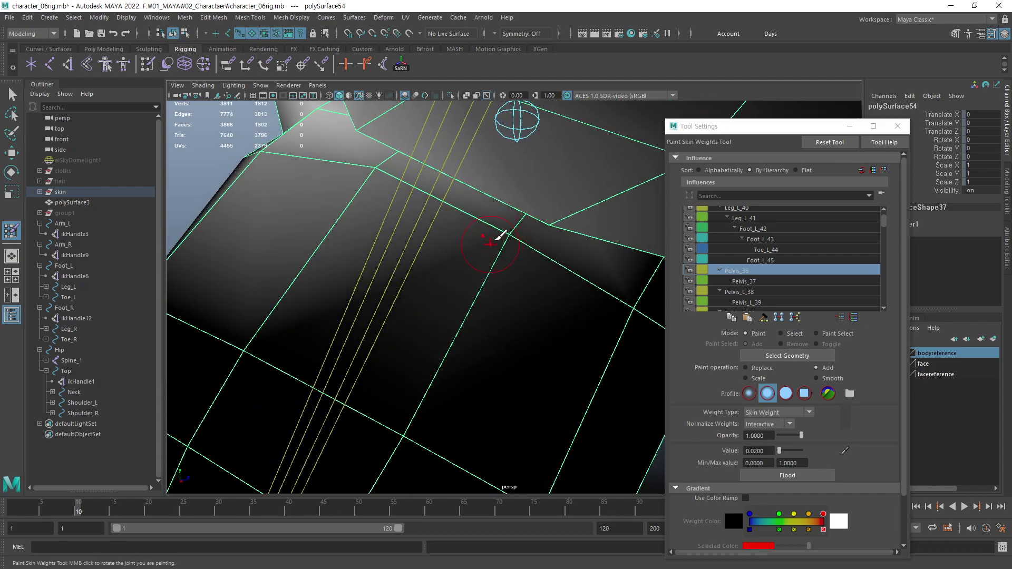
pyautogui.moveTo(557, 311)
pyautogui.keyDown('alt'); pyautogui.mouseDown()
pyautogui.moveTo(508, 237)
pyautogui.moveTo(459, 225)
pyautogui.moveTo(501, 215)
pyautogui.moveTo(494, 172)
pyautogui.mouseUp(); pyautogui.keyUp('alt')
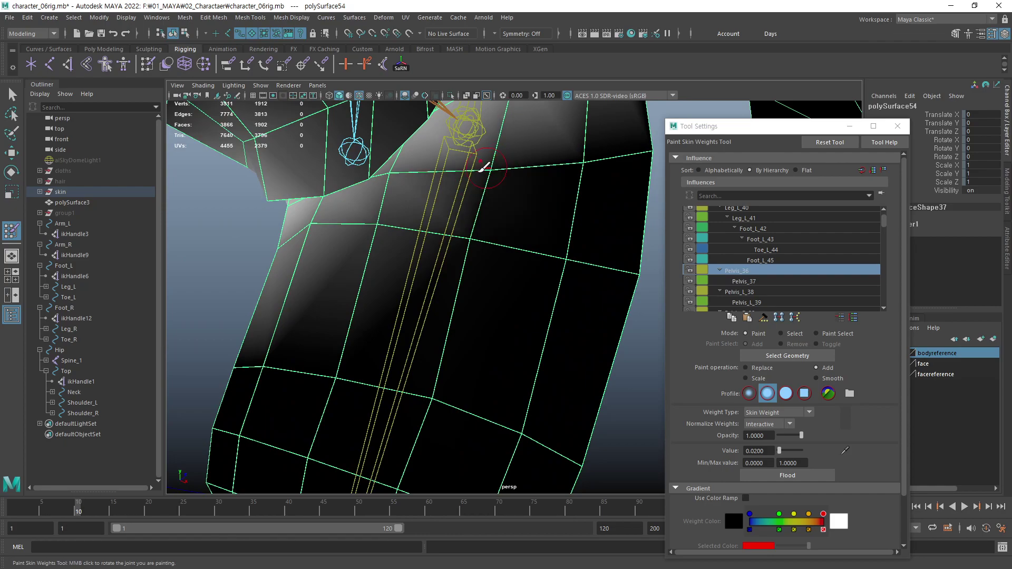
pyautogui.moveTo(448, 221)
pyautogui.keyDown('alt'); pyautogui.mouseDown()
pyautogui.moveTo(474, 264)
pyautogui.moveTo(513, 272)
pyautogui.mouseUp(); pyautogui.keyUp('alt')
pyautogui.keyDown('alt'); pyautogui.moveTo(513, 272); pyautogui.dragTo(433, 265, button='right'); pyautogui.keyUp('alt')
pyautogui.moveTo(432, 265)
pyautogui.keyDown('alt'); pyautogui.mouseDown()
pyautogui.moveTo(472, 315)
pyautogui.moveTo(537, 354)
pyautogui.moveTo(459, 296)
pyautogui.moveTo(422, 296)
pyautogui.moveTo(476, 301)
pyautogui.moveTo(434, 289)
pyautogui.moveTo(493, 292)
pyautogui.moveTo(670, 317)
pyautogui.moveTo(560, 283)
pyautogui.moveTo(590, 279)
pyautogui.mouseUp(); pyautogui.keyUp('alt')
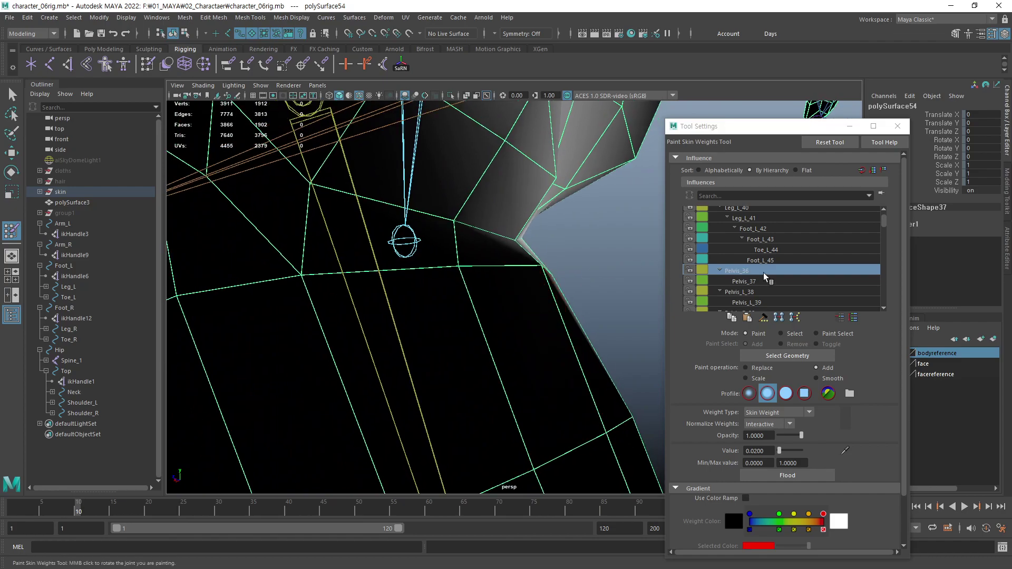
# - Touch up Leg_L_40 weight at the hip crease and check its falloff to the bent knee
pyautogui.click(747, 209)
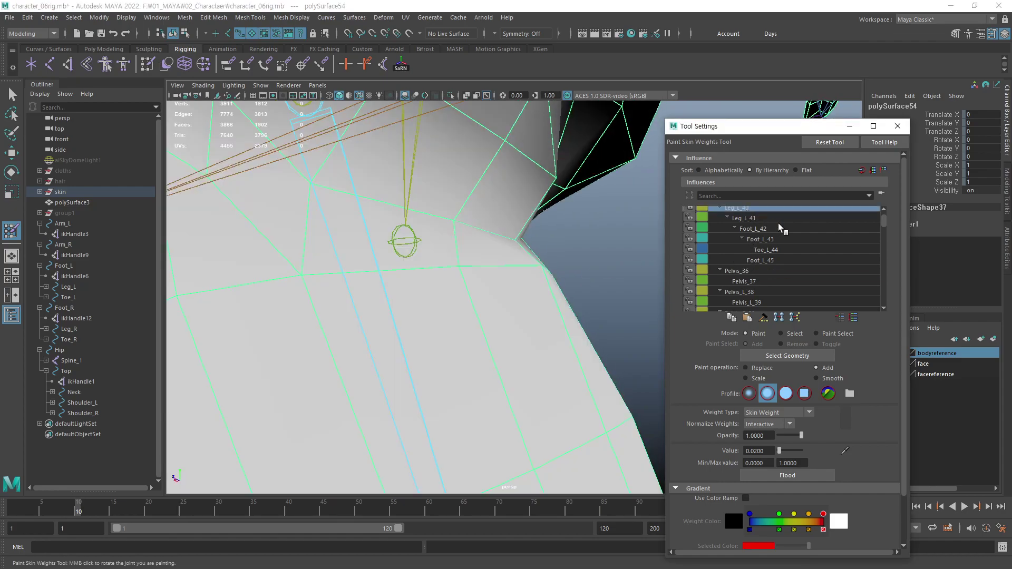
pyautogui.click(884, 208)
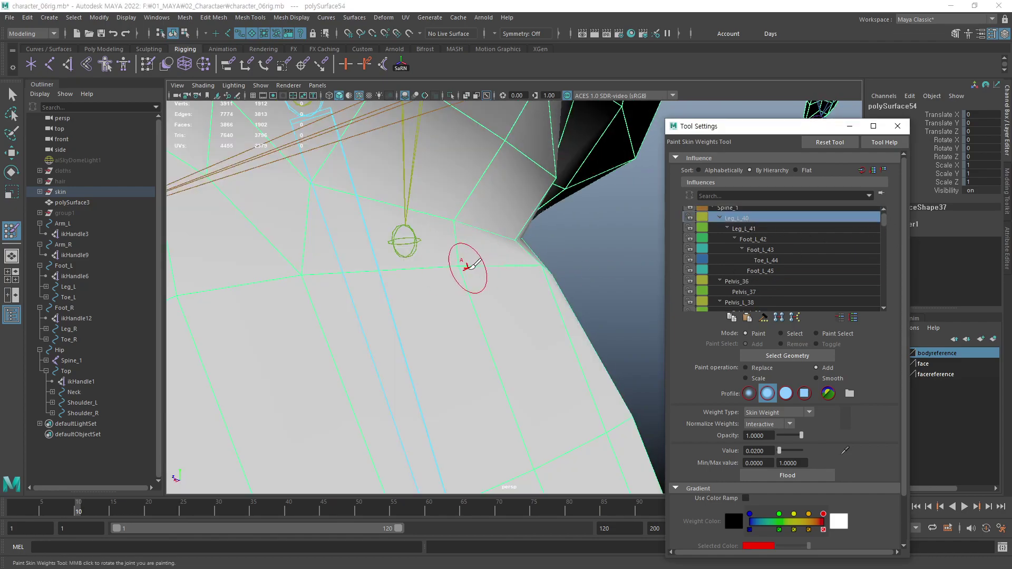
pyautogui.click(293, 277)
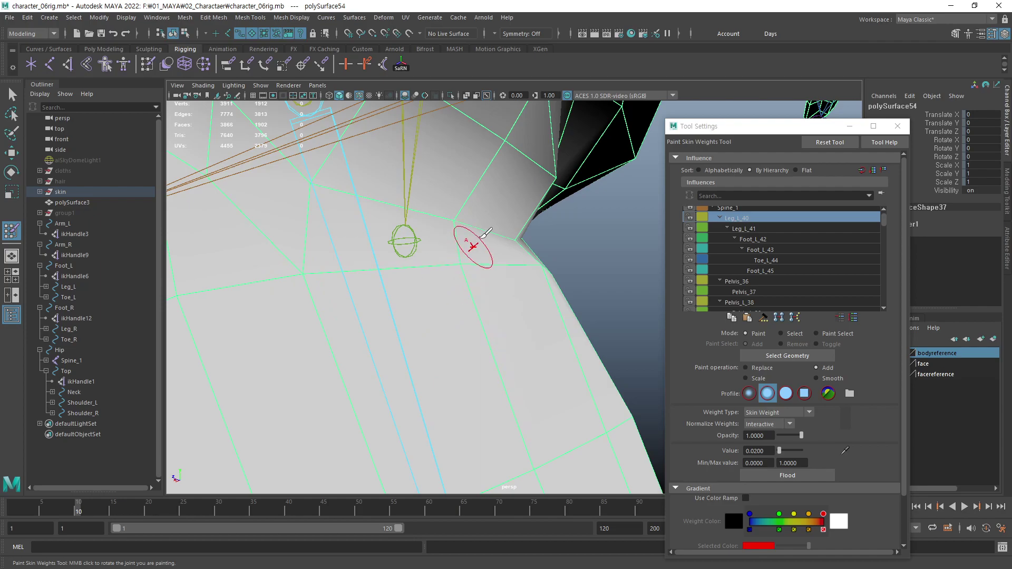
pyautogui.keyDown('alt'); pyautogui.moveTo(476, 217); pyautogui.dragTo(504, 240); pyautogui.keyUp('alt')
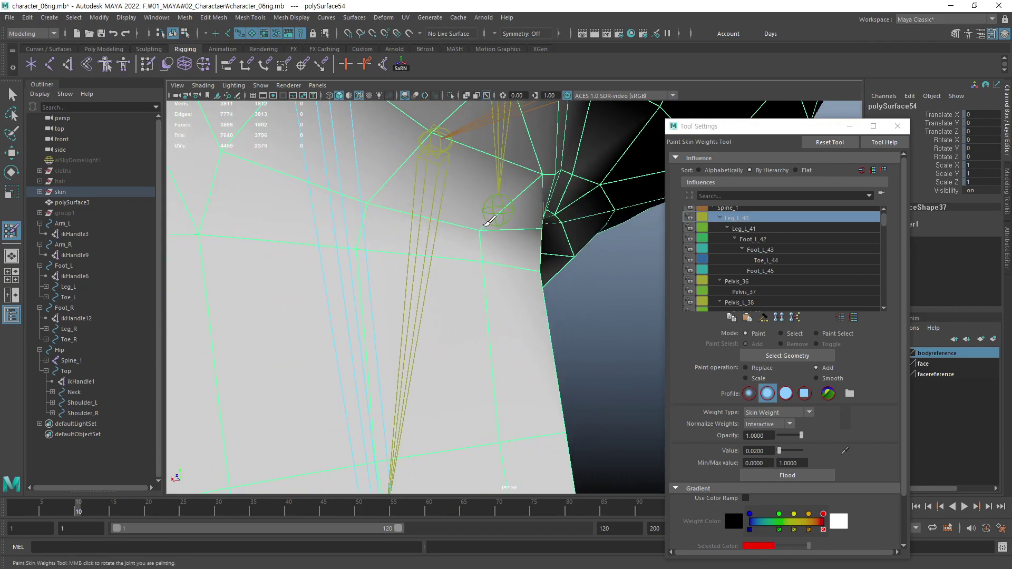
pyautogui.moveTo(489, 224)
pyautogui.keyDown('alt'); pyautogui.mouseDown()
pyautogui.moveTo(583, 283)
pyautogui.moveTo(533, 282)
pyautogui.moveTo(583, 296)
pyautogui.moveTo(585, 314)
pyautogui.moveTo(486, 287)
pyautogui.moveTo(565, 248)
pyautogui.moveTo(605, 209)
pyautogui.moveTo(534, 236)
pyautogui.moveTo(569, 216)
pyautogui.mouseUp(); pyautogui.keyUp('alt')
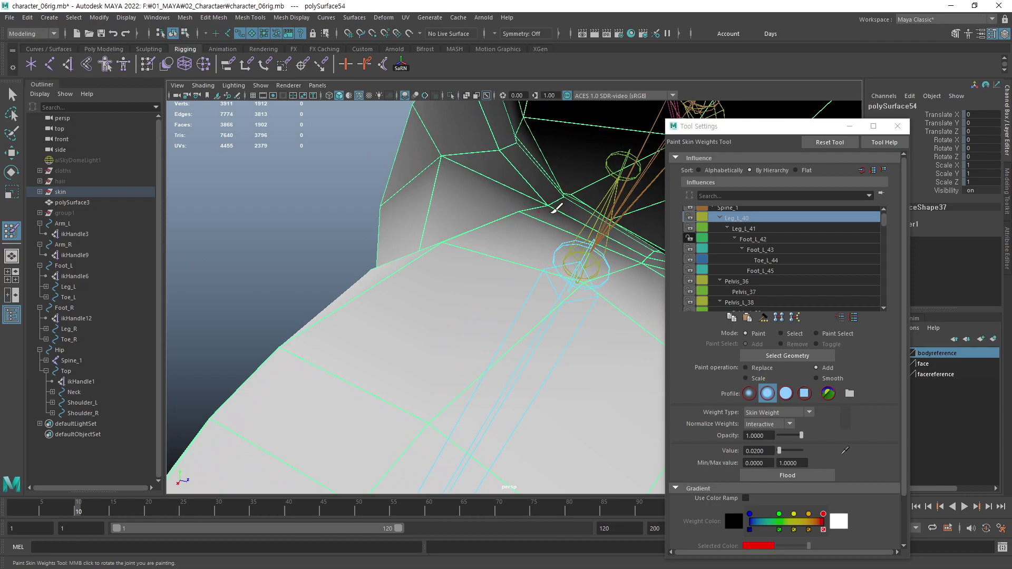
pyautogui.moveTo(570, 249)
pyautogui.keyDown('alt'); pyautogui.mouseDown()
pyautogui.moveTo(327, 255)
pyautogui.moveTo(328, 333)
pyautogui.moveTo(531, 339)
pyautogui.moveTo(549, 276)
pyautogui.moveTo(458, 300)
pyautogui.moveTo(576, 295)
pyautogui.moveTo(532, 289)
pyautogui.mouseUp(); pyautogui.keyUp('alt')
pyautogui.keyDown('alt'); pyautogui.moveTo(533, 289); pyautogui.dragTo(530, 288, button='right'); pyautogui.keyUp('alt')
pyautogui.moveTo(530, 288)
pyautogui.keyDown('alt'); pyautogui.mouseDown()
pyautogui.moveTo(450, 301)
pyautogui.moveTo(450, 339)
pyautogui.moveTo(420, 286)
pyautogui.moveTo(340, 308)
pyautogui.moveTo(440, 322)
pyautogui.moveTo(430, 323)
pyautogui.moveTo(437, 331)
pyautogui.mouseUp(); pyautogui.keyUp('alt')
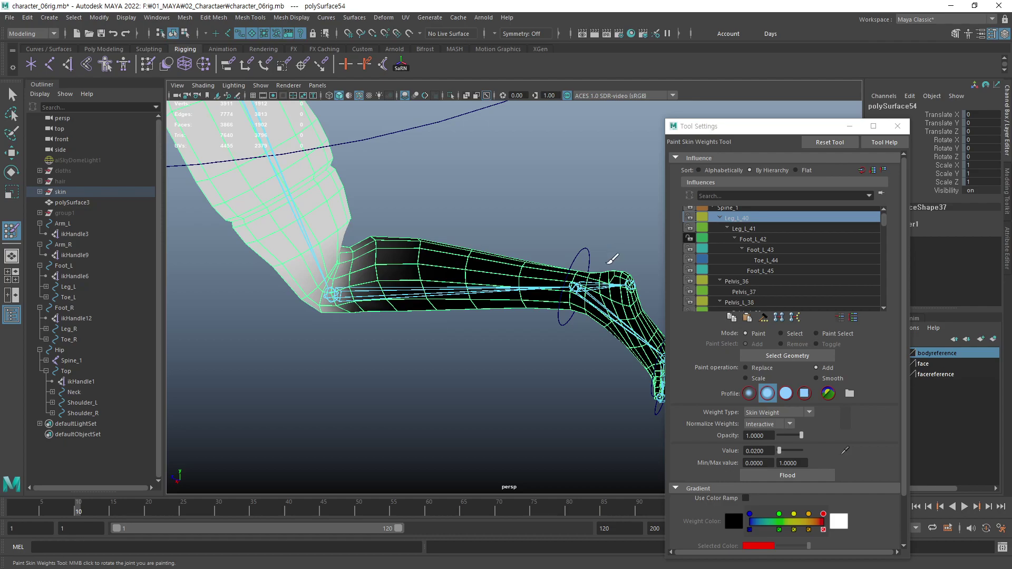
# - Zoom onto the bent knee and make Leg_L_41 the active influence to inspect shin weights
pyautogui.moveTo(357, 257)
pyautogui.keyDown('alt'); pyautogui.mouseDown()
pyautogui.moveTo(338, 309)
pyautogui.moveTo(417, 289)
pyautogui.mouseUp(); pyautogui.keyUp('alt')
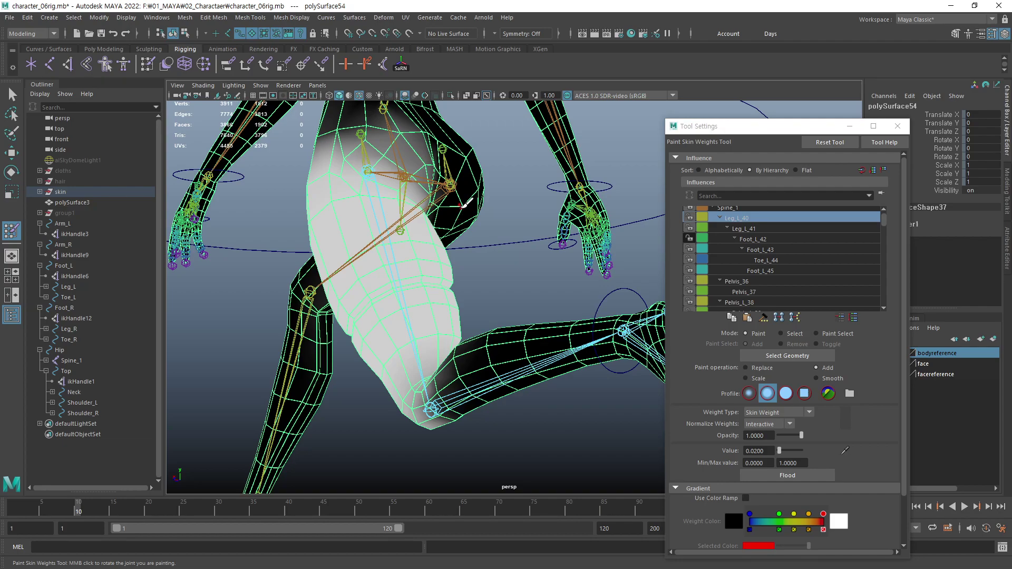
pyautogui.keyDown('alt'); pyautogui.moveTo(390, 361); pyautogui.dragTo(411, 331); pyautogui.keyUp('alt')
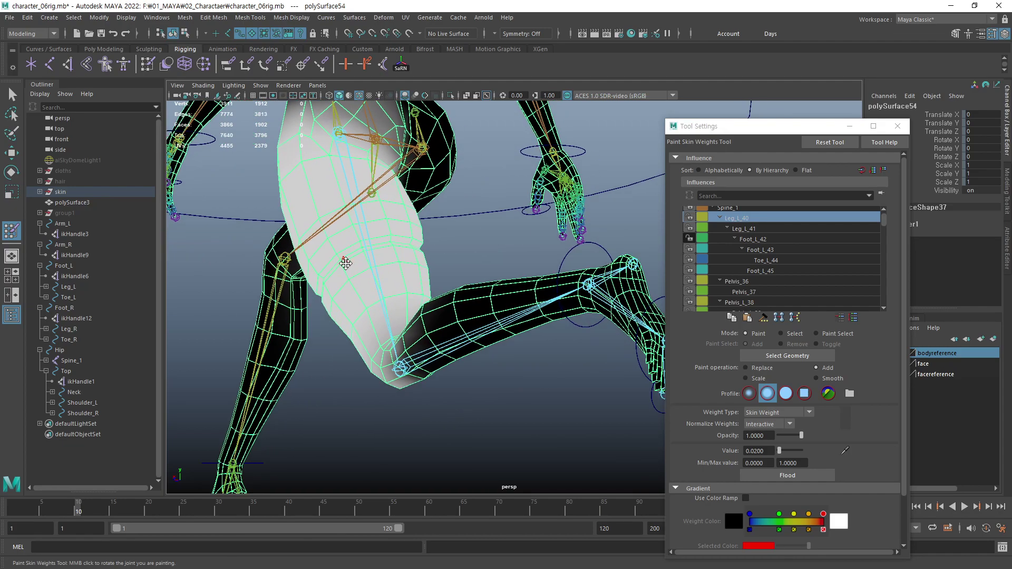
pyautogui.scroll(3, 411, 331)
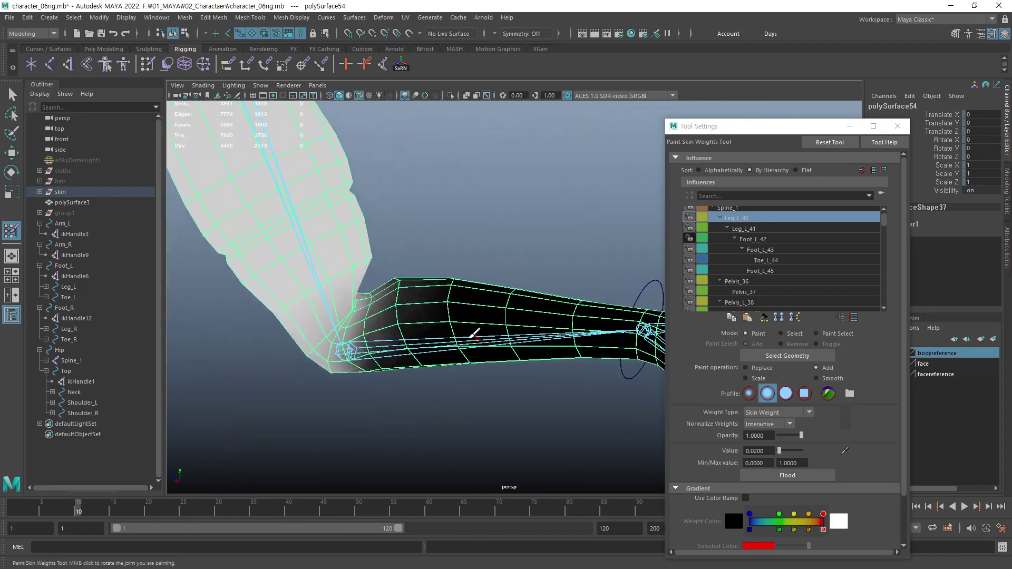
pyautogui.keyDown('alt'); pyautogui.moveTo(411, 331); pyautogui.dragTo(448, 295); pyautogui.keyUp('alt')
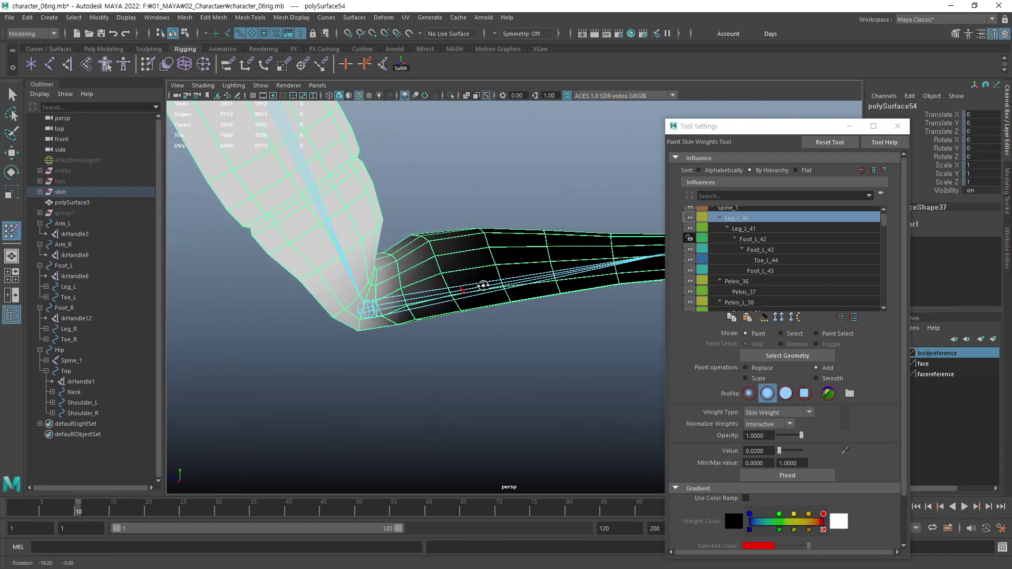
pyautogui.click(746, 229)
pyautogui.moveTo(517, 260)
pyautogui.keyDown('alt'); pyautogui.mouseDown()
pyautogui.moveTo(444, 261)
pyautogui.moveTo(447, 289)
pyautogui.moveTo(441, 244)
pyautogui.moveTo(435, 254)
pyautogui.mouseUp(); pyautogui.keyUp('alt')
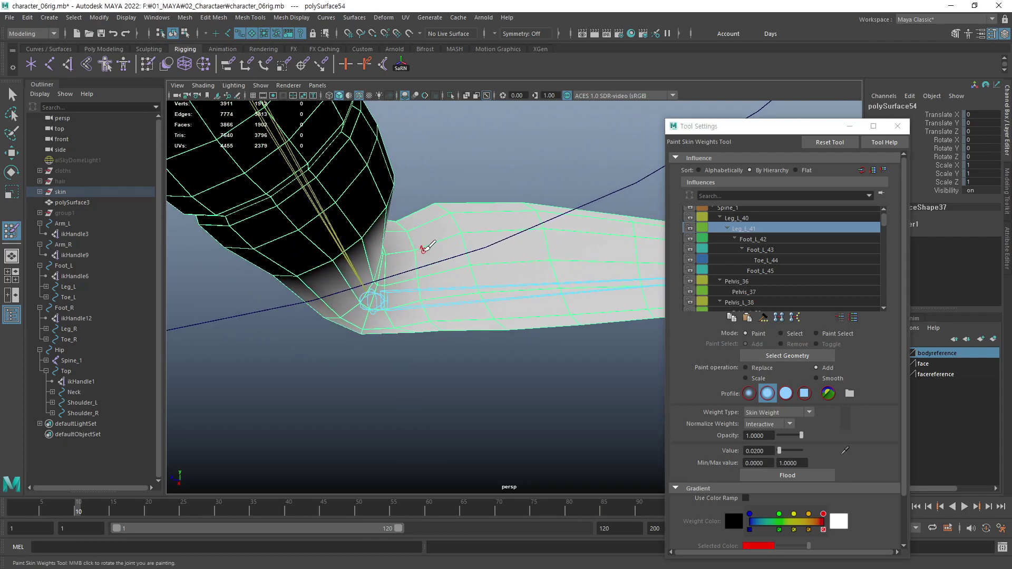